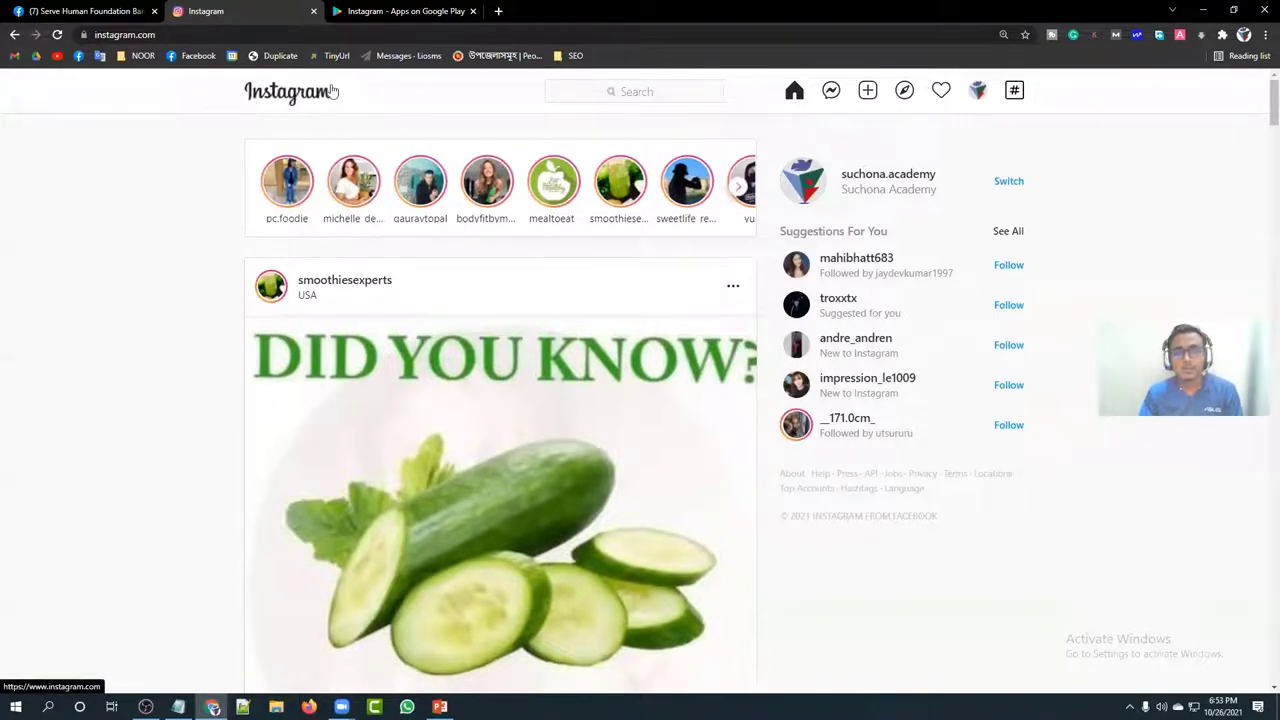
Clear the account's entire recent search history and close the search suggestions
{"action": "left_click", "coordinate": [620, 91]}
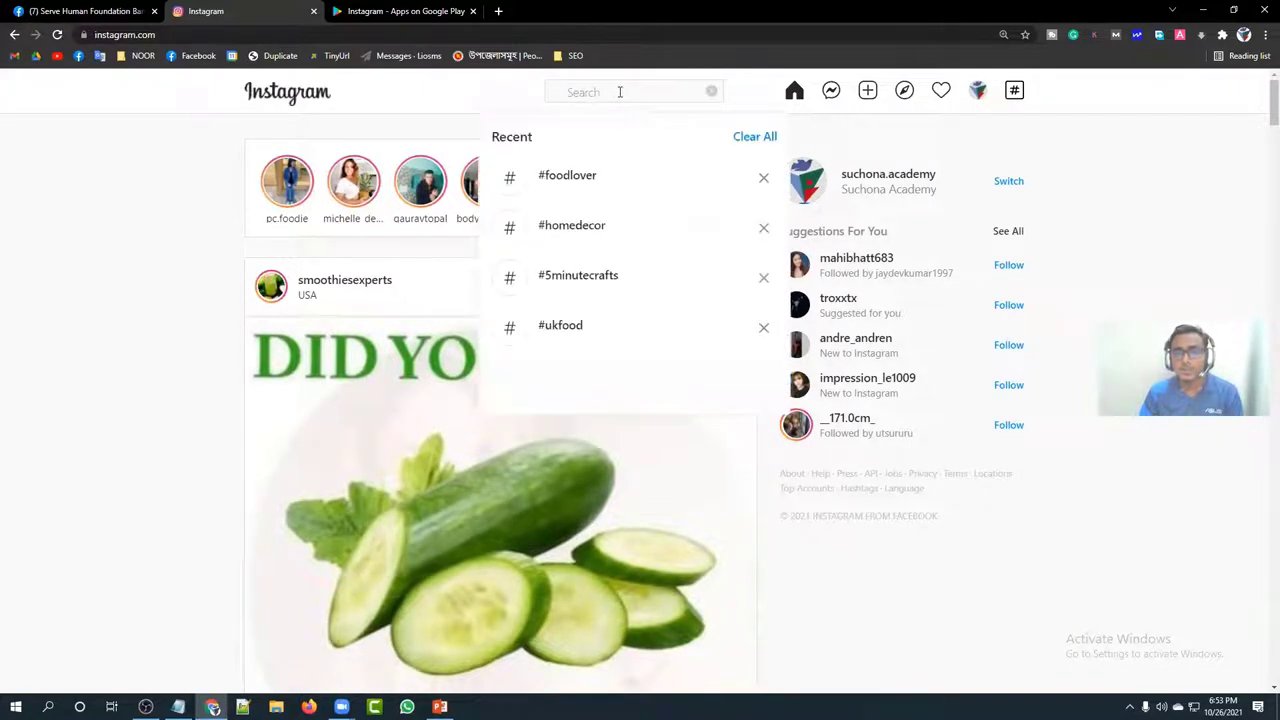
{"action": "left_click", "coordinate": [753, 138]}
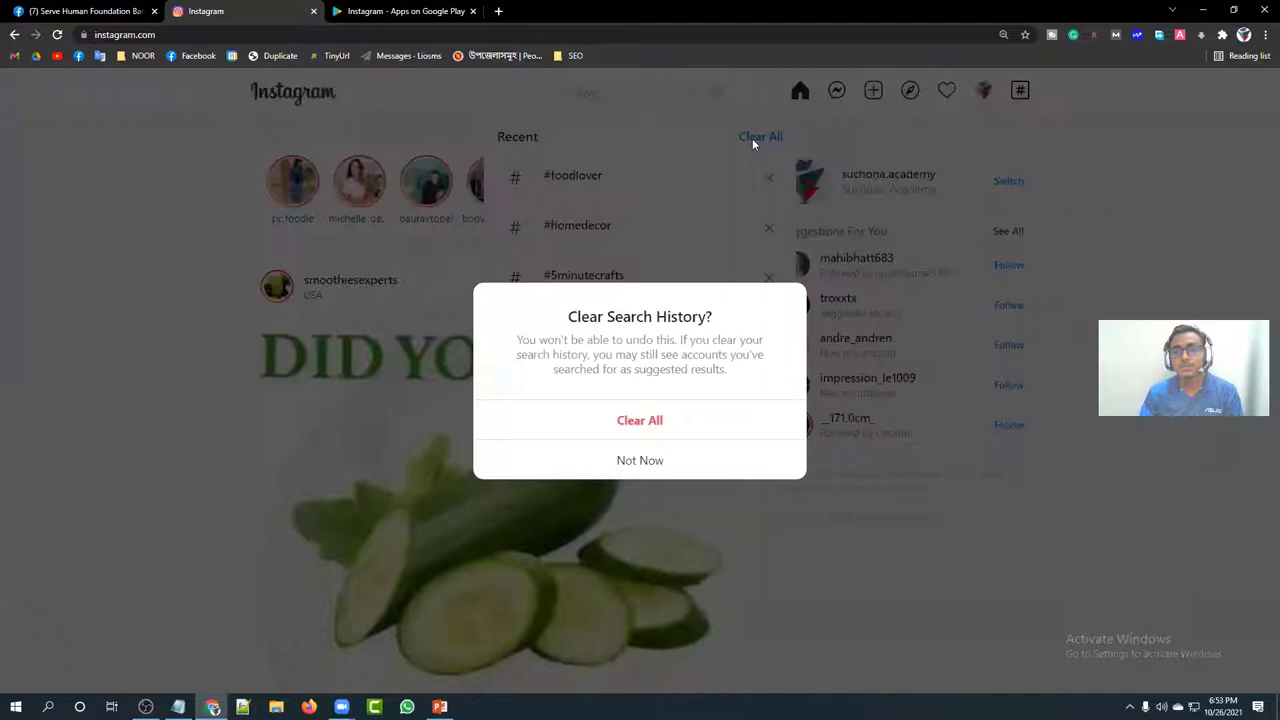
{"action": "left_click", "coordinate": [651, 418]}
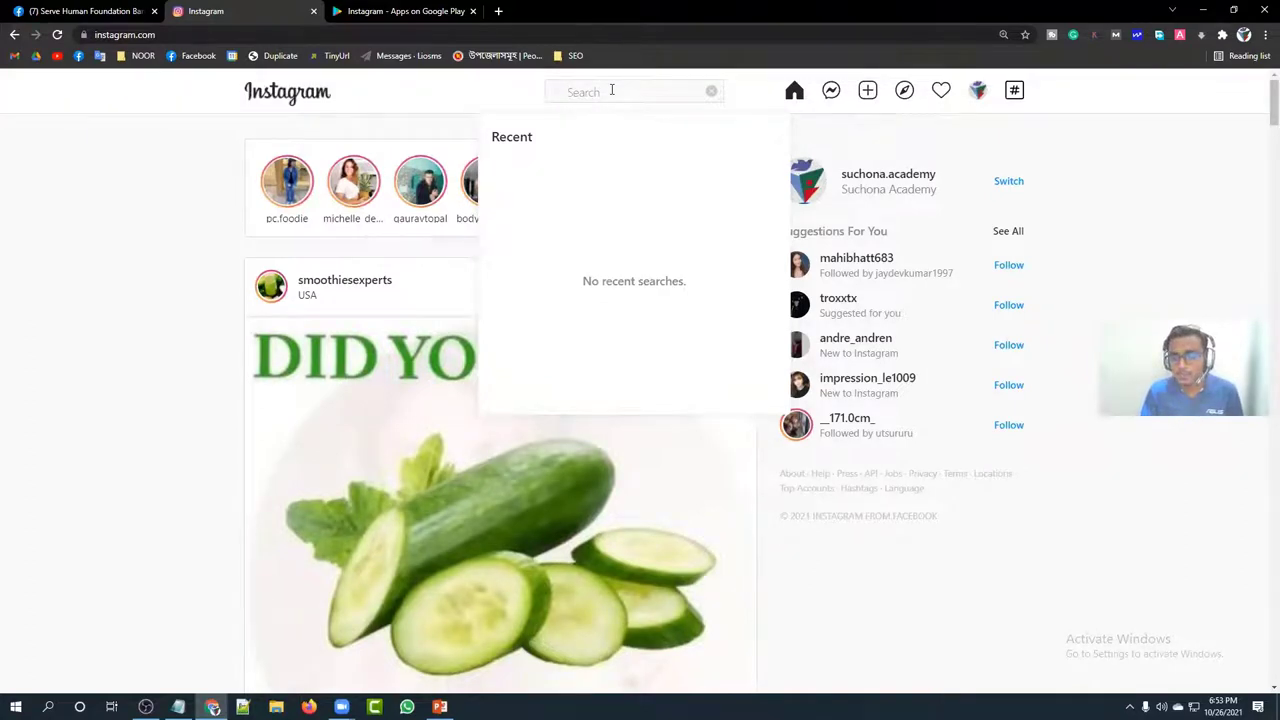
{"action": "left_click", "coordinate": [760, 91]}
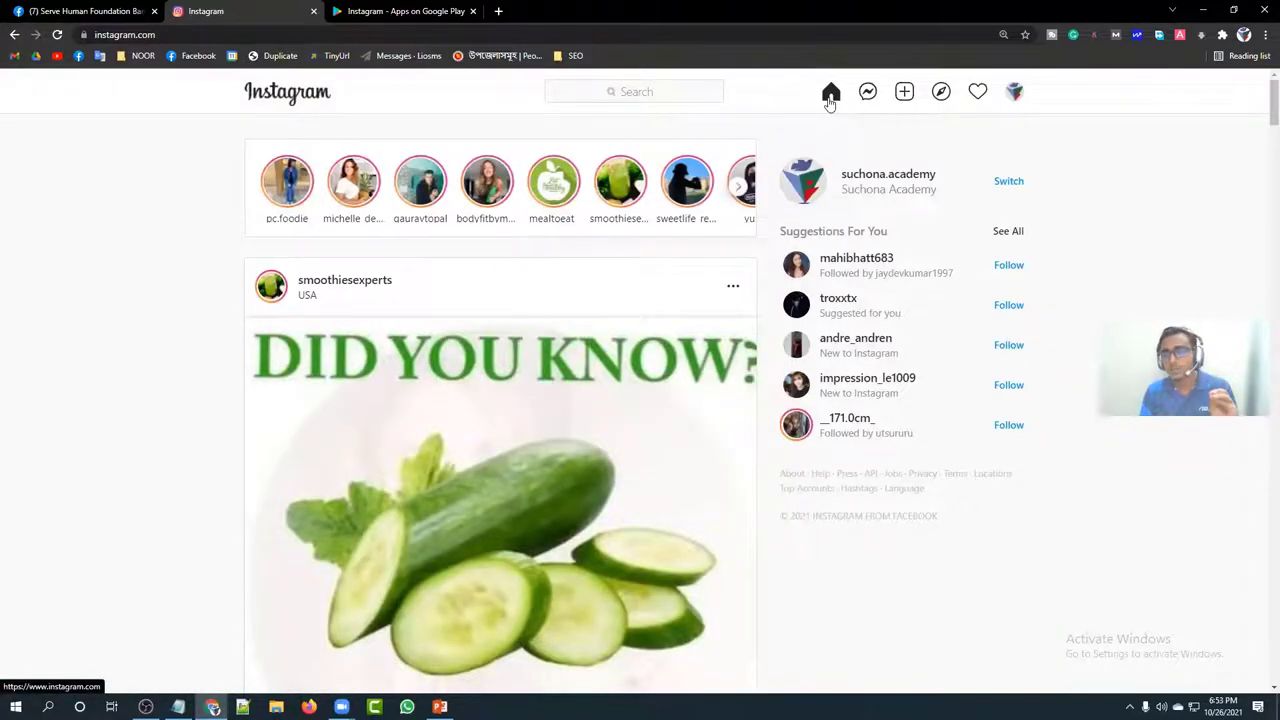
Start a new direct message chat, searching recipients for "mr" and choosing the sixth account in the results
{"action": "left_click", "coordinate": [868, 92]}
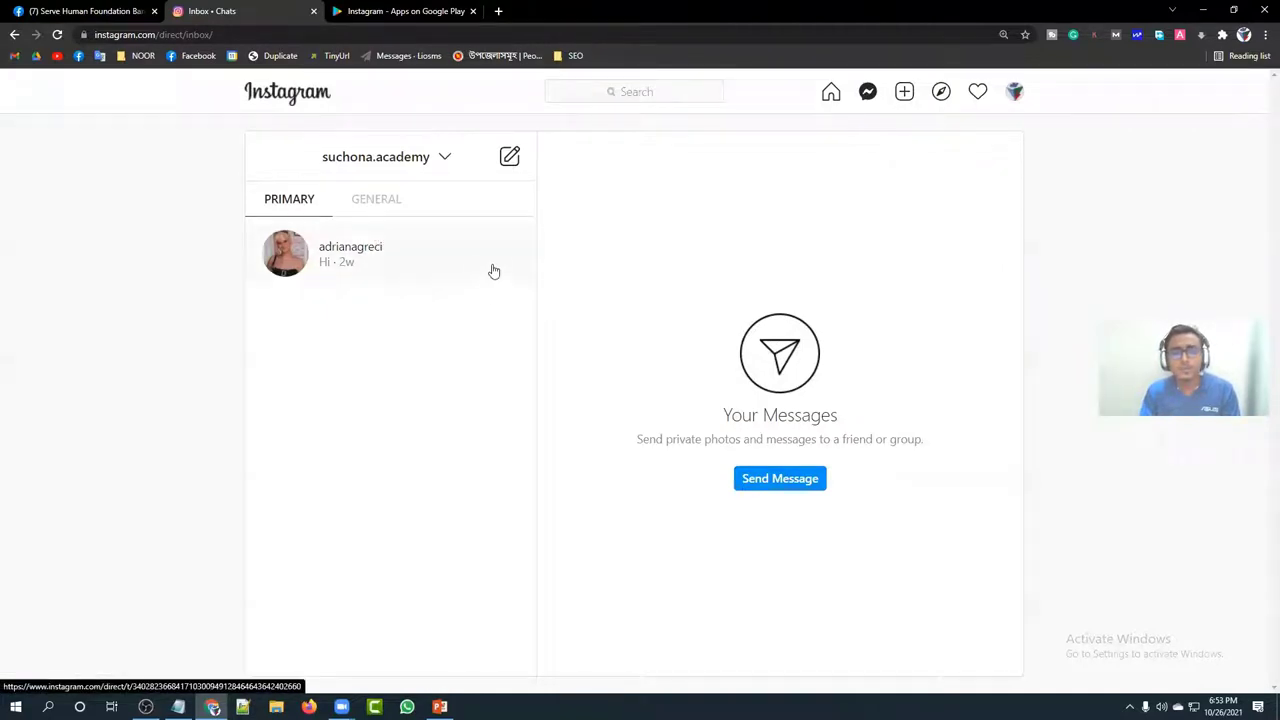
{"action": "left_click", "coordinate": [510, 156]}
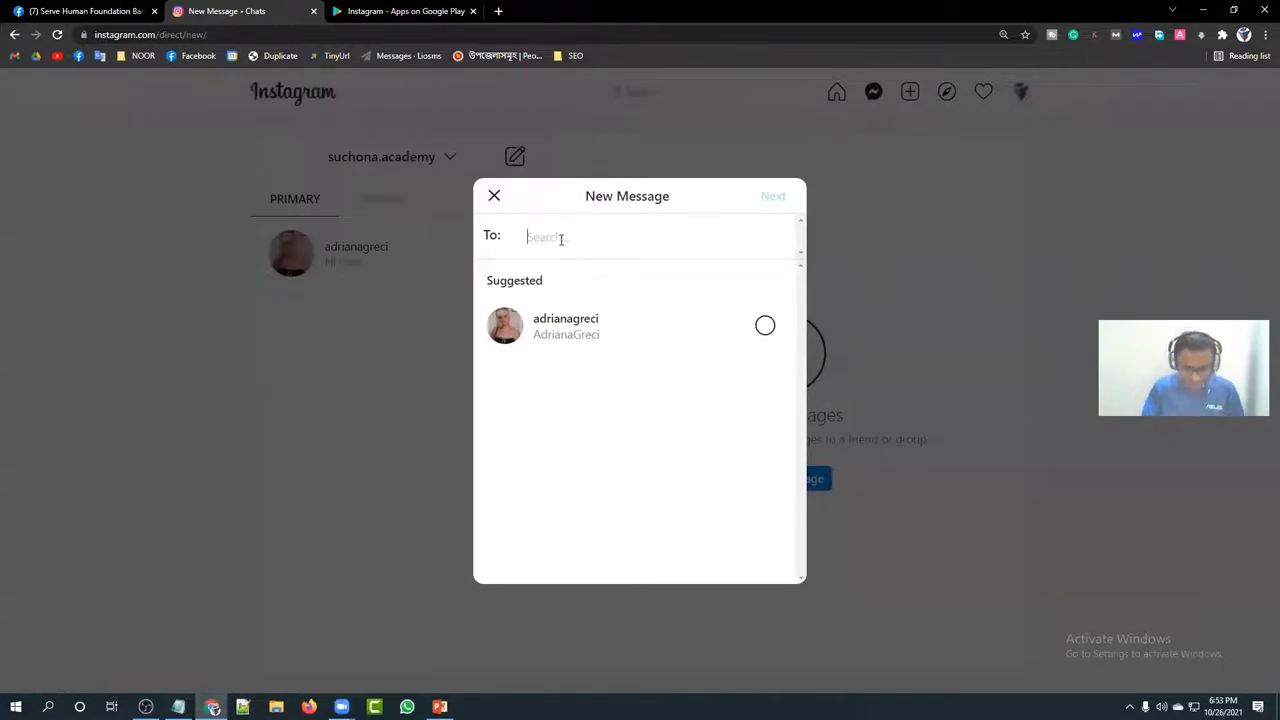
{"action": "type", "text": "mr"}
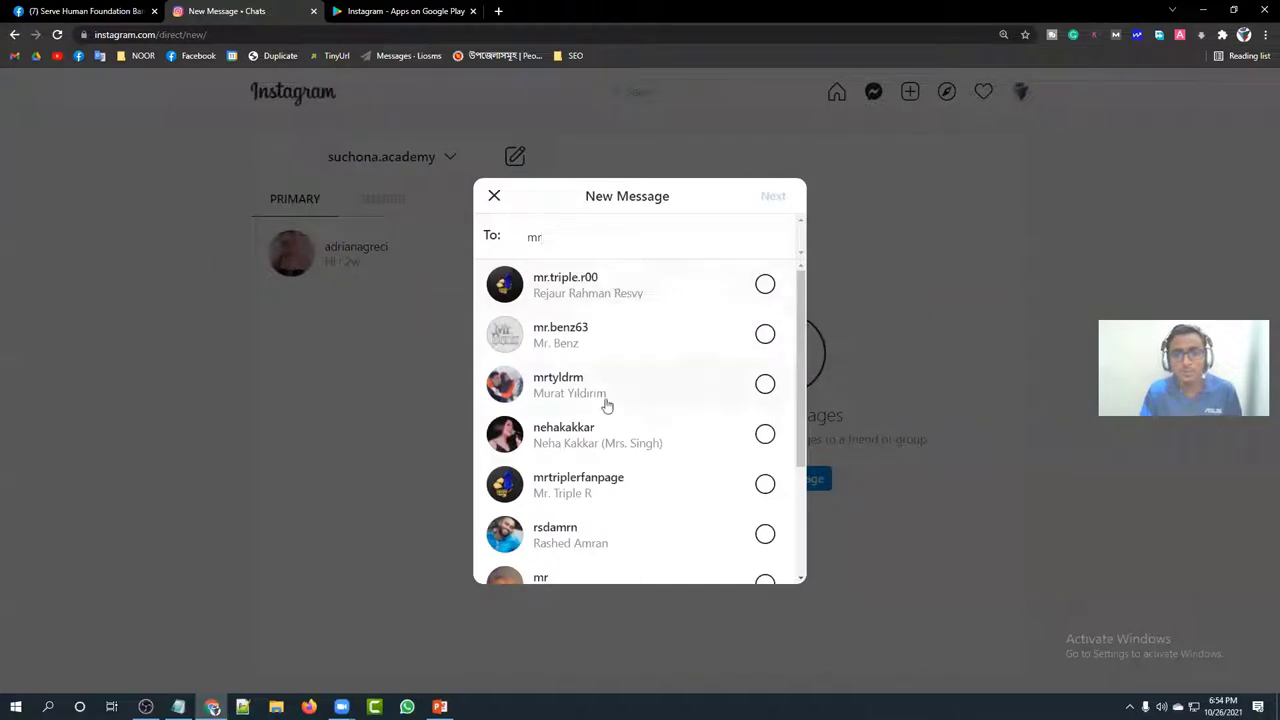
{"action": "scroll", "coordinate": [649, 449], "scroll_direction": "down", "scroll_amount": 1}
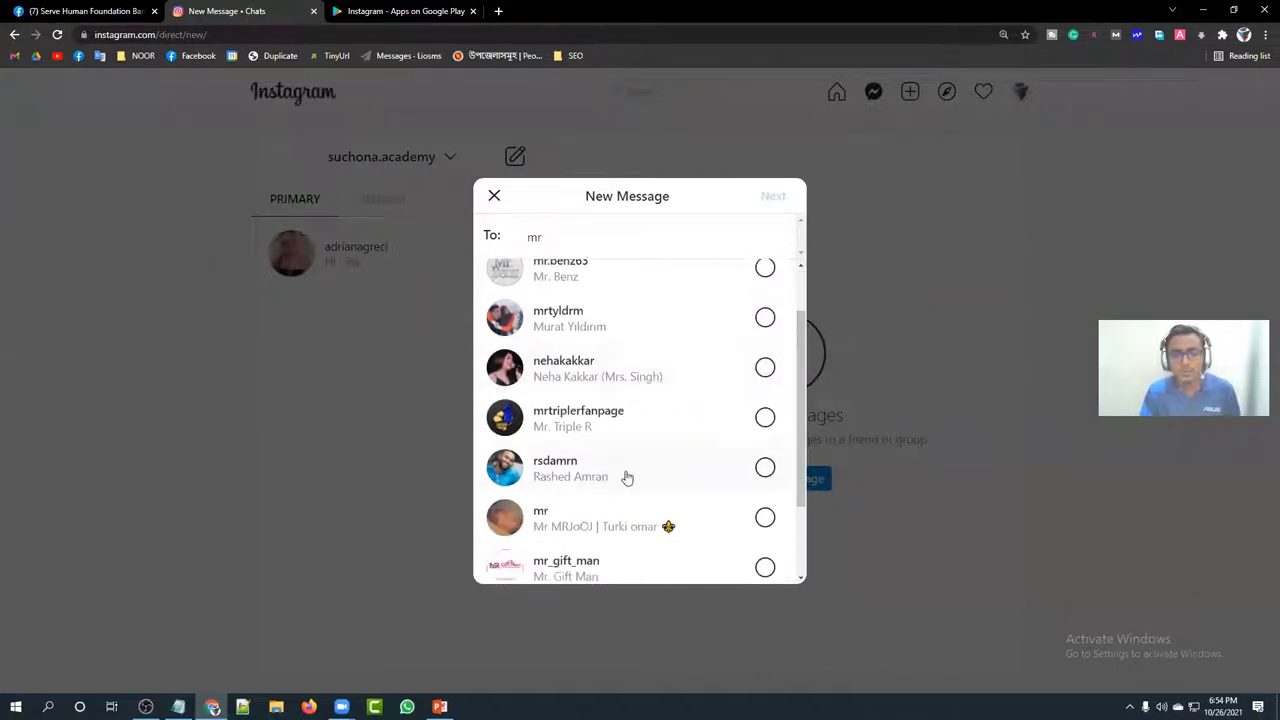
{"action": "left_click", "coordinate": [755, 472]}
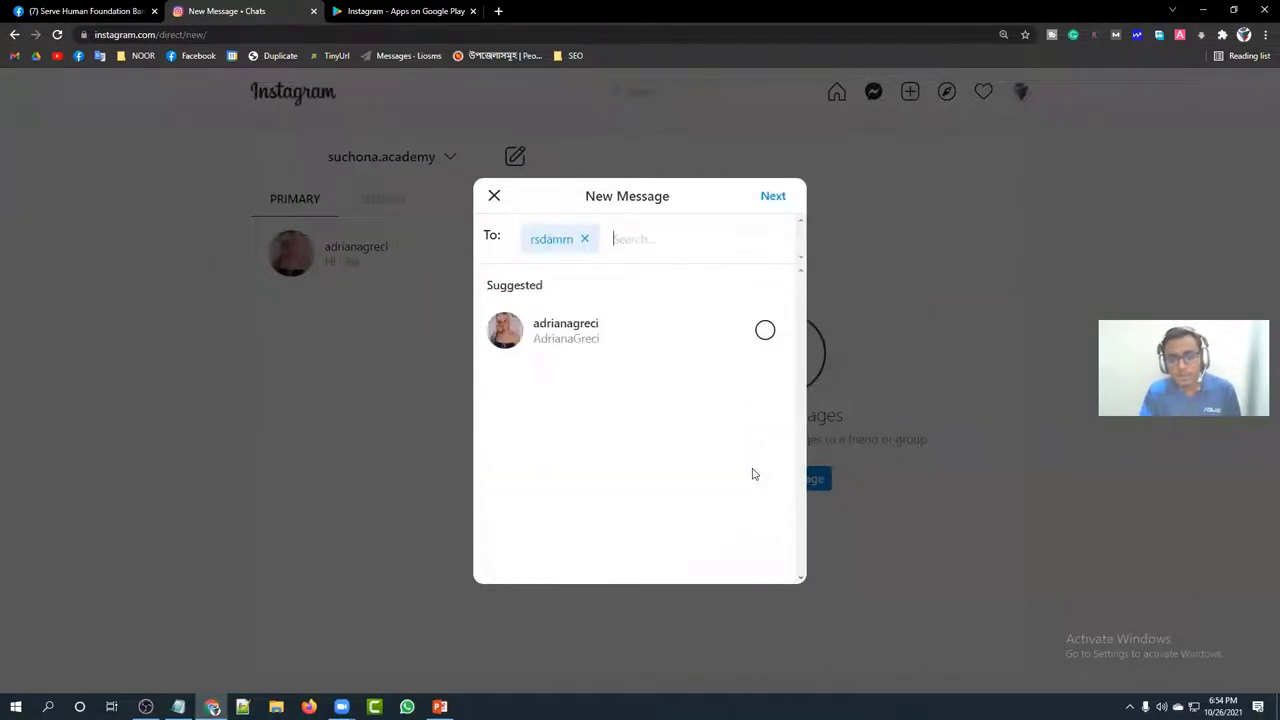
{"action": "left_click", "coordinate": [778, 197]}
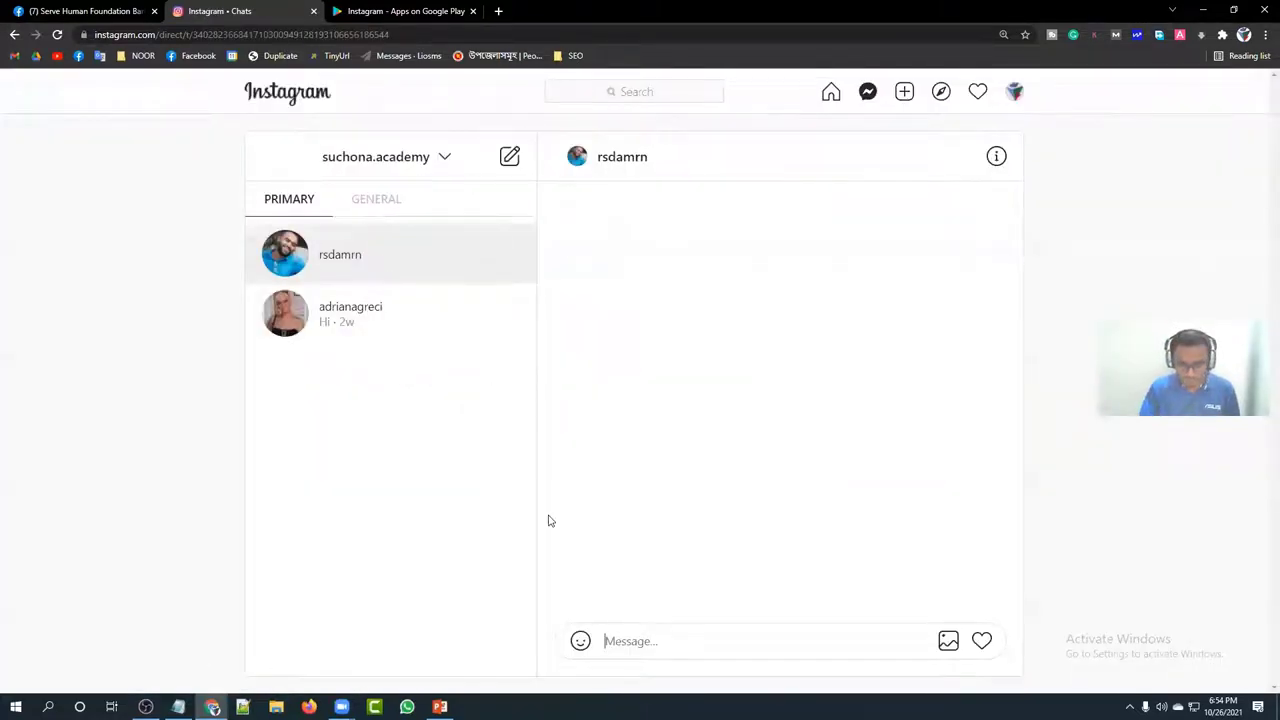
Send the message "Hi" and a heart in the open chat, and return to the home feed
{"action": "type", "text": "Hi"}
{"action": "key", "text": "Return"}
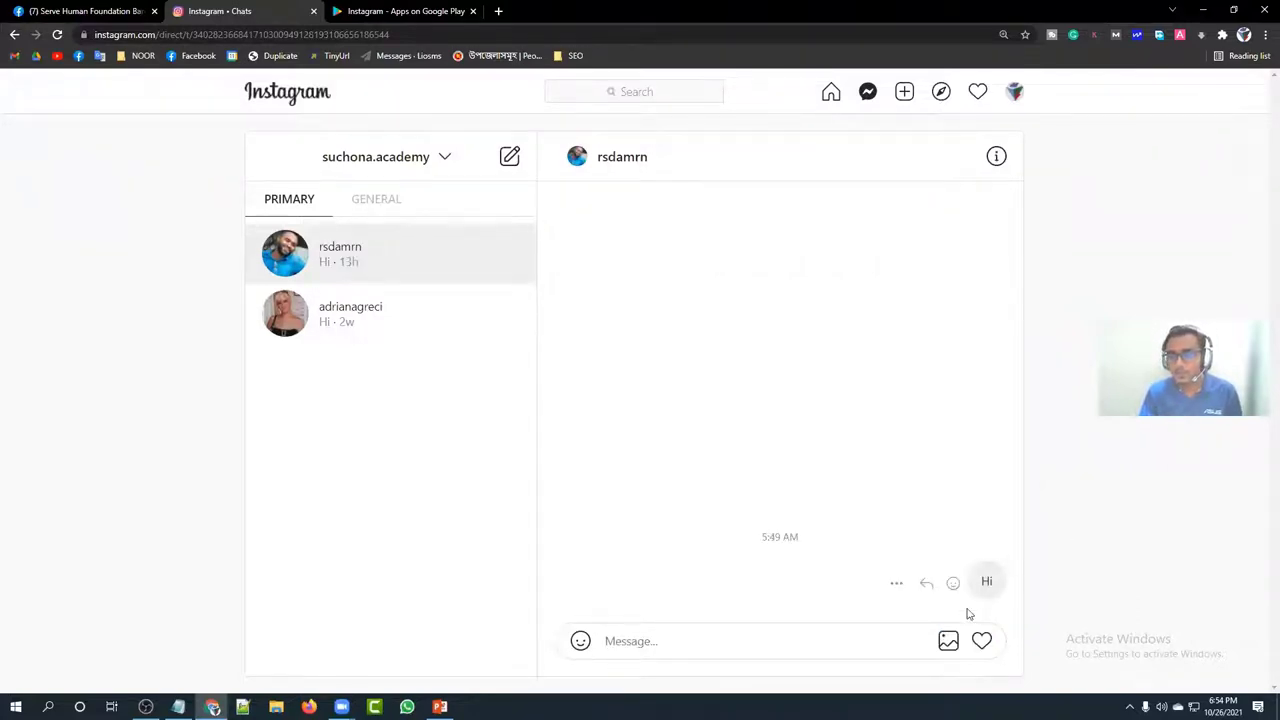
{"action": "left_click", "coordinate": [981, 641]}
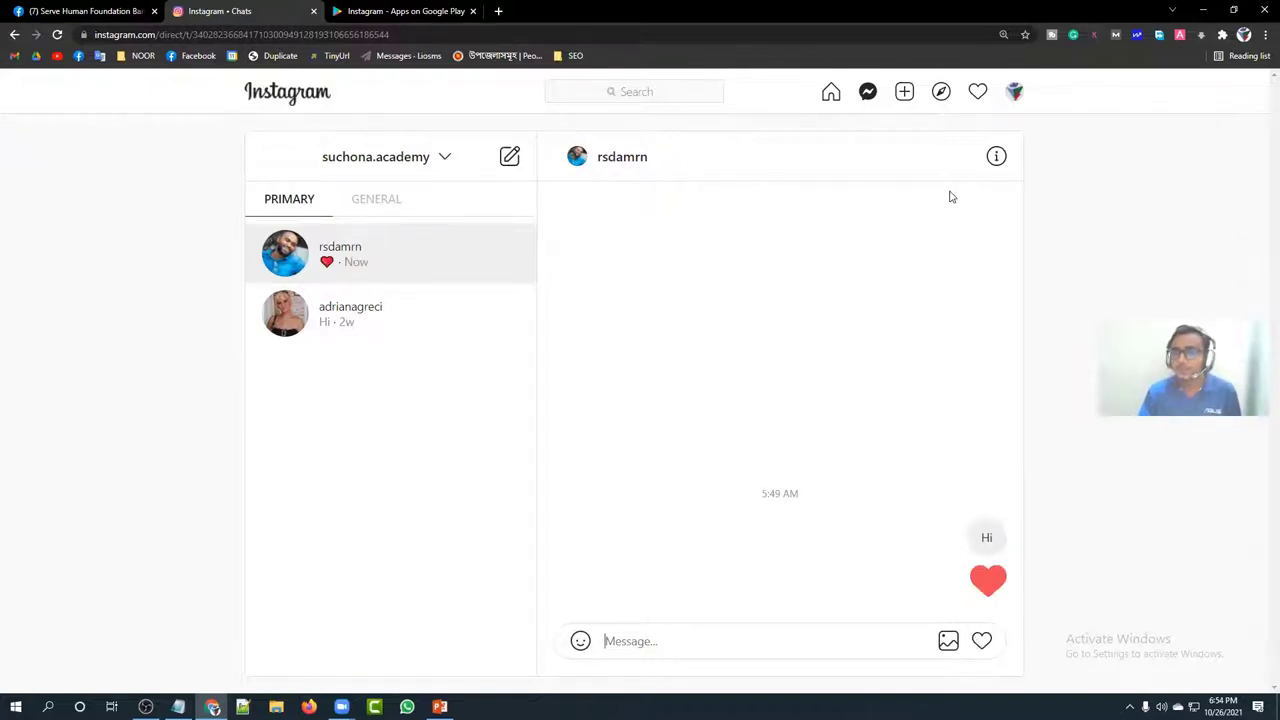
{"action": "left_click", "coordinate": [282, 100]}
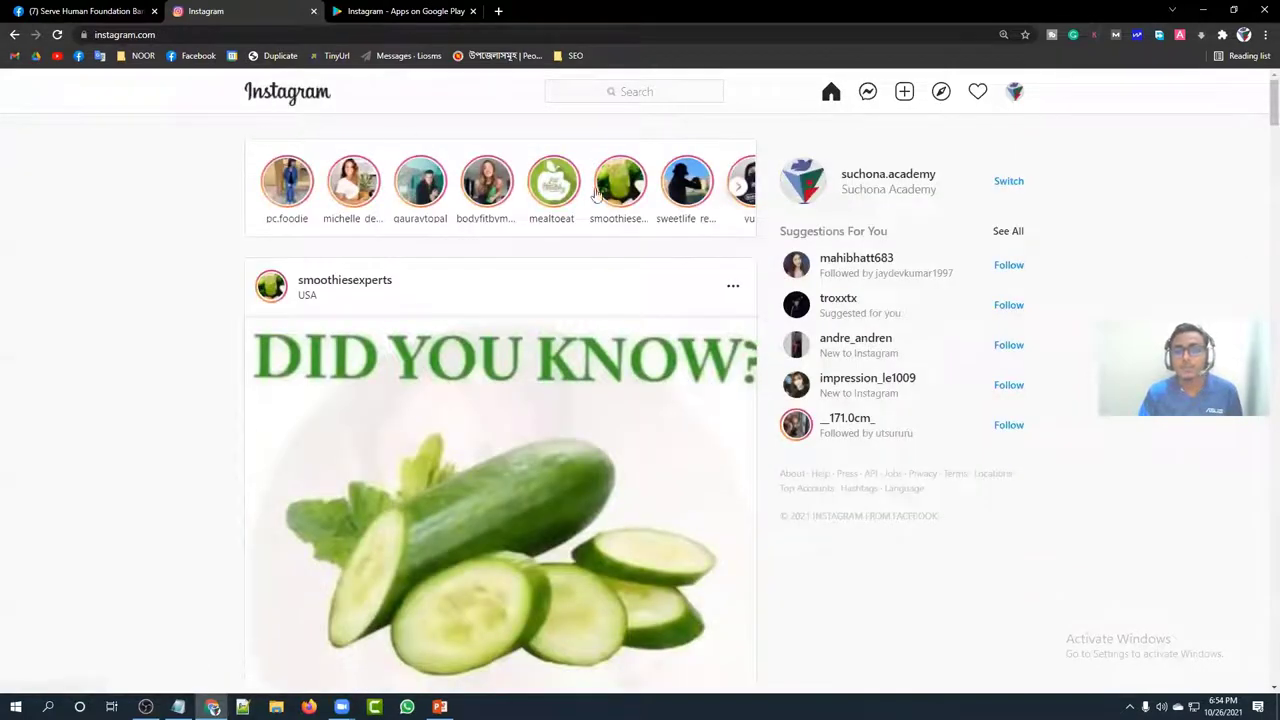
Examine the new post dialog and its option for choosing files from the computer, and close it without uploading anything
{"action": "left_click", "coordinate": [904, 92]}
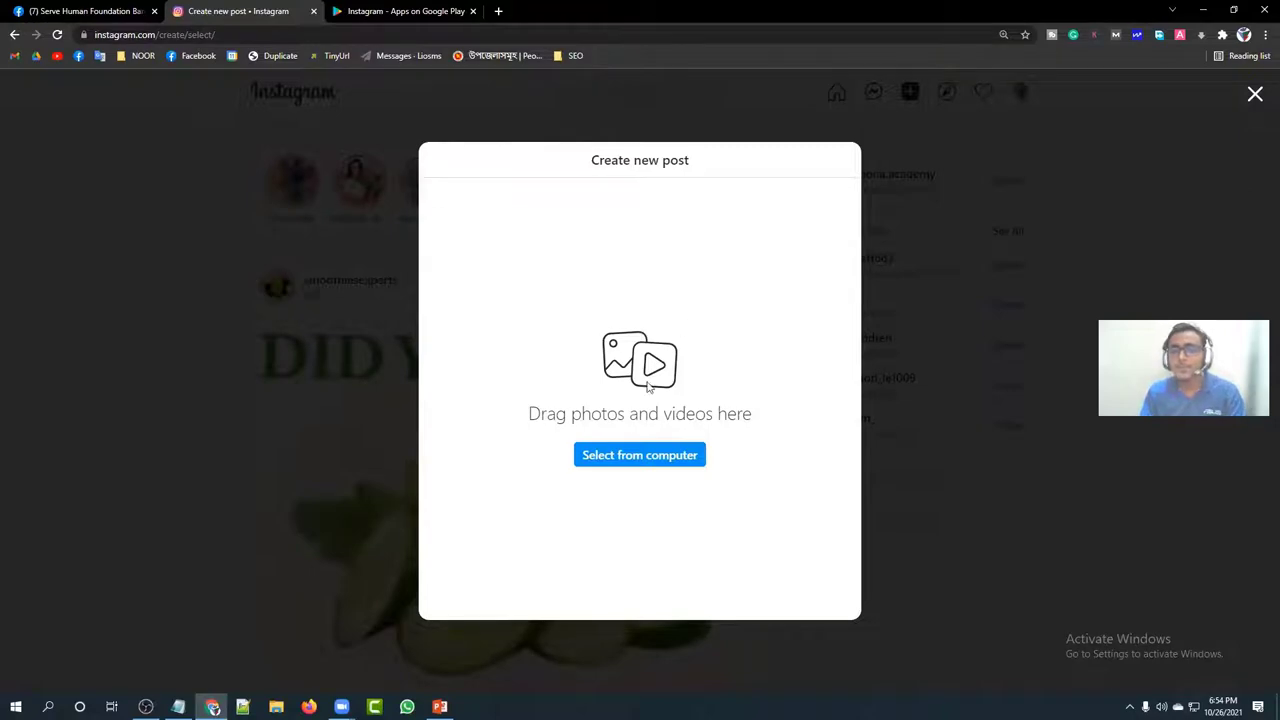
{"action": "left_click", "coordinate": [663, 456]}
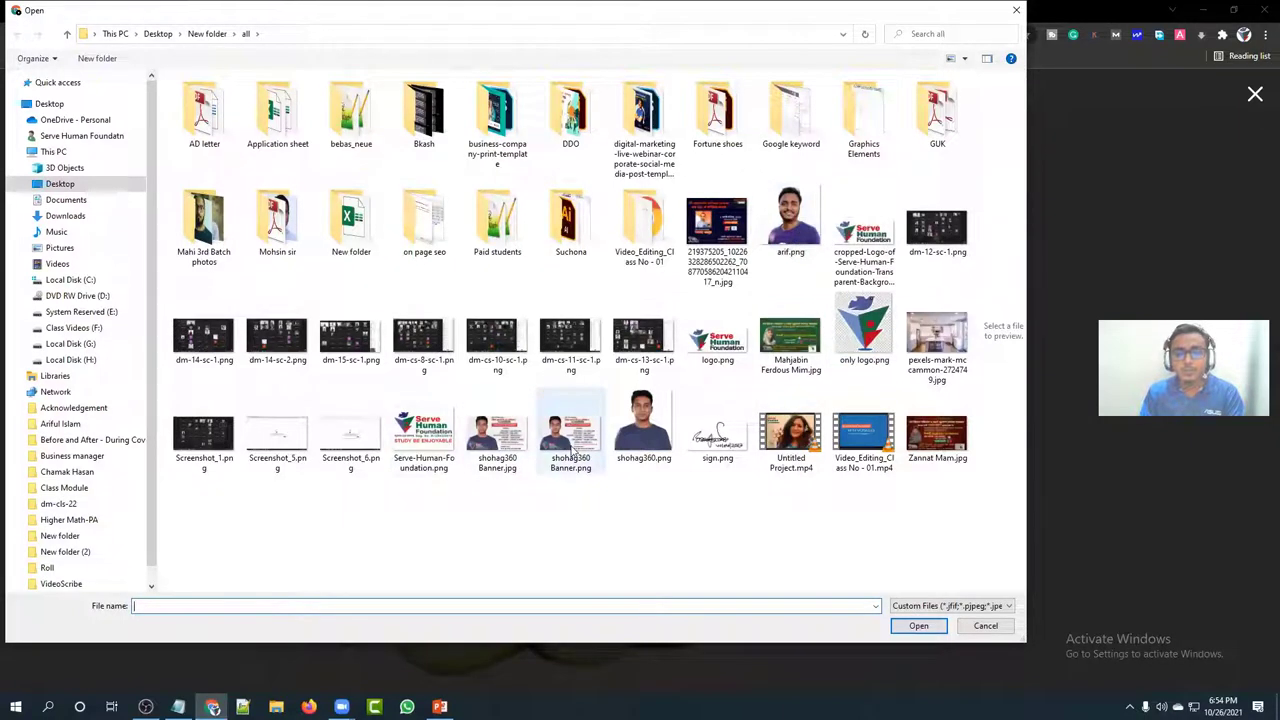
{"action": "left_click", "coordinate": [985, 626]}
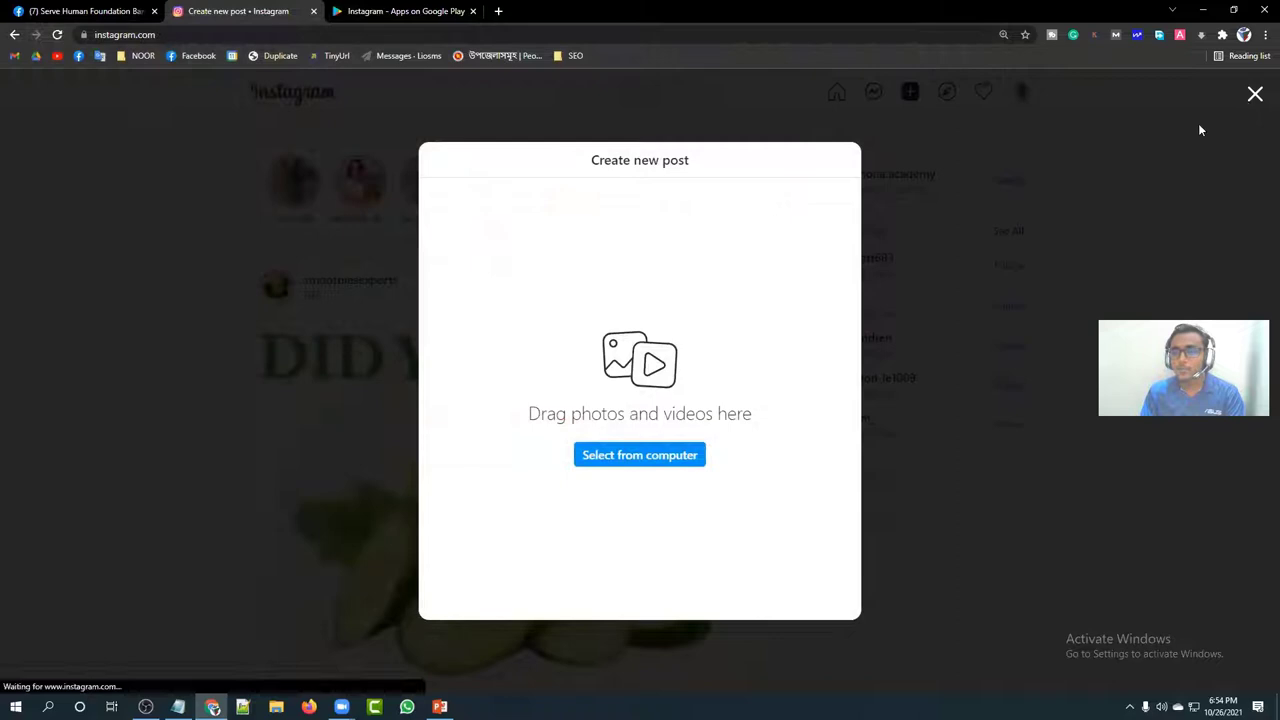
{"action": "left_click", "coordinate": [1201, 130]}
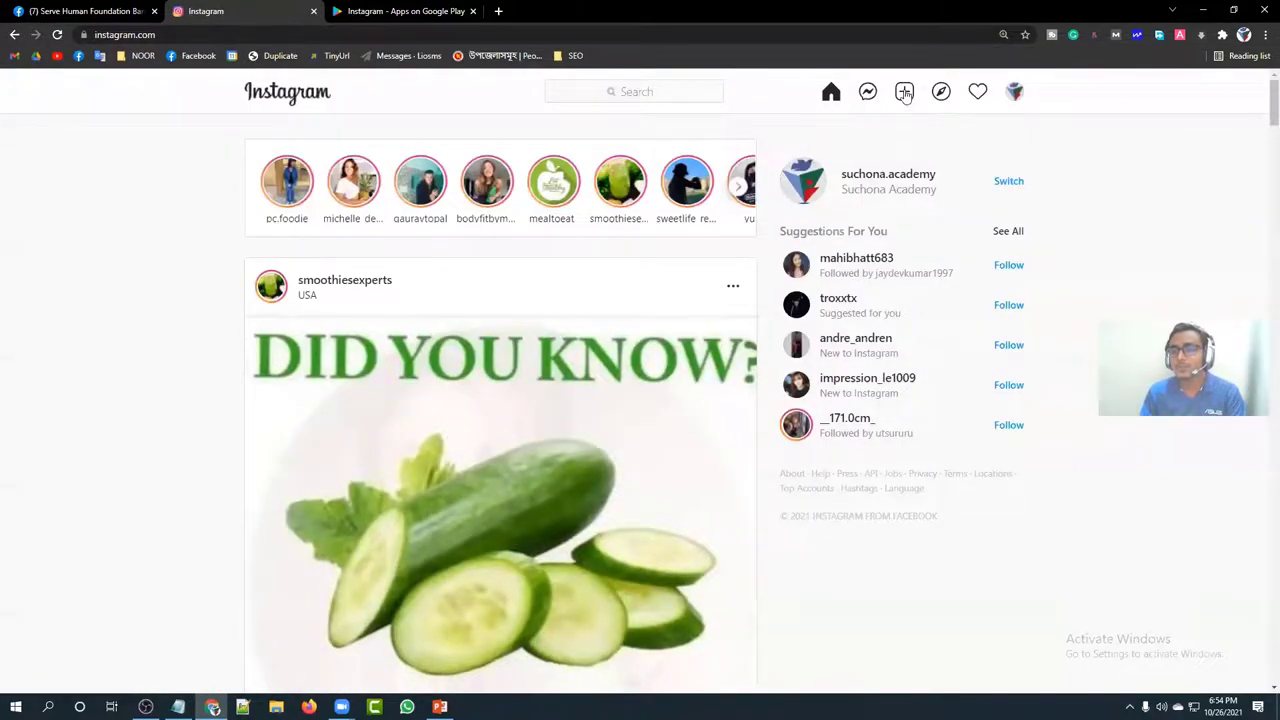
{"action": "left_click", "coordinate": [57, 34]}
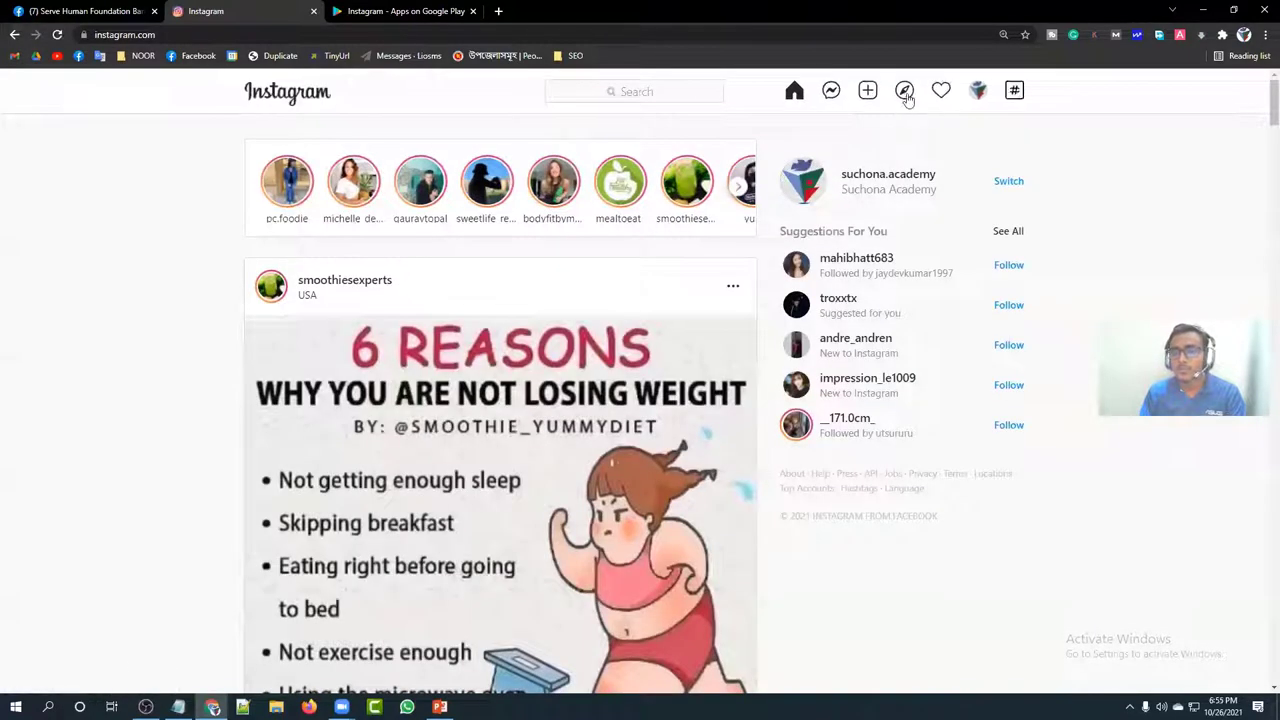
{"action": "left_click", "coordinate": [873, 95]}
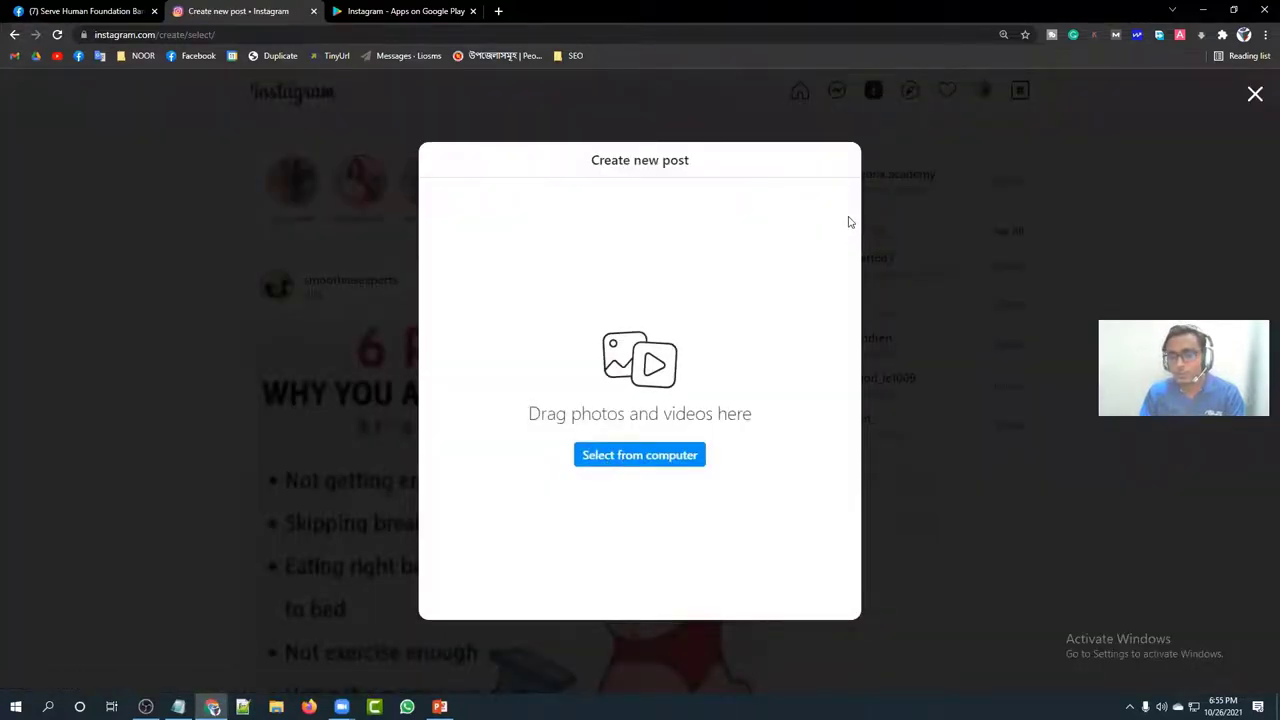
{"action": "left_click", "coordinate": [1256, 95]}
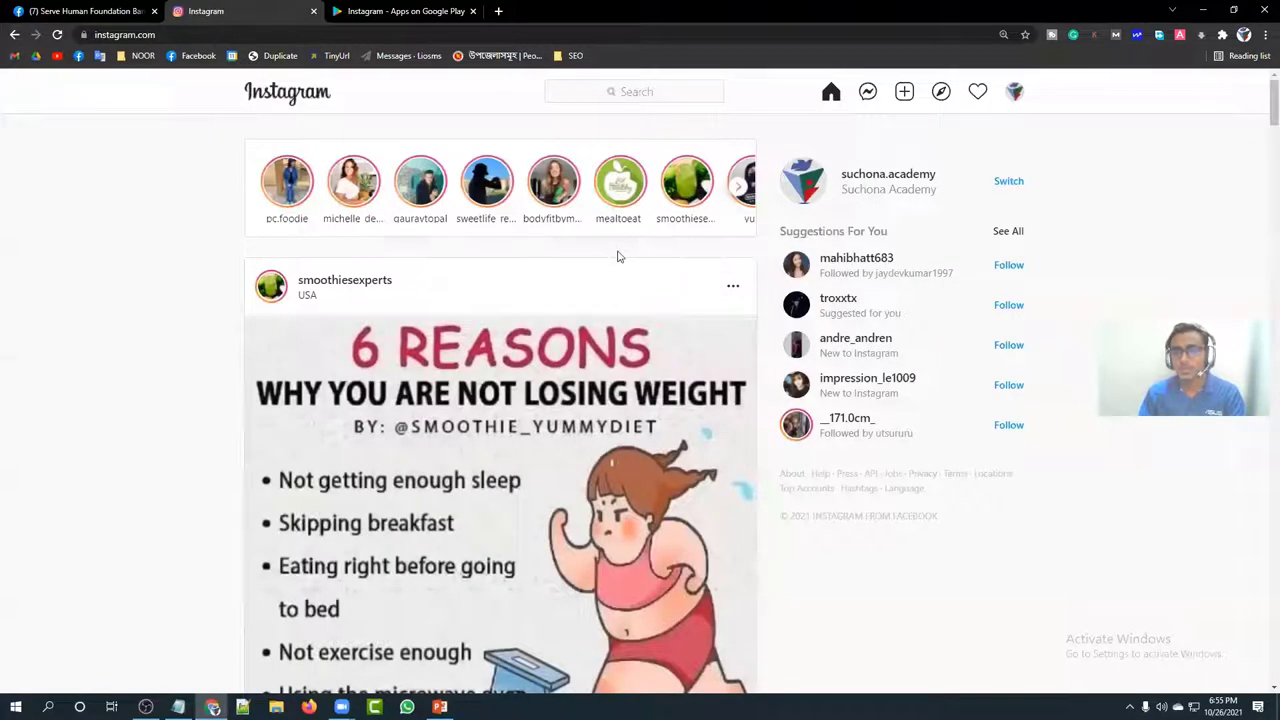
Browse the suggested photos and videos on the Explore page, and return to the home feed
{"action": "left_click", "coordinate": [938, 93]}
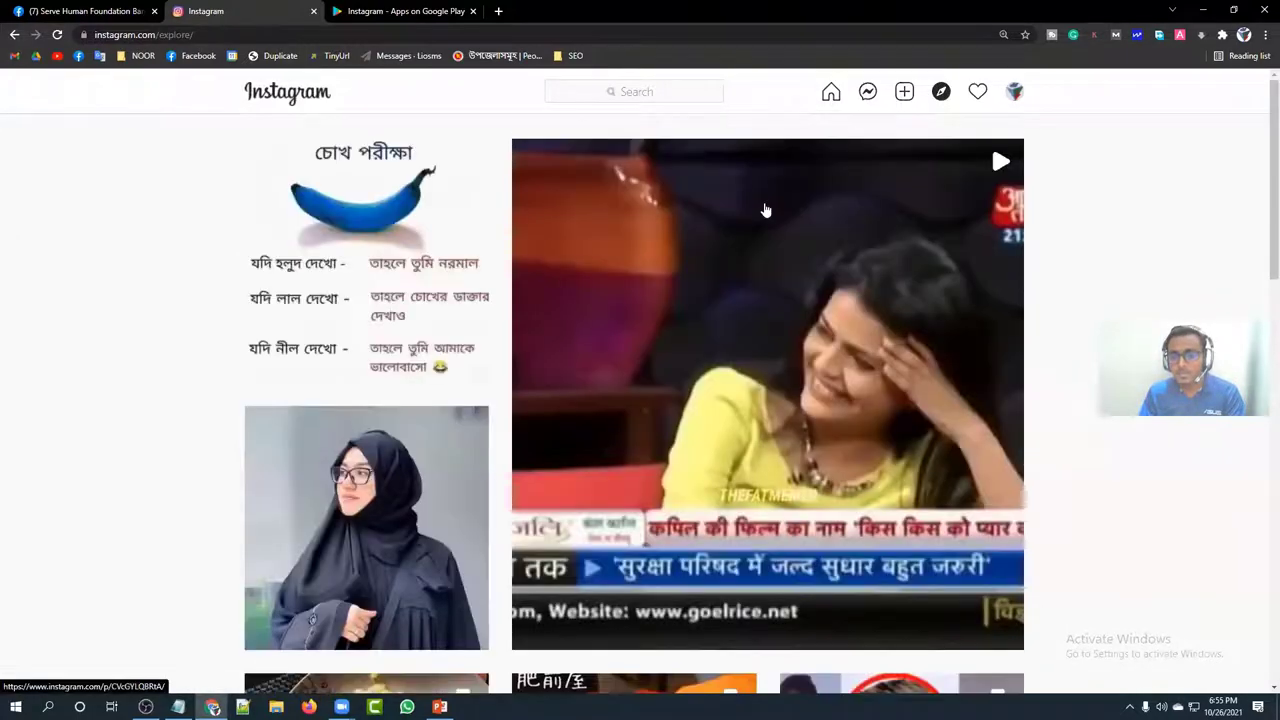
{"action": "scroll", "coordinate": [748, 287], "scroll_direction": "down", "scroll_amount": 5}
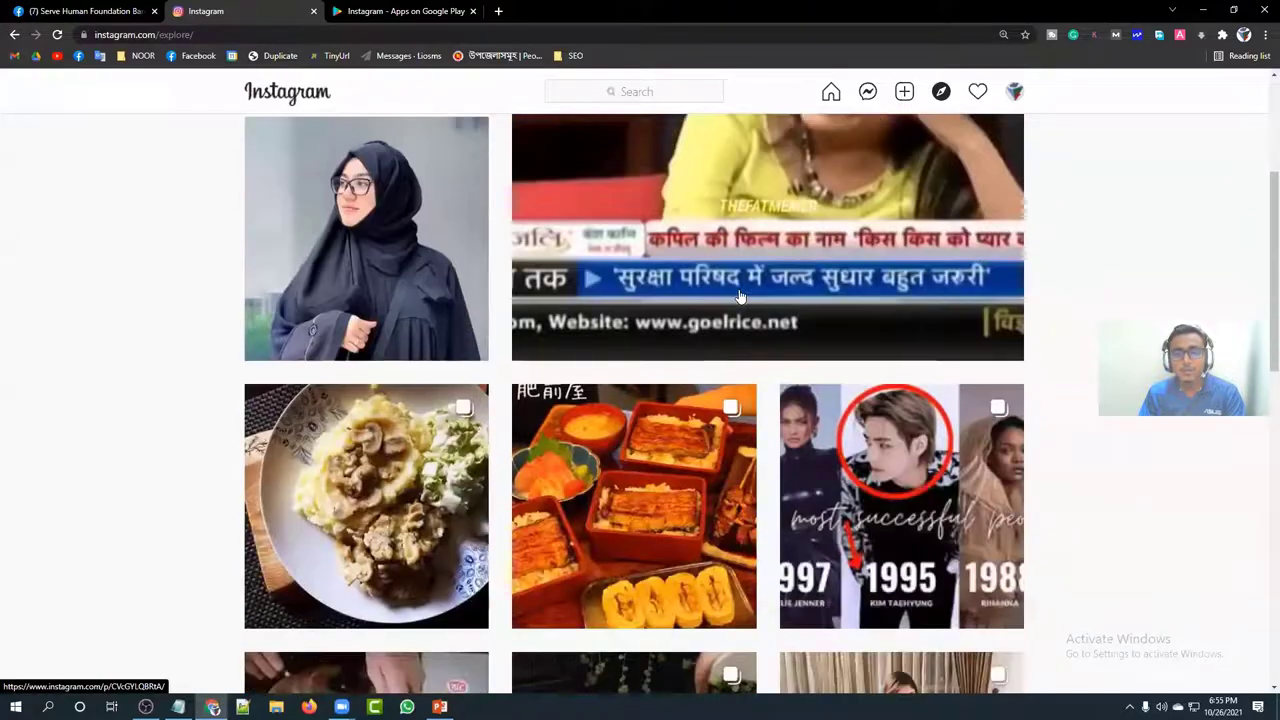
{"action": "scroll", "coordinate": [740, 296], "scroll_direction": "down", "scroll_amount": 5}
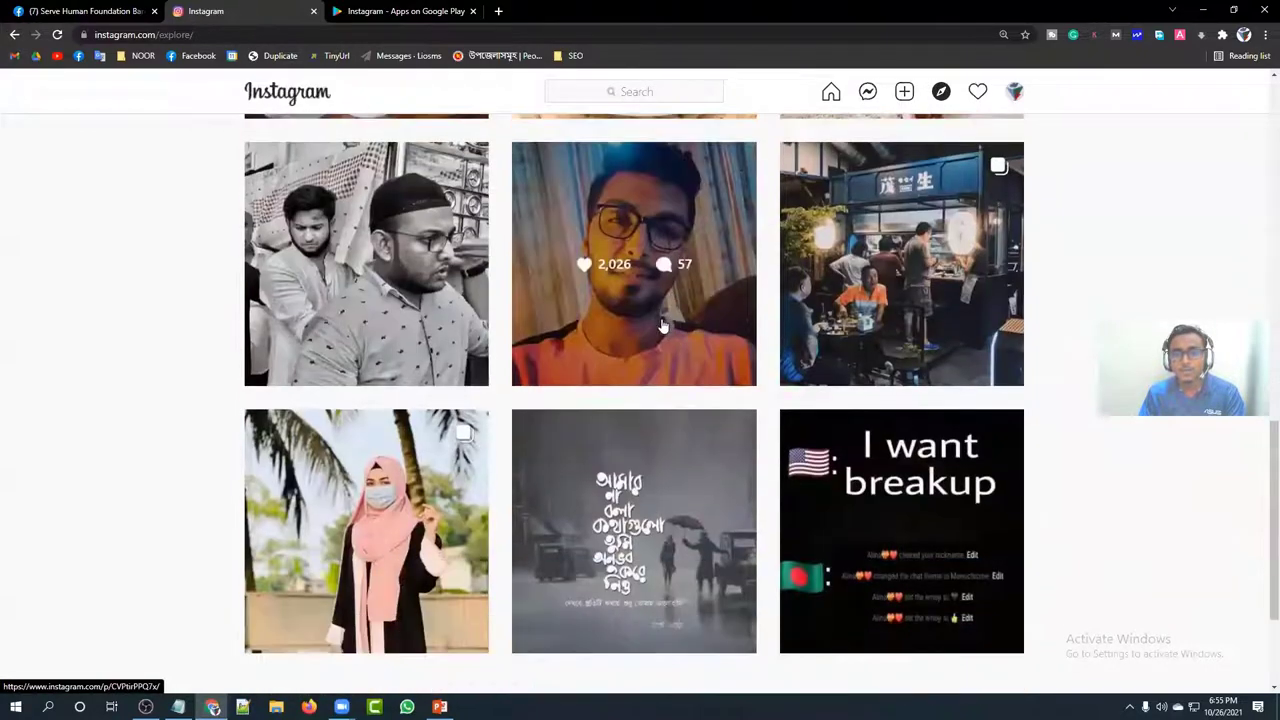
{"action": "scroll", "coordinate": [723, 292], "scroll_direction": "down", "scroll_amount": 1}
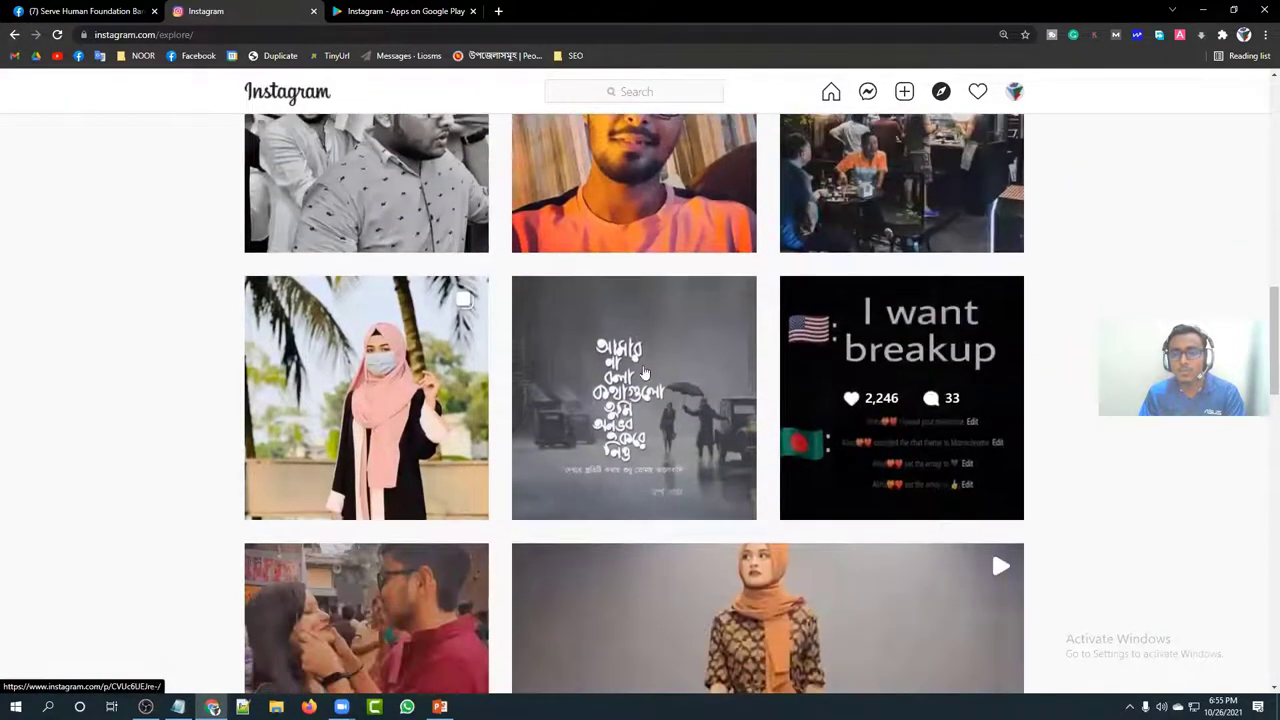
{"action": "scroll", "coordinate": [546, 409], "scroll_direction": "down", "scroll_amount": 3}
{"action": "scroll", "coordinate": [671, 400], "scroll_direction": "down", "scroll_amount": 10}
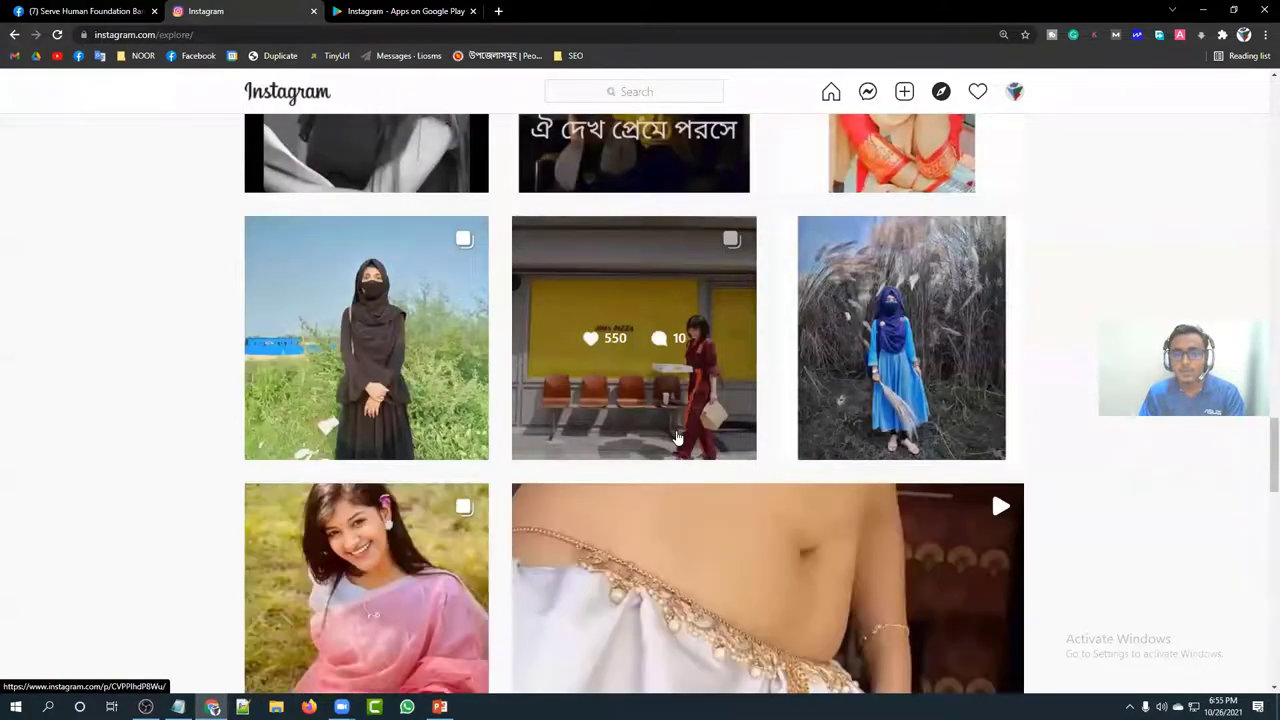
{"action": "scroll", "coordinate": [678, 425], "scroll_direction": "down", "scroll_amount": 9}
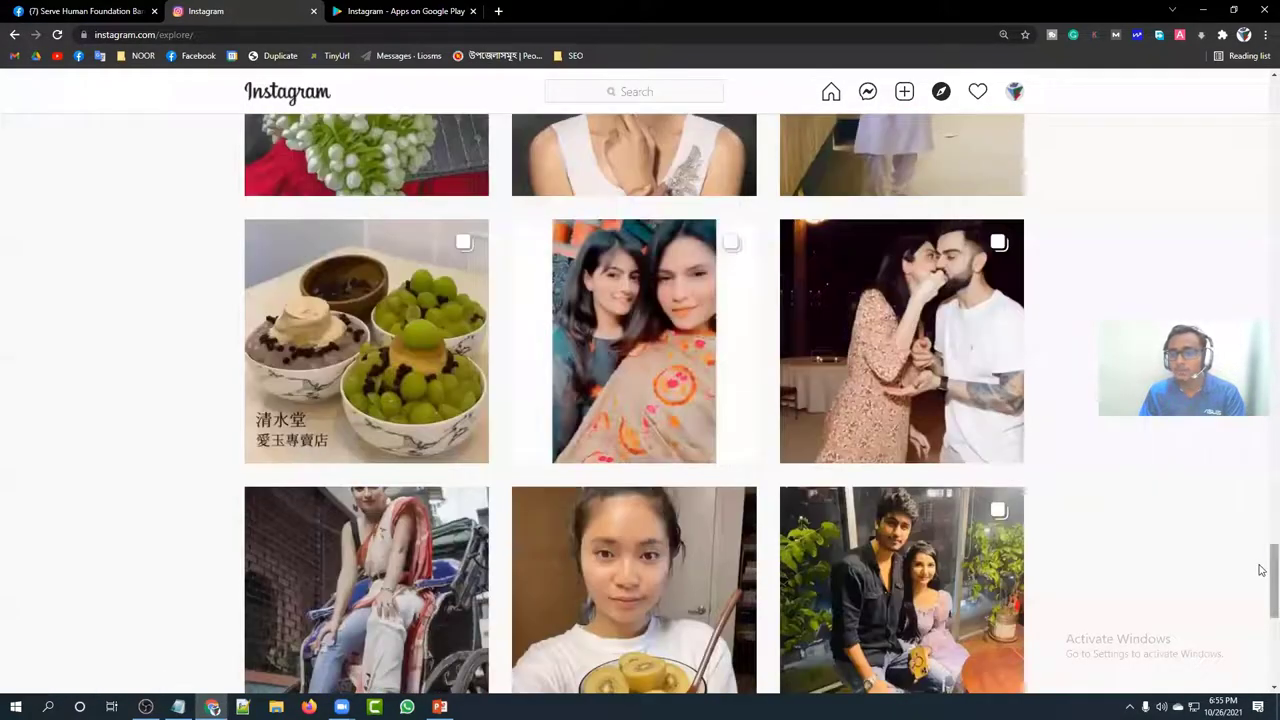
{"action": "left_click_drag", "start_coordinate": [1273, 572], "coordinate": [1261, 143]}
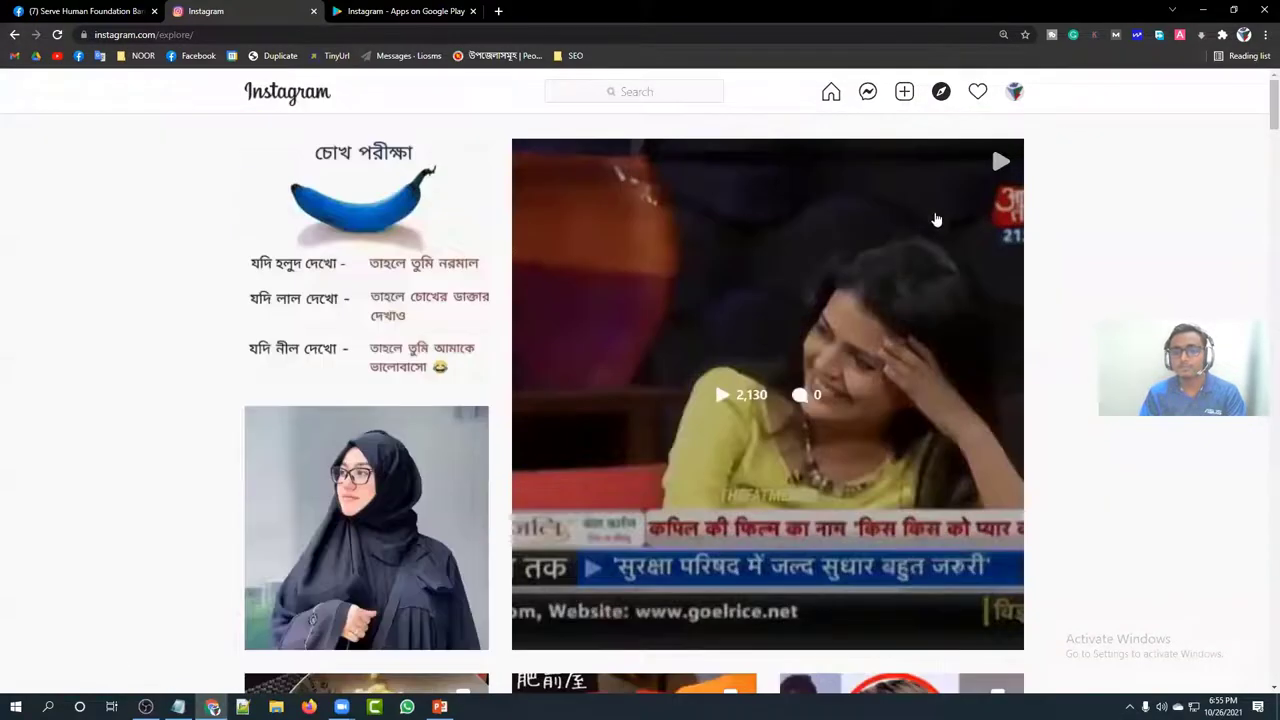
{"action": "left_click", "coordinate": [286, 98]}
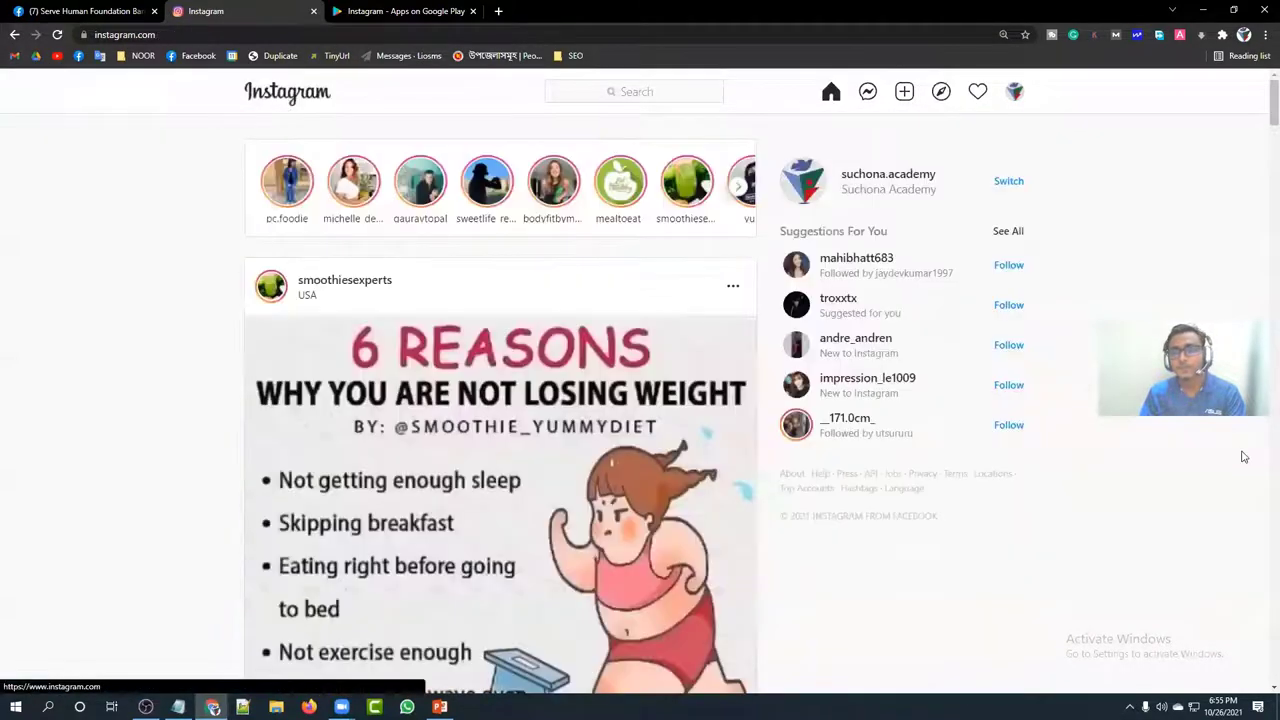
View the account's activity notifications for likes and comments, and close the list
{"action": "left_click", "coordinate": [979, 96]}
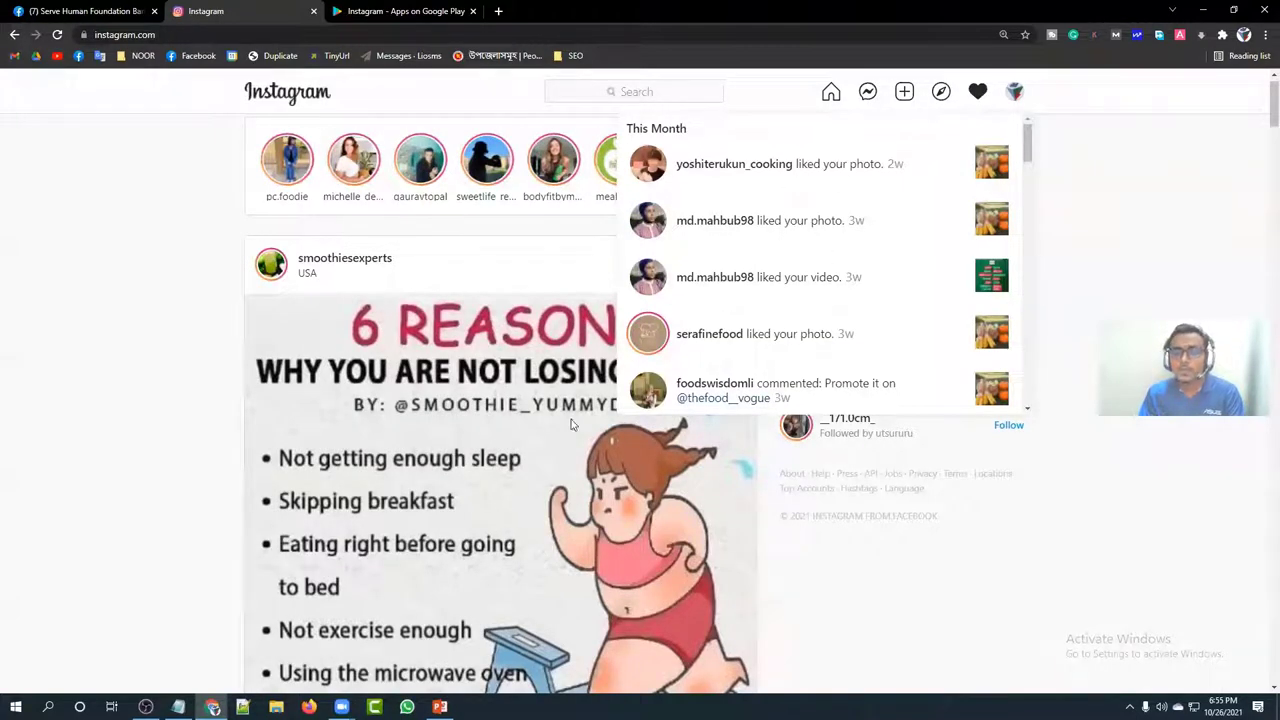
{"action": "scroll", "coordinate": [518, 452], "scroll_direction": "down", "scroll_amount": 5}
{"action": "scroll", "coordinate": [518, 452], "scroll_direction": "down", "scroll_amount": 5}
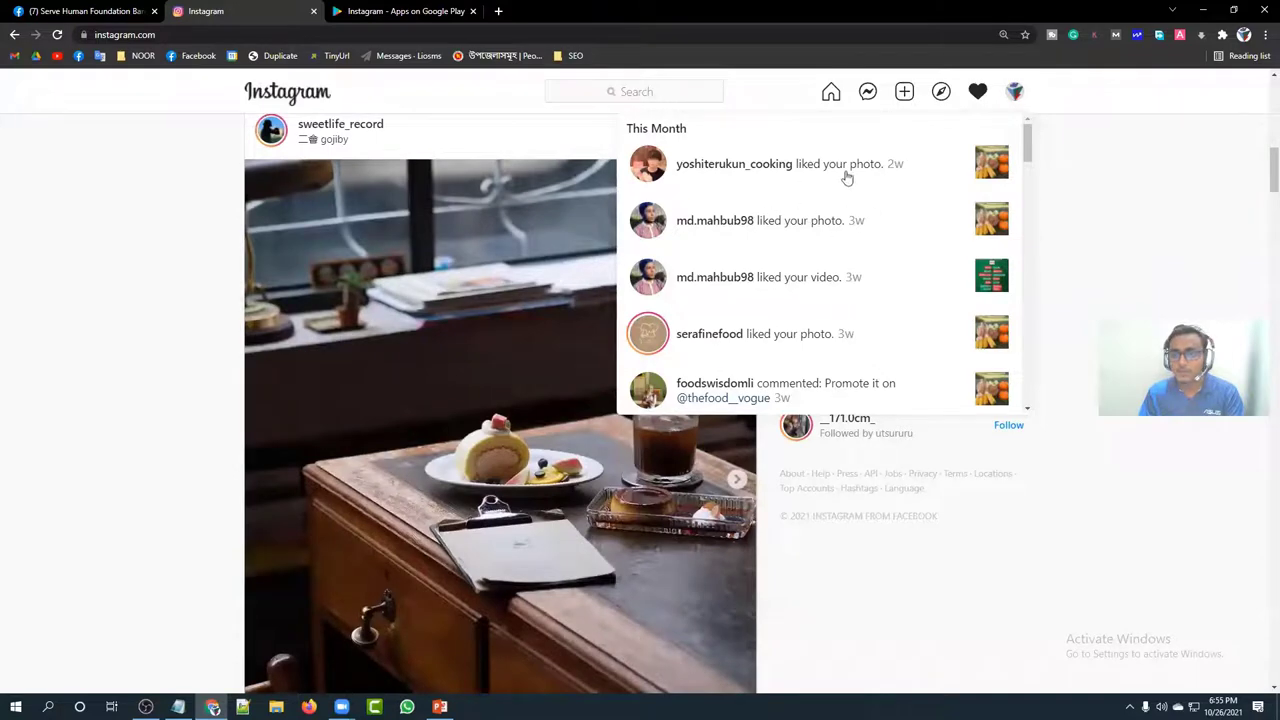
{"action": "left_click", "coordinate": [978, 91]}
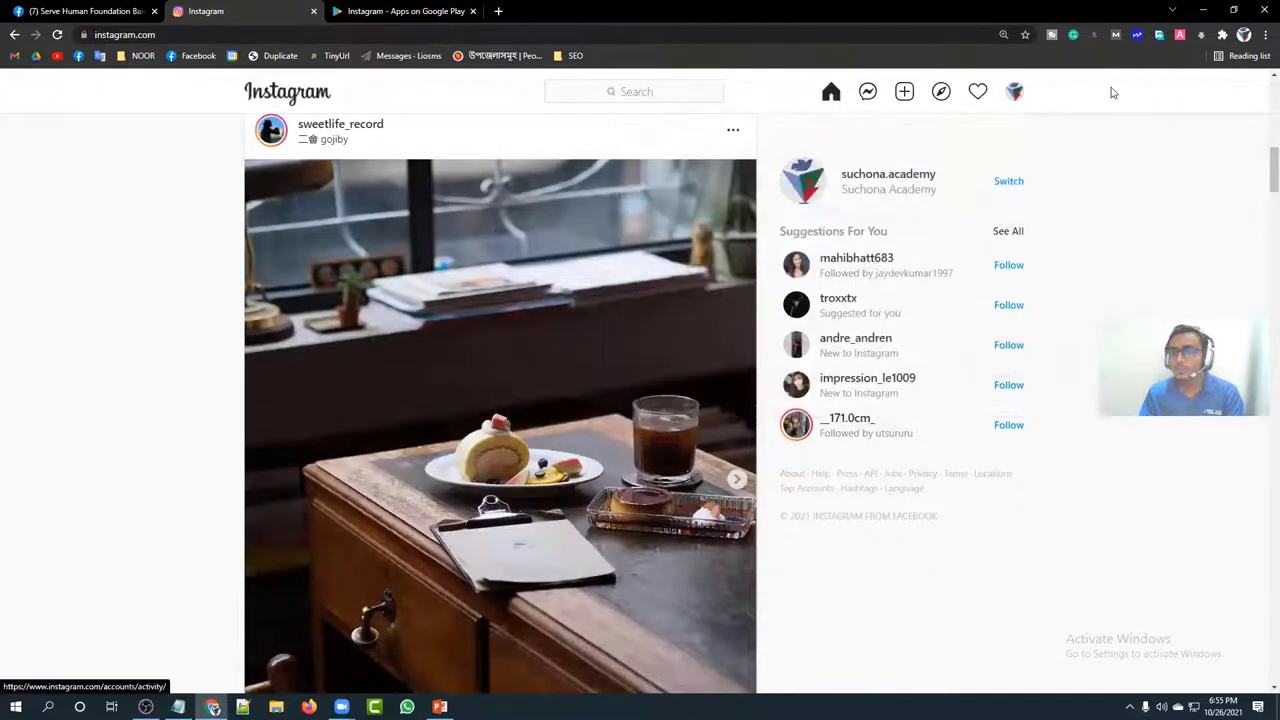
Open the account's own profile page and examine its username and its post and follower counts
{"action": "left_click", "coordinate": [1016, 93]}
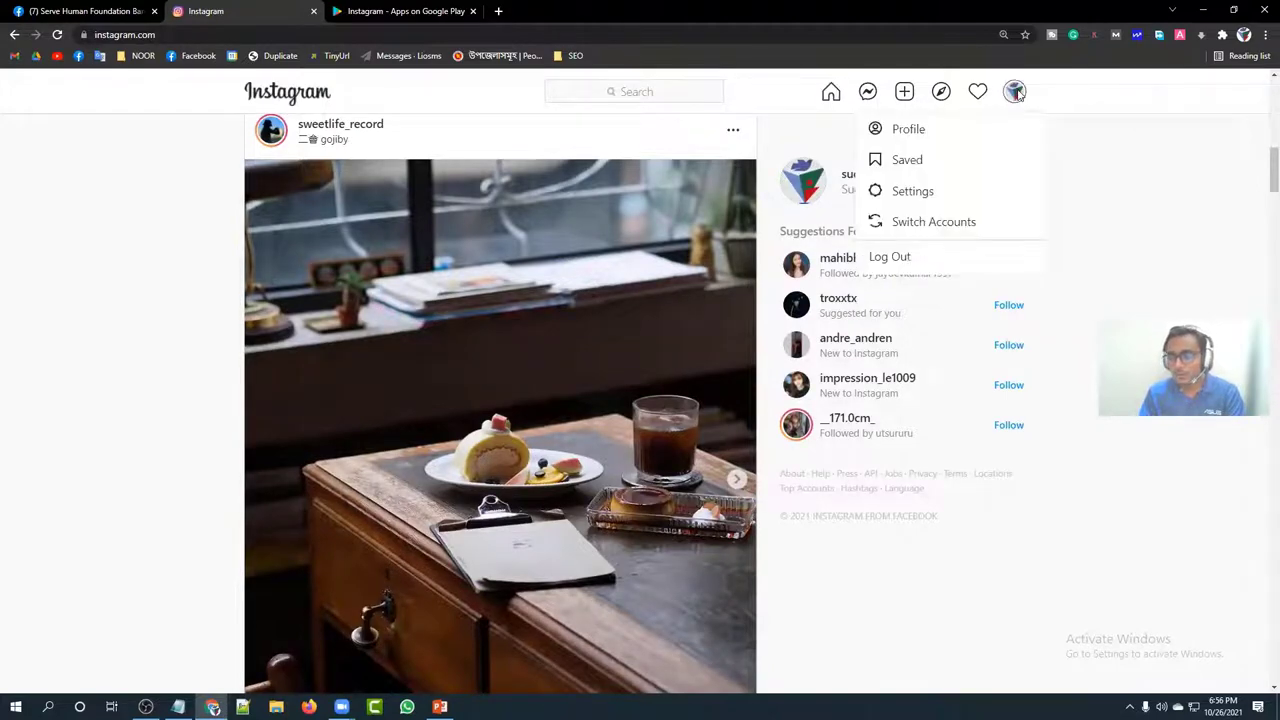
{"action": "left_click", "coordinate": [910, 132]}
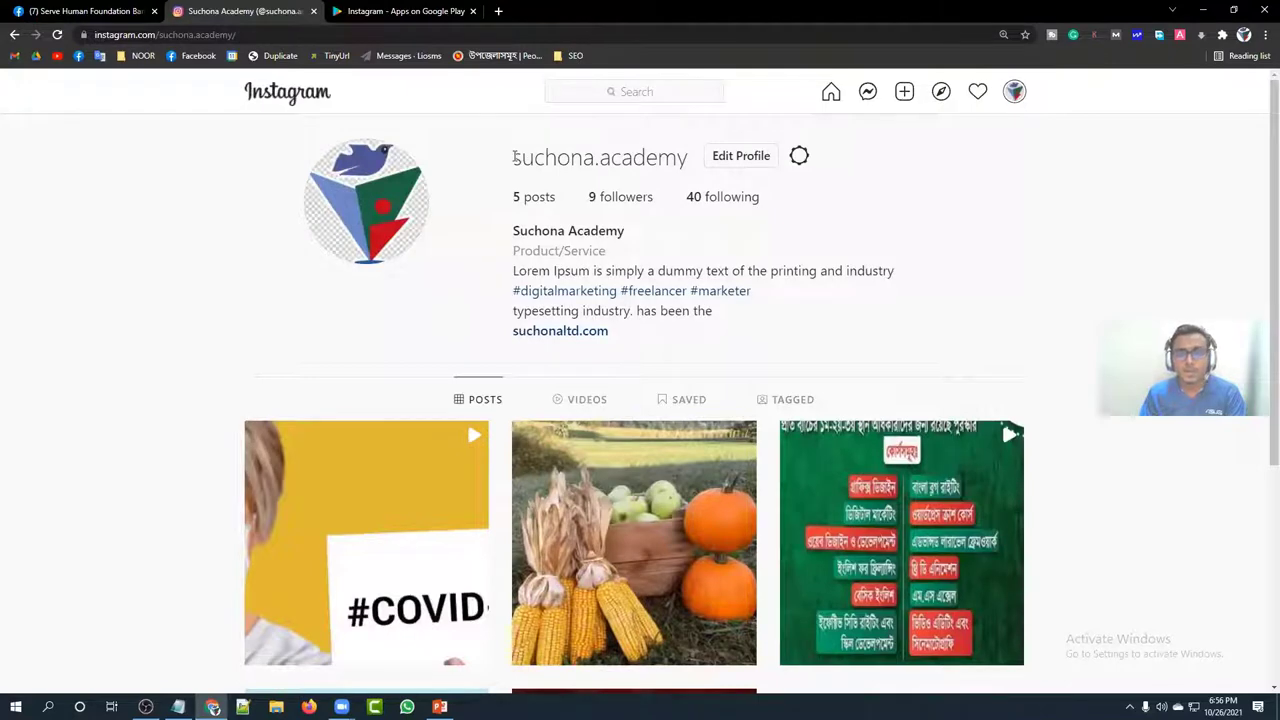
{"action": "left_click_drag", "start_coordinate": [514, 158], "coordinate": [688, 160]}
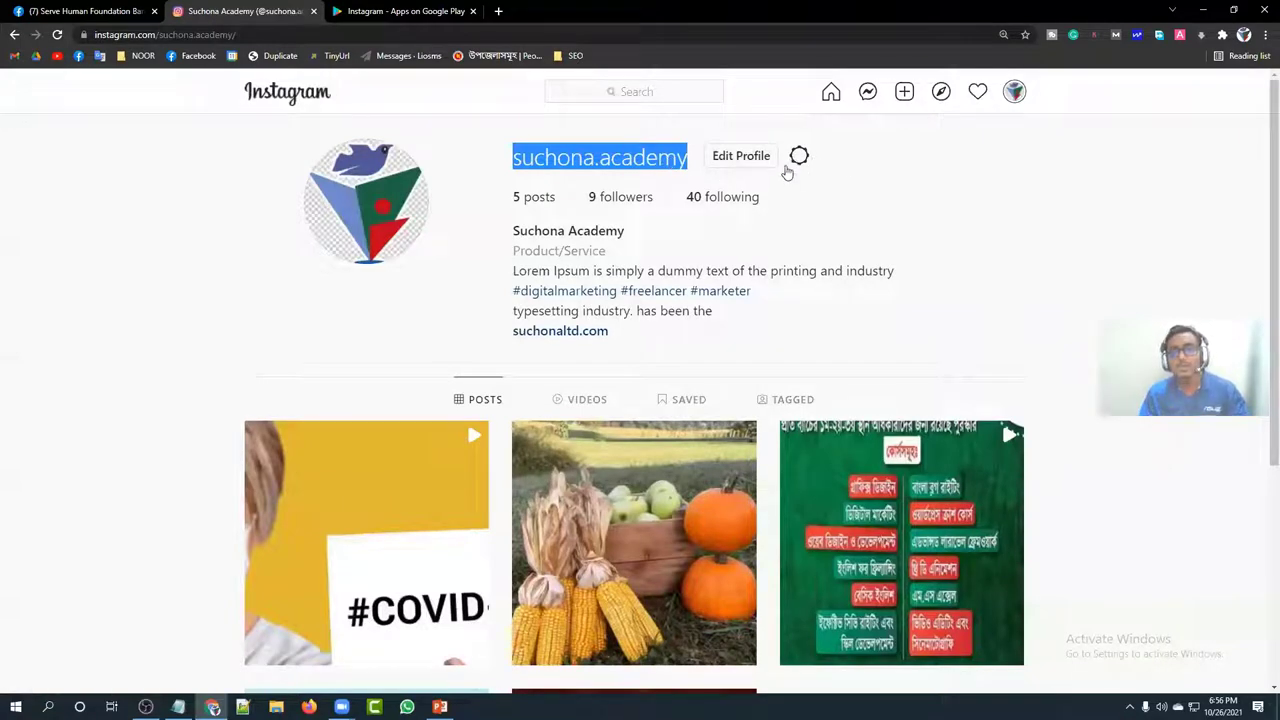
{"action": "left_click_drag", "start_coordinate": [512, 199], "coordinate": [672, 199]}
{"action": "left_click", "coordinate": [577, 204]}
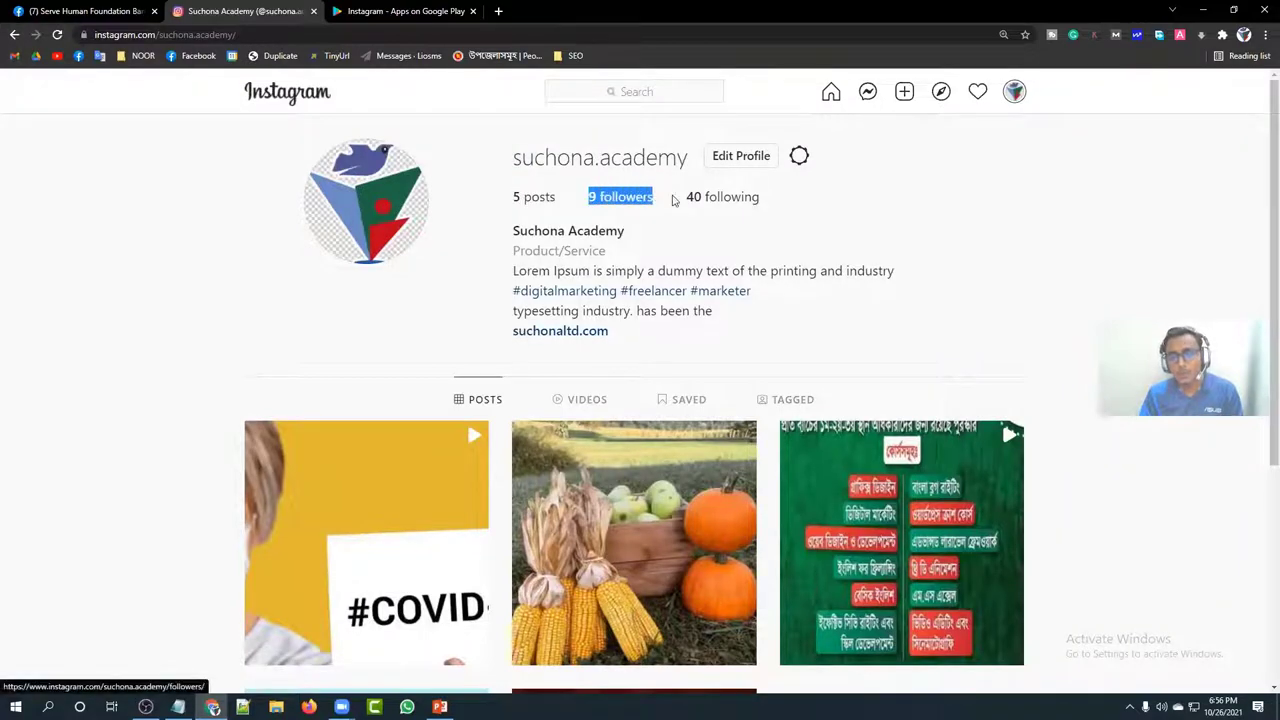
Examine the follower and following counts in the profile header
{"action": "left_click", "coordinate": [654, 197]}
{"action": "left_click", "coordinate": [785, 232]}
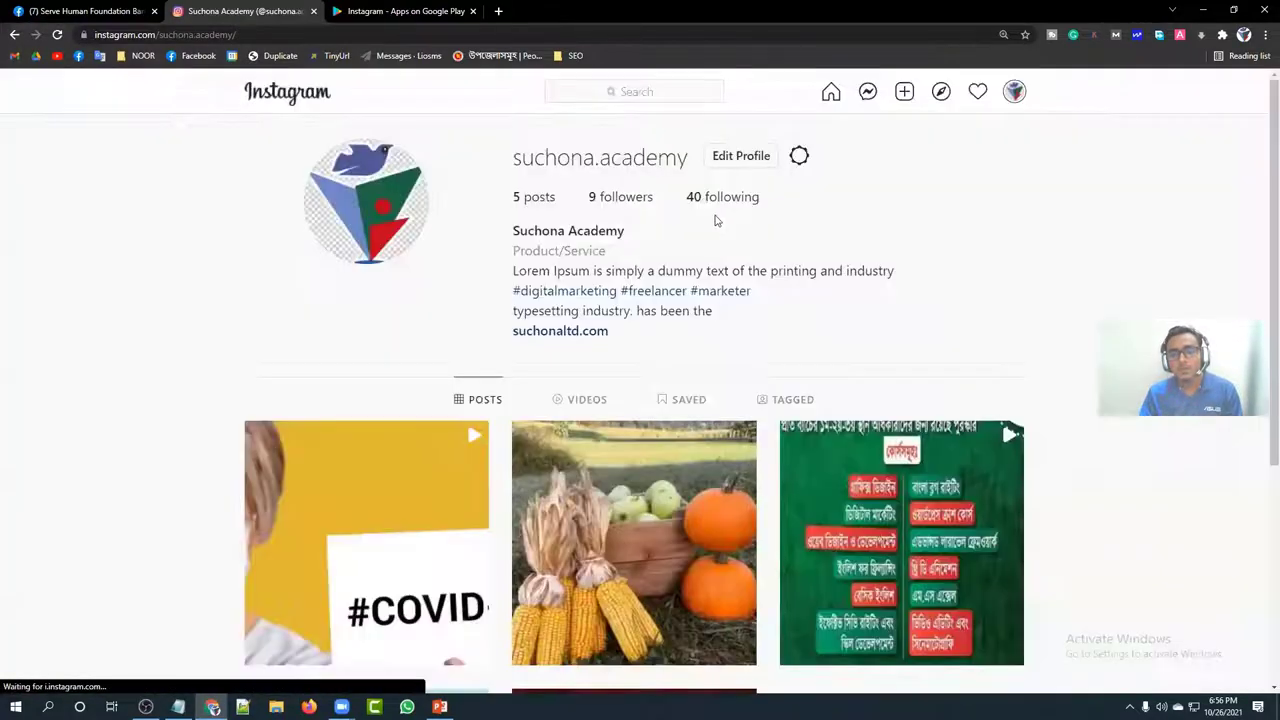
{"action": "left_click_drag", "start_coordinate": [656, 203], "coordinate": [586, 199]}
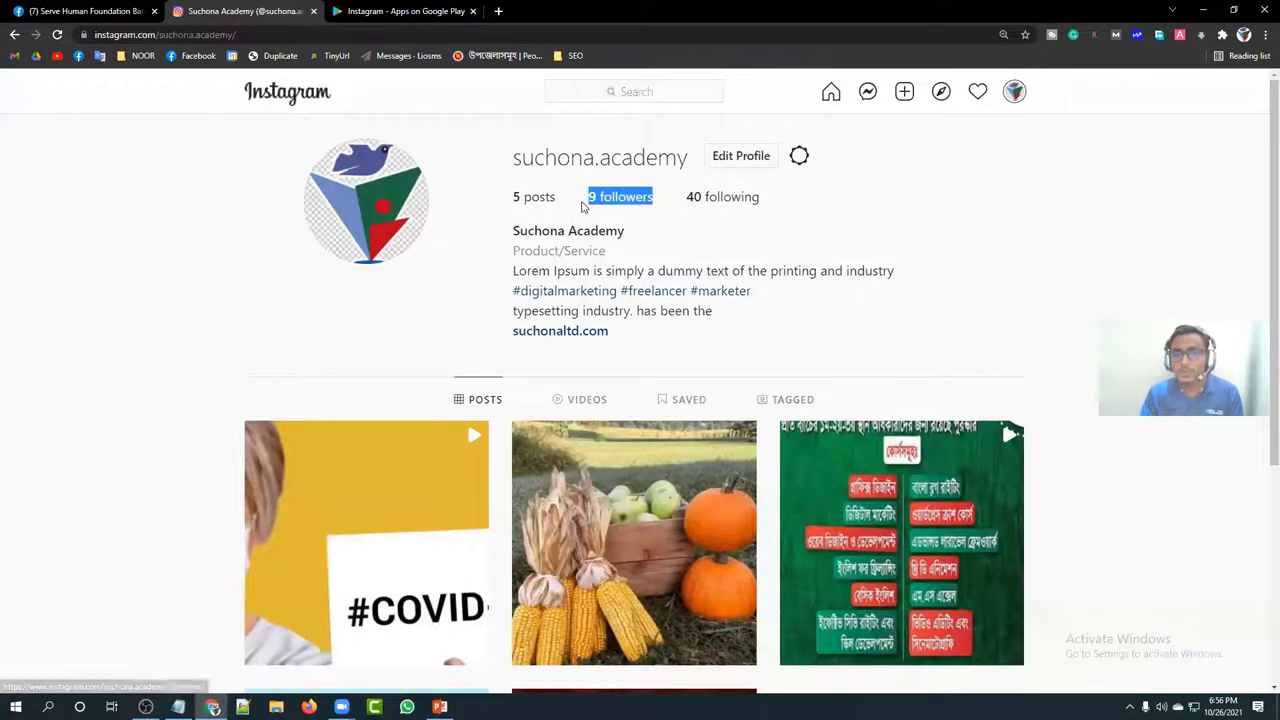
{"action": "left_click", "coordinate": [701, 229]}
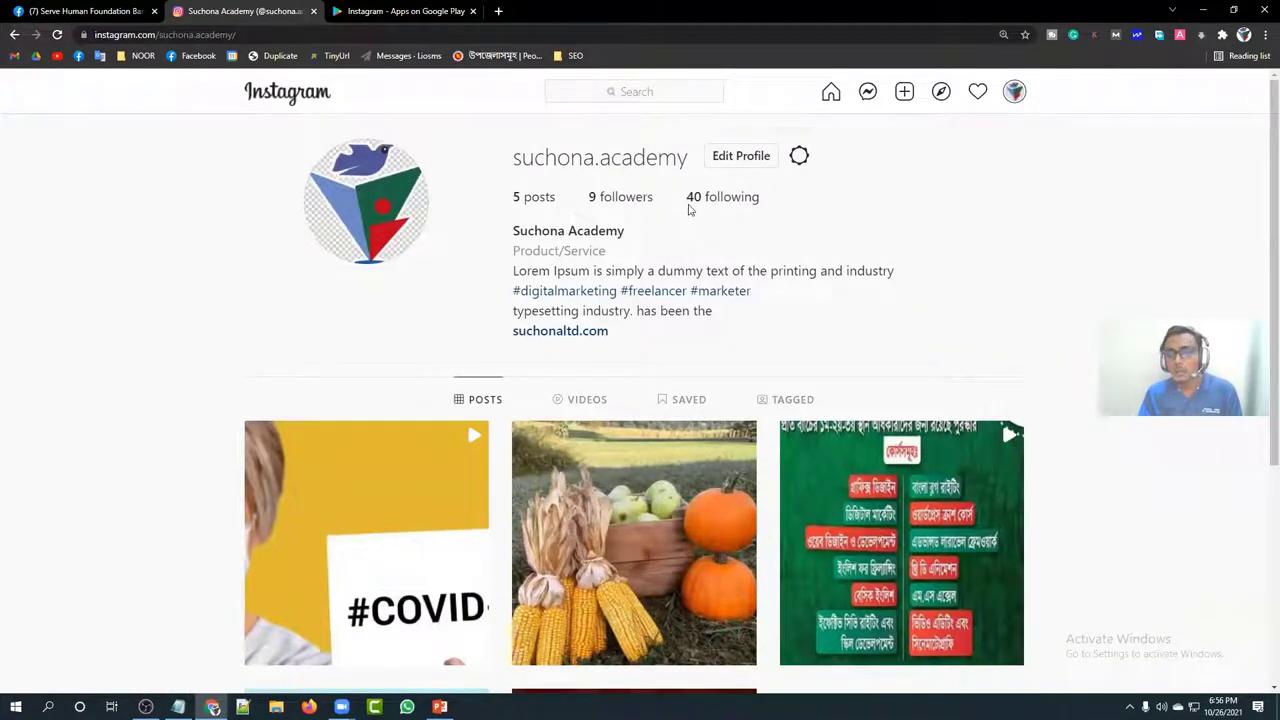
{"action": "left_click_drag", "start_coordinate": [688, 209], "coordinate": [760, 200]}
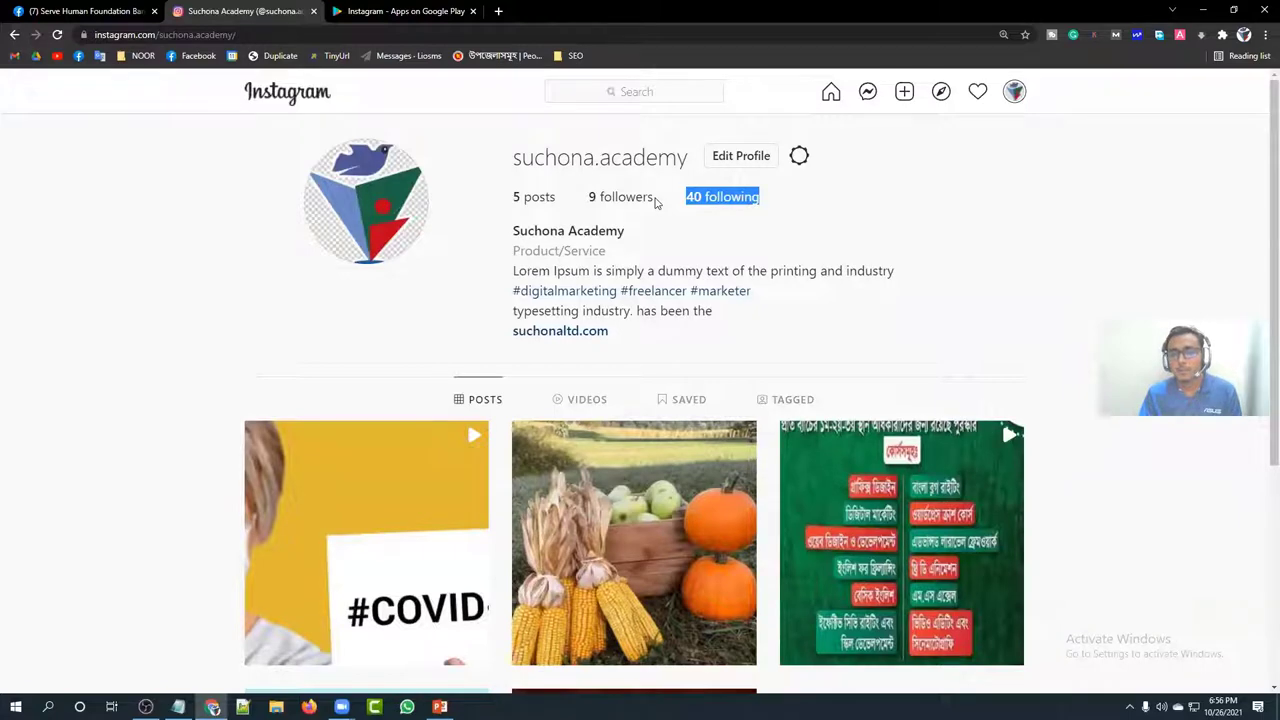
{"action": "left_click", "coordinate": [690, 238]}
{"action": "left_click_drag", "start_coordinate": [685, 198], "coordinate": [771, 203]}
{"action": "left_click", "coordinate": [791, 246]}
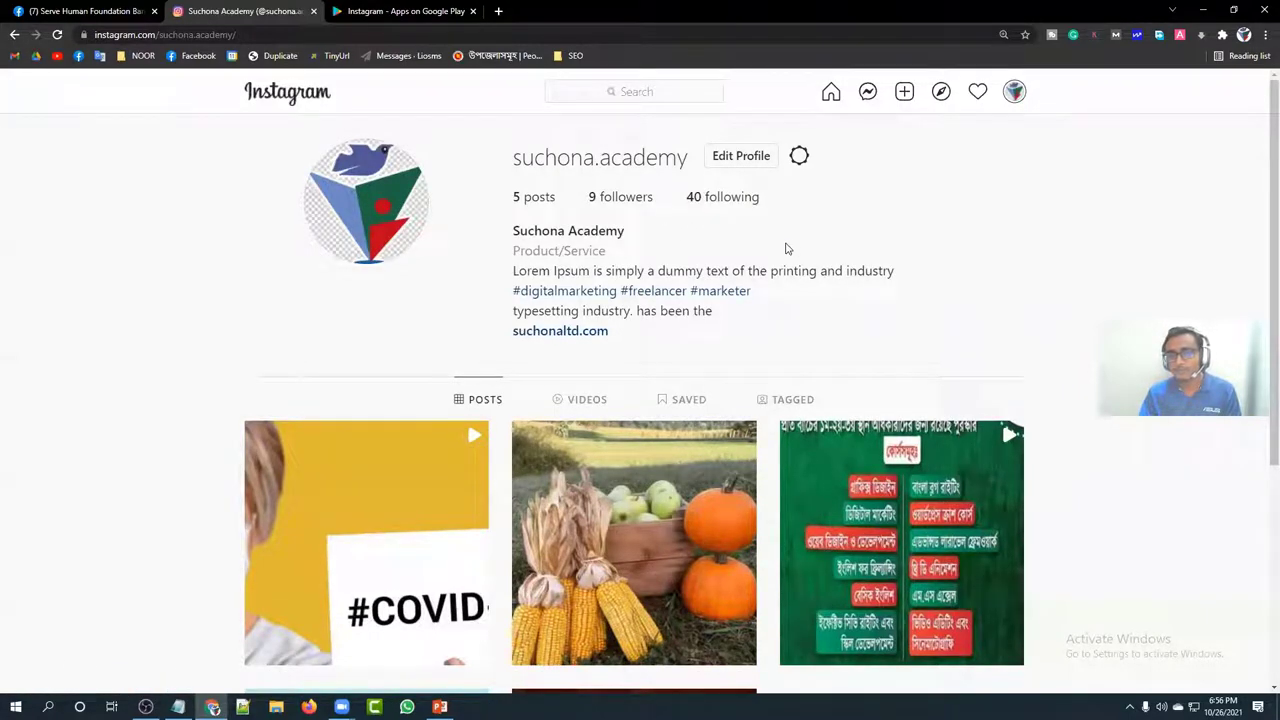
Examine the profile's display name, its business category label and the bio text with its hashtags
{"action": "left_click_drag", "start_coordinate": [625, 232], "coordinate": [513, 230]}
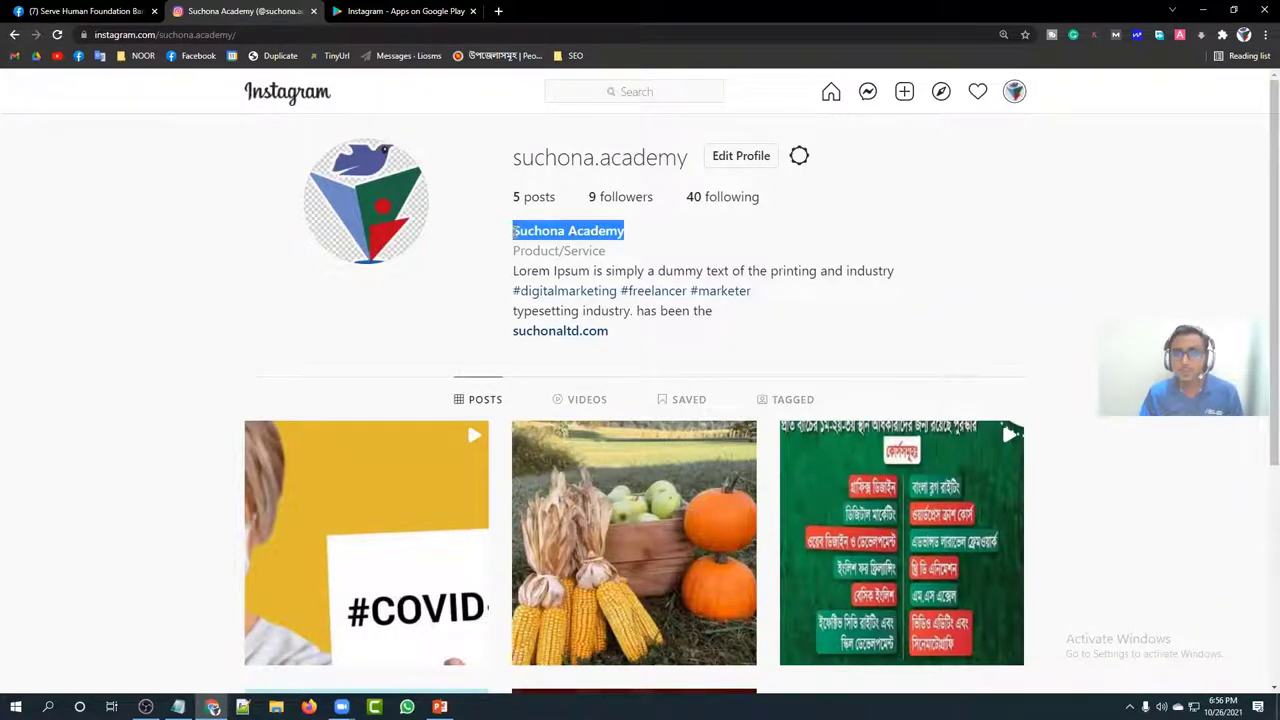
{"action": "left_click", "coordinate": [558, 244]}
{"action": "left_click_drag", "start_coordinate": [606, 251], "coordinate": [513, 250]}
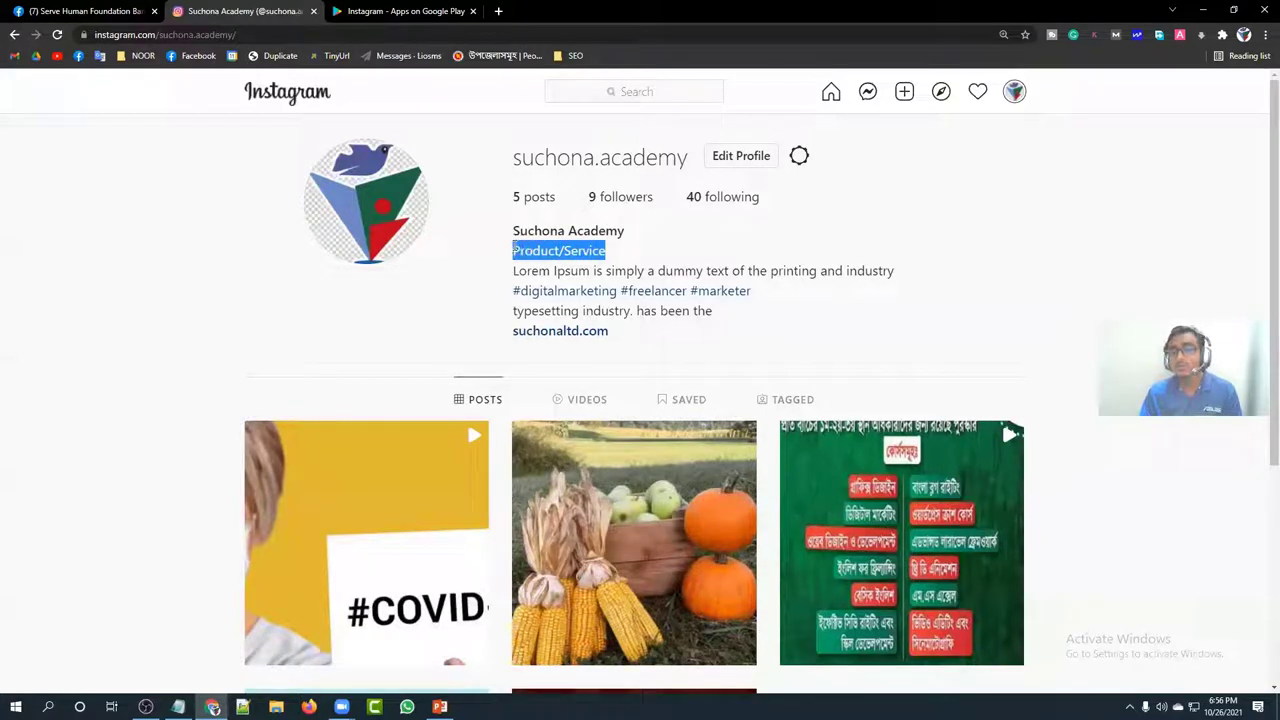
{"action": "left_click", "coordinate": [515, 246]}
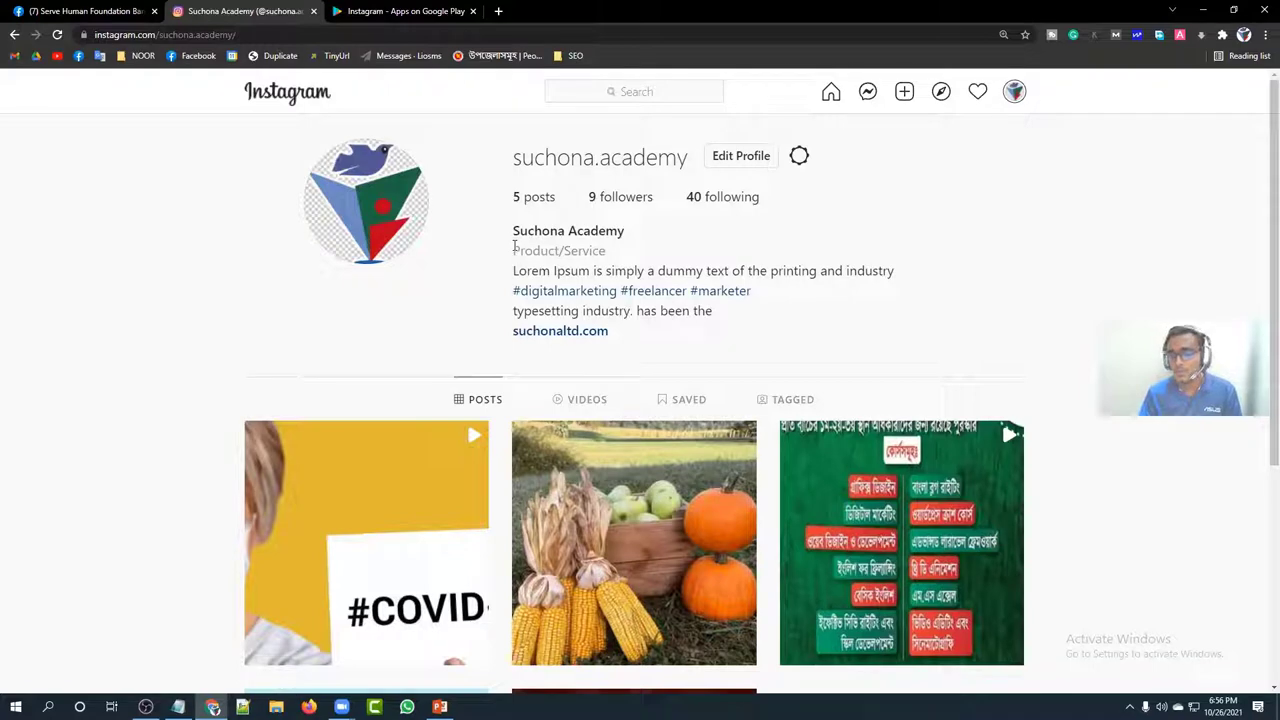
{"action": "left_click_drag", "start_coordinate": [515, 248], "coordinate": [617, 254]}
{"action": "left_click", "coordinate": [617, 254]}
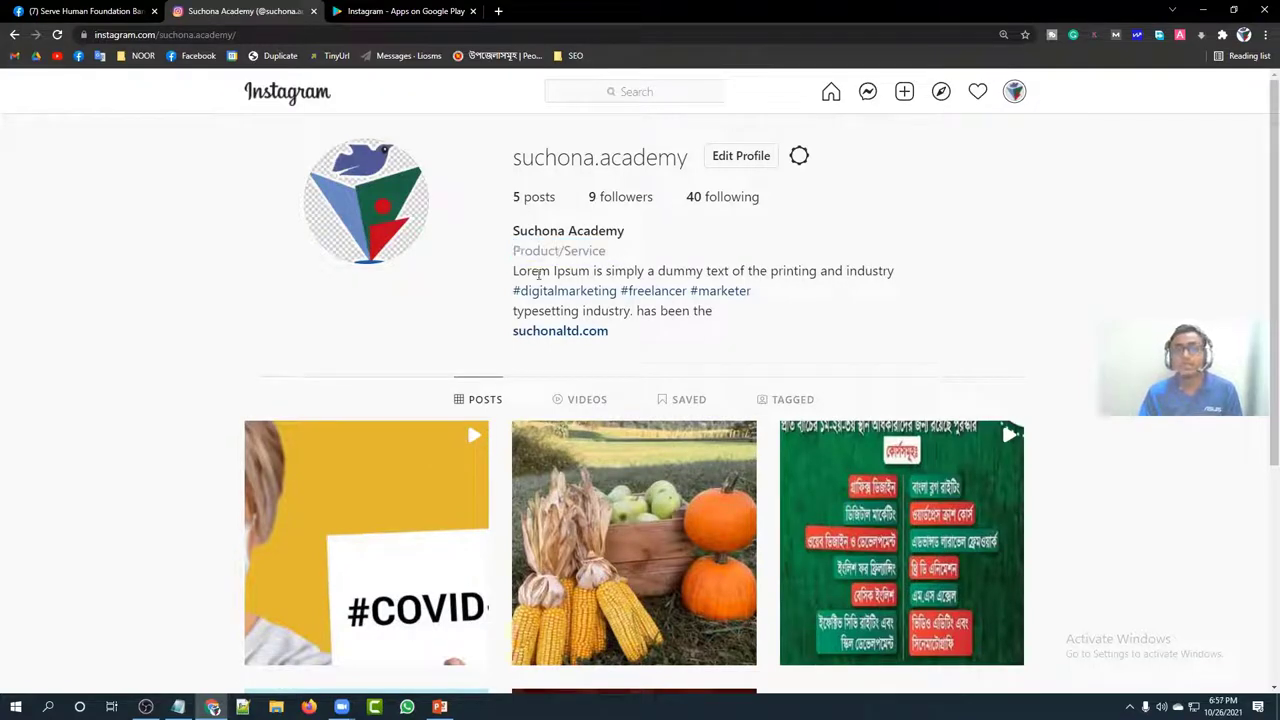
{"action": "left_click_drag", "start_coordinate": [515, 271], "coordinate": [894, 314]}
Open the website linked in the profile bio, view it, and close it to return to the profile
{"action": "left_click", "coordinate": [880, 329]}
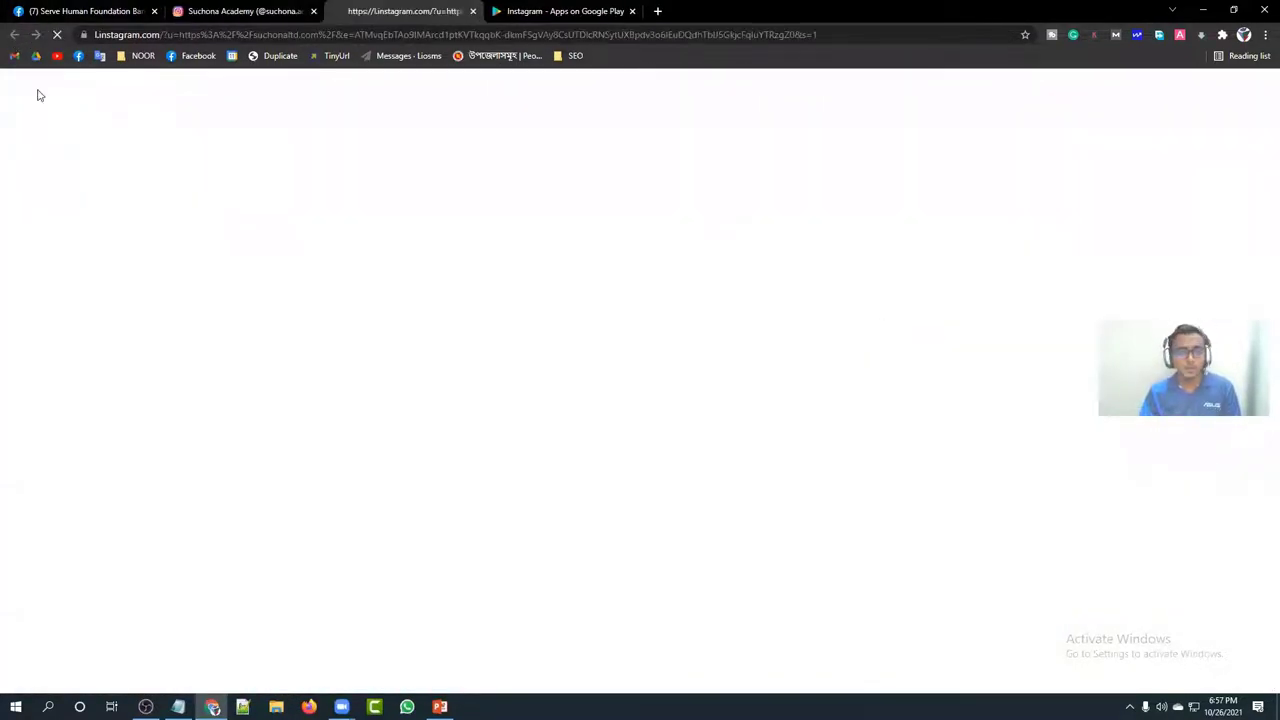
{"action": "left_click", "coordinate": [216, 10]}
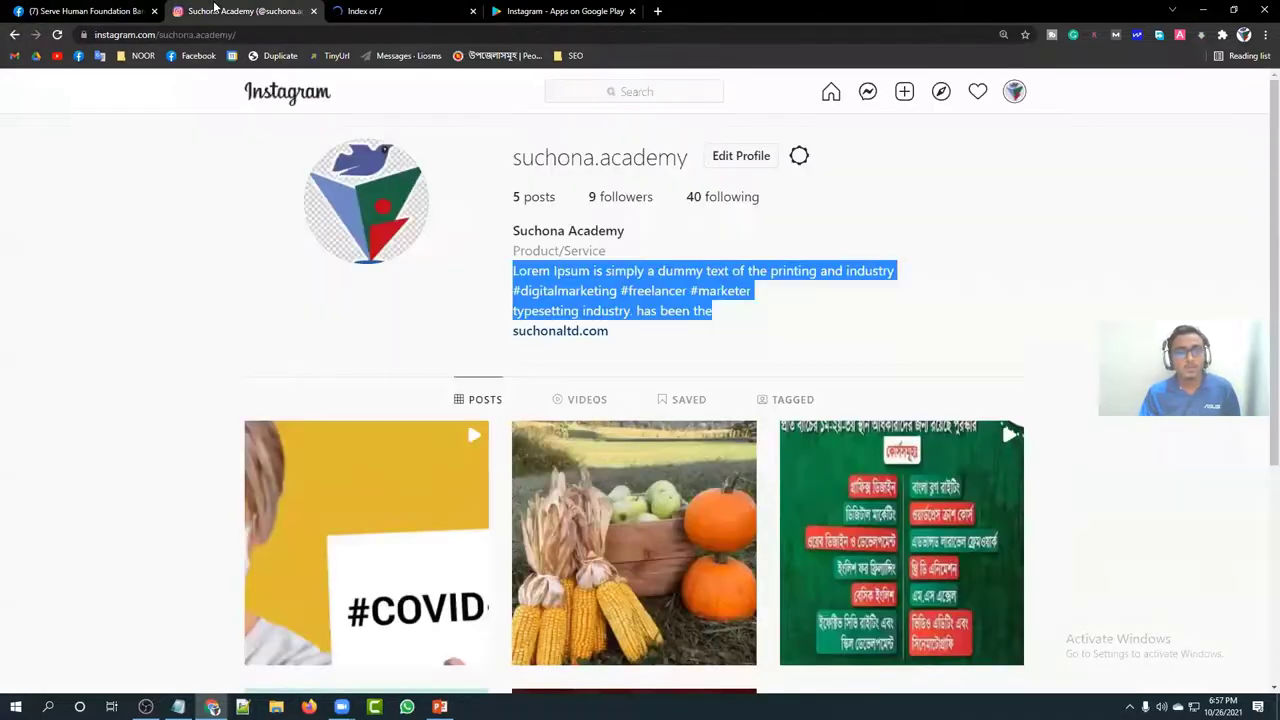
{"action": "left_click", "coordinate": [365, 11]}
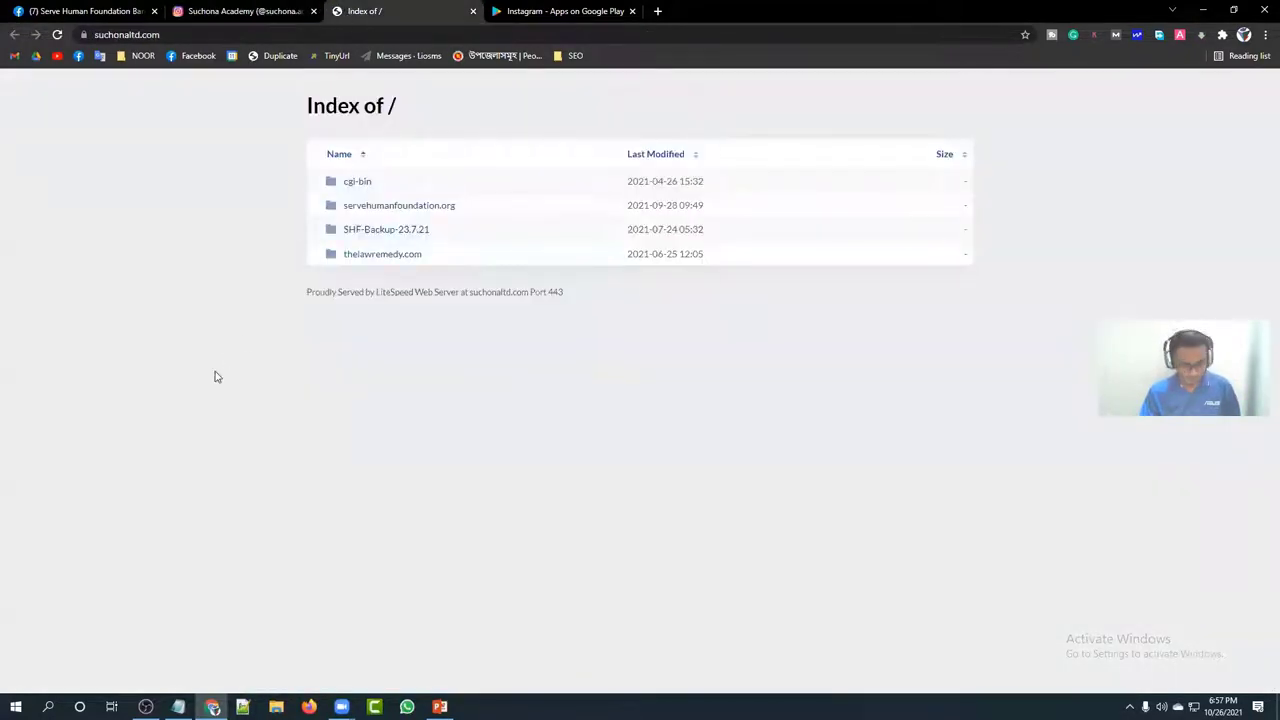
{"action": "left_click", "coordinate": [473, 11]}
{"action": "left_click", "coordinate": [831, 272]}
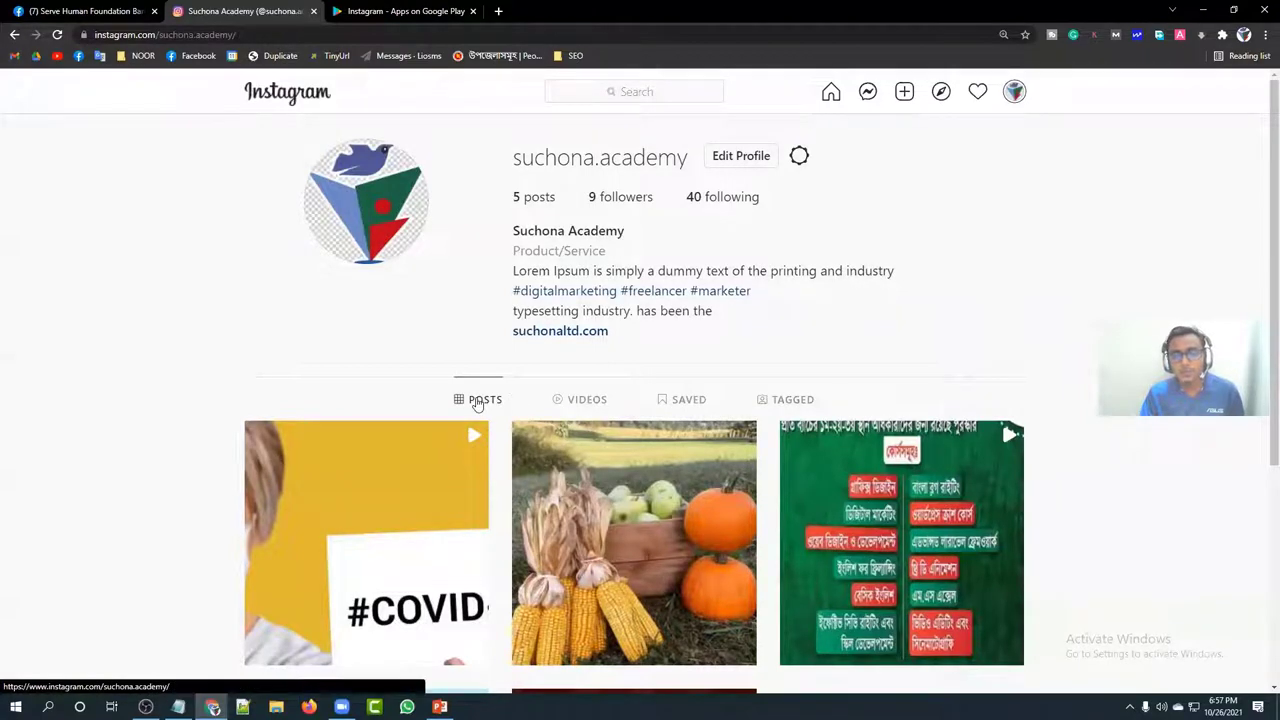
Browse the profile's posts, videos, saved and tagged sections, and return to the posts grid
{"action": "scroll", "coordinate": [629, 509], "scroll_direction": "down", "scroll_amount": 1}
{"action": "scroll", "coordinate": [629, 509], "scroll_direction": "up", "scroll_amount": 1}
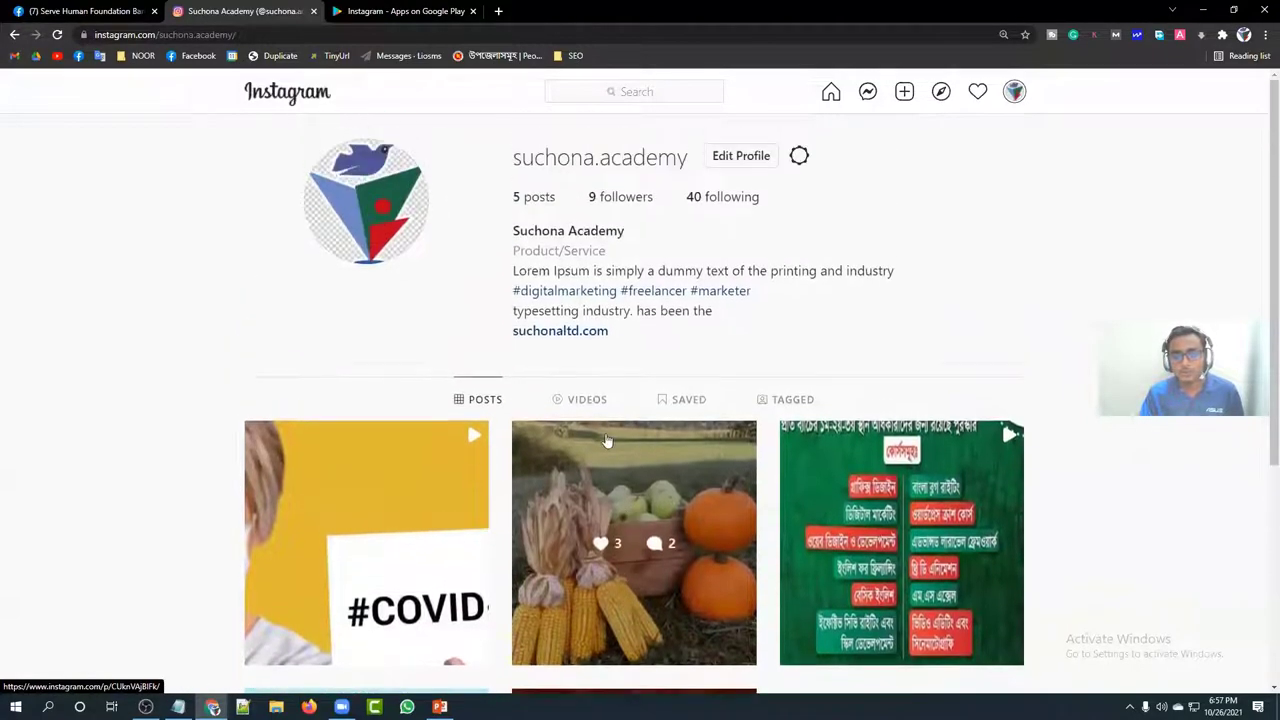
{"action": "left_click", "coordinate": [585, 399]}
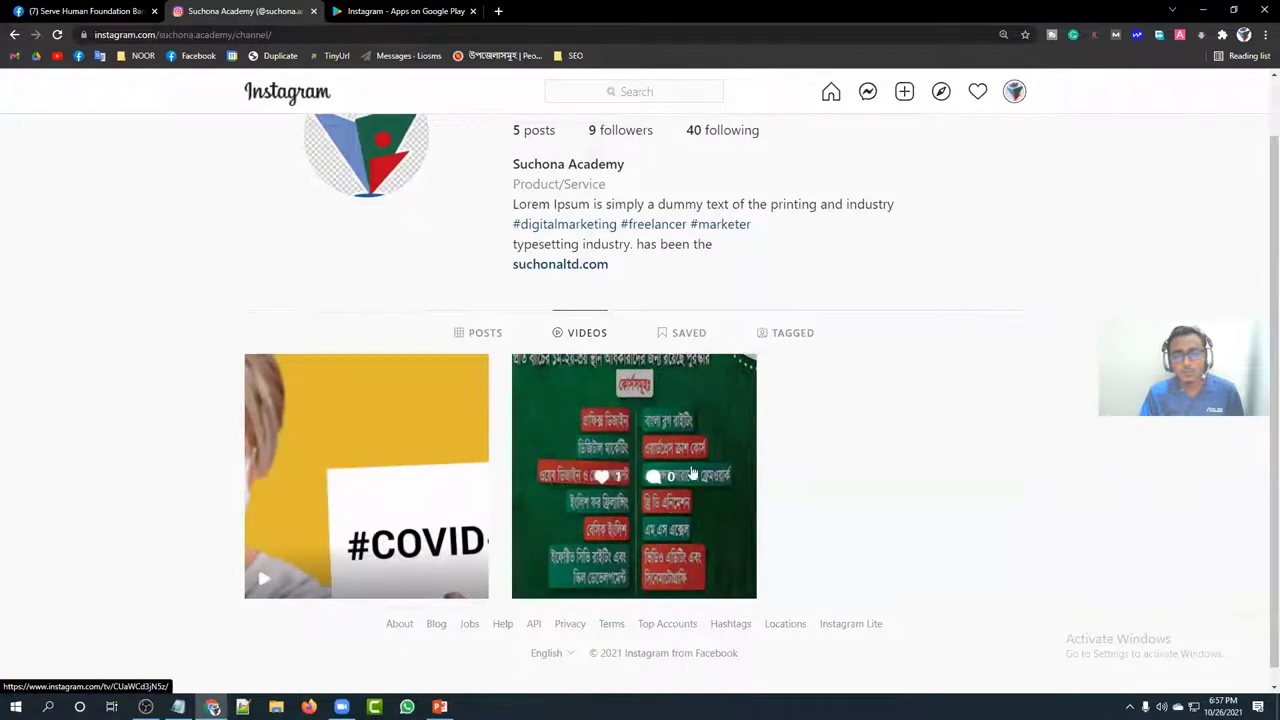
{"action": "left_click", "coordinate": [685, 332]}
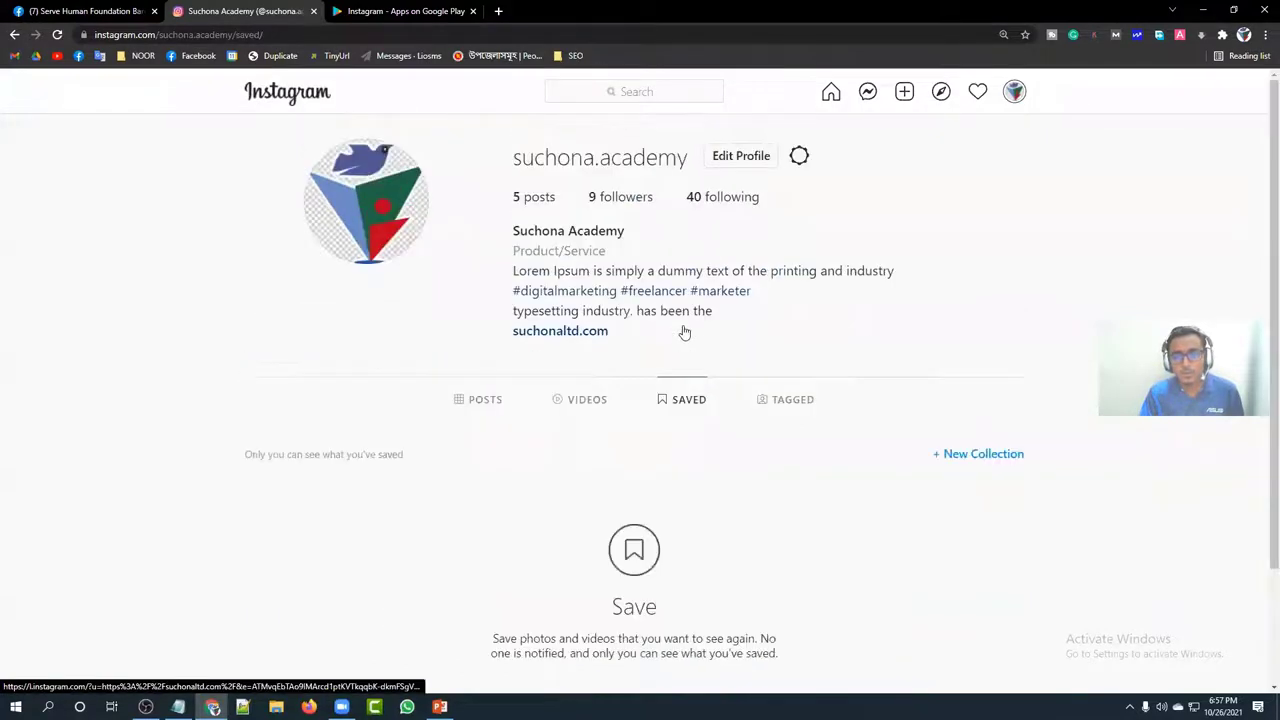
{"action": "scroll", "coordinate": [703, 360], "scroll_direction": "down", "scroll_amount": 1}
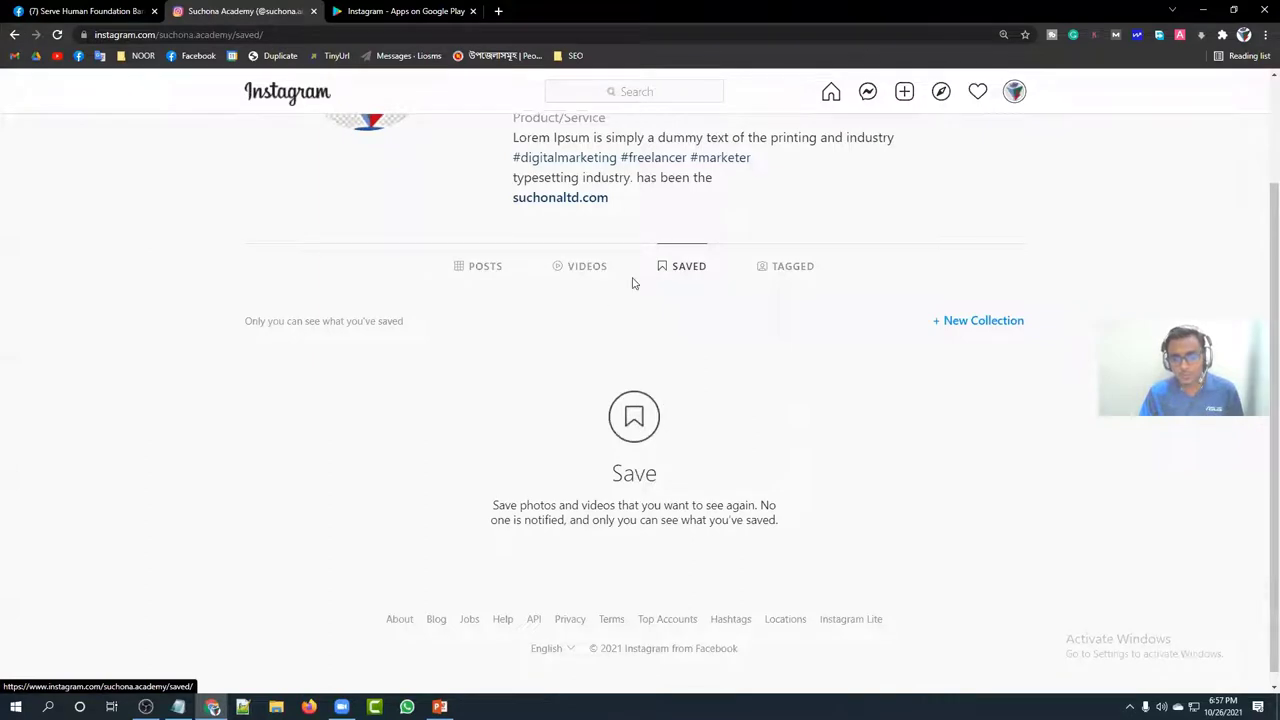
{"action": "left_click", "coordinate": [787, 265]}
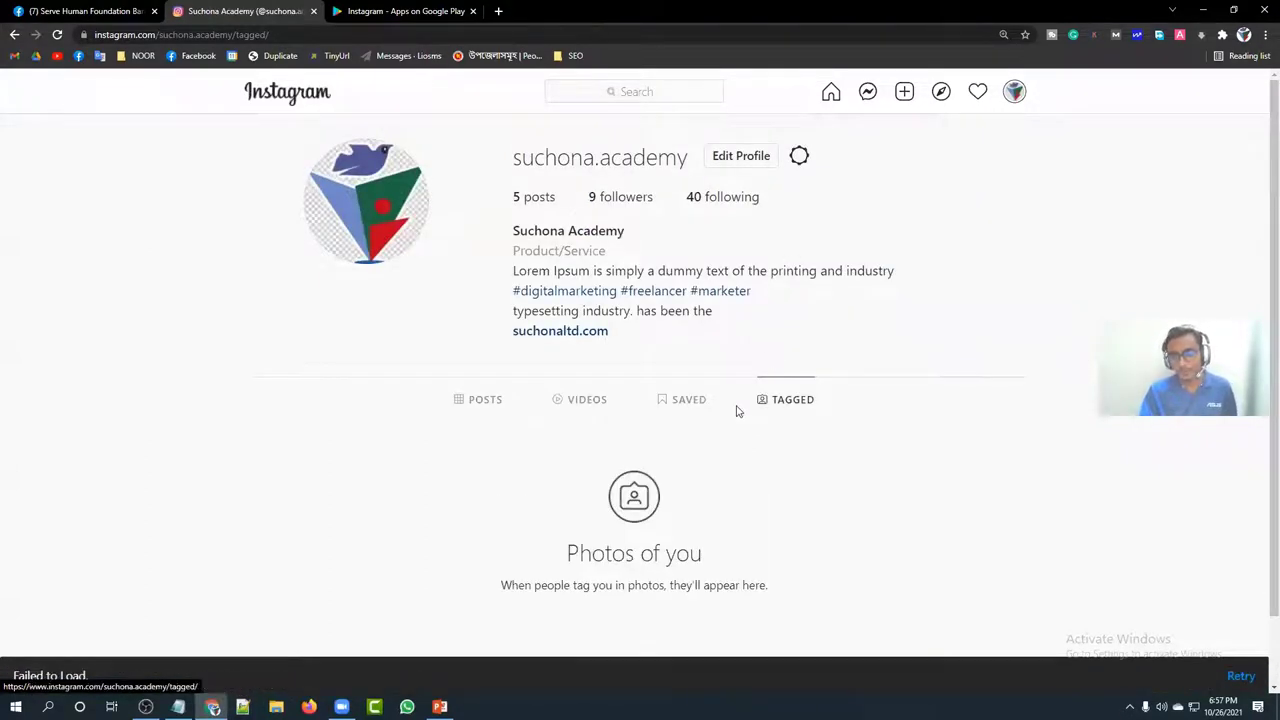
{"action": "scroll", "coordinate": [690, 478], "scroll_direction": "down", "scroll_amount": 1}
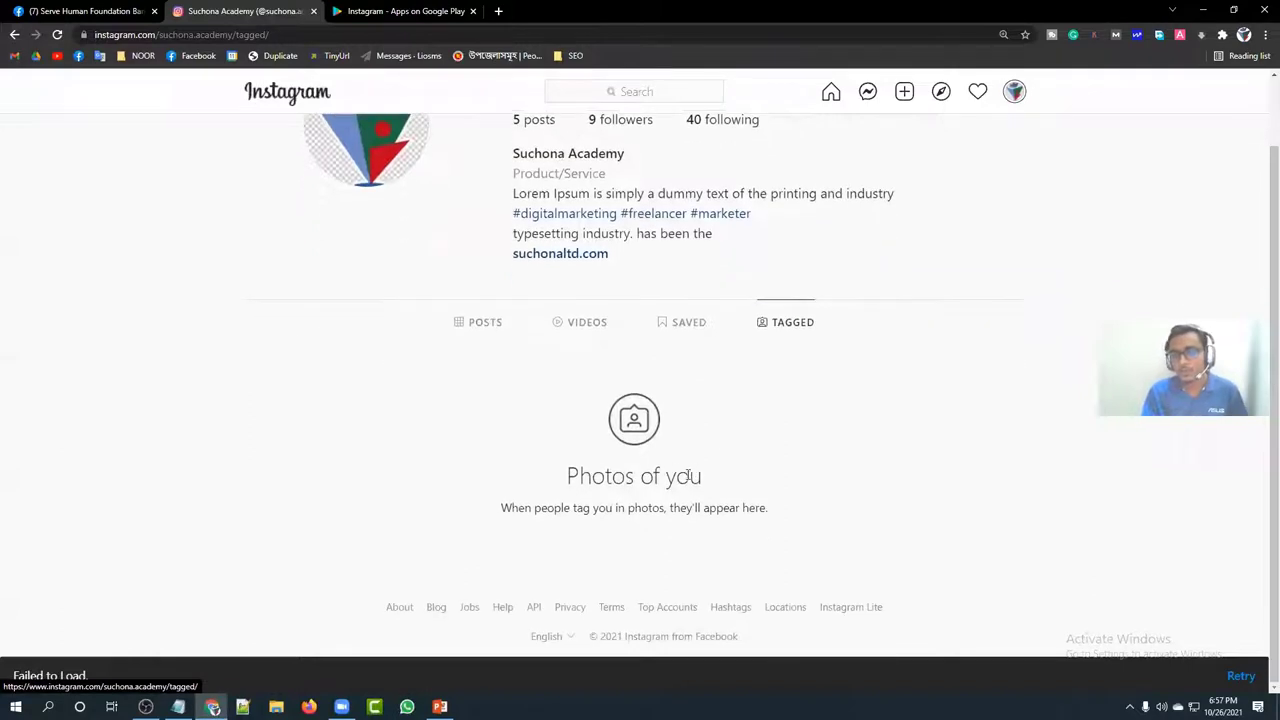
{"action": "left_click", "coordinate": [474, 322]}
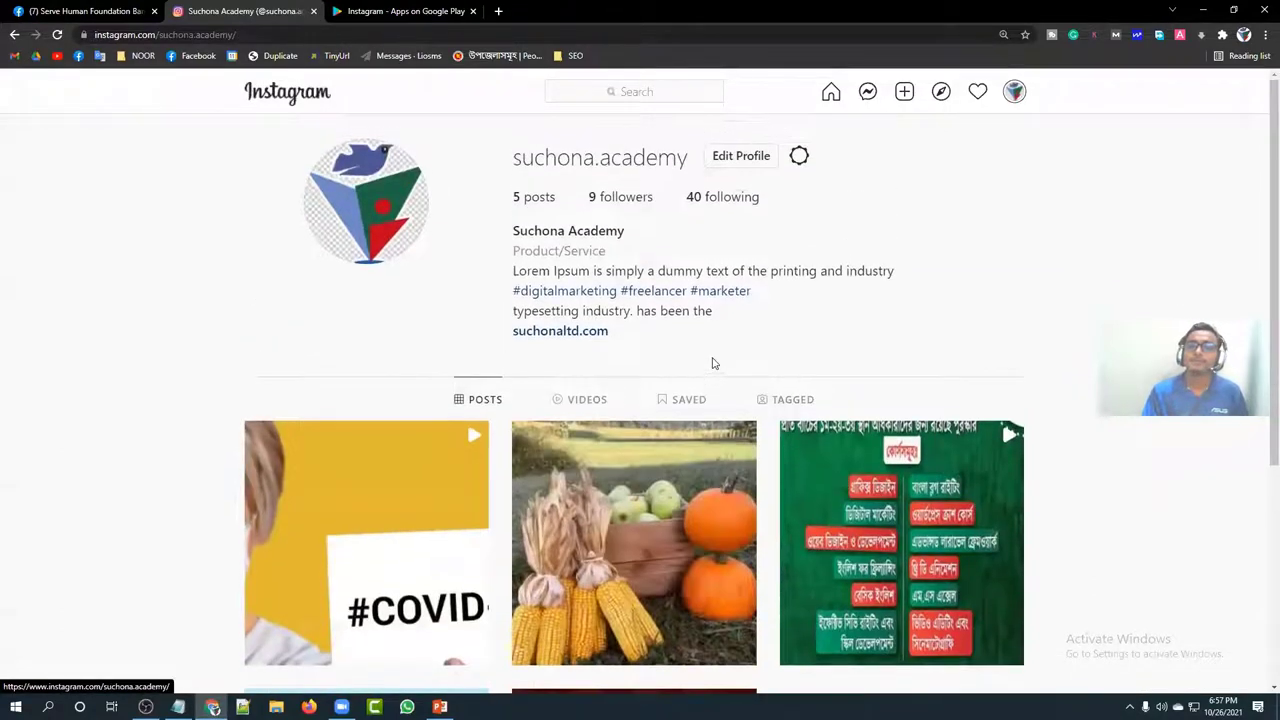
Review the account options list on the profile and log out of the account
{"action": "left_click", "coordinate": [797, 157]}
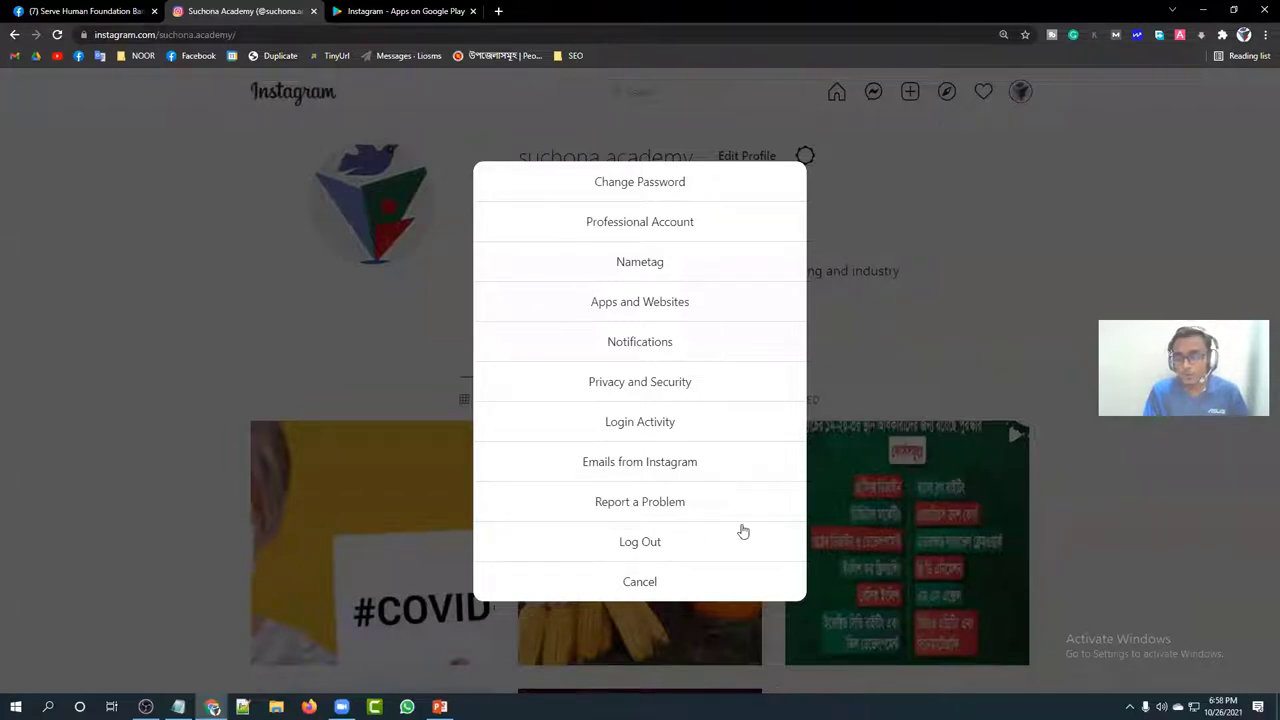
{"action": "left_click", "coordinate": [645, 543]}
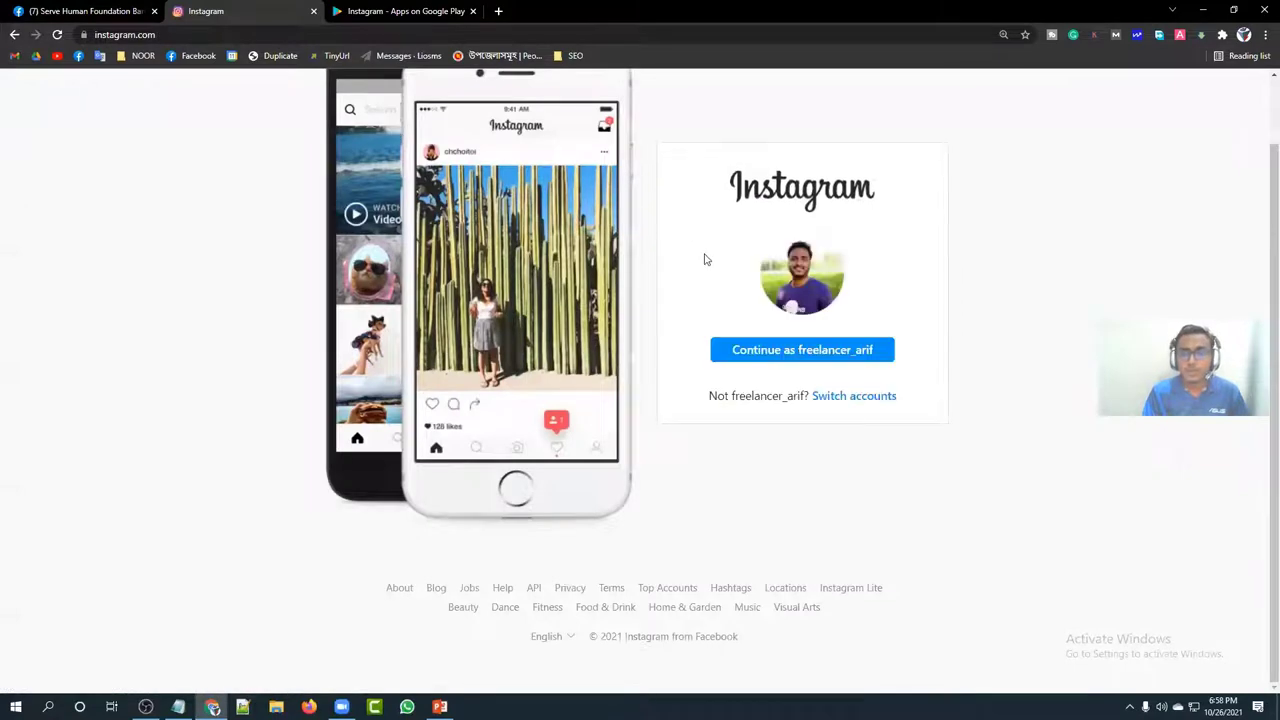
Log back in to the suchona.academy account with the prefilled credentials and save the login info
{"action": "left_click", "coordinate": [852, 397]}
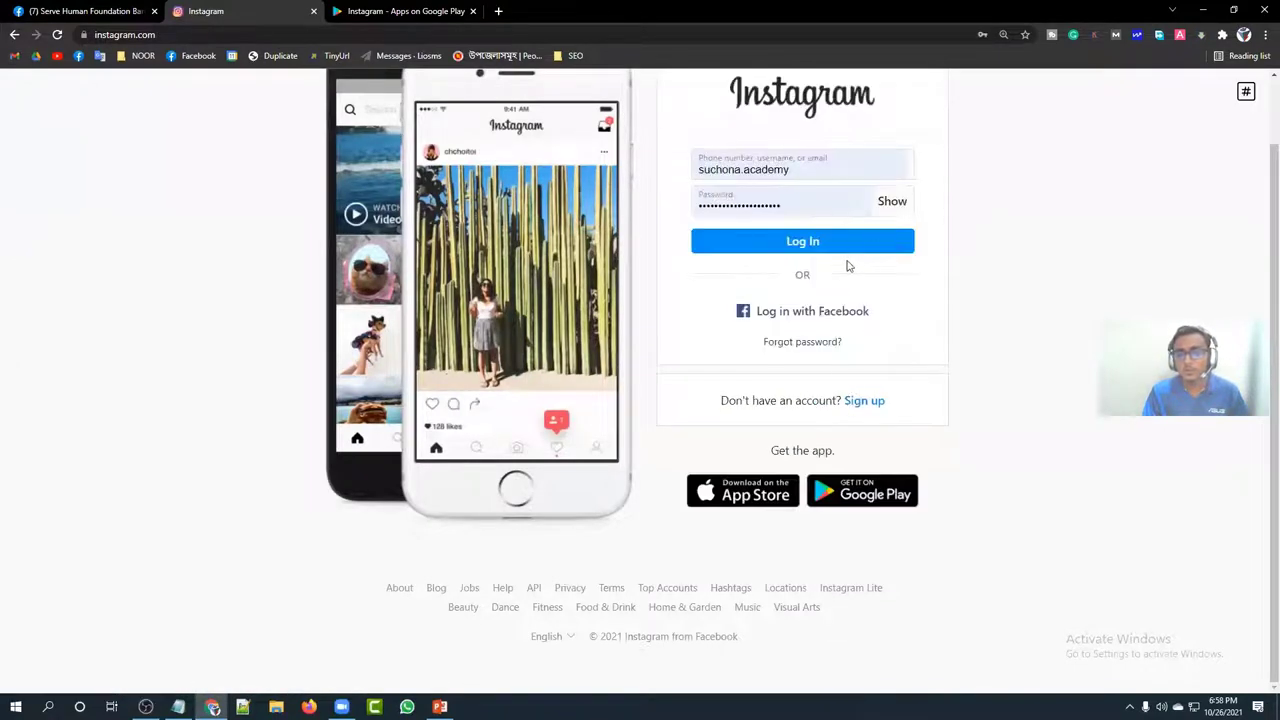
{"action": "left_click", "coordinate": [840, 250]}
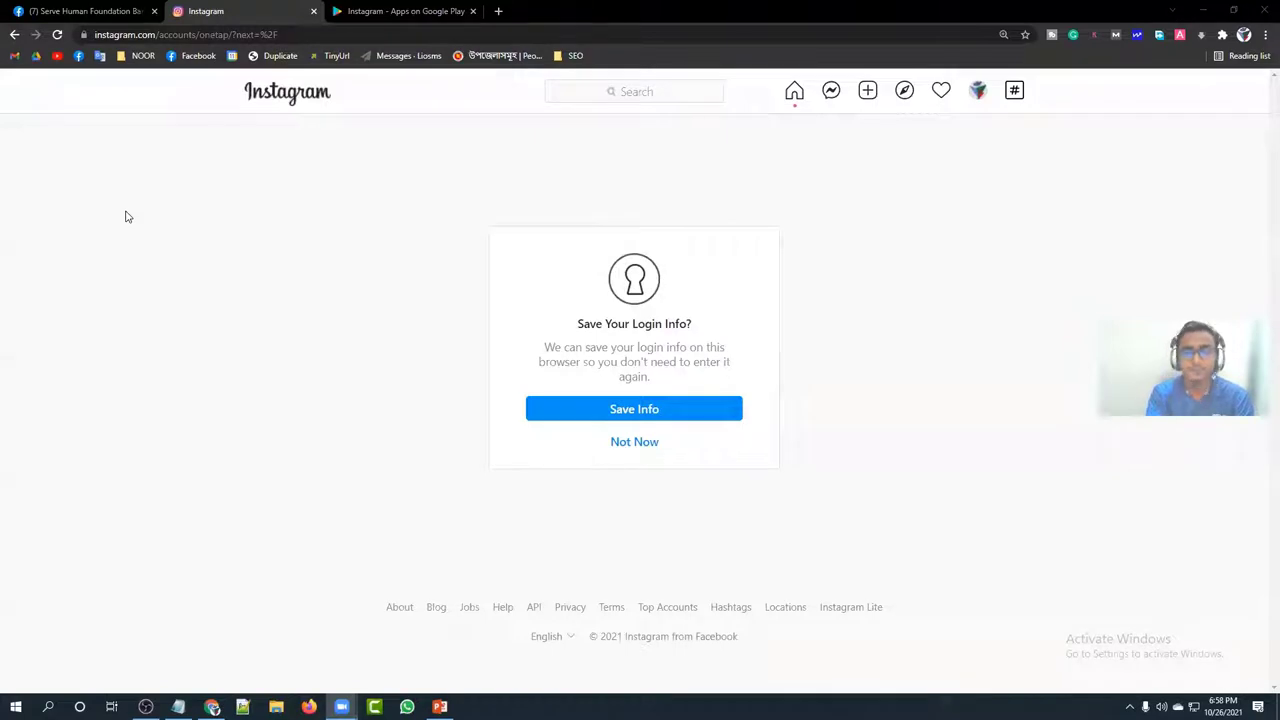
{"action": "left_click", "coordinate": [636, 419]}
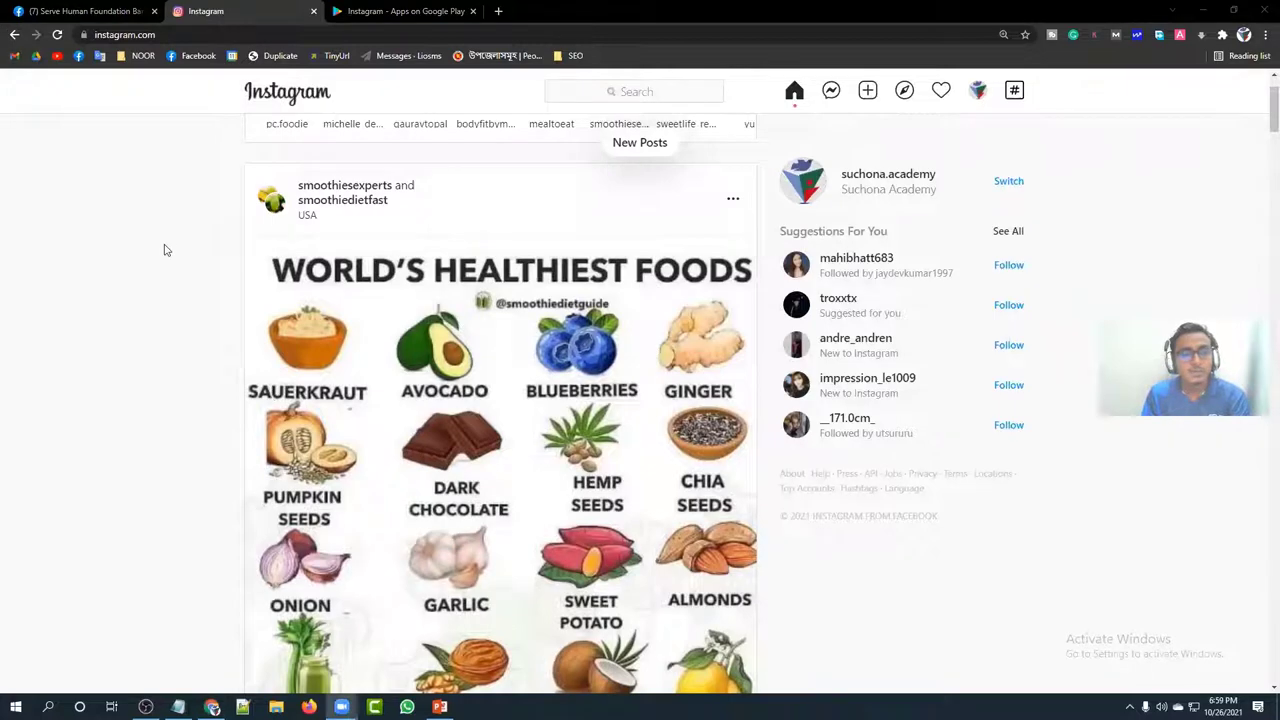
Open the account's settings from the home feed
{"action": "scroll", "coordinate": [617, 541], "scroll_direction": "up", "scroll_amount": 1}
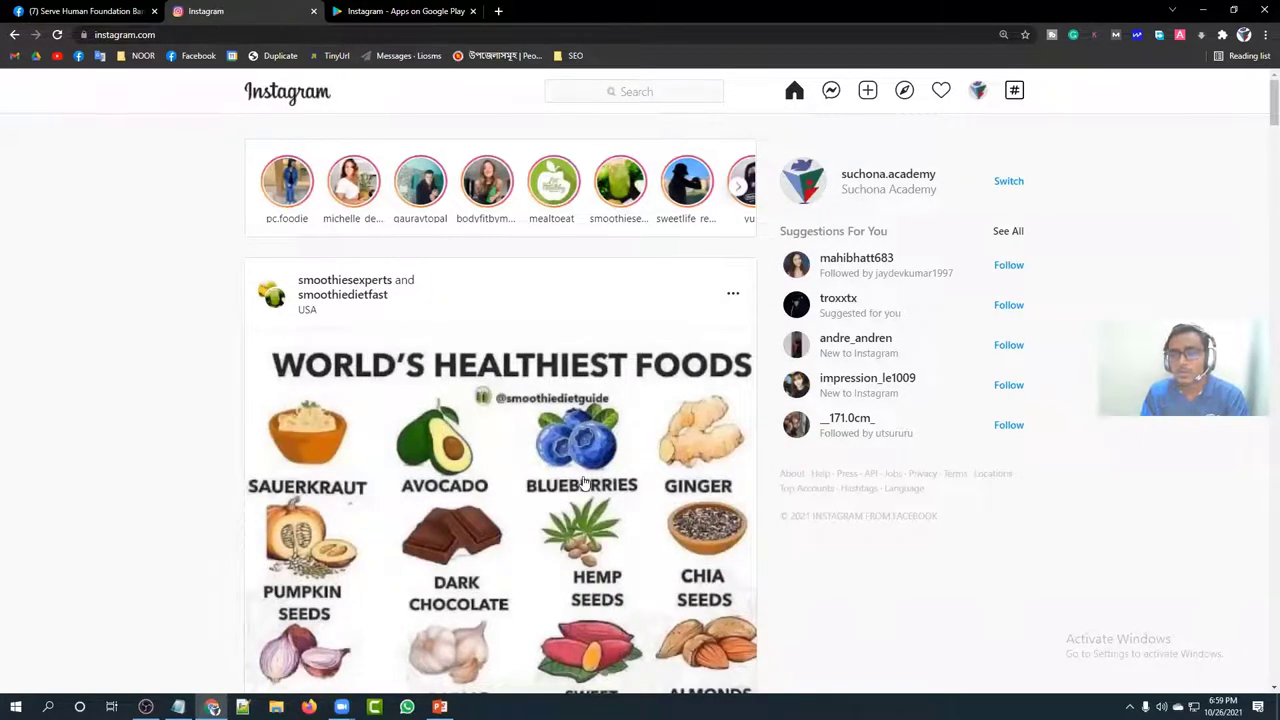
{"action": "left_click", "coordinate": [978, 92]}
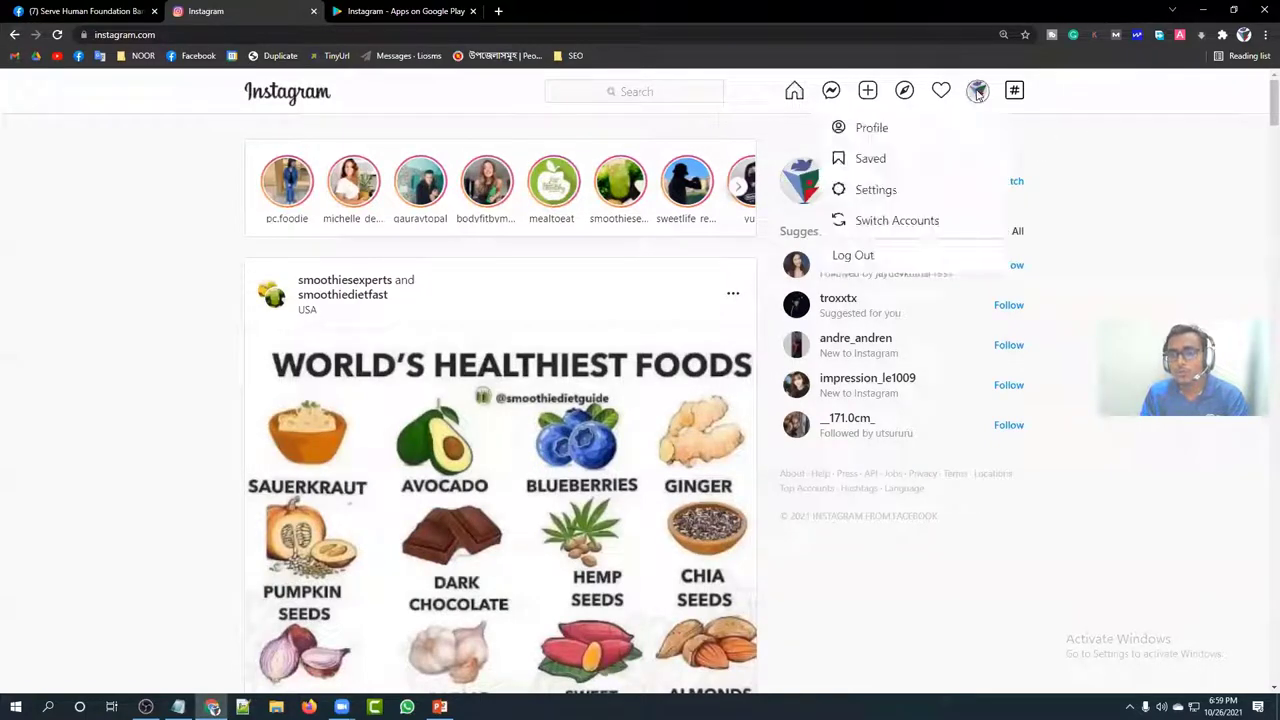
{"action": "left_click", "coordinate": [899, 190]}
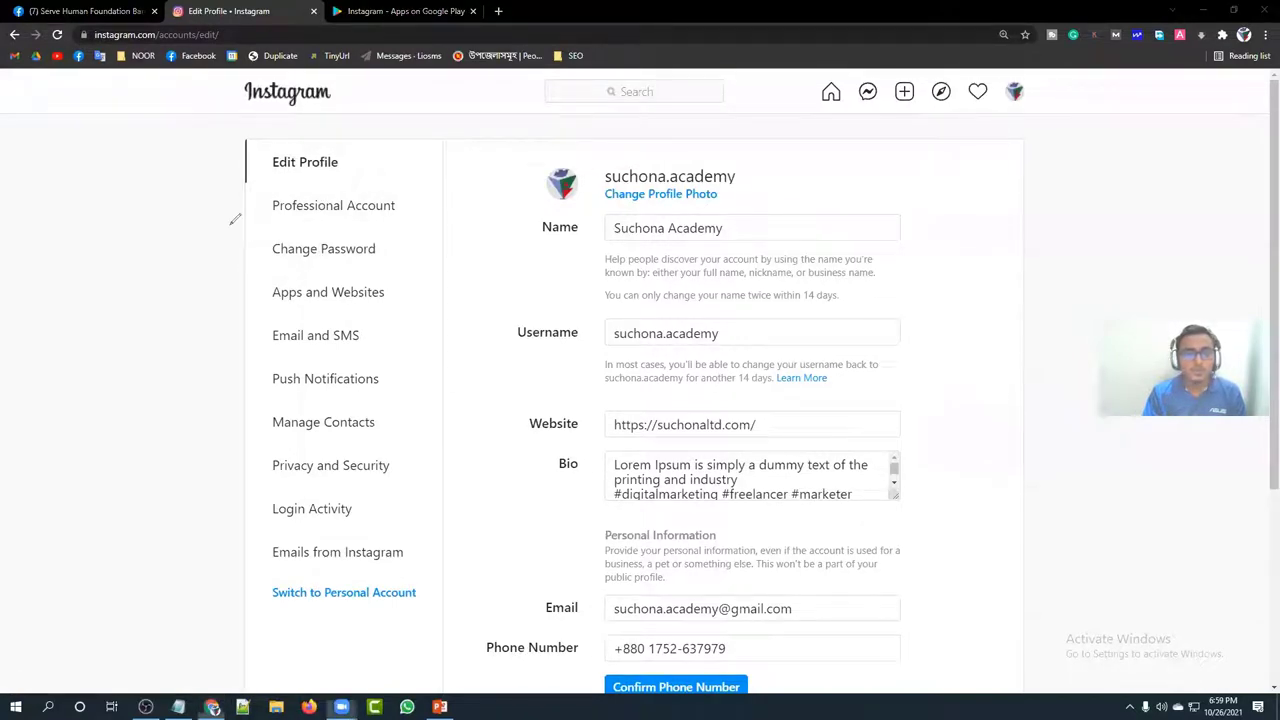
Mark the settings sections from Professional Account to Emails from Instagram with red pen strokes, and clear the strokes
{"action": "left_click_drag", "start_coordinate": [257, 215], "coordinate": [217, 226]}
{"action": "mouse_move", "coordinate": [260, 251]}
{"action": "left_mouse_down"}
{"action": "mouse_move", "coordinate": [214, 271]}
{"action": "mouse_move", "coordinate": [270, 282]}
{"action": "left_mouse_up"}
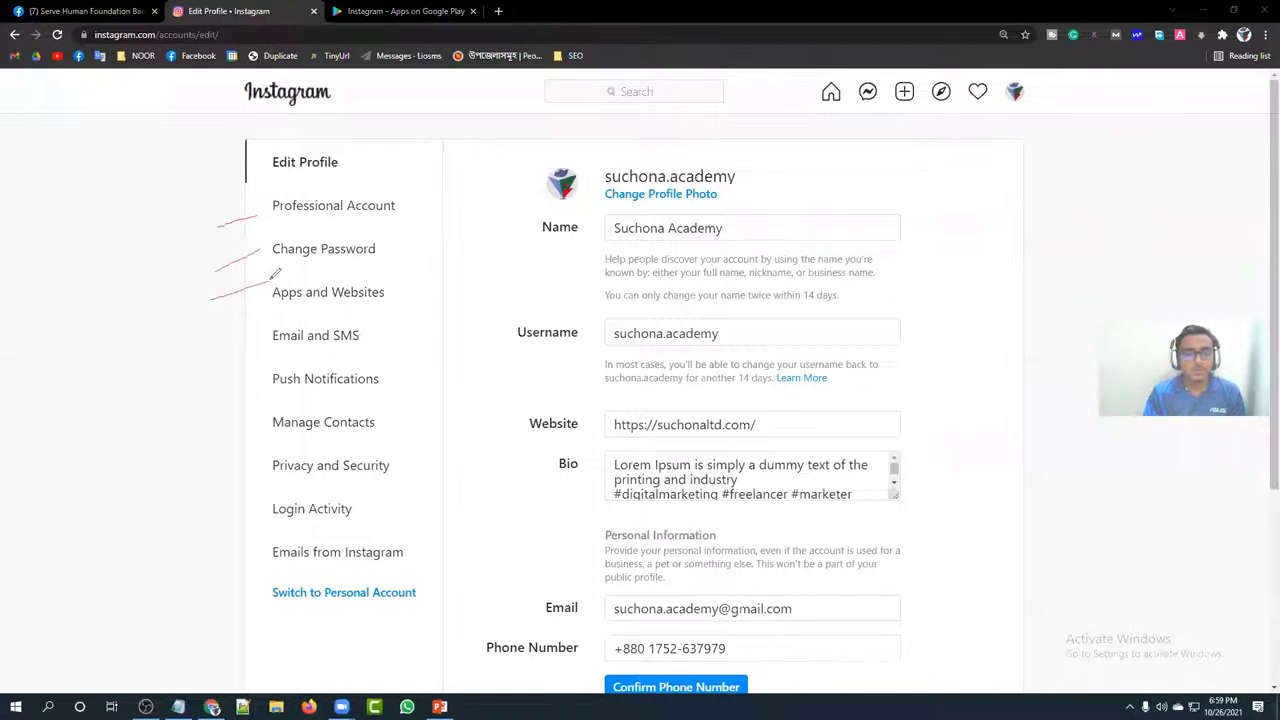
{"action": "left_click_drag", "start_coordinate": [240, 334], "coordinate": [284, 322]}
{"action": "left_click_drag", "start_coordinate": [221, 392], "coordinate": [267, 375]}
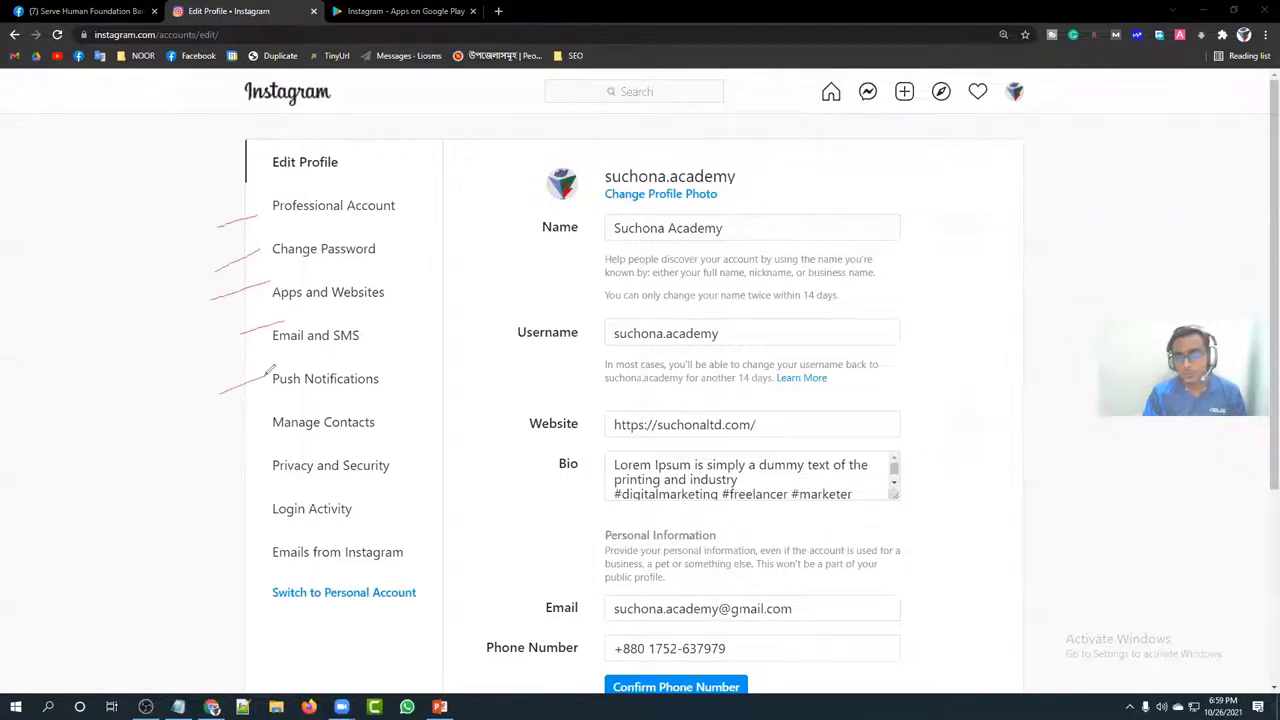
{"action": "left_click_drag", "start_coordinate": [237, 433], "coordinate": [247, 431]}
{"action": "left_click_drag", "start_coordinate": [211, 478], "coordinate": [252, 466]}
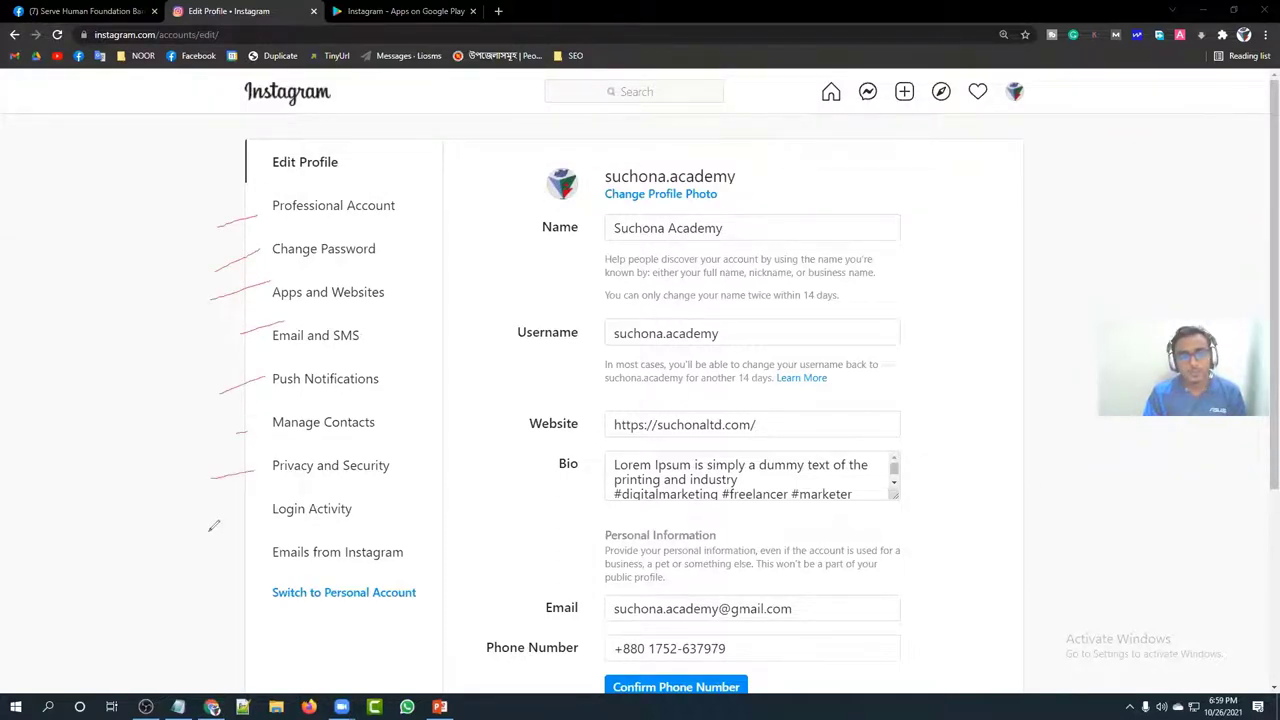
{"action": "left_click_drag", "start_coordinate": [209, 533], "coordinate": [245, 522]}
{"action": "left_click_drag", "start_coordinate": [200, 573], "coordinate": [222, 571]}
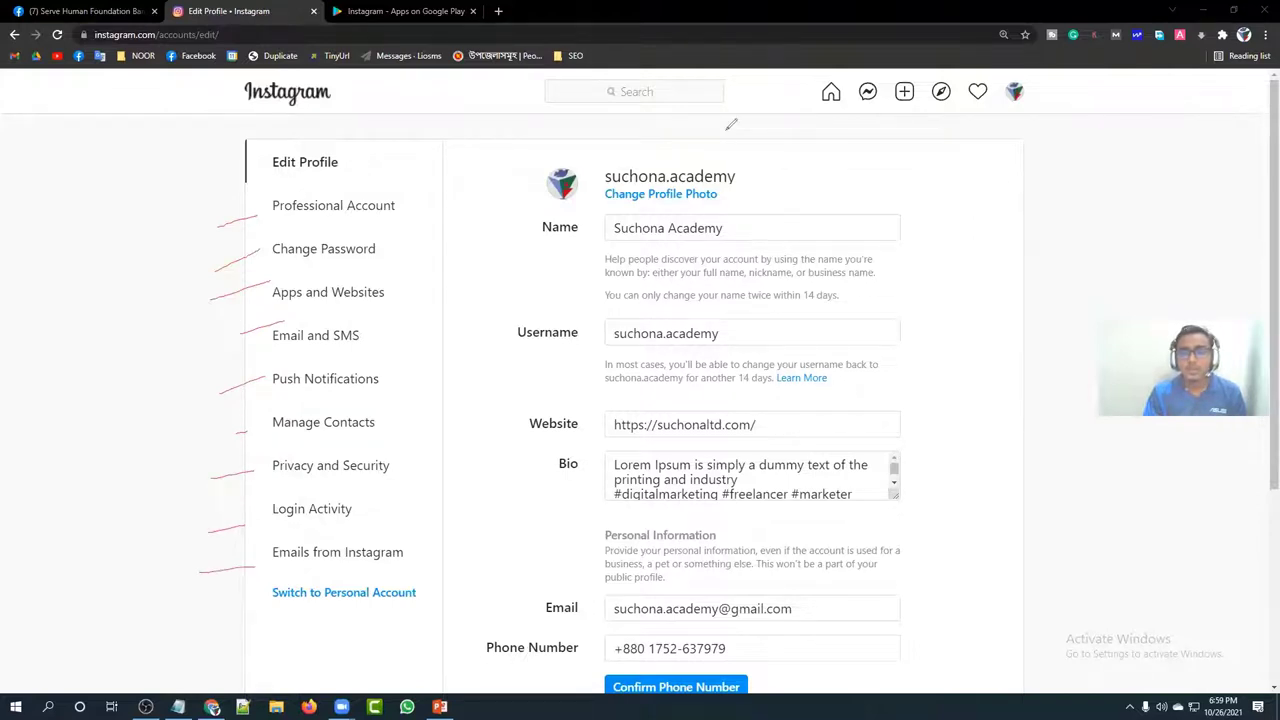
{"action": "key", "text": "Escape"}
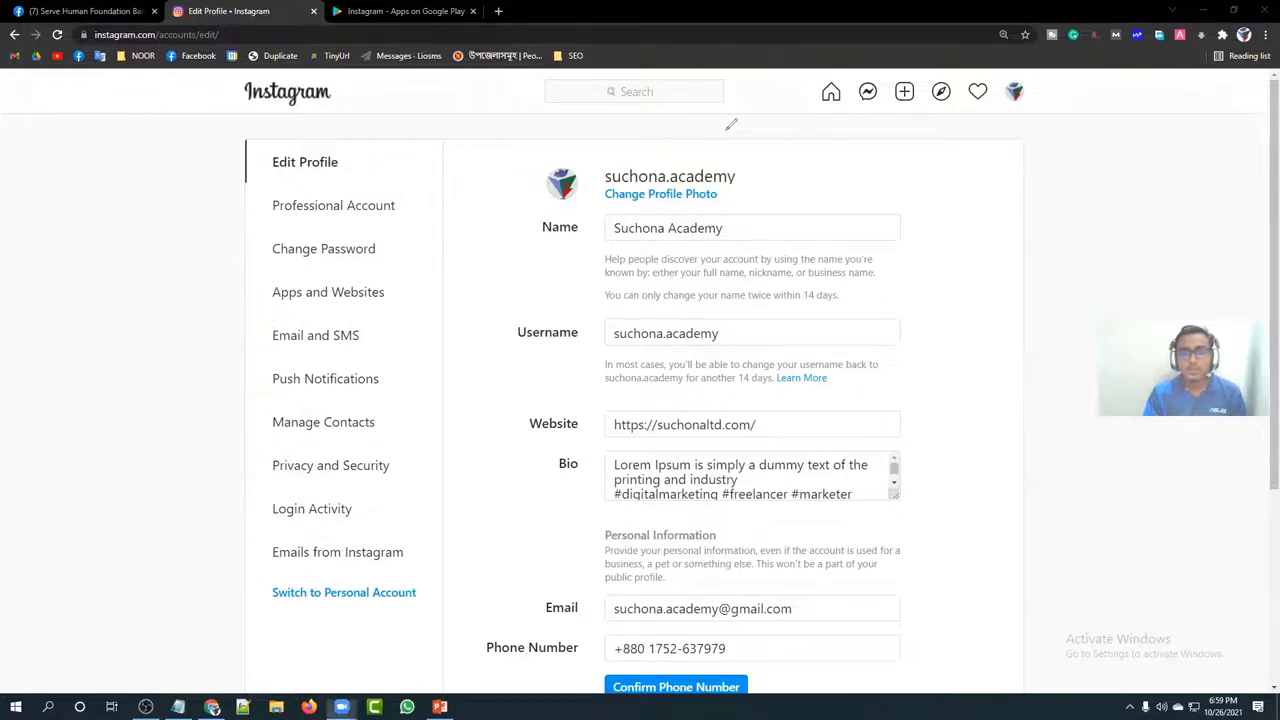
Switch the professional account back to a personal account and confirm the change
{"action": "left_click", "coordinate": [332, 596]}
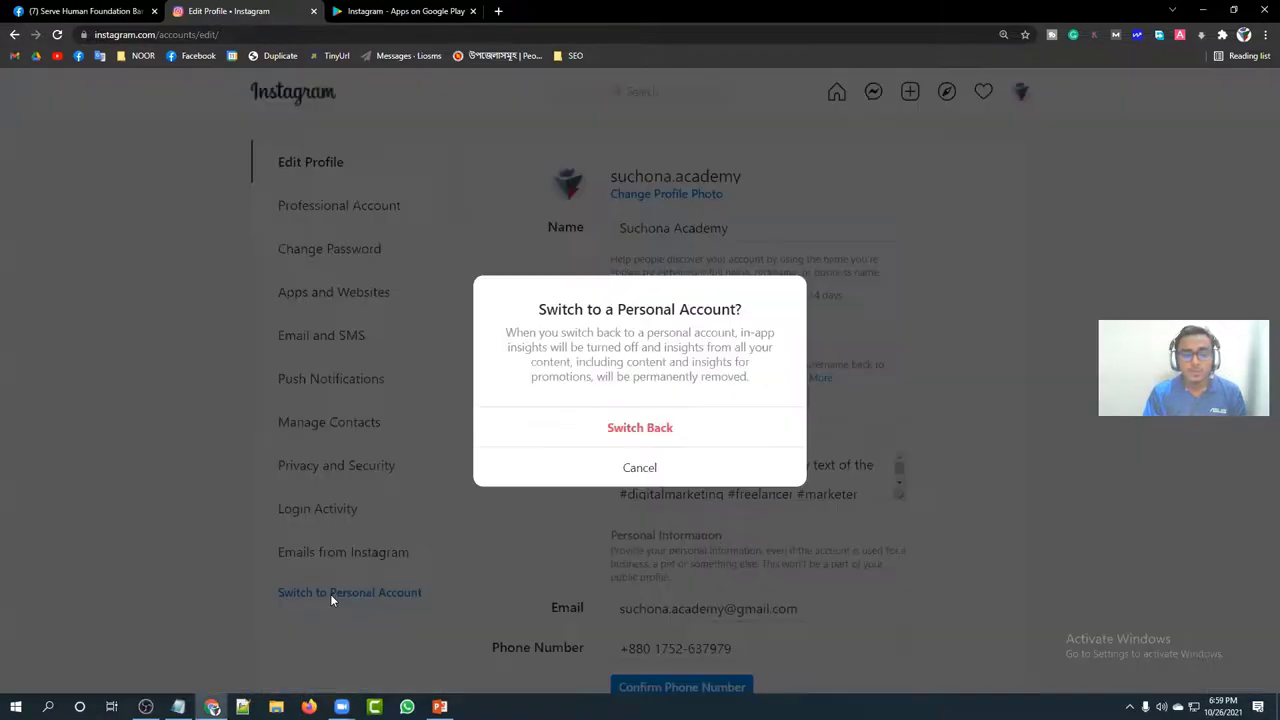
{"action": "left_click", "coordinate": [640, 427]}
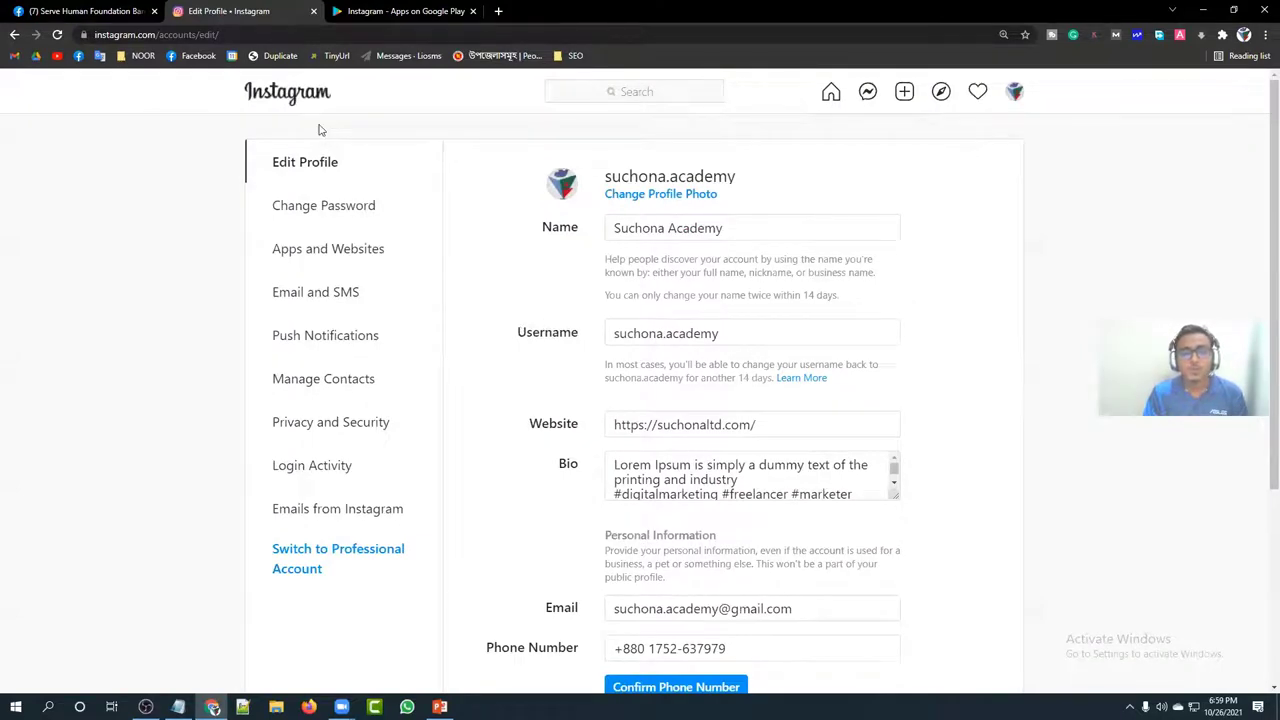
Open the suchona.academy profile by way of the home feed and look through its details and posts
{"action": "left_click", "coordinate": [286, 100]}
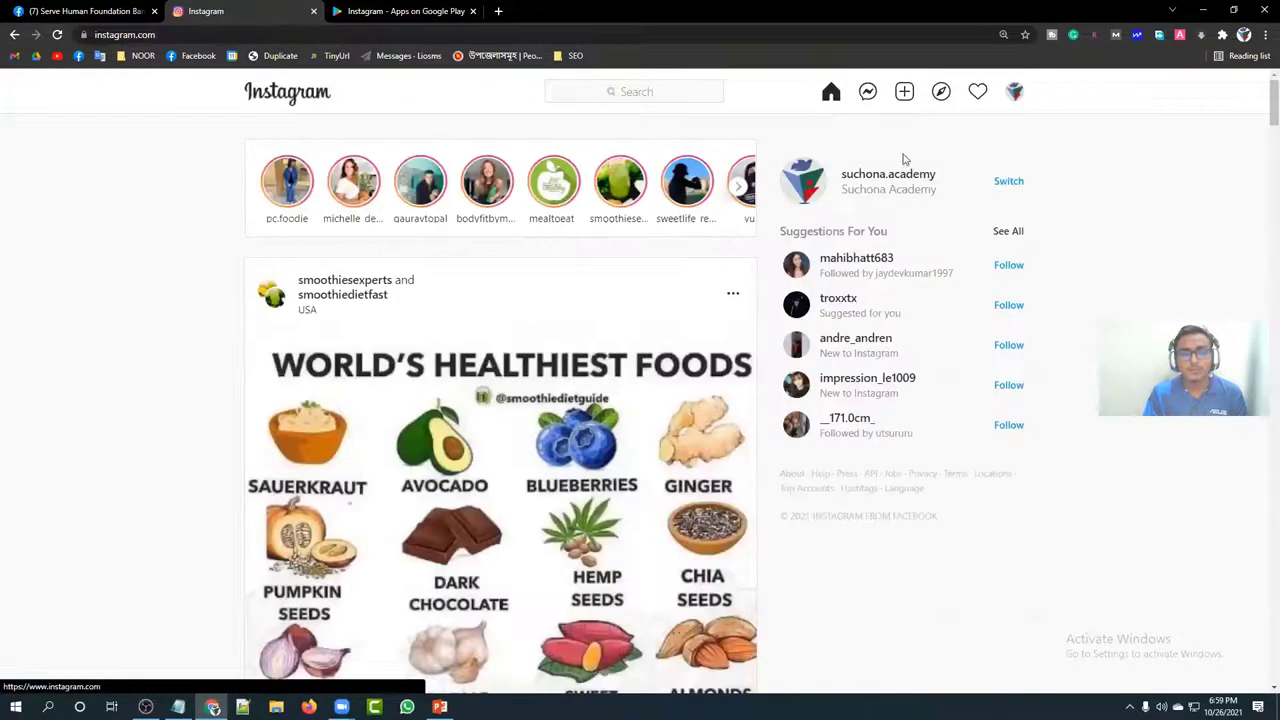
{"action": "left_click", "coordinate": [1014, 91]}
{"action": "left_click", "coordinate": [908, 132]}
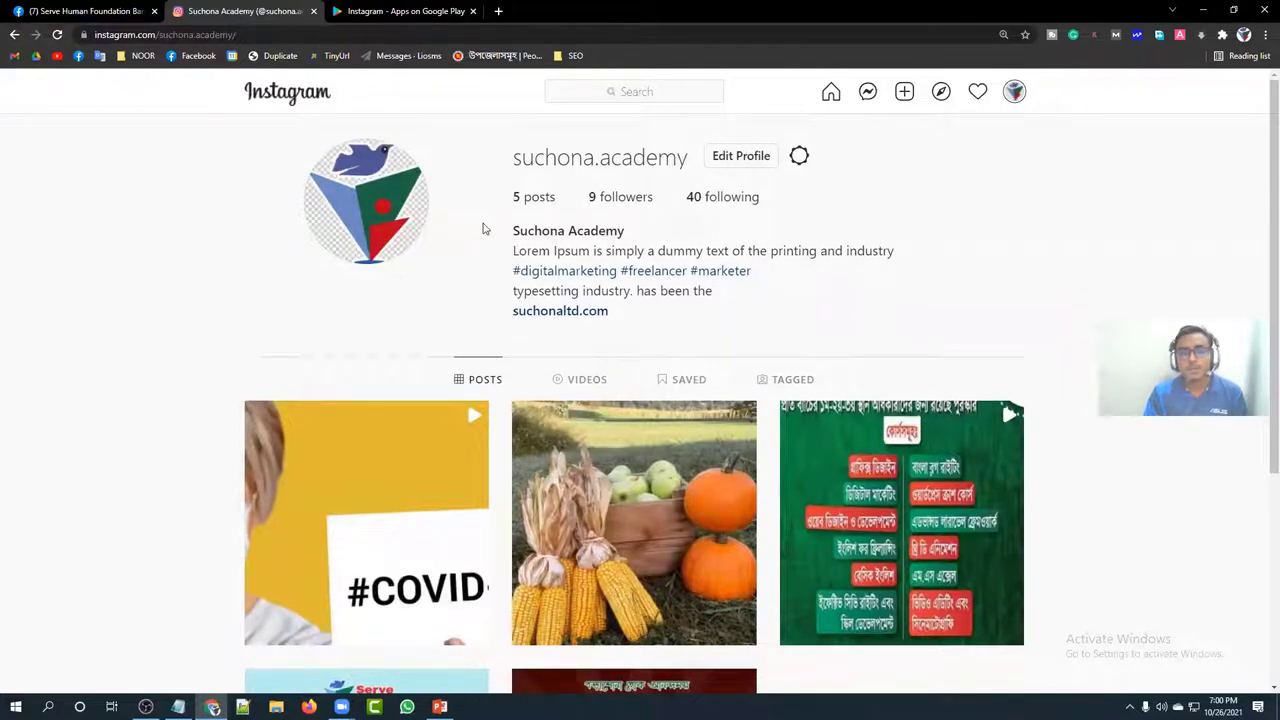
{"action": "scroll", "coordinate": [586, 268], "scroll_direction": "down", "scroll_amount": 1}
{"action": "scroll", "coordinate": [586, 268], "scroll_direction": "down", "scroll_amount": 2}
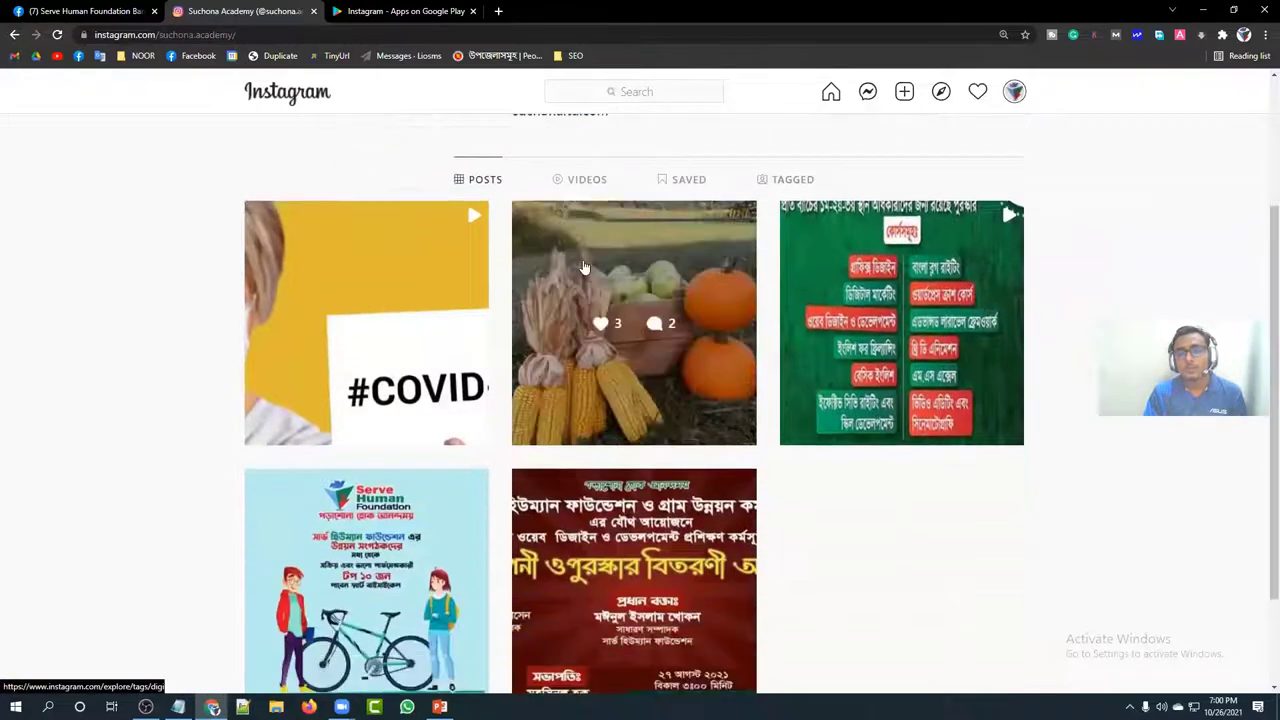
{"action": "scroll", "coordinate": [586, 268], "scroll_direction": "up", "scroll_amount": 3}
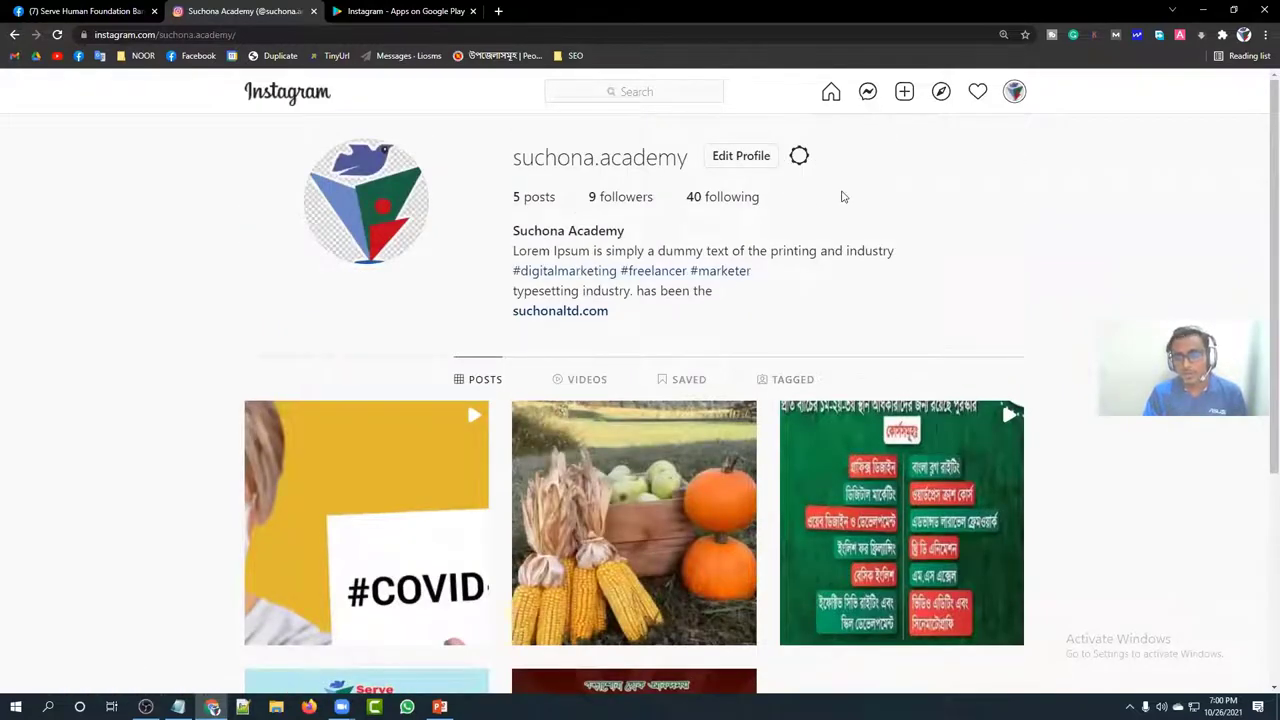
{"action": "scroll", "coordinate": [758, 229], "scroll_direction": "down", "scroll_amount": 3}
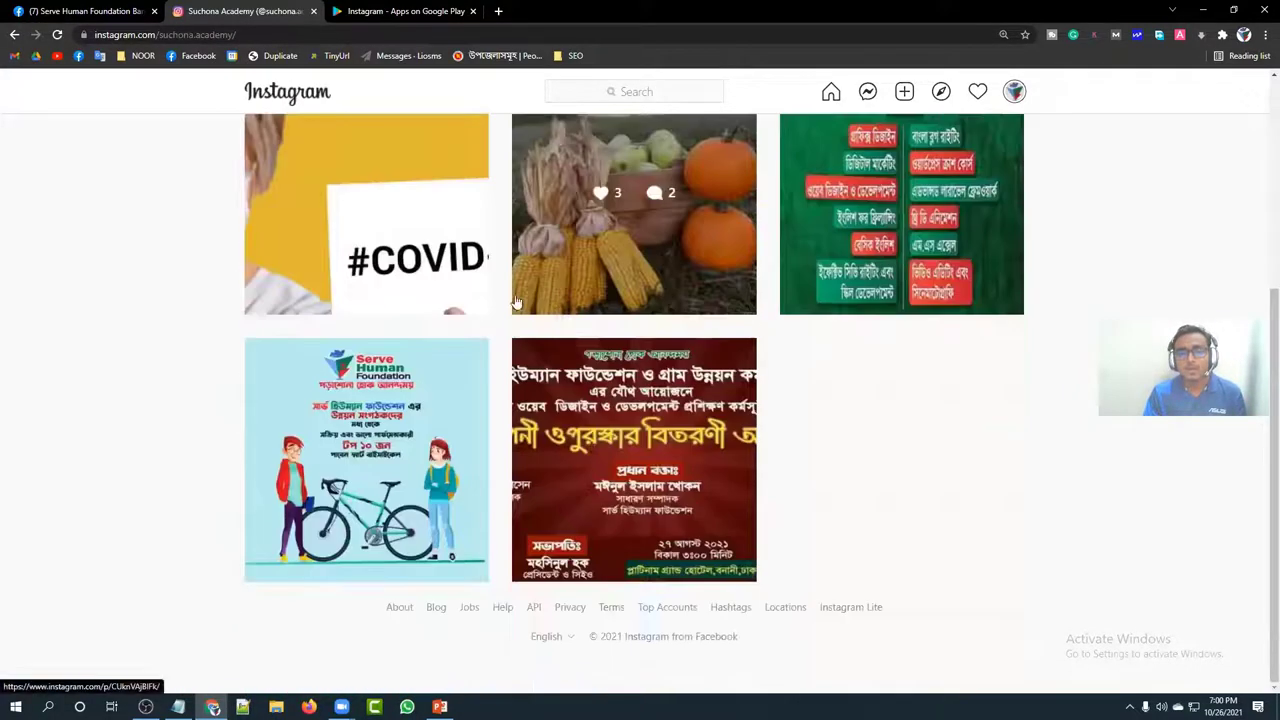
View the insights of the pumpkin and corn post, and close the post to return to the profile
{"action": "left_click", "coordinate": [640, 222]}
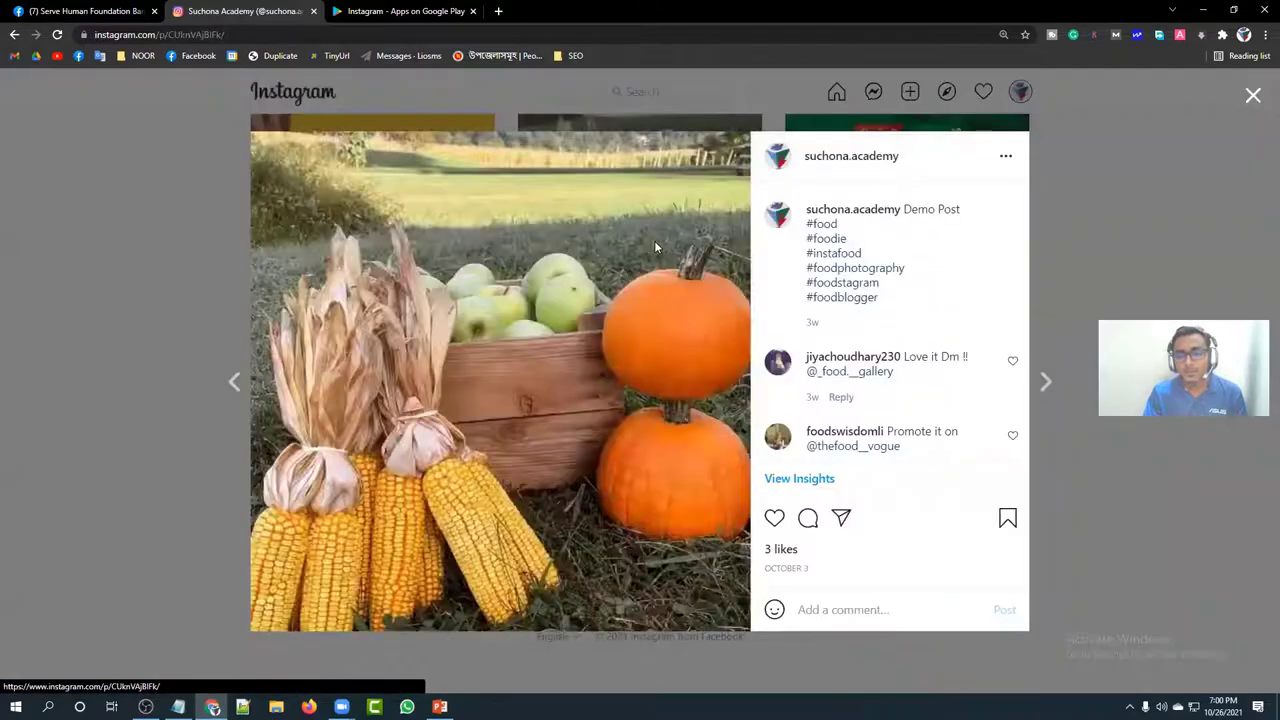
{"action": "left_click", "coordinate": [790, 478]}
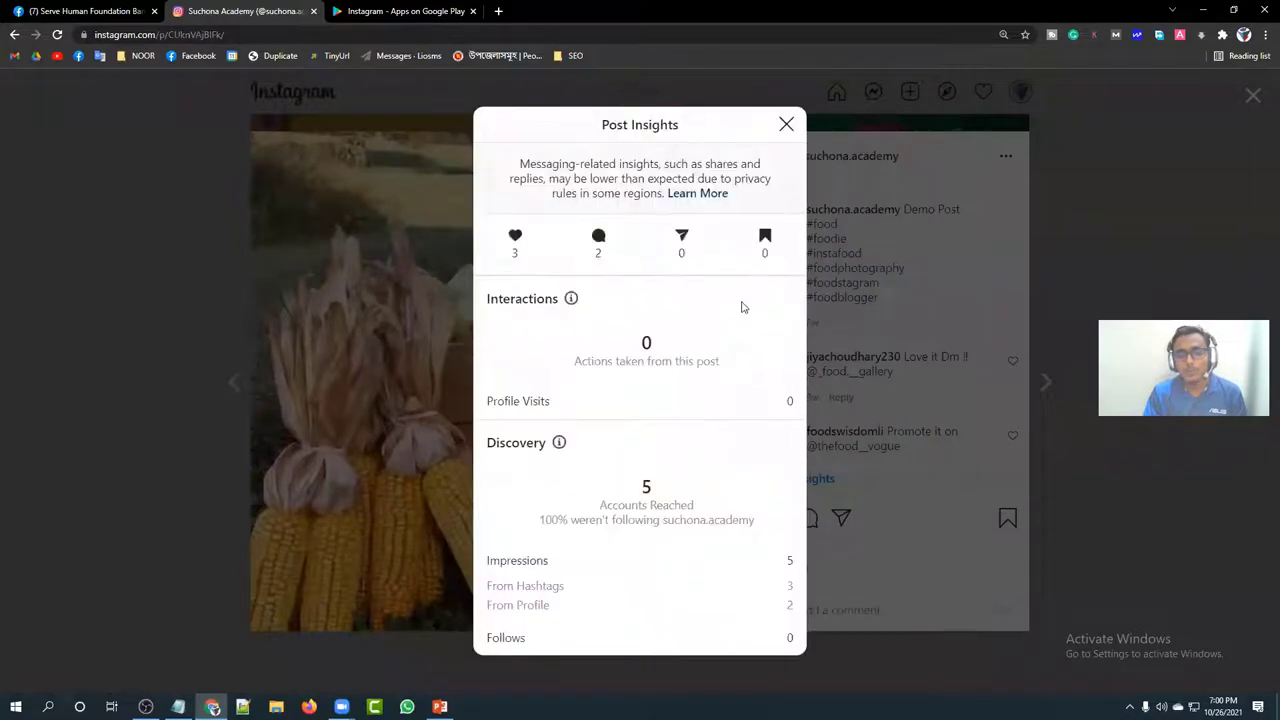
{"action": "left_click", "coordinate": [787, 125]}
{"action": "left_click", "coordinate": [1253, 95]}
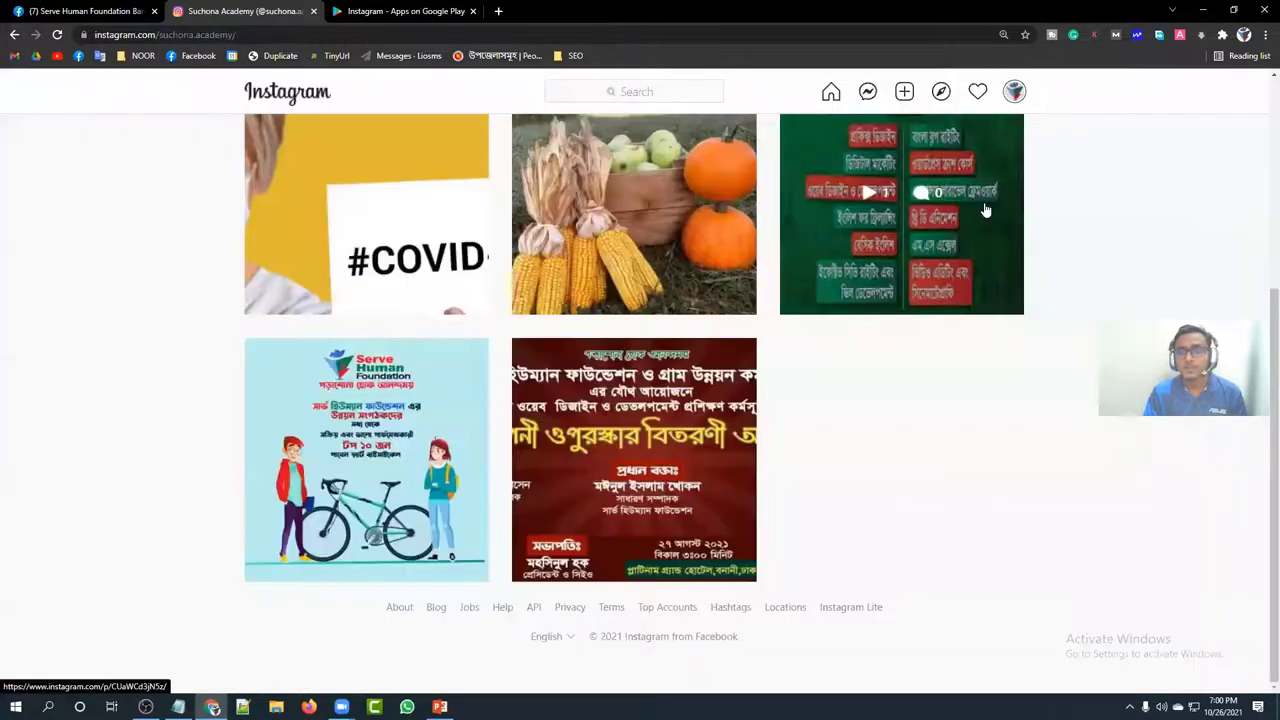
{"action": "scroll", "coordinate": [880, 577], "scroll_direction": "up", "scroll_amount": 3}
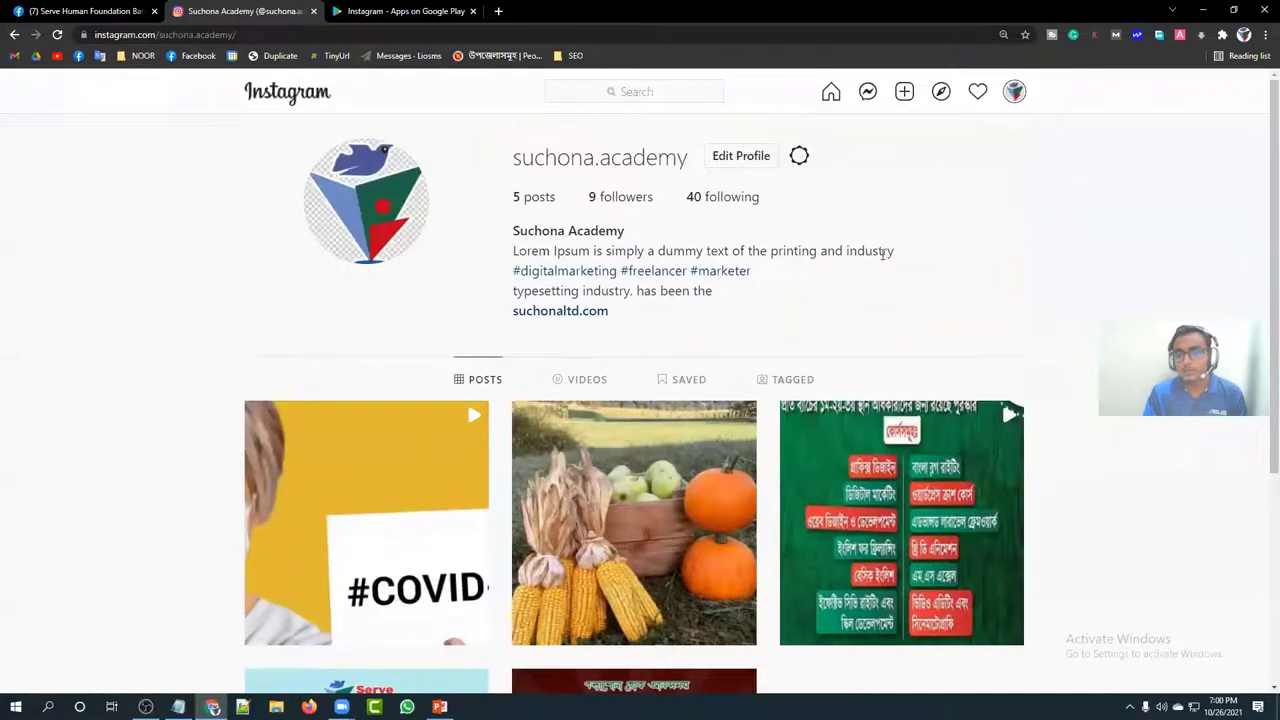
Open the account settings and start switching to a professional account
{"action": "left_click", "coordinate": [1015, 92]}
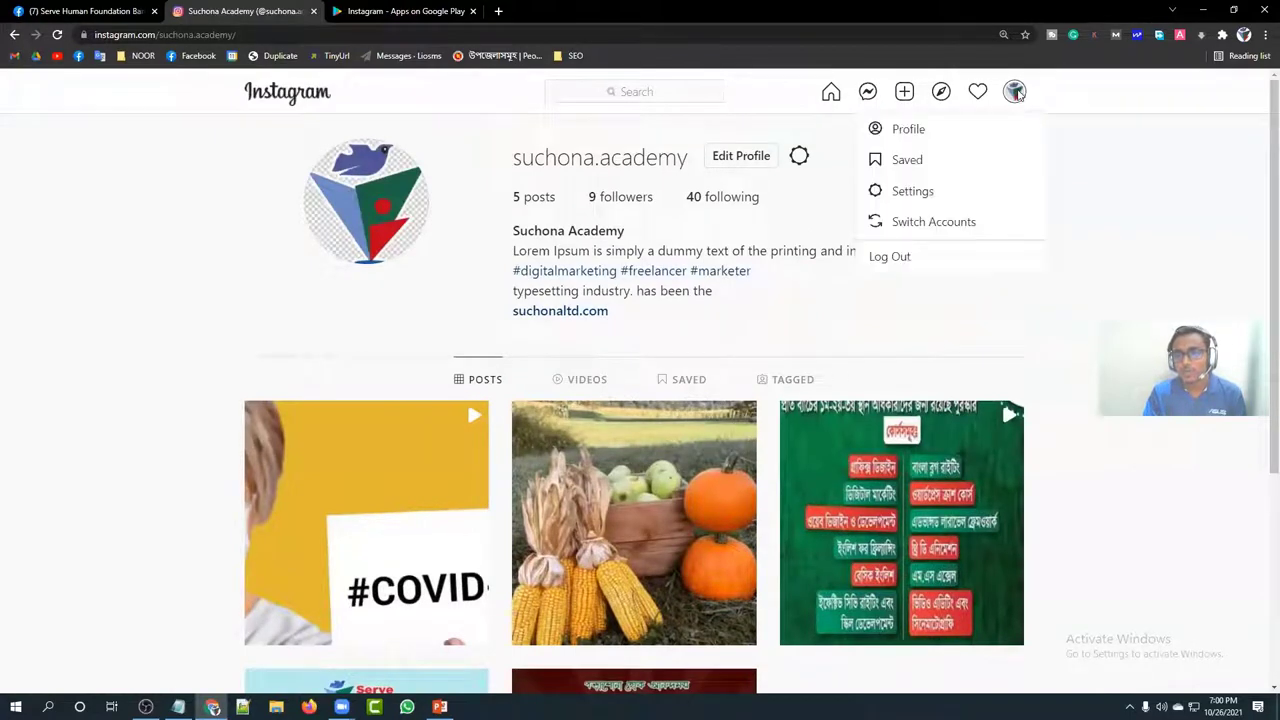
{"action": "left_click", "coordinate": [910, 191]}
{"action": "scroll", "coordinate": [443, 406], "scroll_direction": "down", "scroll_amount": 2}
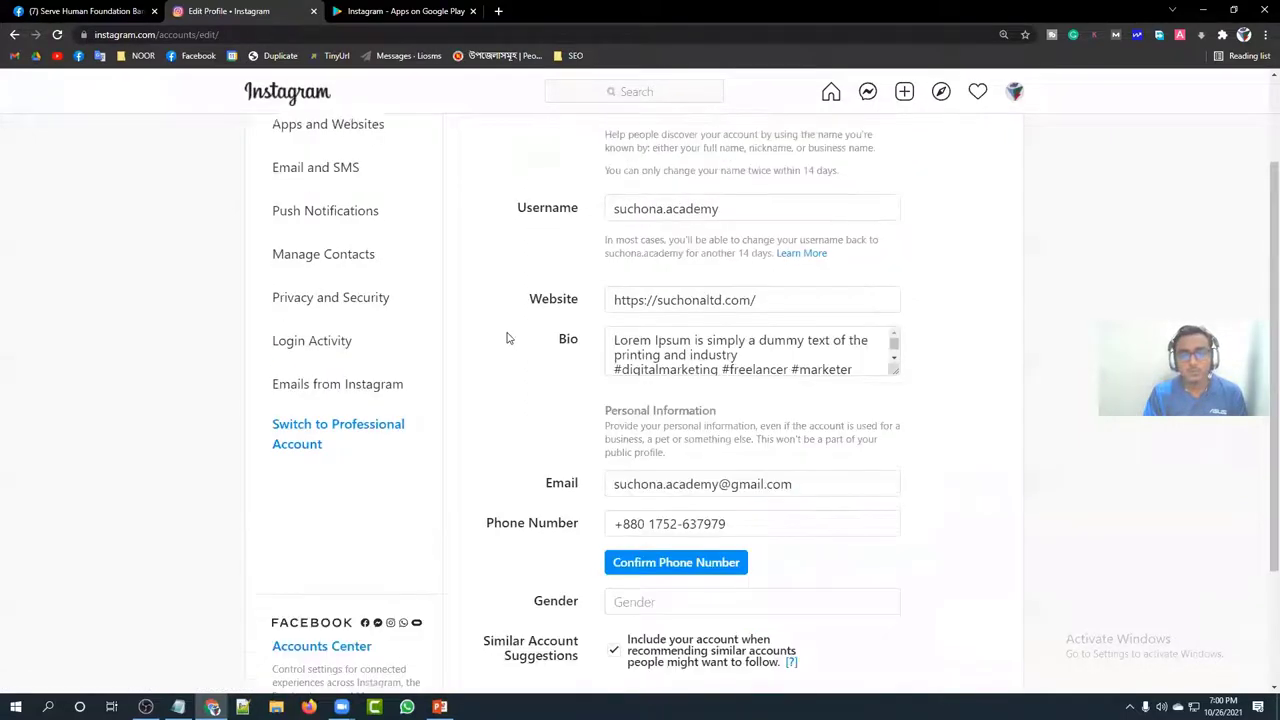
{"action": "scroll", "coordinate": [506, 337], "scroll_direction": "up", "scroll_amount": 2}
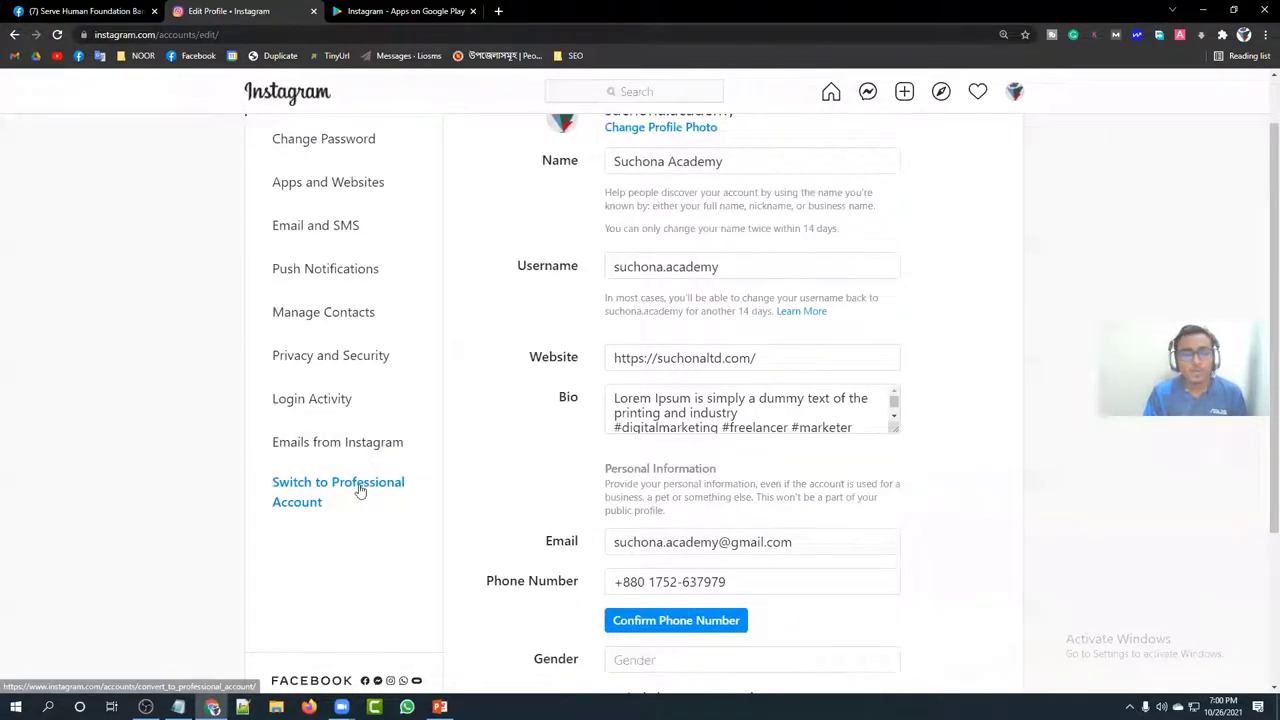
{"action": "left_click", "coordinate": [361, 489]}
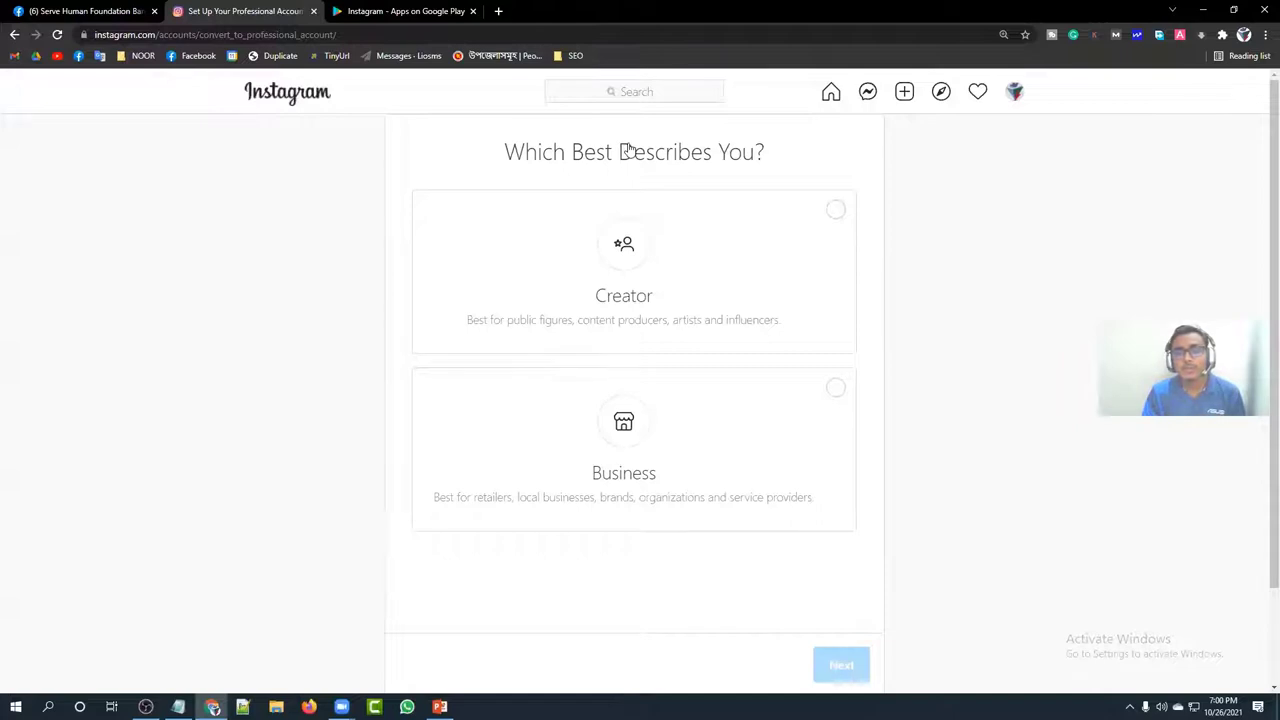
Mark the Creator and Business options and their descriptions with red pen strokes, and clear the strokes
{"action": "mouse_move", "coordinate": [549, 216]}
{"action": "left_mouse_down"}
{"action": "mouse_move", "coordinate": [547, 306]}
{"action": "mouse_move", "coordinate": [632, 308]}
{"action": "mouse_move", "coordinate": [701, 208]}
{"action": "mouse_move", "coordinate": [566, 199]}
{"action": "left_mouse_up"}
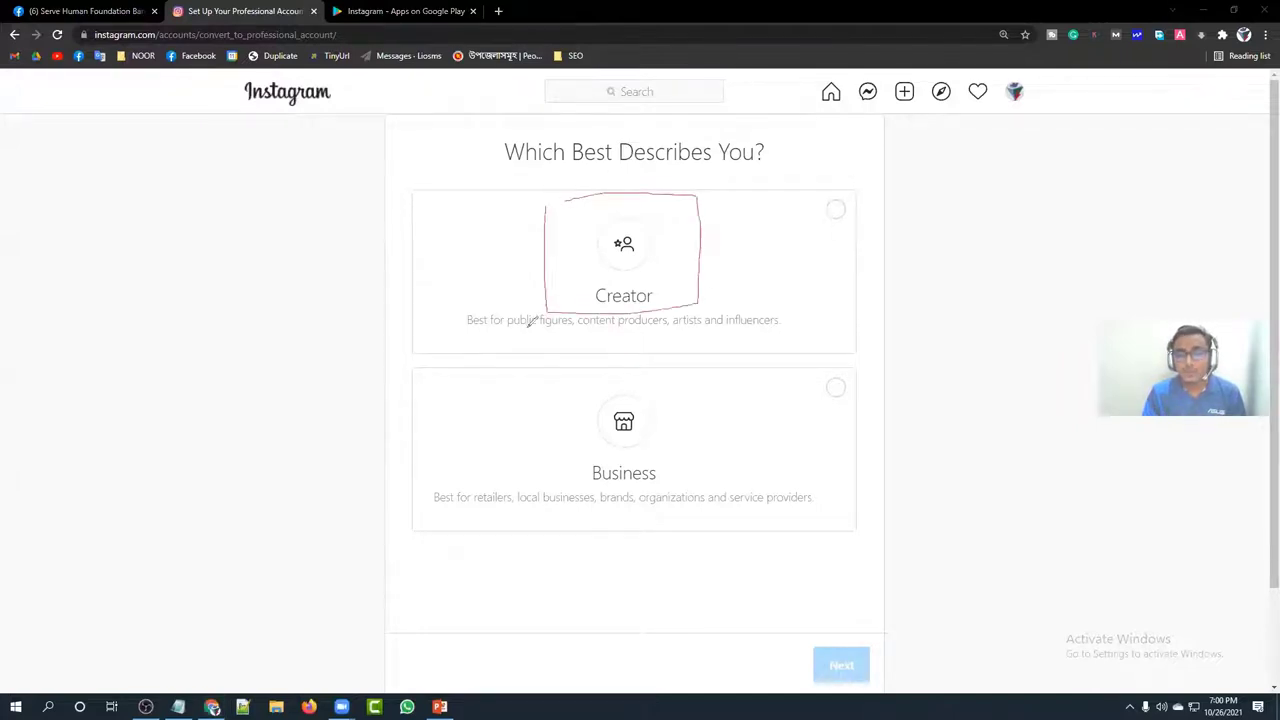
{"action": "mouse_move", "coordinate": [519, 335]}
{"action": "left_mouse_down"}
{"action": "mouse_move", "coordinate": [810, 330]}
{"action": "mouse_move", "coordinate": [810, 272]}
{"action": "mouse_move", "coordinate": [731, 264]}
{"action": "mouse_move", "coordinate": [737, 276]}
{"action": "left_mouse_up"}
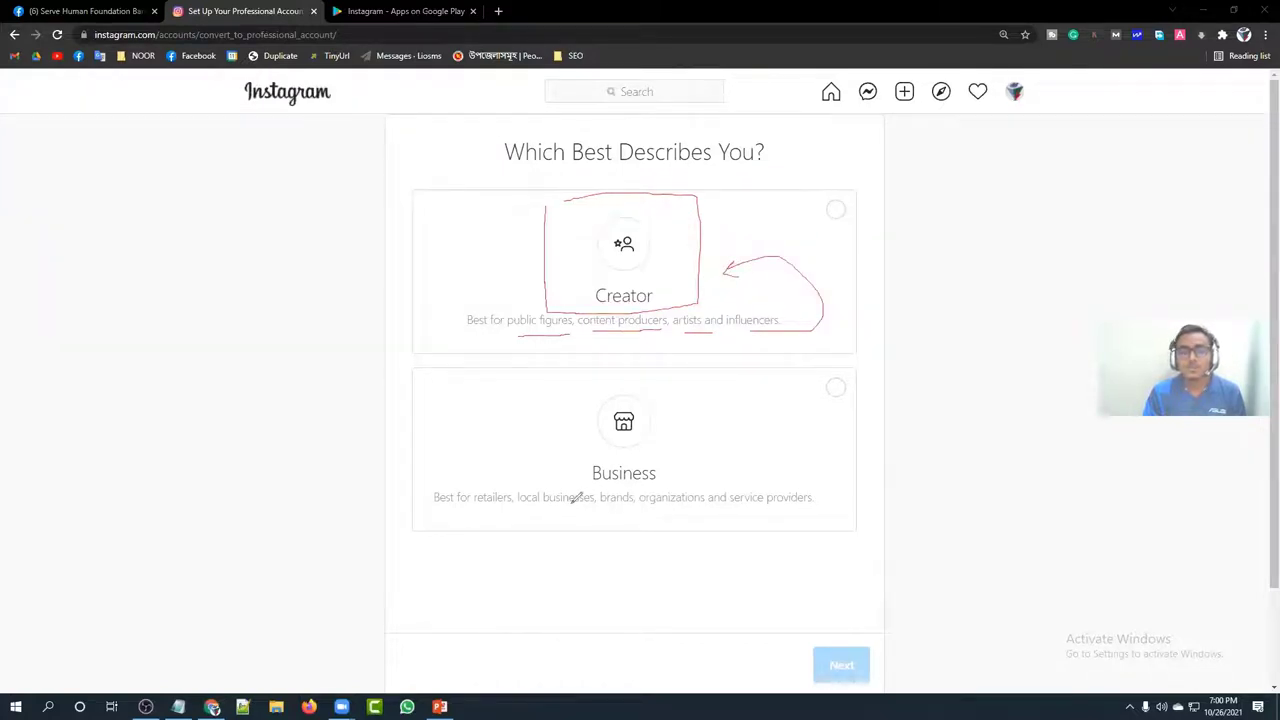
{"action": "left_click_drag", "start_coordinate": [484, 510], "coordinate": [814, 505]}
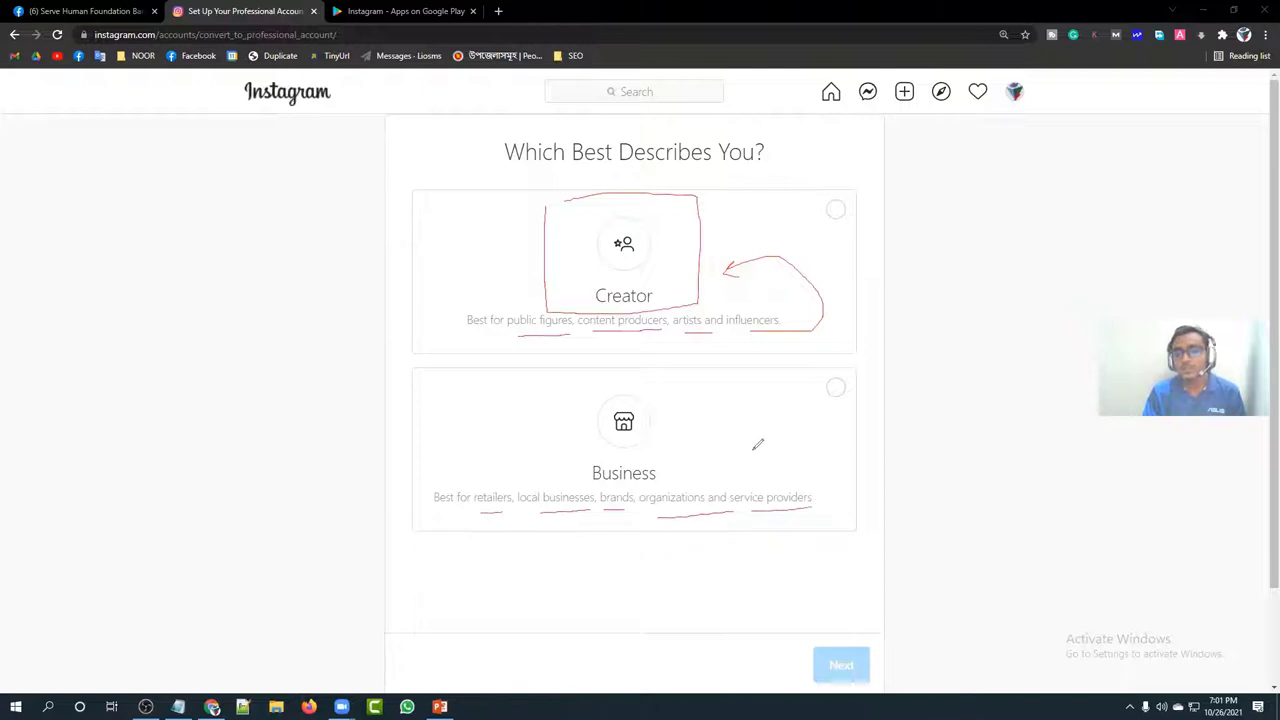
{"action": "mouse_move", "coordinate": [752, 452]}
{"action": "left_mouse_down"}
{"action": "mouse_move", "coordinate": [822, 369]}
{"action": "mouse_move", "coordinate": [806, 379]}
{"action": "left_mouse_up"}
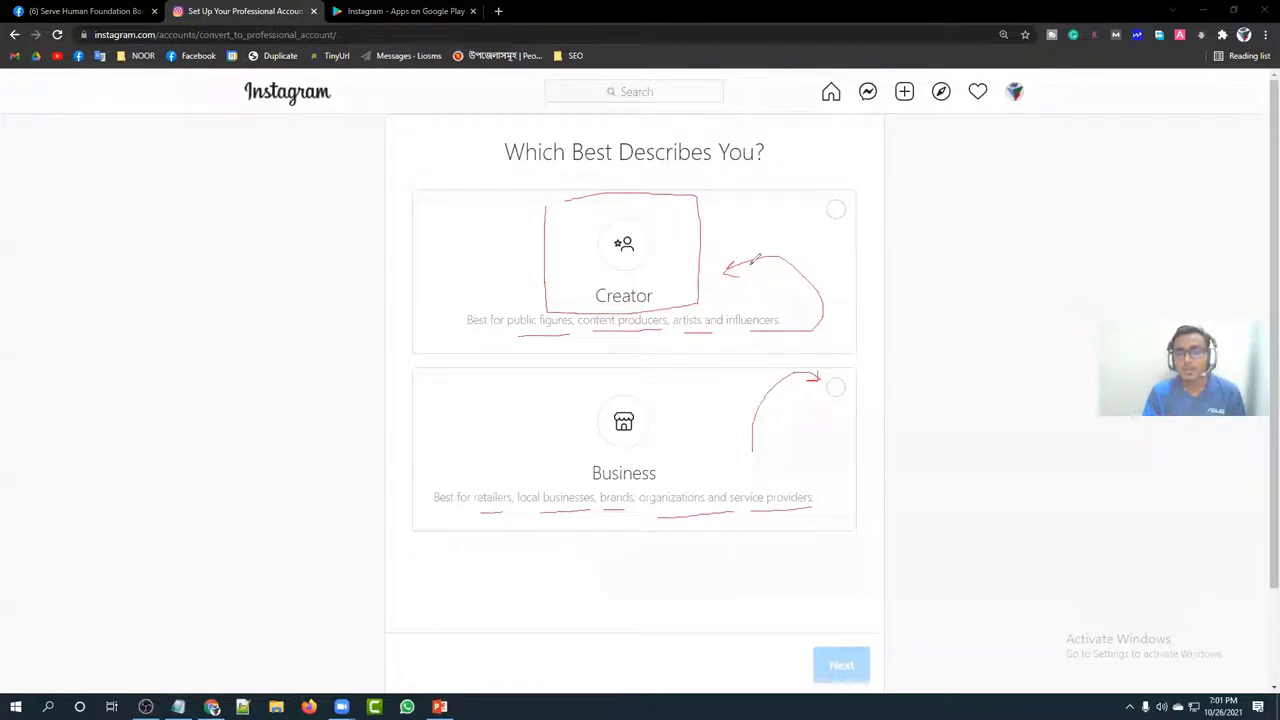
{"action": "key", "text": "e"}
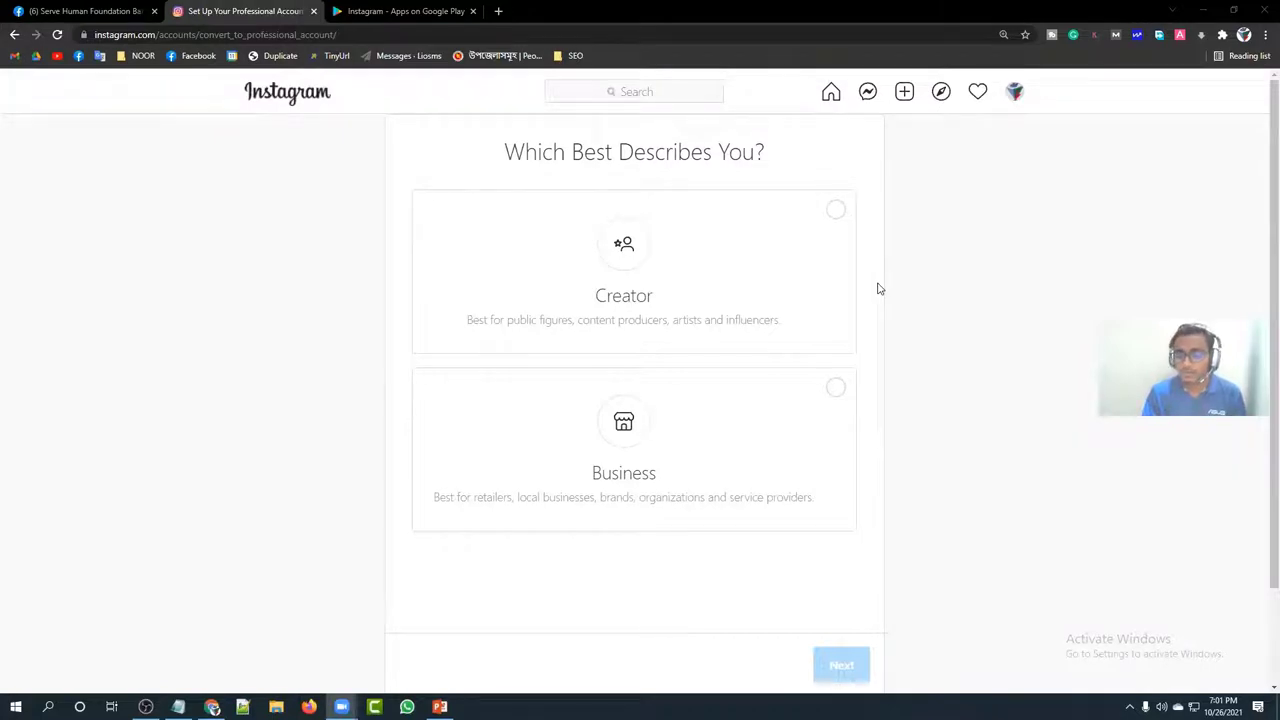
Choose Business as the professional account type and continue to its overview
{"action": "left_click", "coordinate": [836, 391]}
{"action": "scroll", "coordinate": [883, 397], "scroll_direction": "down", "scroll_amount": 2}
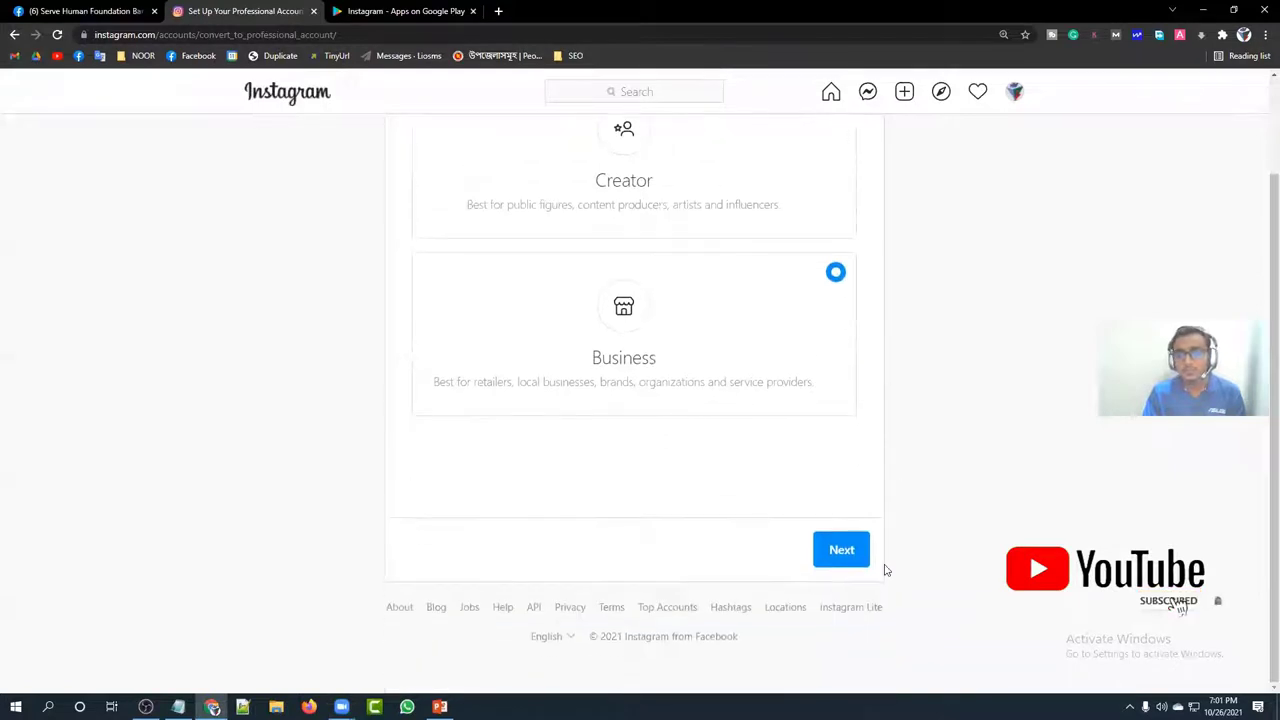
{"action": "left_click", "coordinate": [842, 560]}
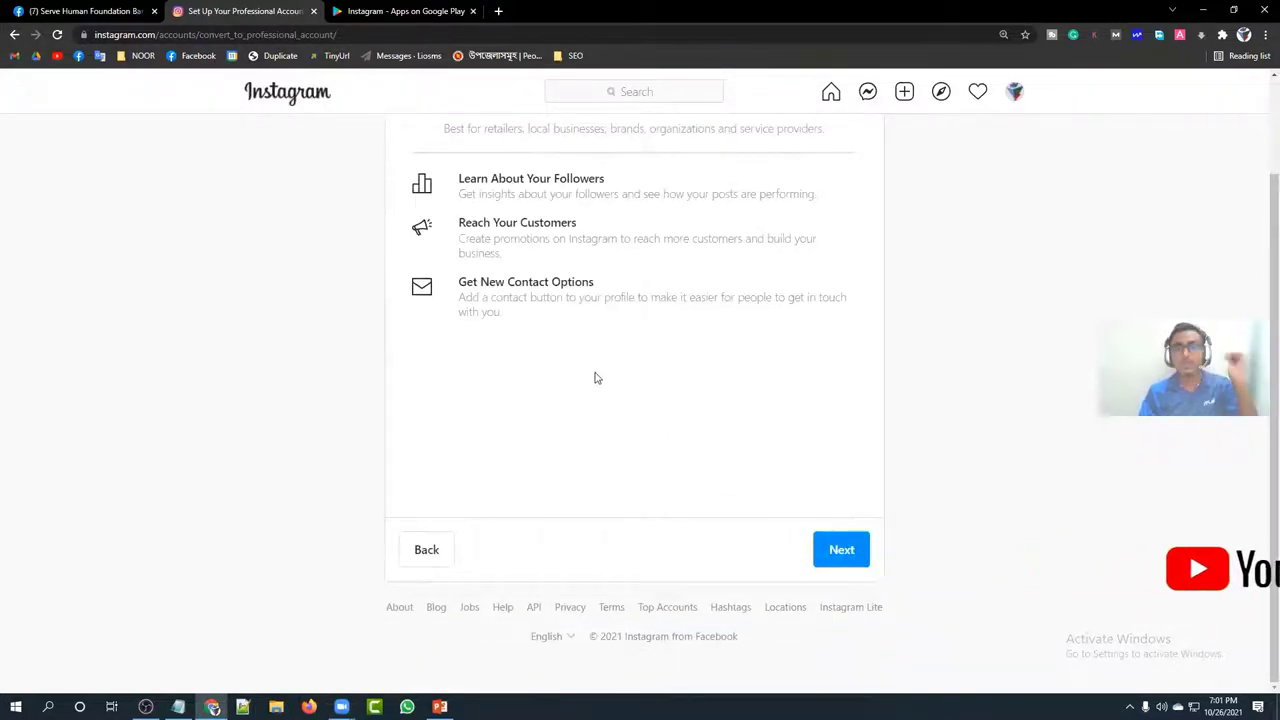
Outline the followers, customers and contact options benefits of the Business account in red pen, and clear the strokes
{"action": "scroll", "coordinate": [485, 405], "scroll_direction": "up", "scroll_amount": 2}
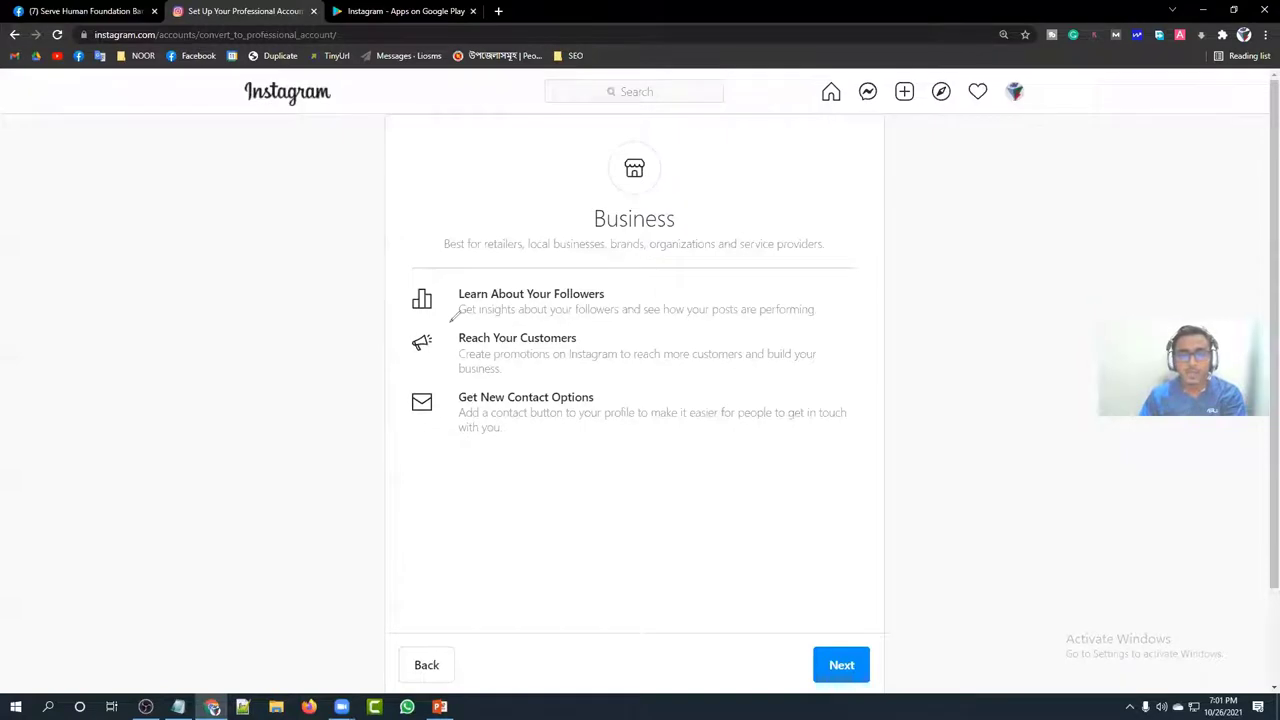
{"action": "left_click_drag", "start_coordinate": [645, 261], "coordinate": [450, 281]}
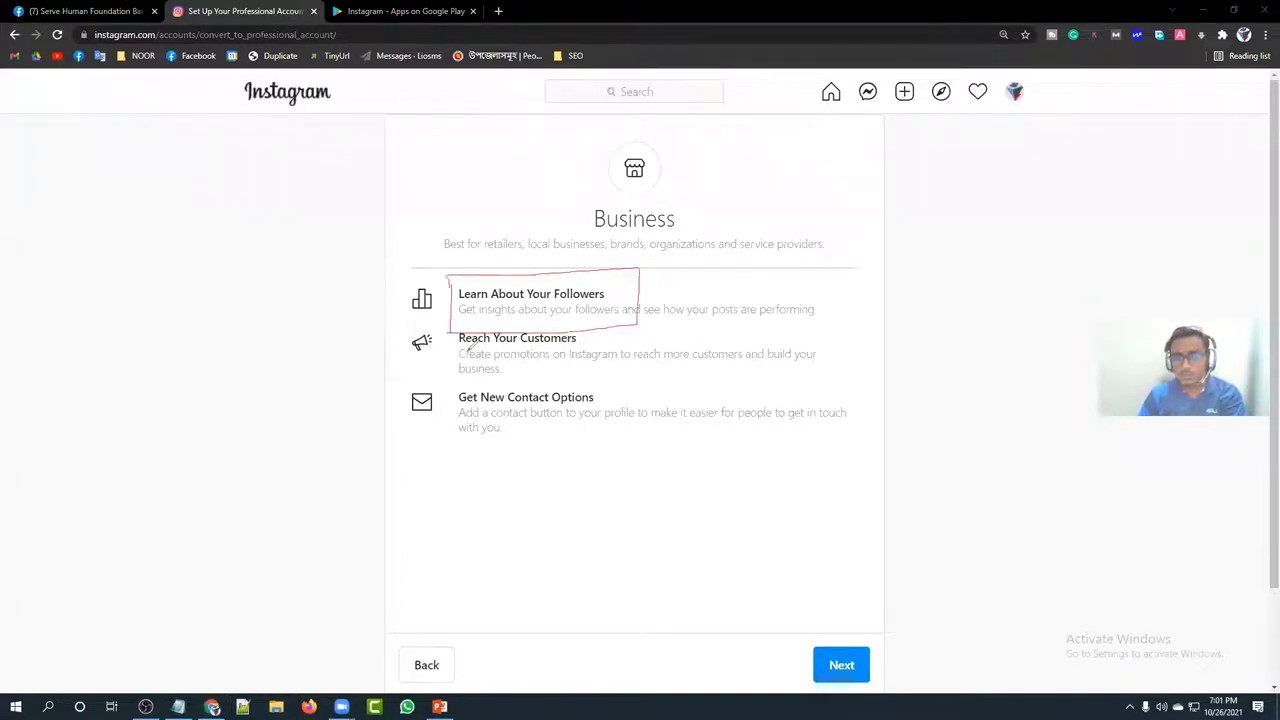
{"action": "mouse_move", "coordinate": [453, 338]}
{"action": "left_mouse_down"}
{"action": "mouse_move", "coordinate": [466, 369]}
{"action": "mouse_move", "coordinate": [831, 371]}
{"action": "mouse_move", "coordinate": [818, 334]}
{"action": "mouse_move", "coordinate": [460, 336]}
{"action": "left_mouse_up"}
{"action": "mouse_move", "coordinate": [440, 390]}
{"action": "left_mouse_down"}
{"action": "mouse_move", "coordinate": [442, 448]}
{"action": "mouse_move", "coordinate": [869, 445]}
{"action": "mouse_move", "coordinate": [862, 385]}
{"action": "mouse_move", "coordinate": [612, 370]}
{"action": "mouse_move", "coordinate": [430, 386]}
{"action": "left_mouse_up"}
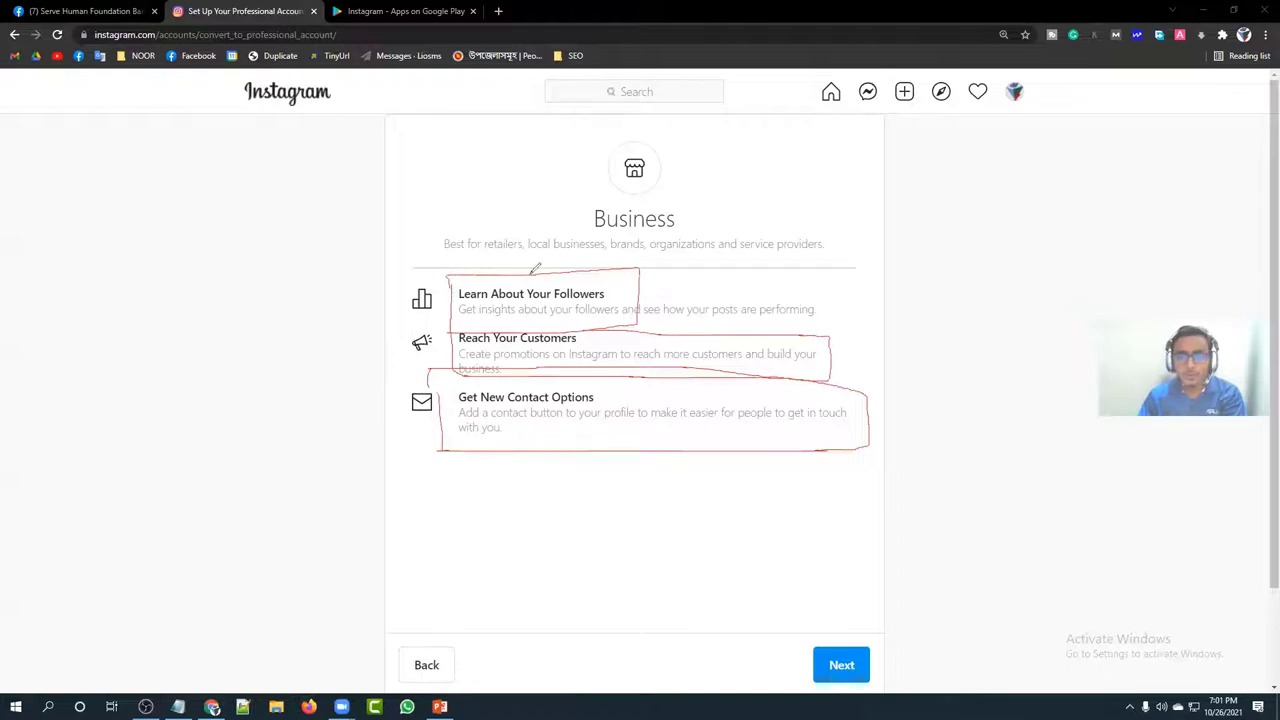
{"action": "left_click_drag", "start_coordinate": [640, 270], "coordinate": [815, 299]}
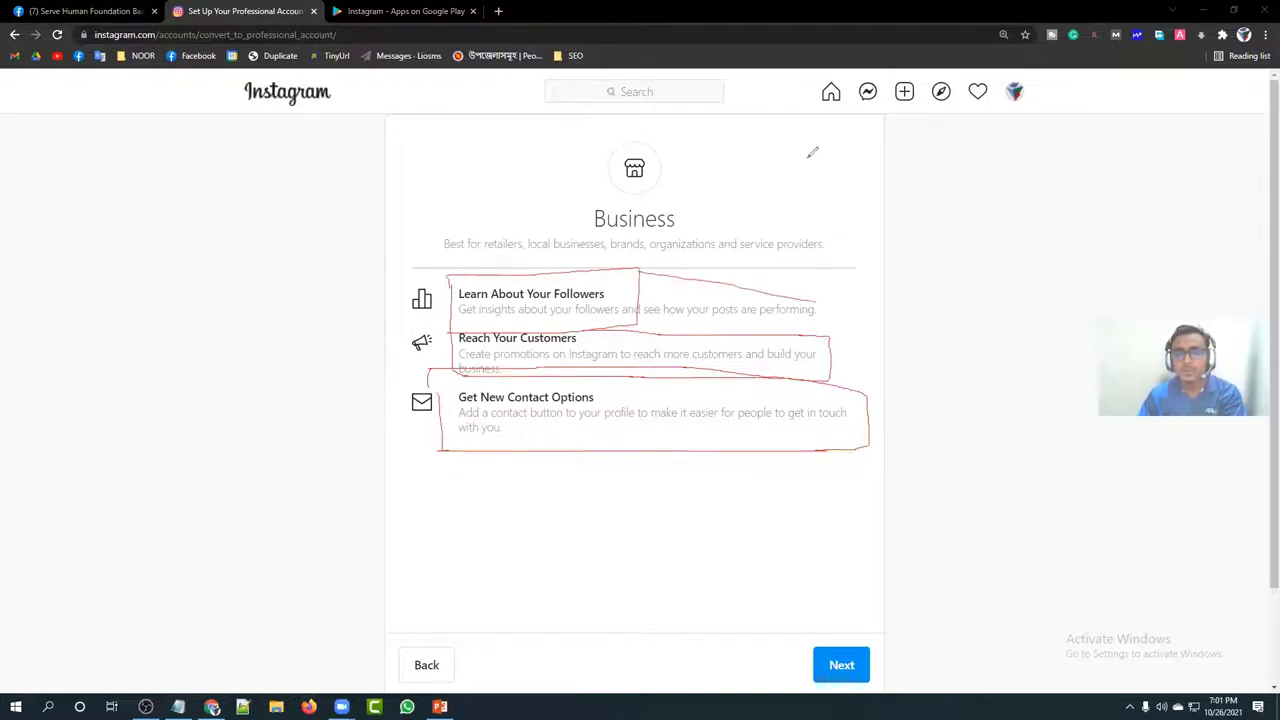
{"action": "key", "text": "Escape"}
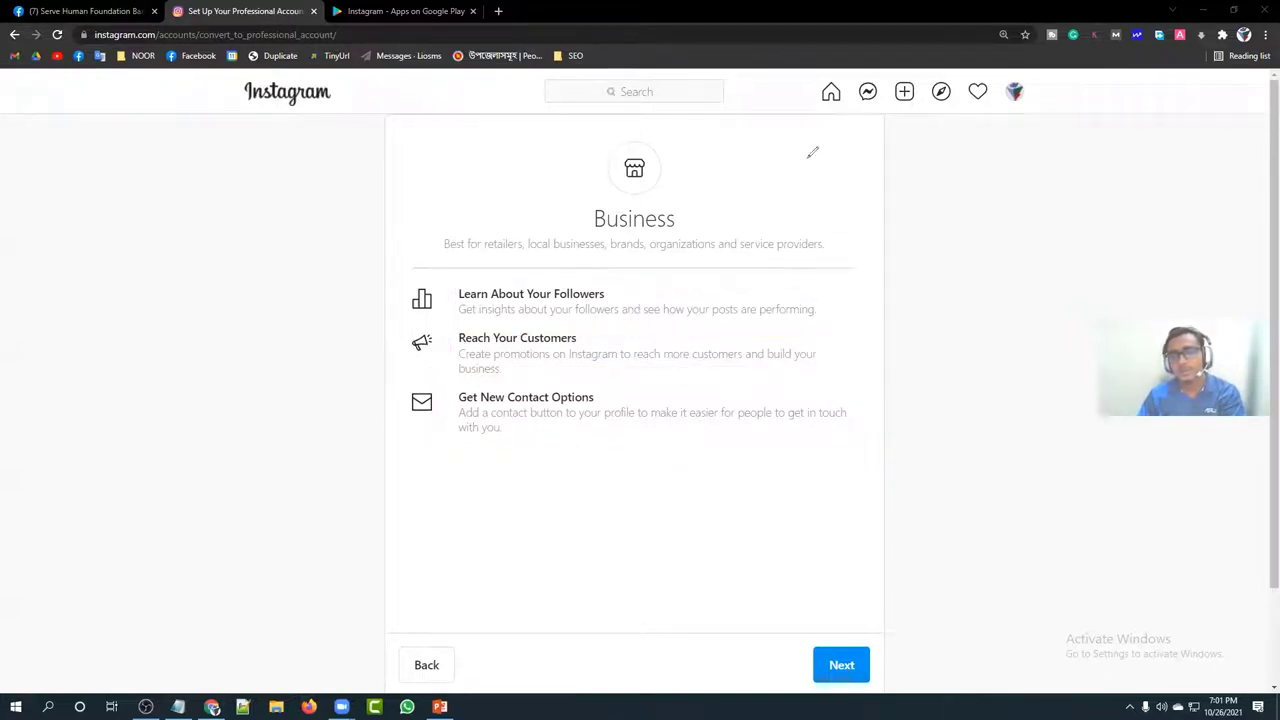
Proceed from the Business overview to the category selection
{"action": "scroll", "coordinate": [686, 393], "scroll_direction": "down", "scroll_amount": 2}
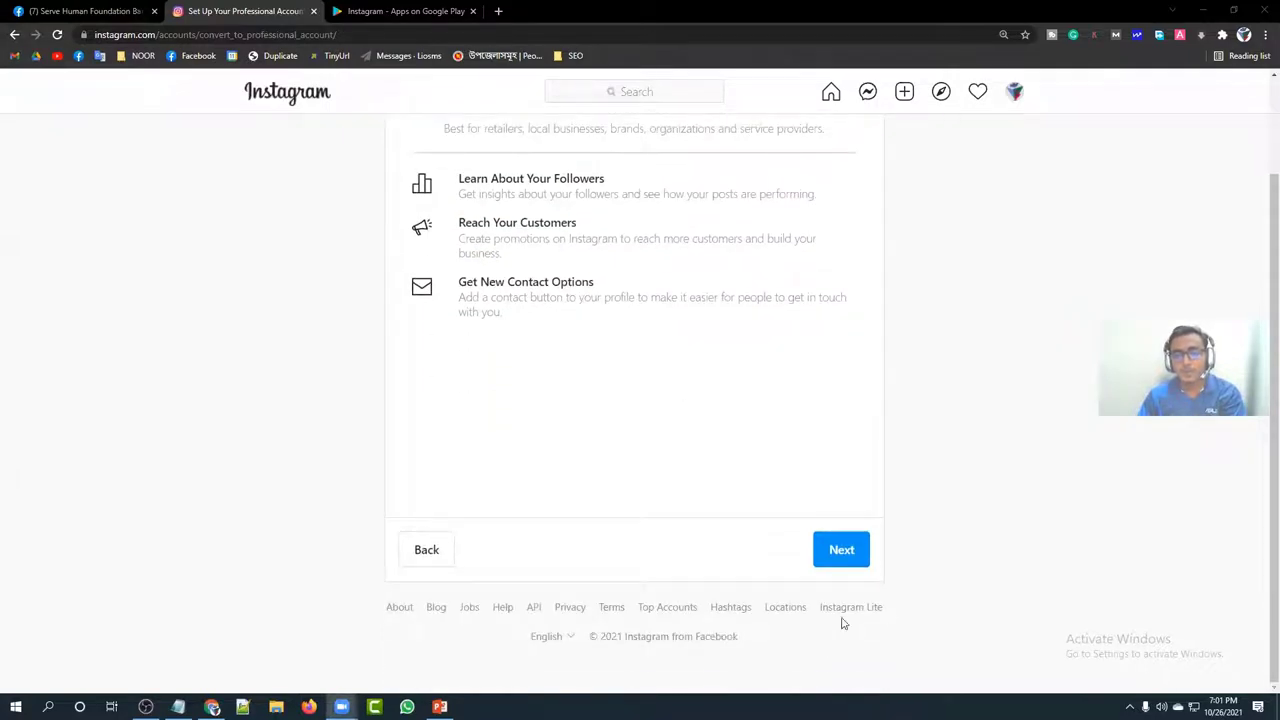
{"action": "left_click", "coordinate": [841, 551]}
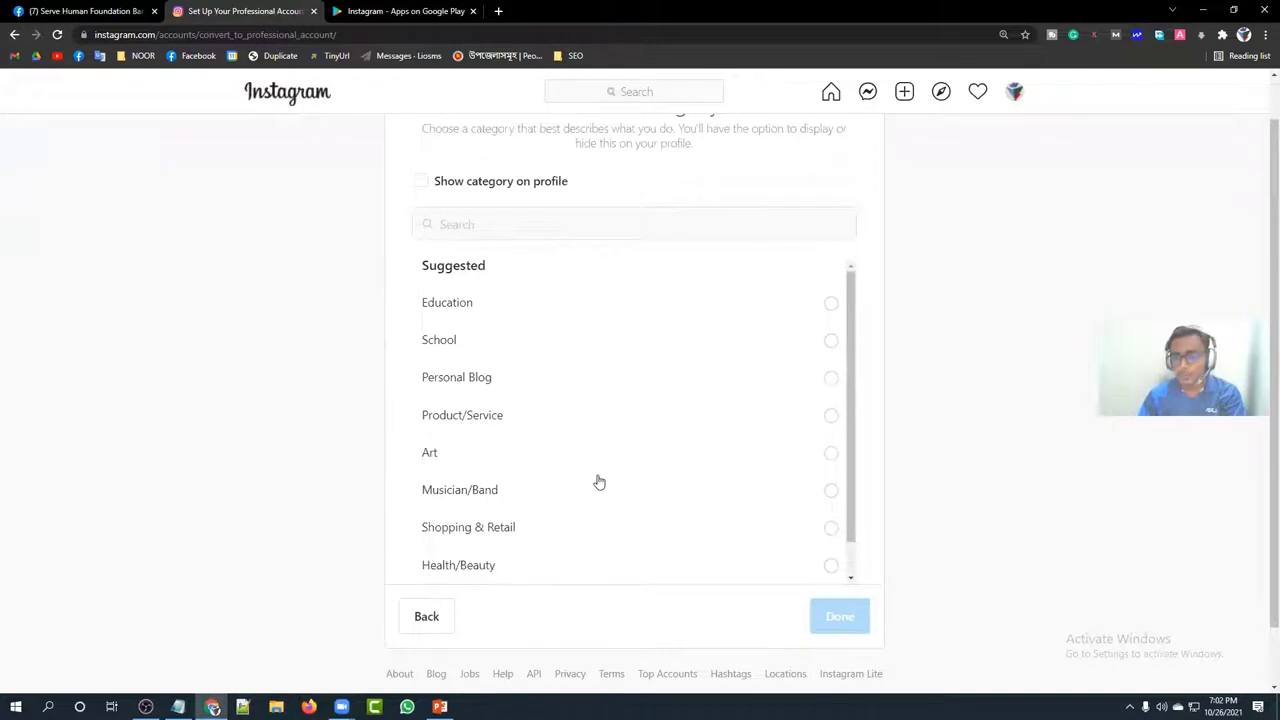
{"action": "scroll", "coordinate": [883, 289], "scroll_direction": "up", "scroll_amount": 1}
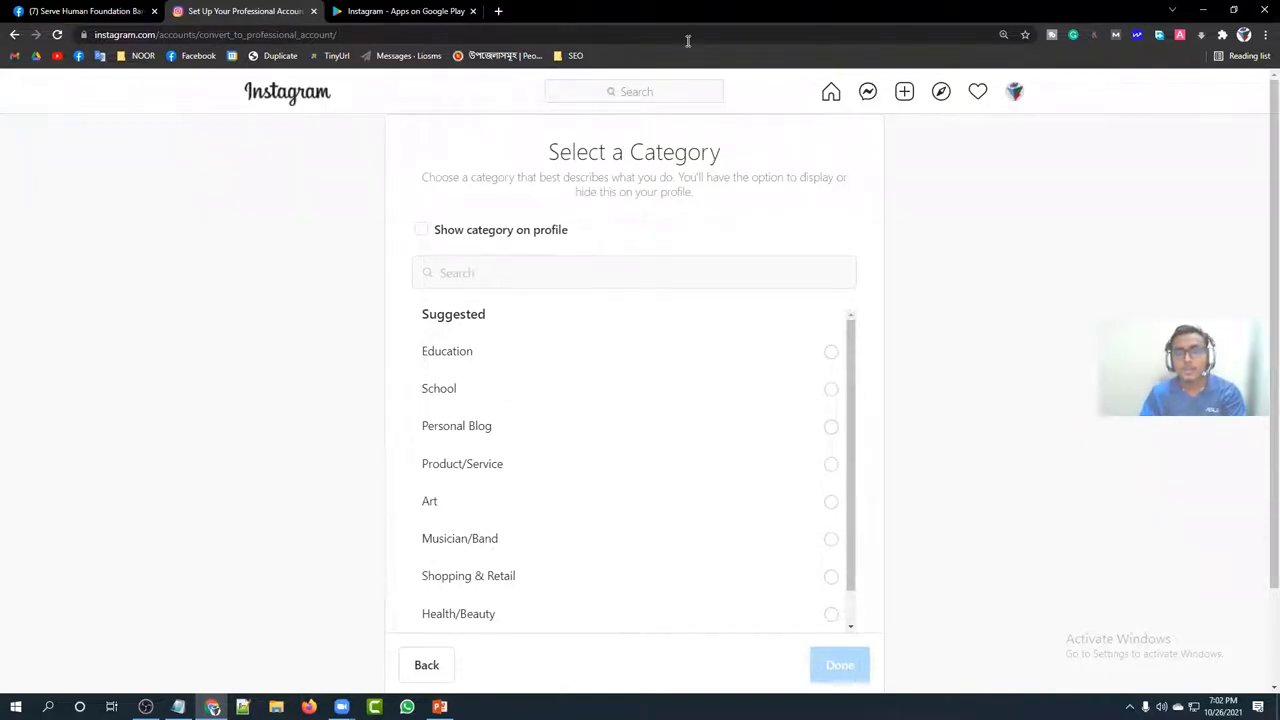
Outline the Select a Category heading and tick the suggested categories in red pen, and clear the strokes
{"action": "mouse_move", "coordinate": [528, 132]}
{"action": "left_mouse_down"}
{"action": "mouse_move", "coordinate": [693, 211]}
{"action": "mouse_move", "coordinate": [743, 120]}
{"action": "mouse_move", "coordinate": [519, 134]}
{"action": "left_mouse_up"}
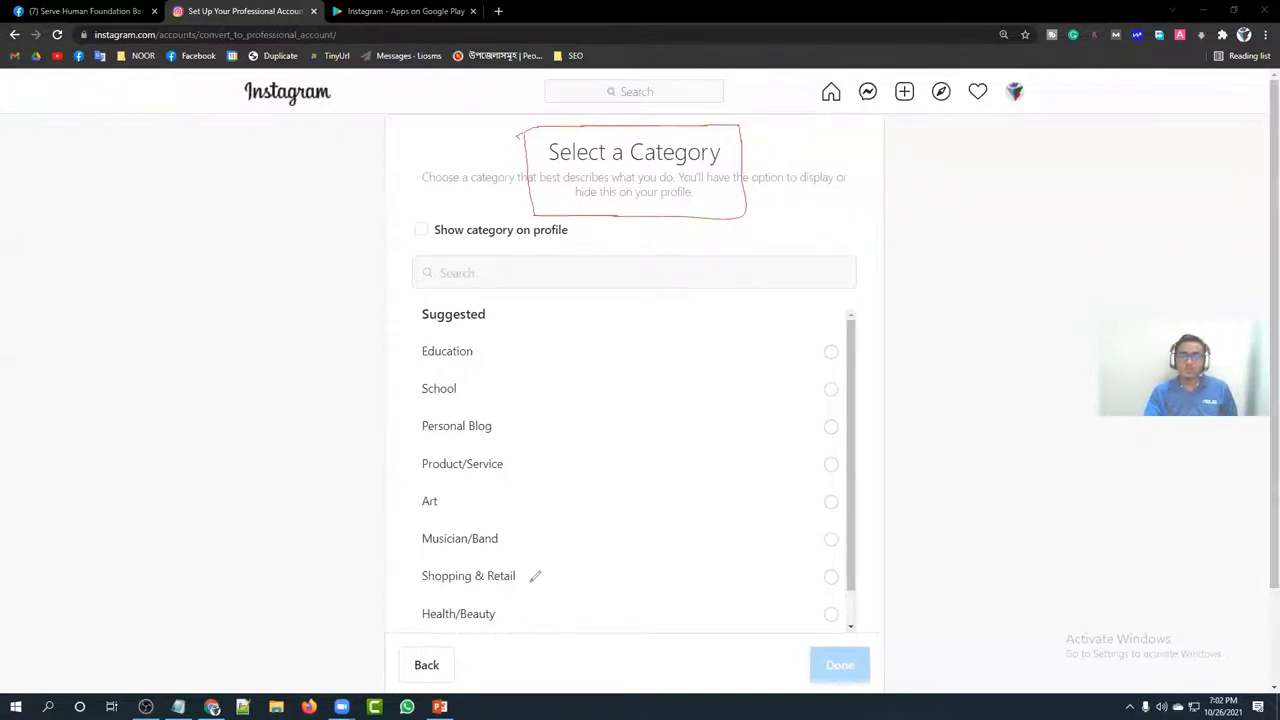
{"action": "left_click_drag", "start_coordinate": [530, 583], "coordinate": [581, 563]}
{"action": "left_click_drag", "start_coordinate": [551, 611], "coordinate": [534, 616]}
{"action": "left_click_drag", "start_coordinate": [521, 548], "coordinate": [530, 535]}
{"action": "mouse_move", "coordinate": [530, 451]}
{"action": "left_mouse_down"}
{"action": "mouse_move", "coordinate": [567, 430]}
{"action": "mouse_move", "coordinate": [566, 397]}
{"action": "left_mouse_up"}
{"action": "left_click_drag", "start_coordinate": [504, 390], "coordinate": [590, 315]}
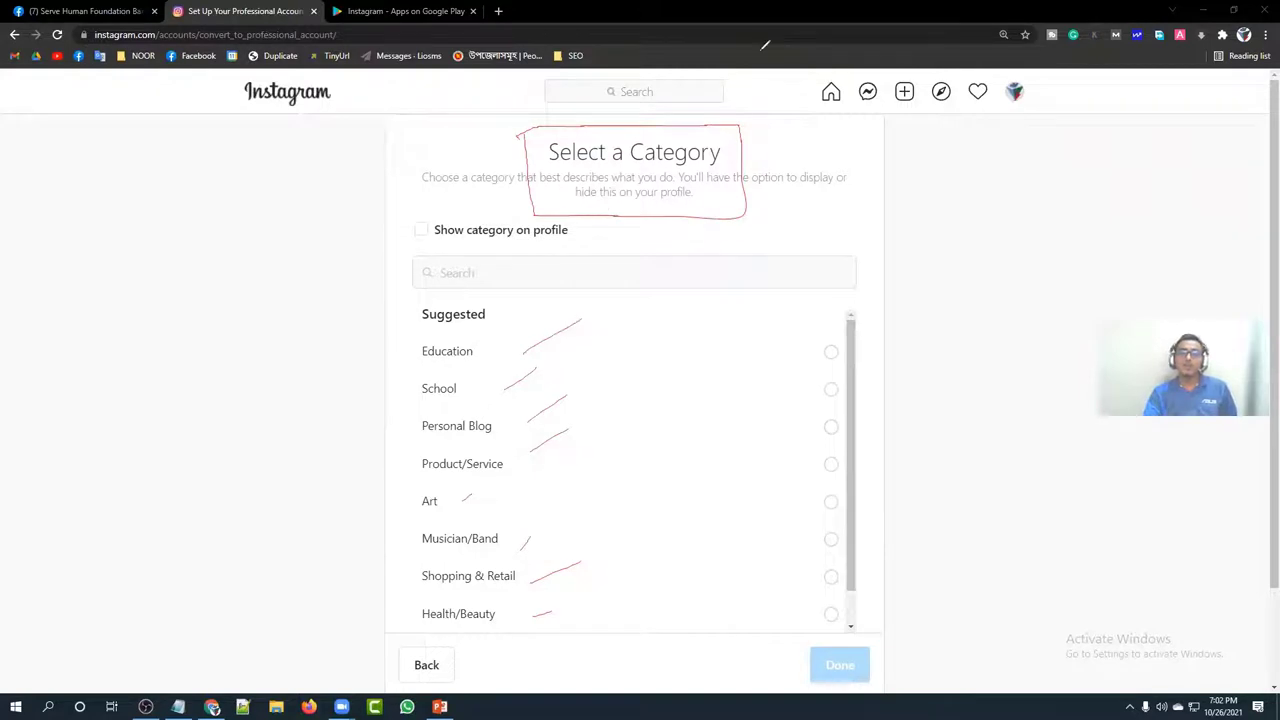
{"action": "key", "text": "e"}
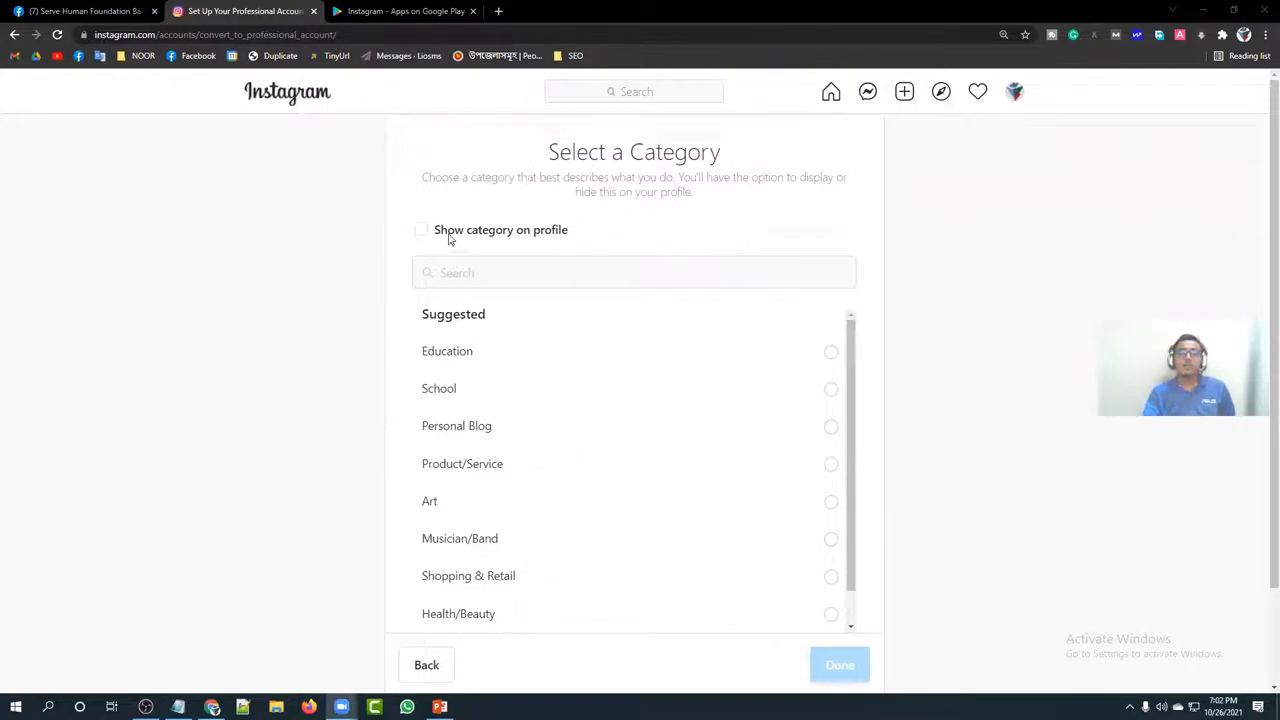
Select the Product/Service category and outline the Show category on profile option in red pen
{"action": "scroll", "coordinate": [643, 370], "scroll_direction": "down", "scroll_amount": 1}
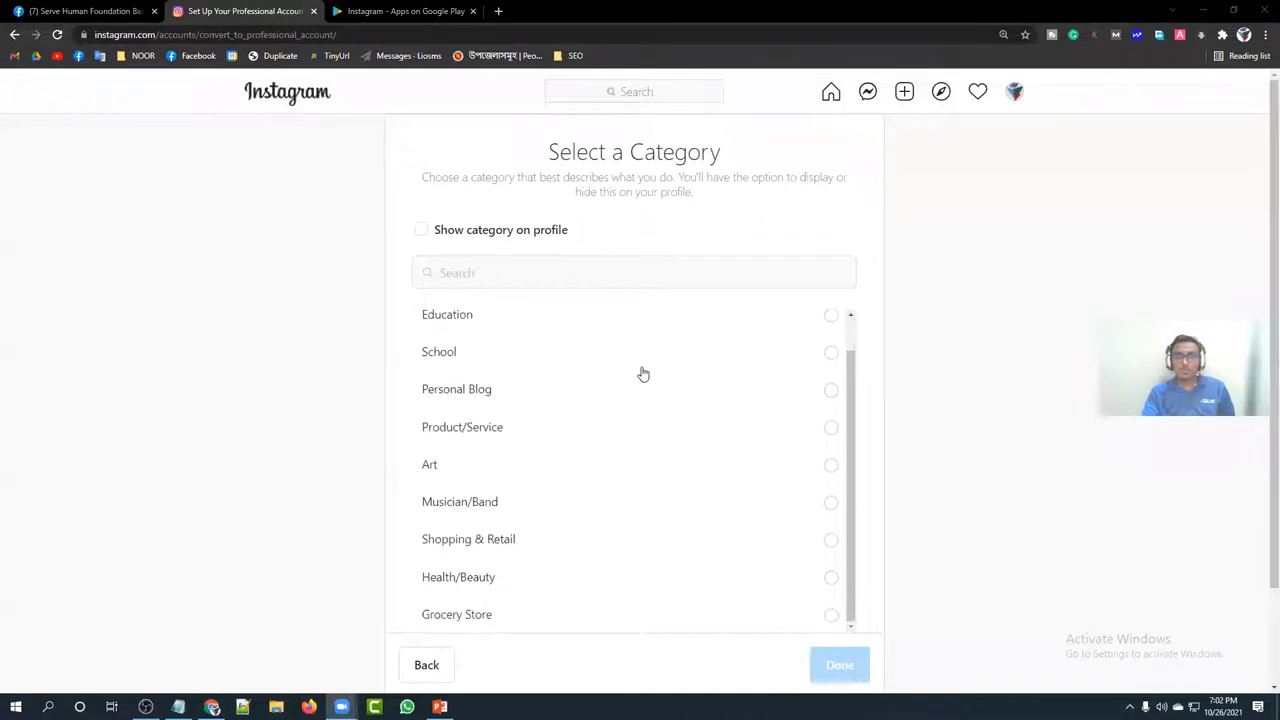
{"action": "scroll", "coordinate": [585, 556], "scroll_direction": "up", "scroll_amount": 1}
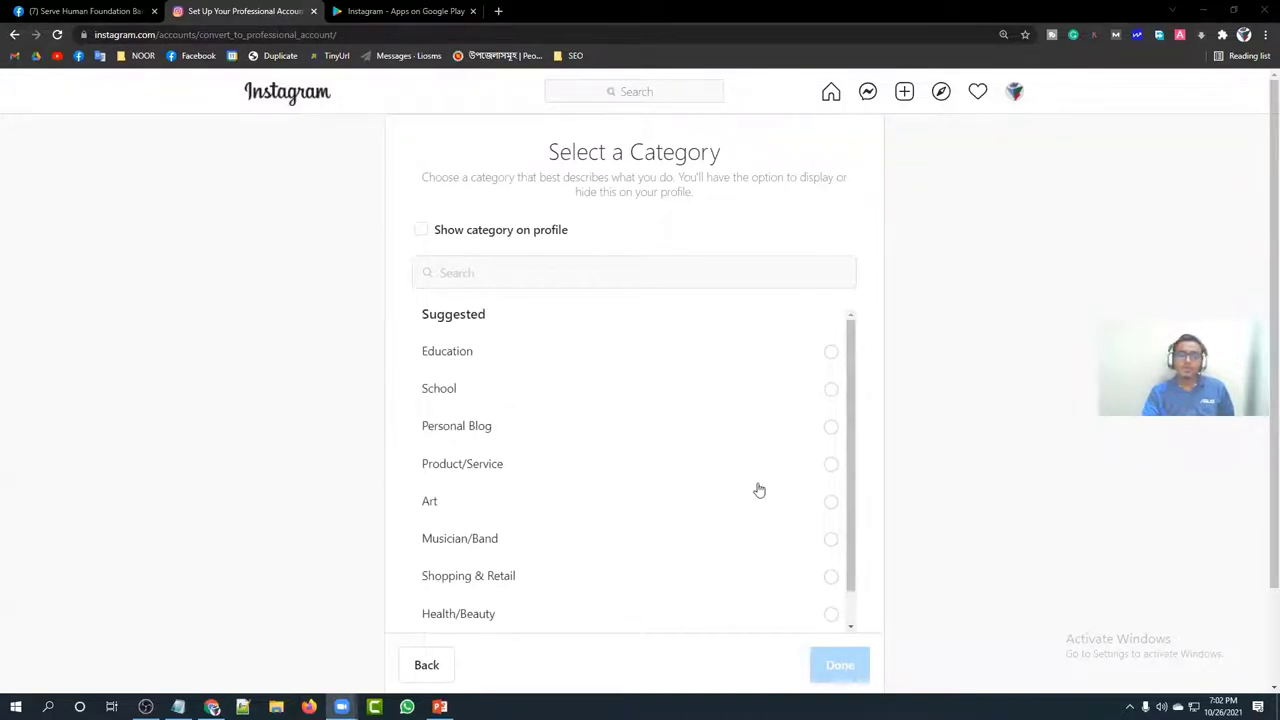
{"action": "left_click", "coordinate": [831, 465]}
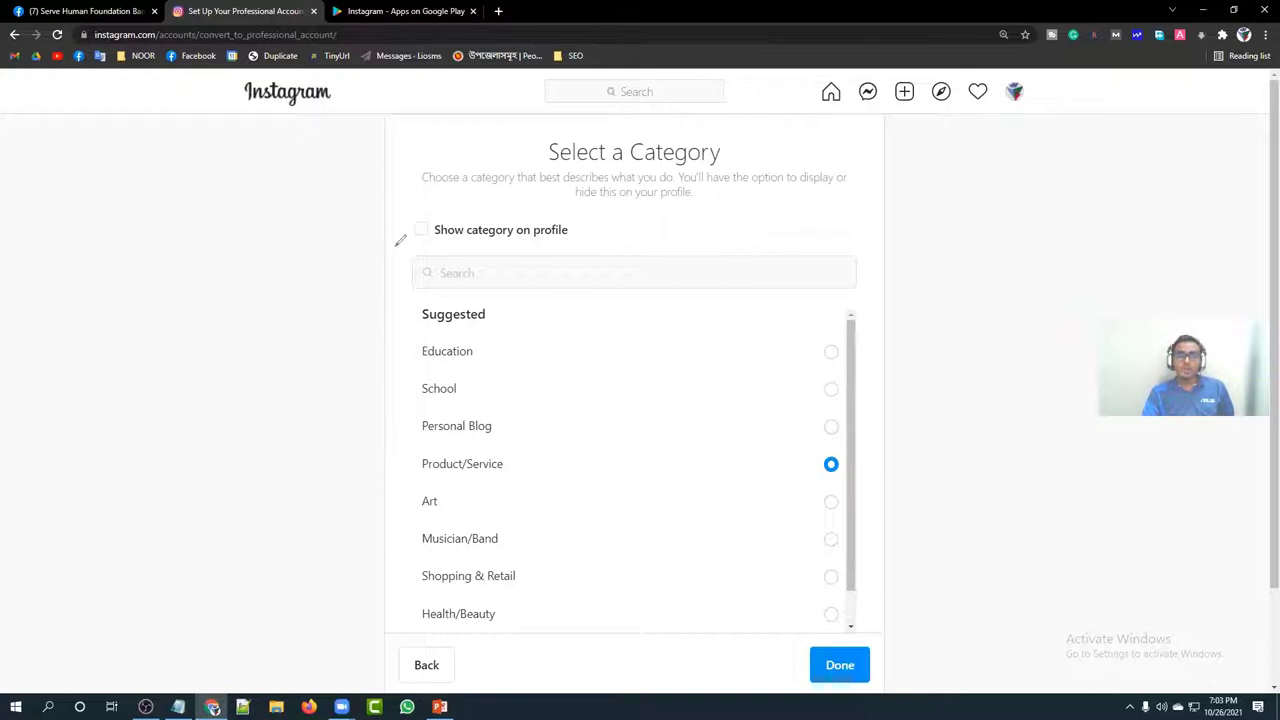
{"action": "mouse_move", "coordinate": [400, 240]}
{"action": "left_mouse_down"}
{"action": "mouse_move", "coordinate": [612, 240]}
{"action": "mouse_move", "coordinate": [614, 196]}
{"action": "mouse_move", "coordinate": [396, 210]}
{"action": "left_mouse_up"}
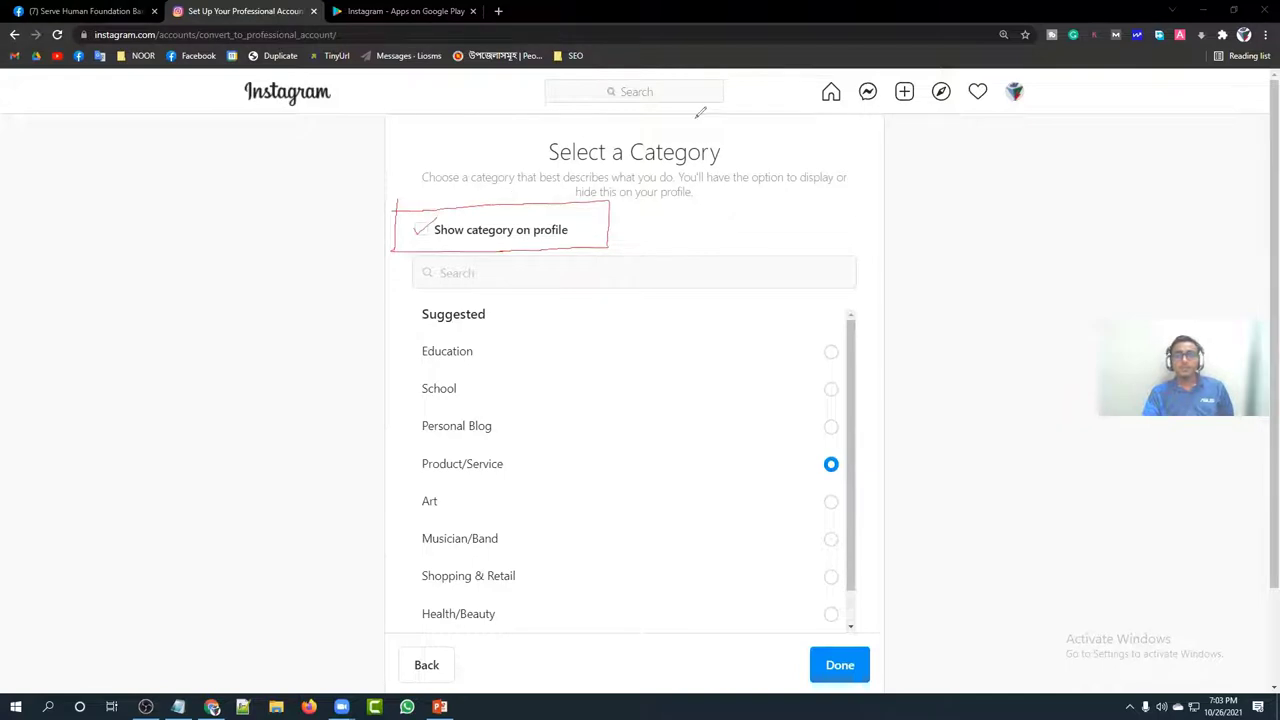
Clear the red strokes, toggle Show category on profile off and back on, and confirm the Product/Service category
{"action": "key", "text": "Escape"}
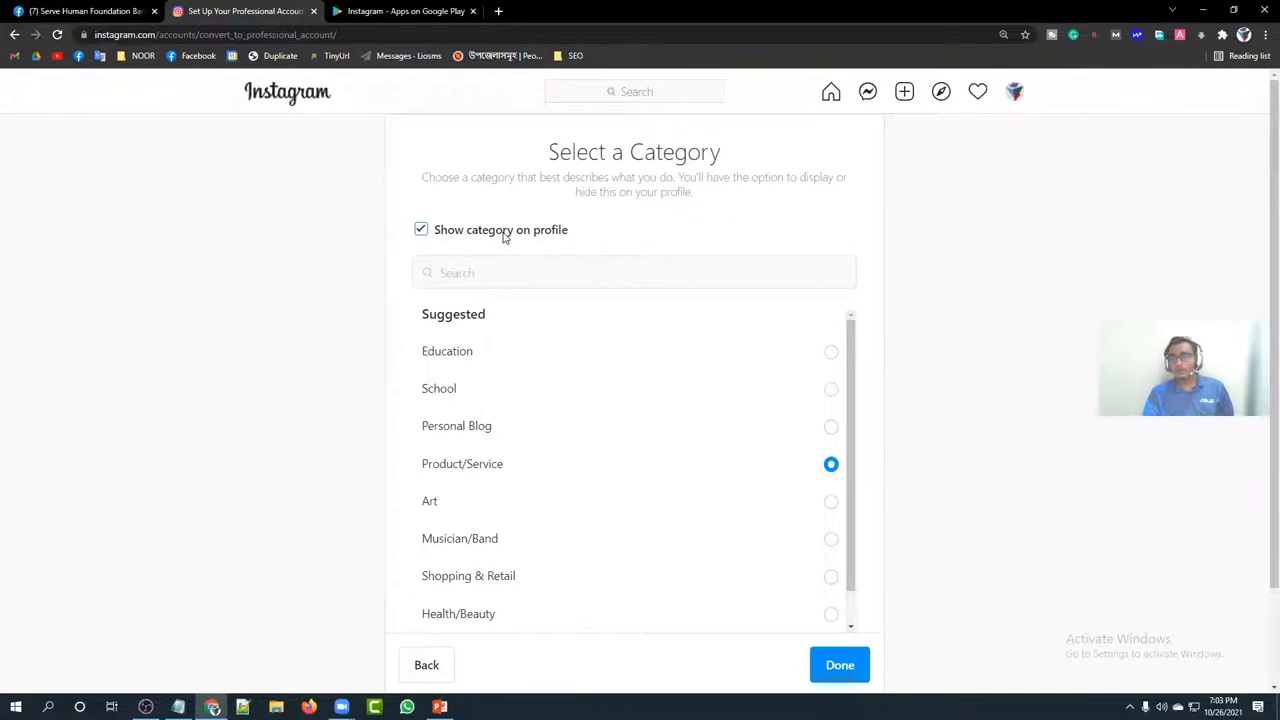
{"action": "left_click", "coordinate": [422, 231]}
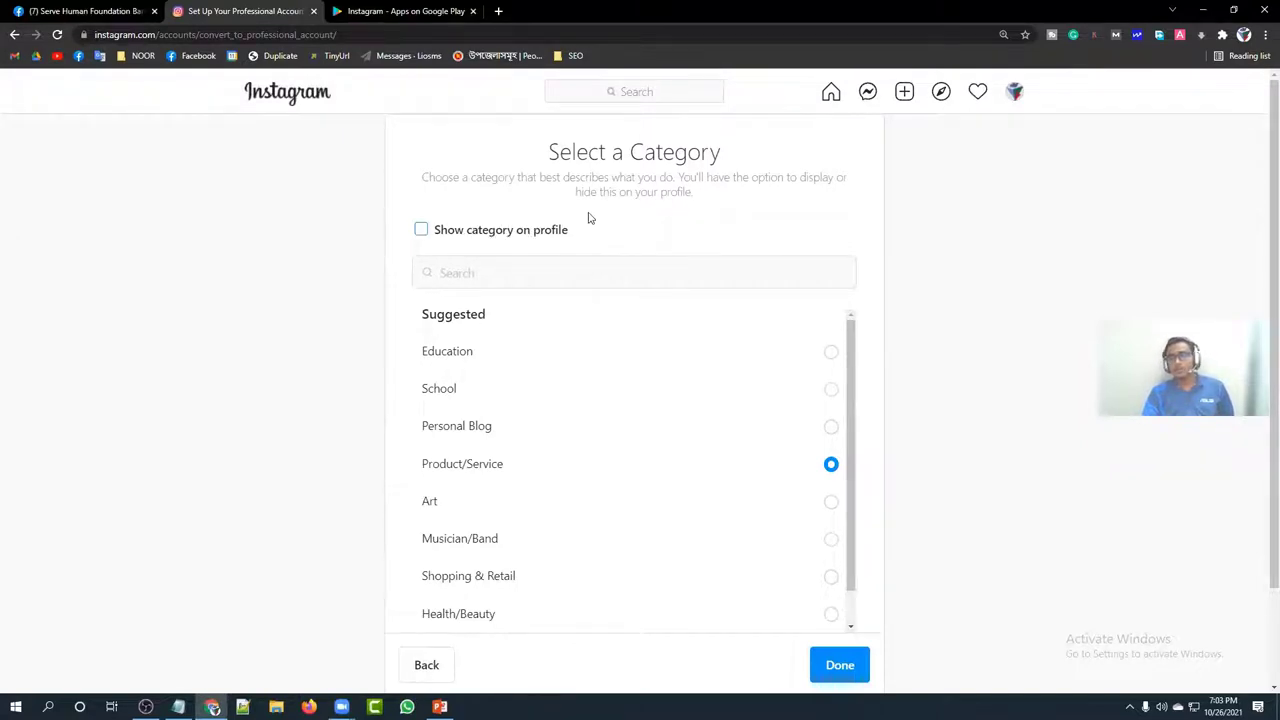
{"action": "left_click", "coordinate": [426, 233]}
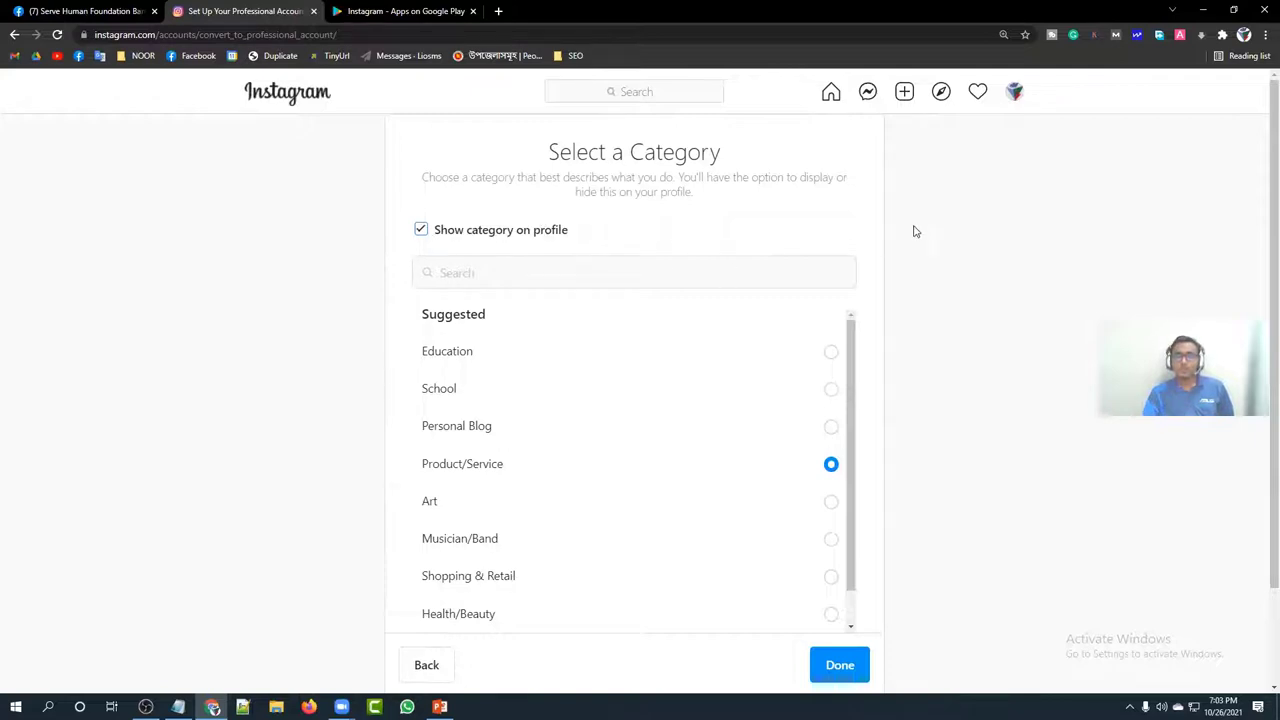
{"action": "scroll", "coordinate": [569, 303], "scroll_direction": "down", "scroll_amount": 2}
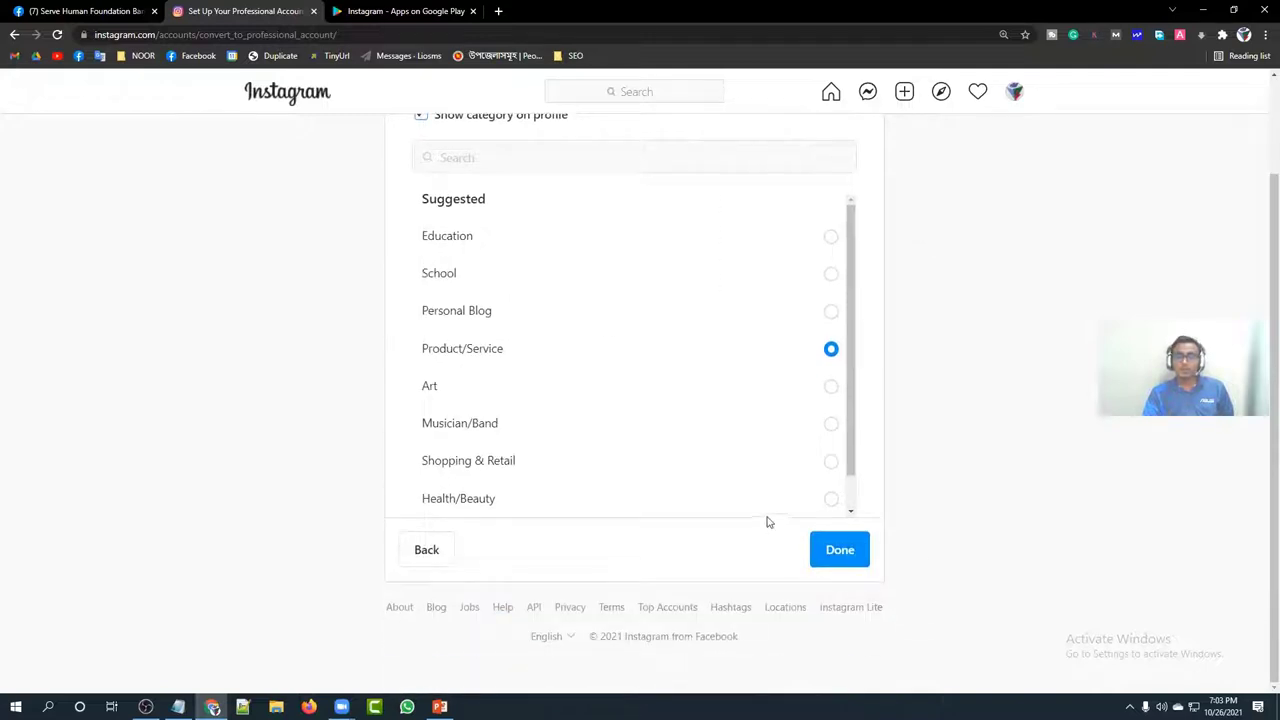
{"action": "scroll", "coordinate": [768, 521], "scroll_direction": "up", "scroll_amount": 1}
{"action": "left_click", "coordinate": [838, 667]}
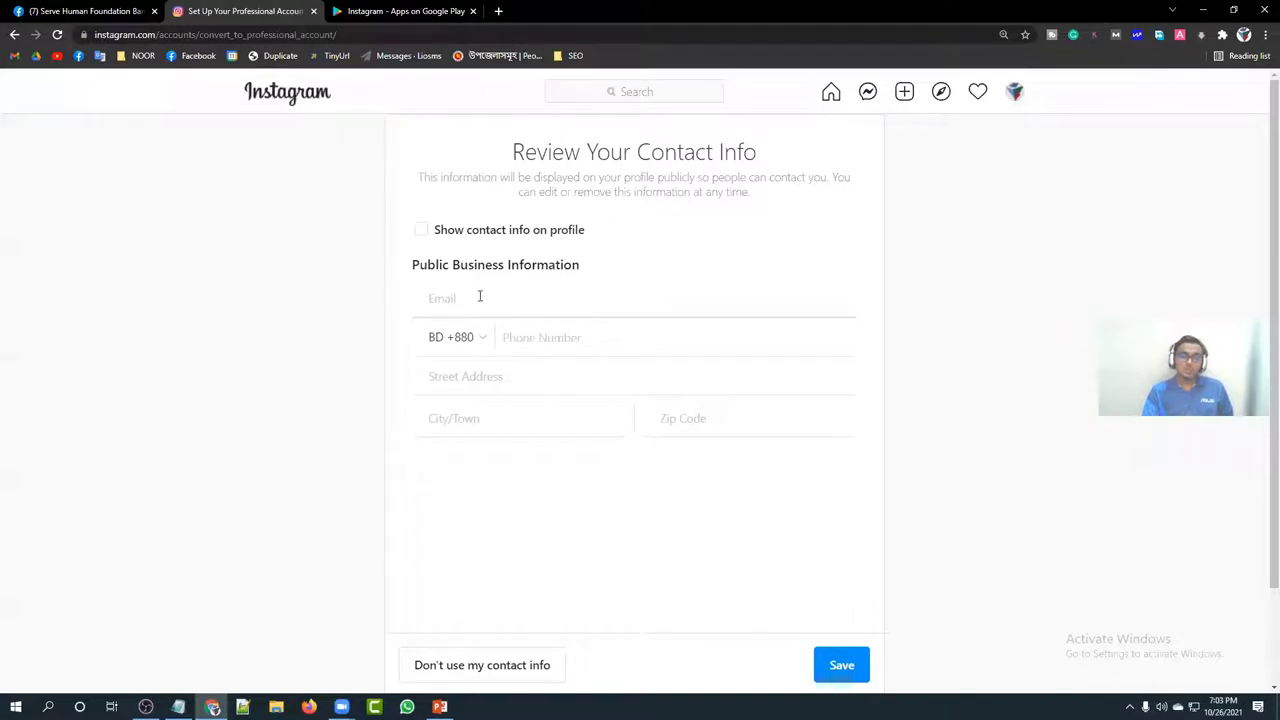
Fill in the public business email, phone number, street address, city and zip code from saved details, removing the phone number's leading zero
{"action": "left_click", "coordinate": [424, 232]}
{"action": "left_click", "coordinate": [424, 232]}
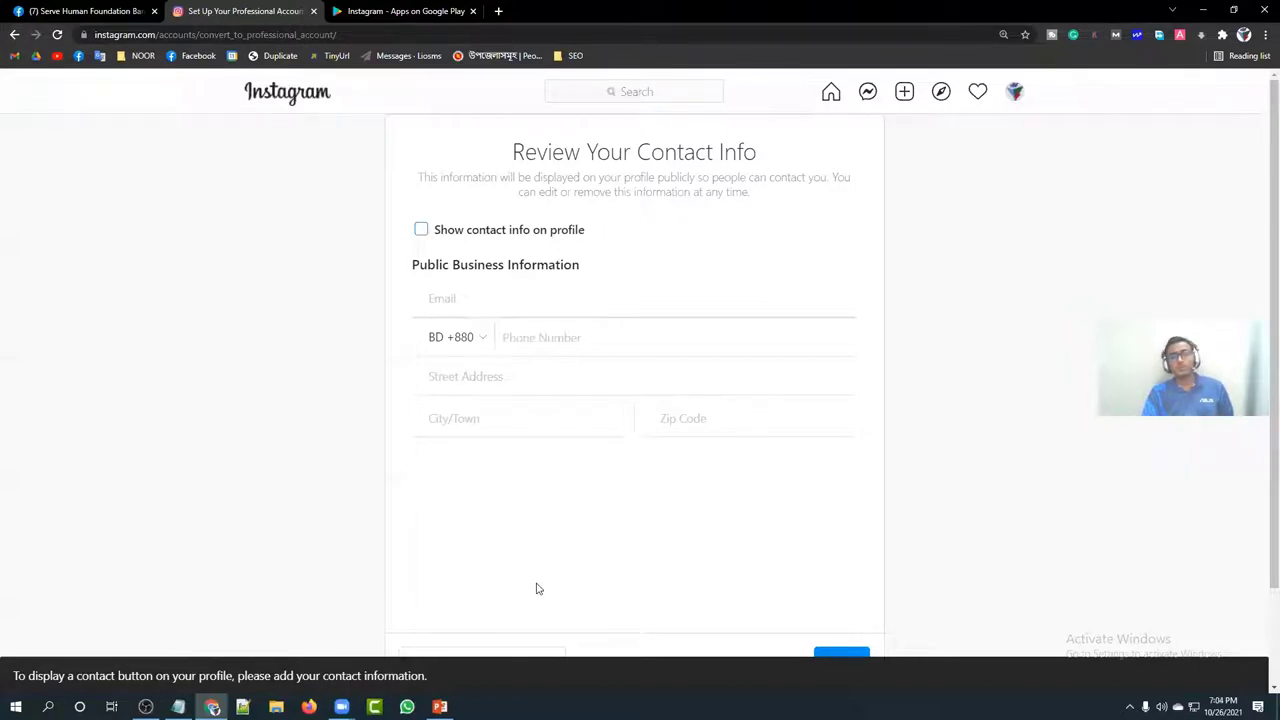
{"action": "left_click", "coordinate": [459, 302]}
{"action": "left_click", "coordinate": [474, 340]}
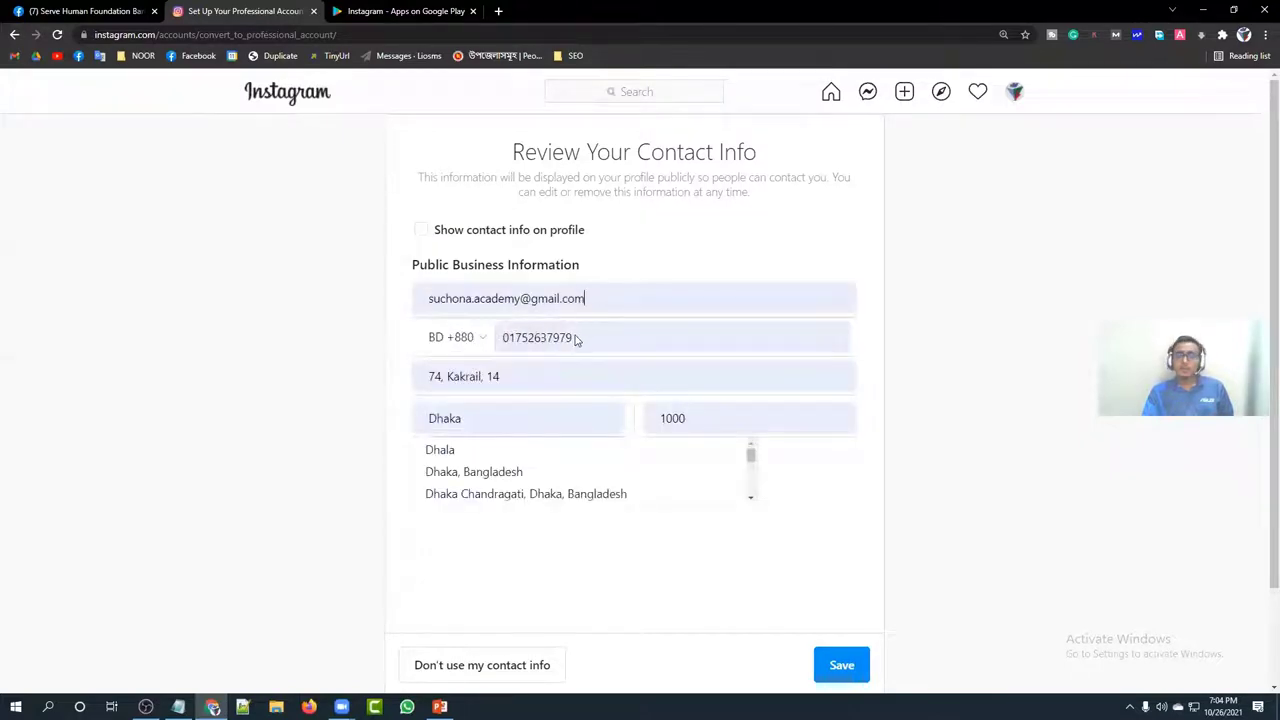
{"action": "left_click", "coordinate": [533, 379]}
{"action": "left_click", "coordinate": [511, 339]}
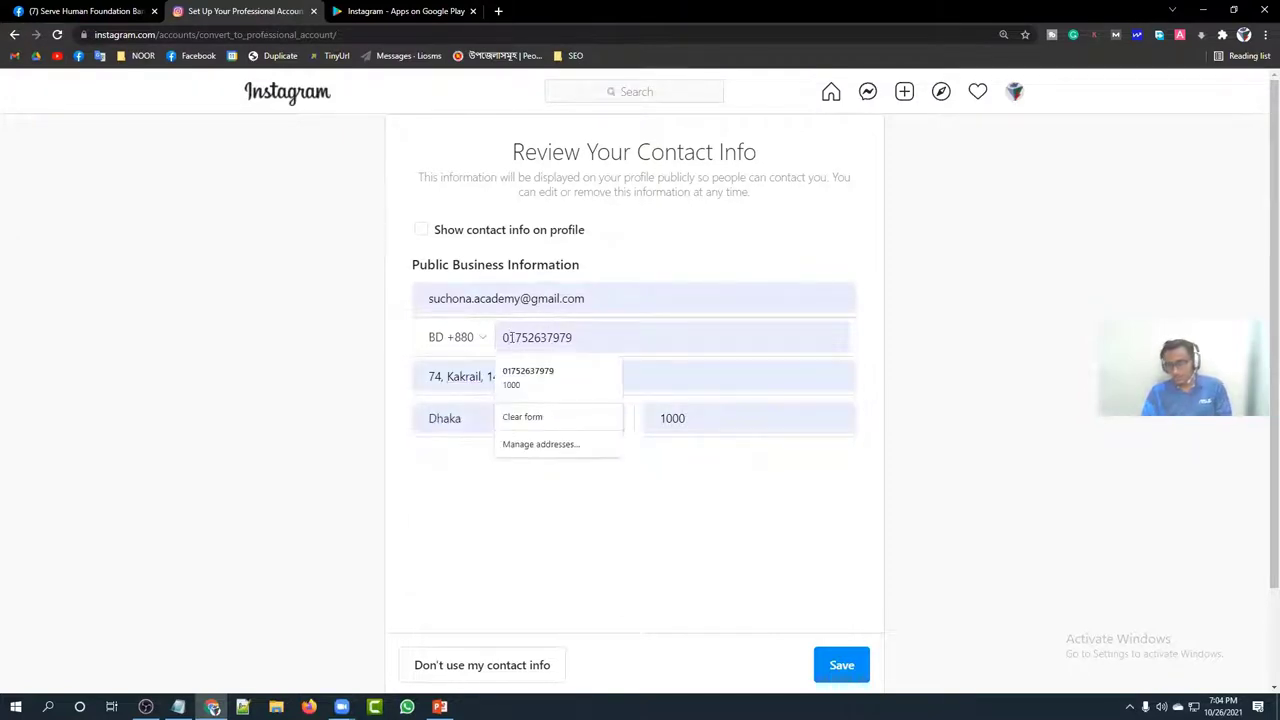
{"action": "key", "text": "BackSpace"}
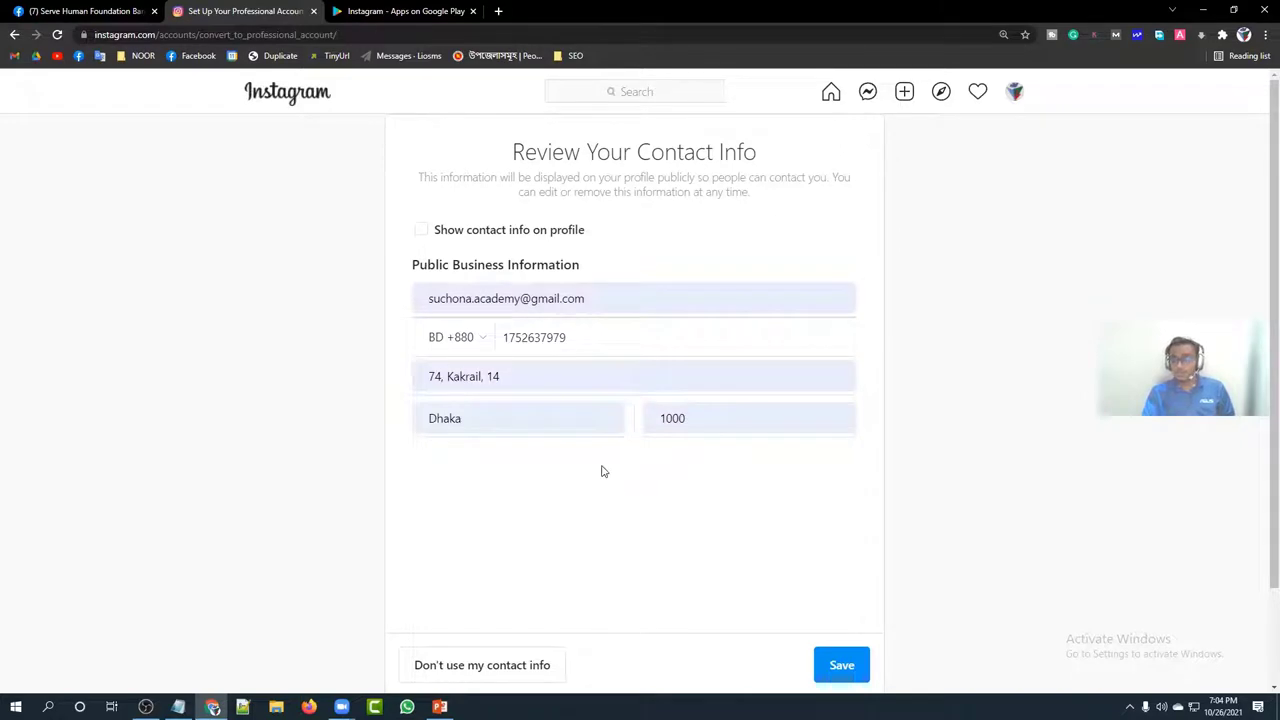
Browse the country codes offered for the business phone number, keeping BD +880
{"action": "left_click", "coordinate": [478, 343]}
{"action": "scroll", "coordinate": [483, 380], "scroll_direction": "down", "scroll_amount": 10}
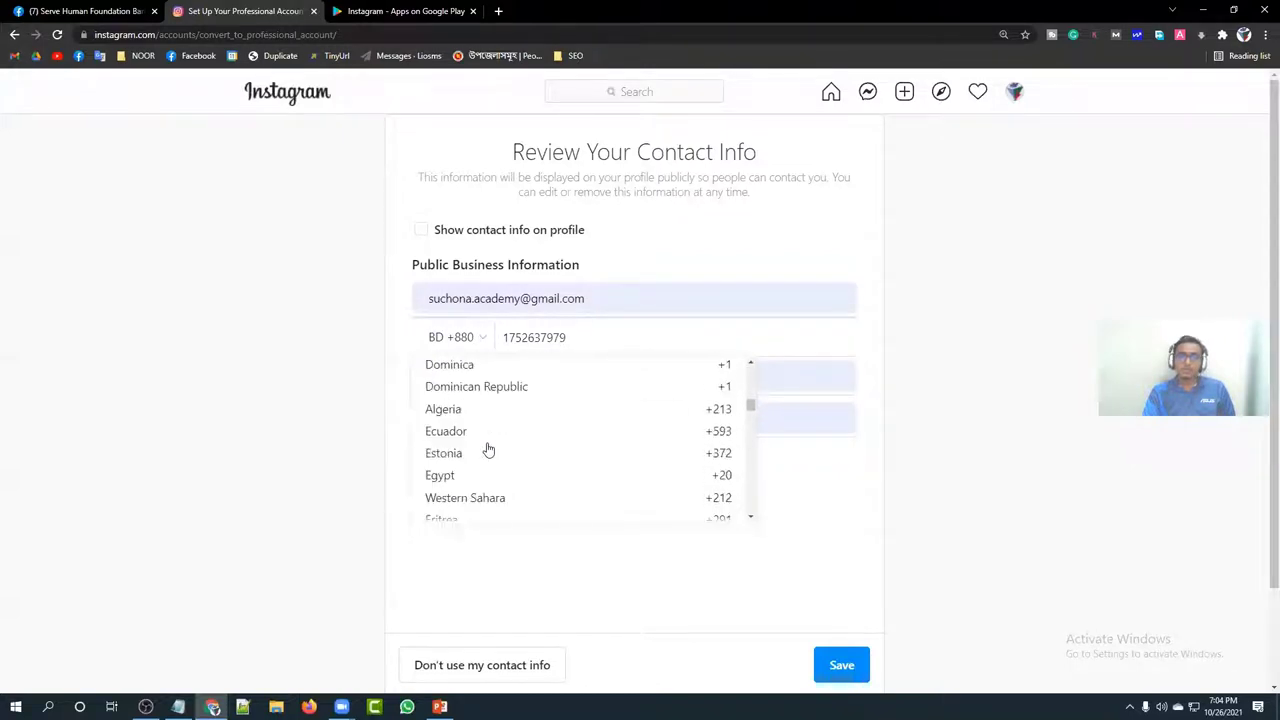
{"action": "scroll", "coordinate": [487, 449], "scroll_direction": "down", "scroll_amount": 15}
{"action": "left_click", "coordinate": [291, 348]}
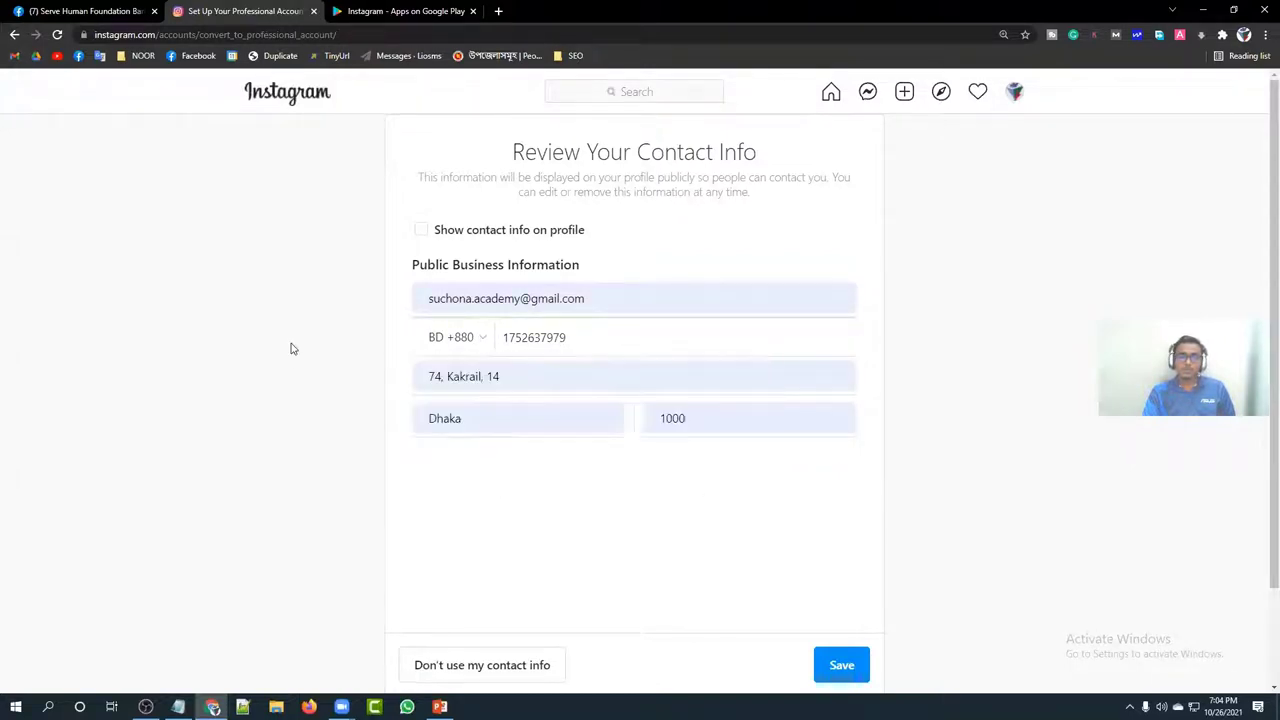
Try to save the business contact info with Show contact info on profile enabled, and try again with it disabled
{"action": "left_click", "coordinate": [421, 230]}
{"action": "left_click", "coordinate": [842, 666]}
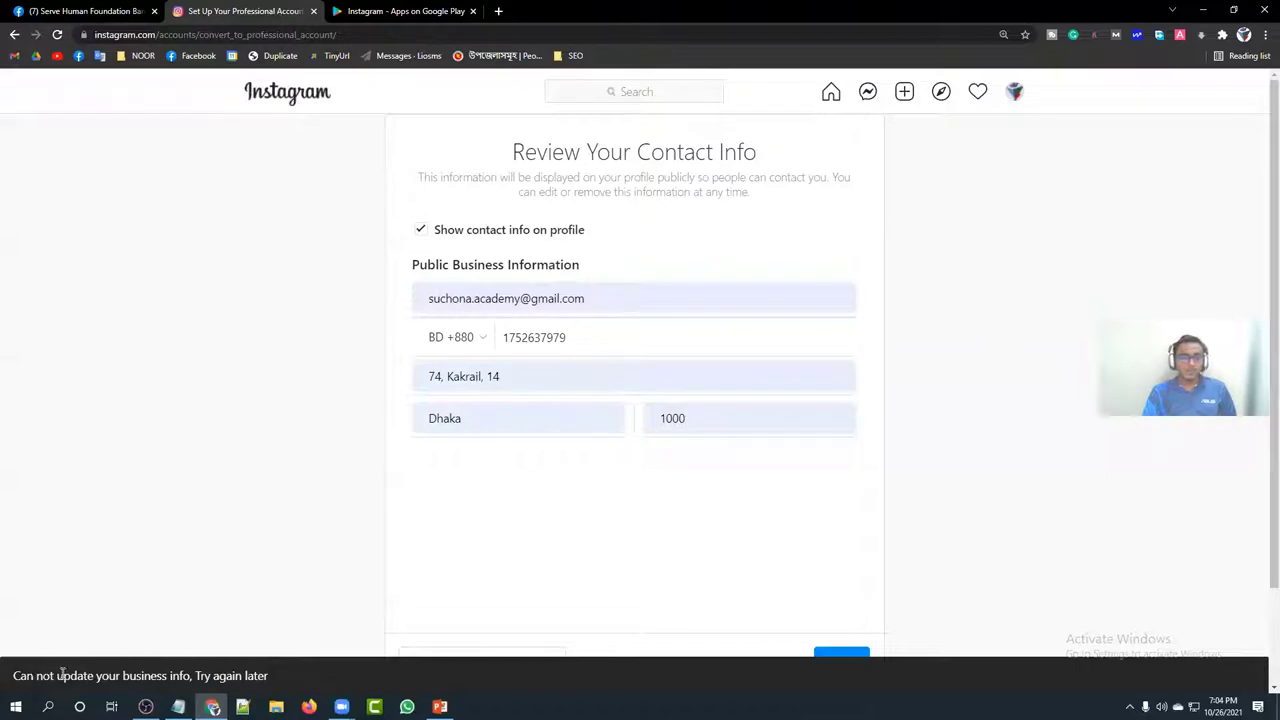
{"action": "left_click", "coordinate": [421, 230]}
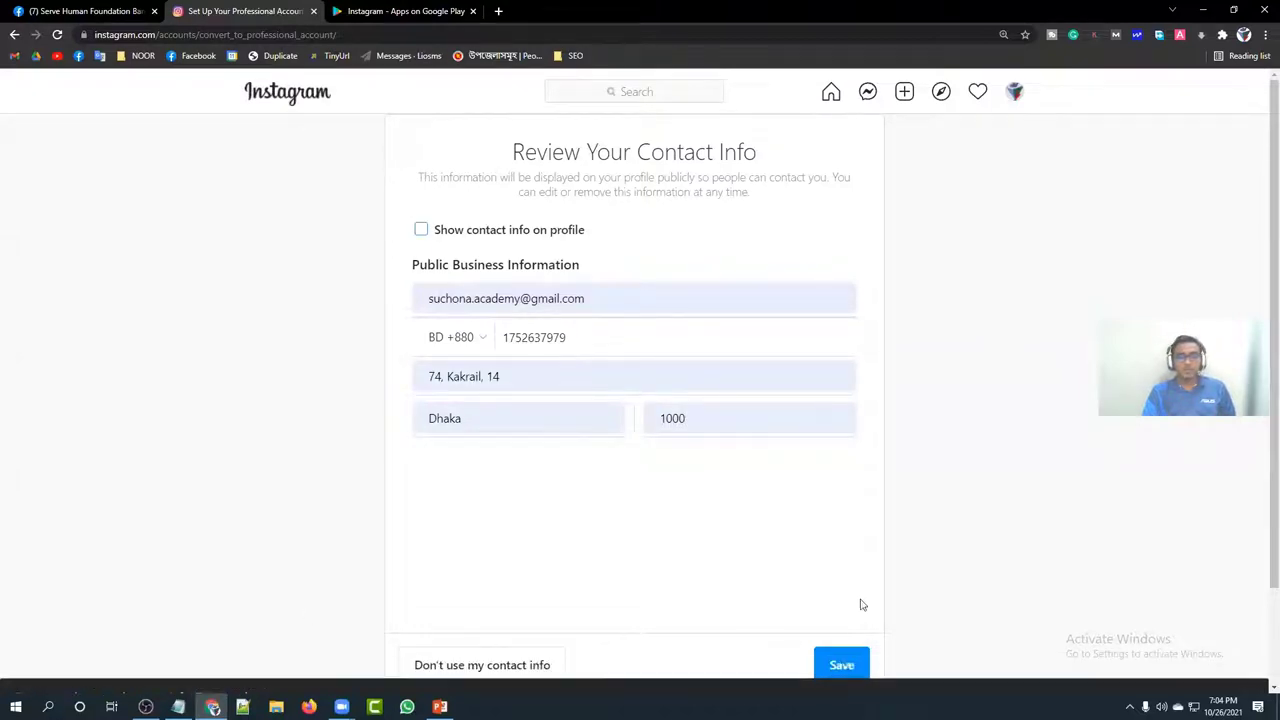
{"action": "left_click", "coordinate": [842, 666]}
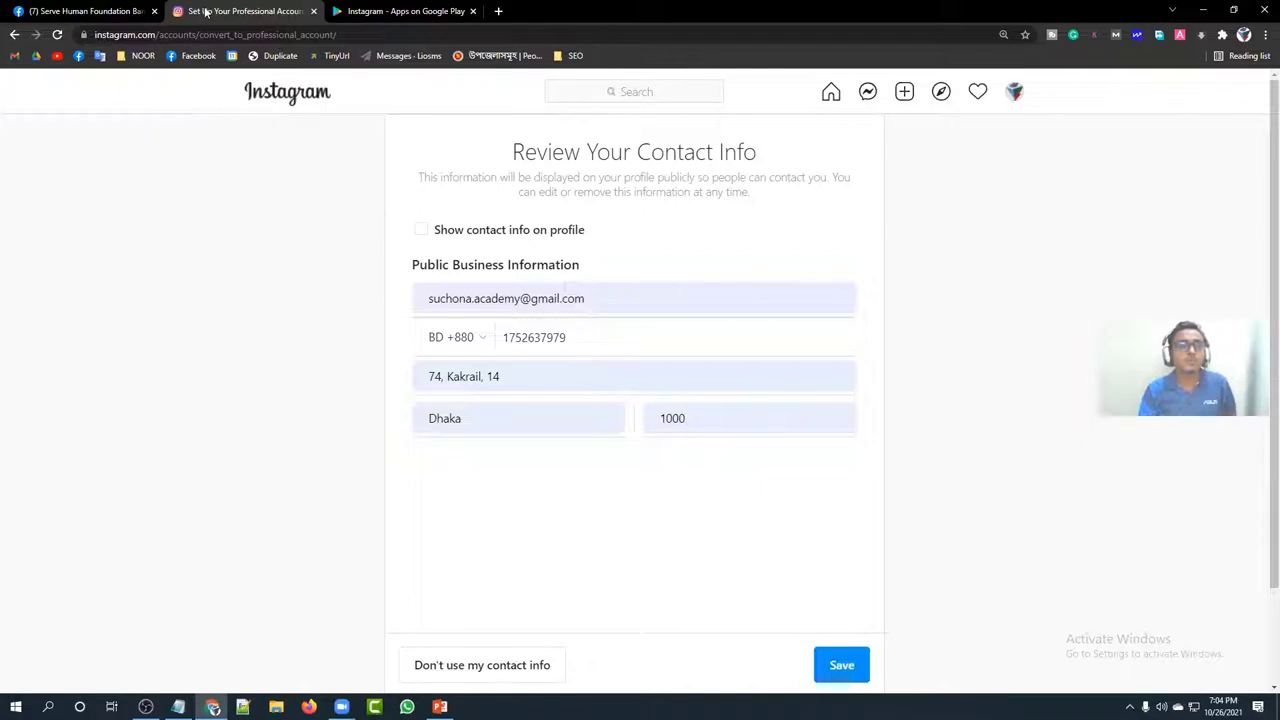
Open Instagram in a new browser tab and check the category label on the account's profile
{"action": "left_click", "coordinate": [499, 11]}
{"action": "type", "text": "ins"}
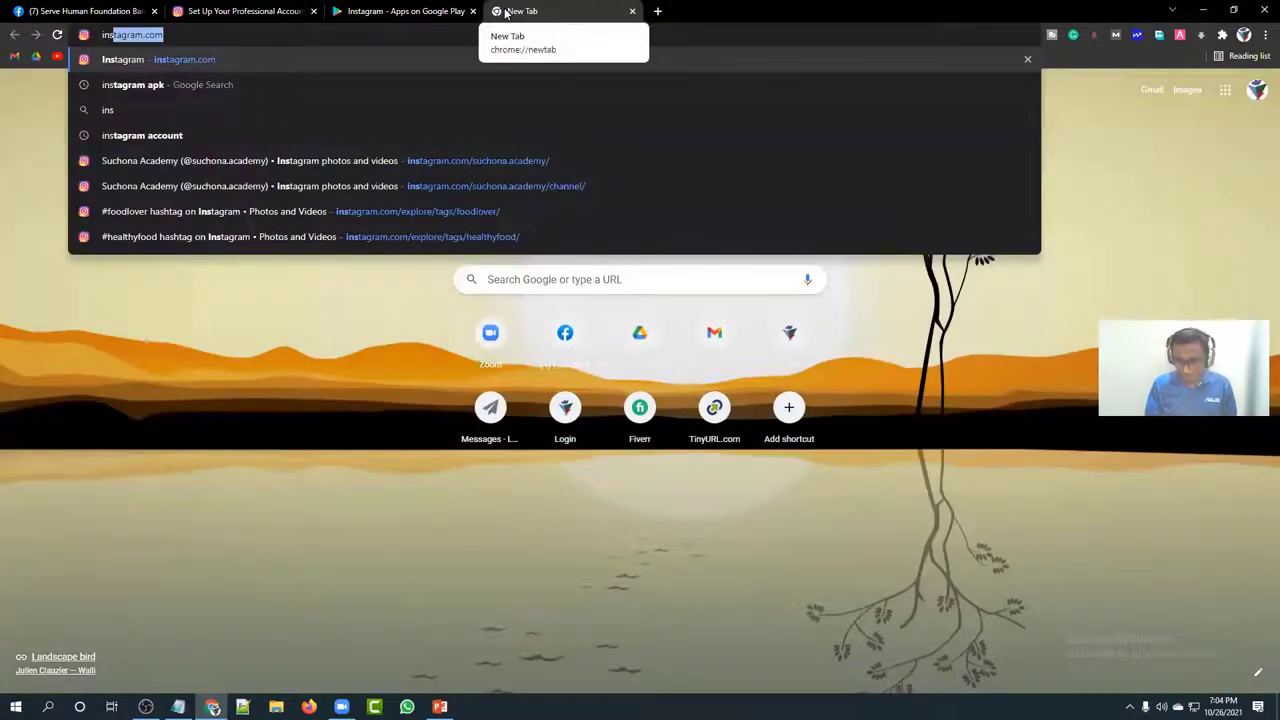
{"action": "key", "text": "Return"}
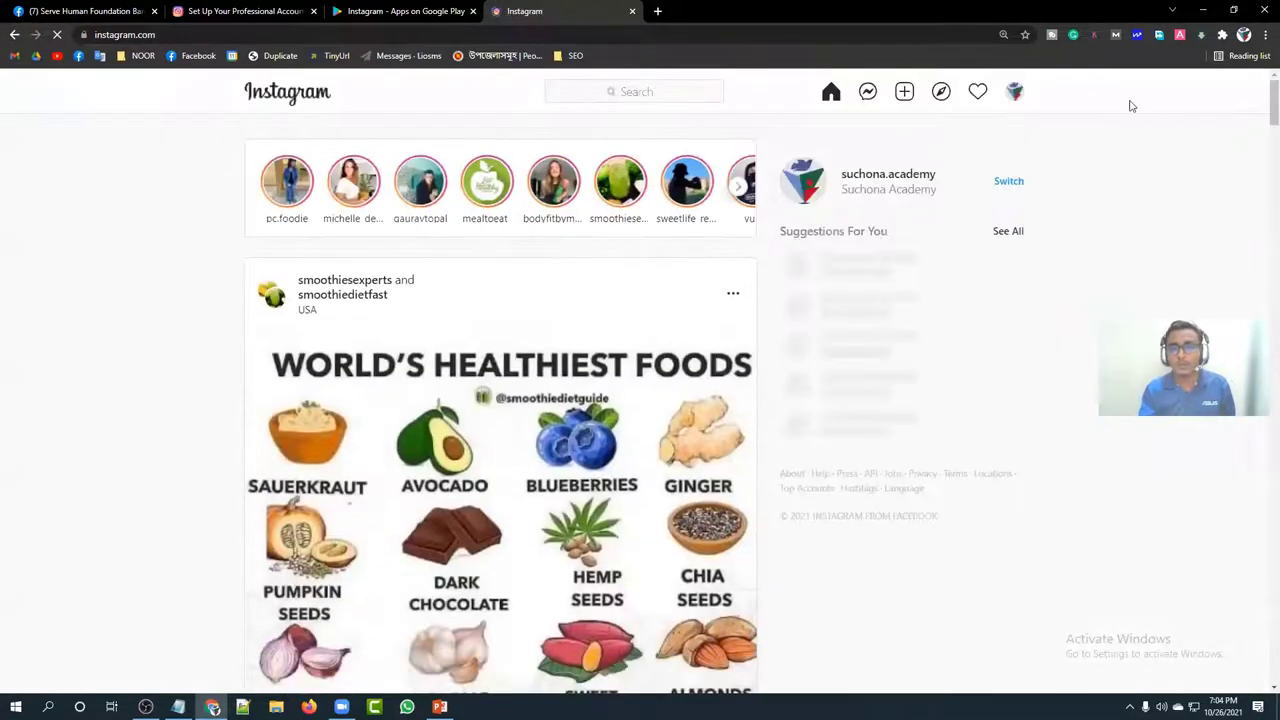
{"action": "left_click", "coordinate": [1014, 92]}
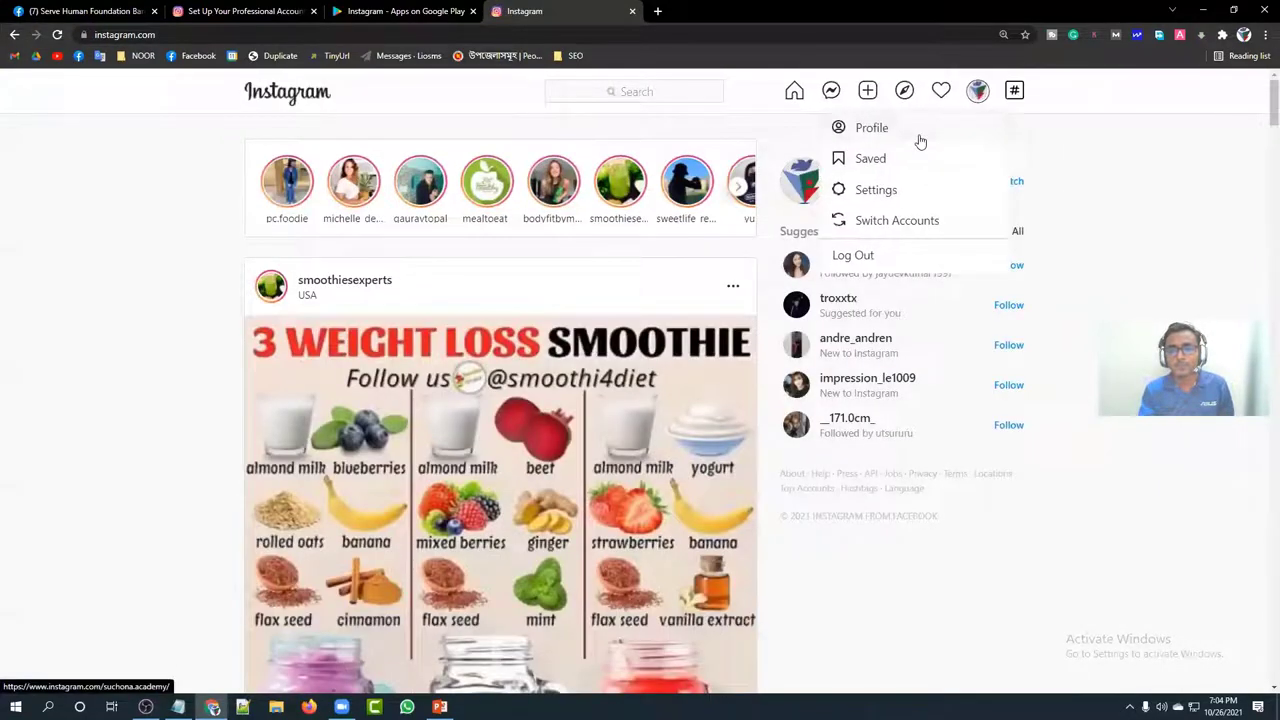
{"action": "left_click", "coordinate": [915, 135]}
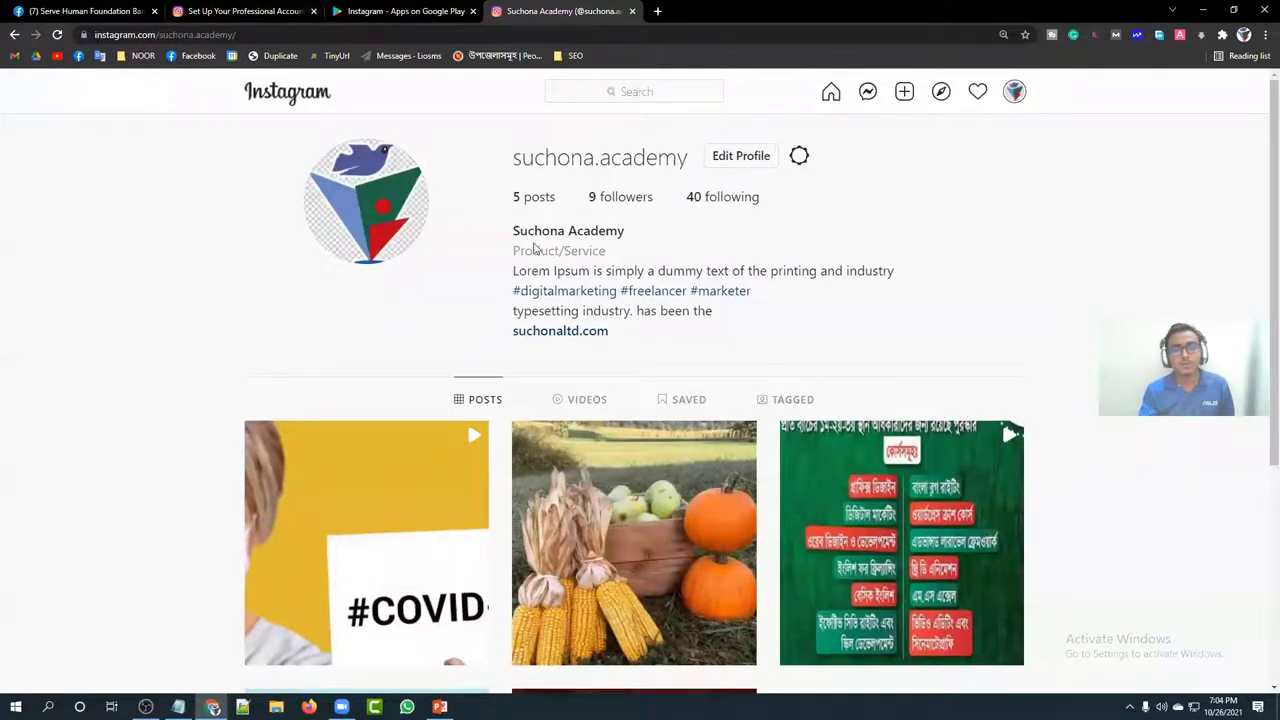
{"action": "left_click_drag", "start_coordinate": [516, 254], "coordinate": [606, 252]}
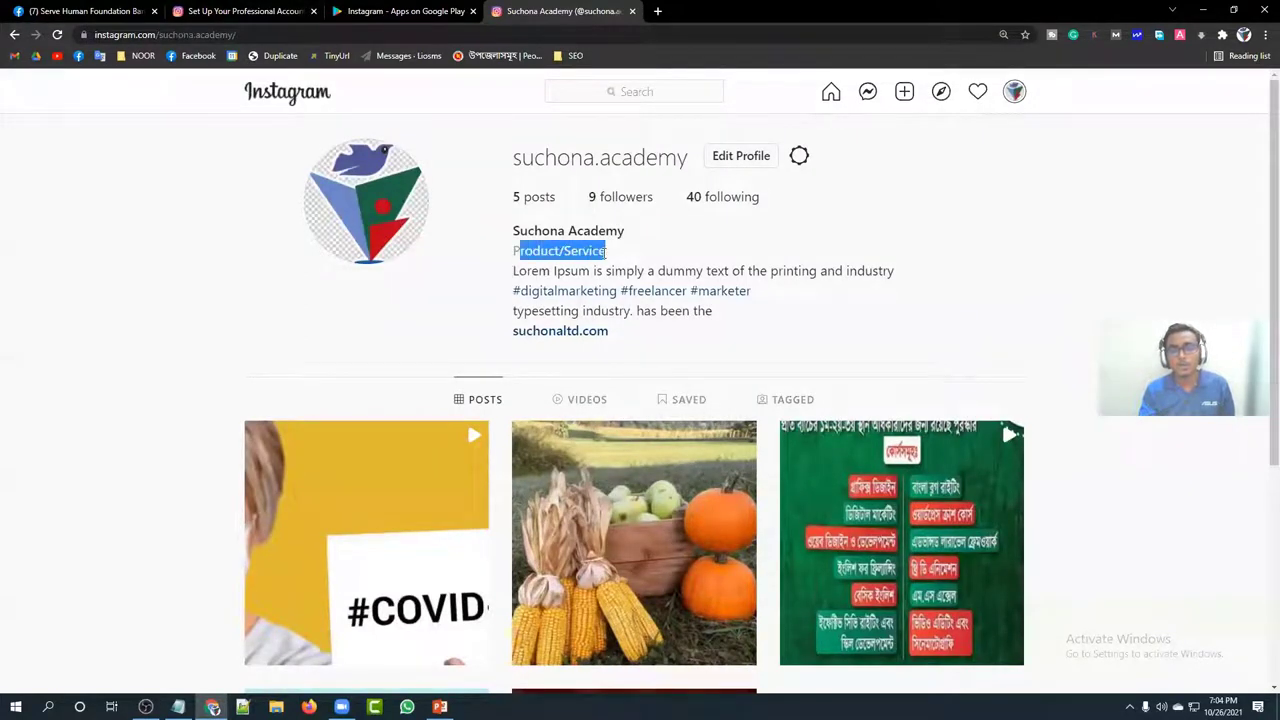
{"action": "left_click", "coordinate": [628, 262]}
Return to the professional account setup and try once more to save the contact info
{"action": "left_click", "coordinate": [265, 12]}
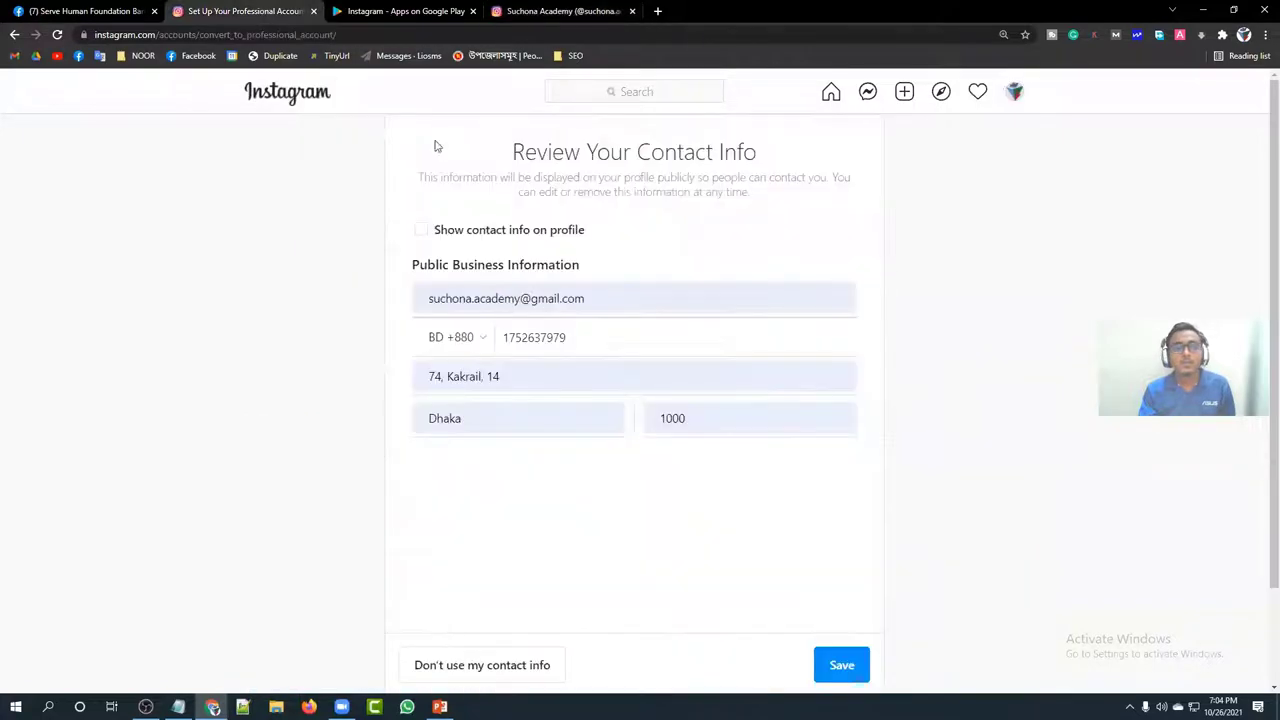
{"action": "scroll", "coordinate": [970, 516], "scroll_direction": "down", "scroll_amount": 2}
{"action": "left_click", "coordinate": [846, 551]}
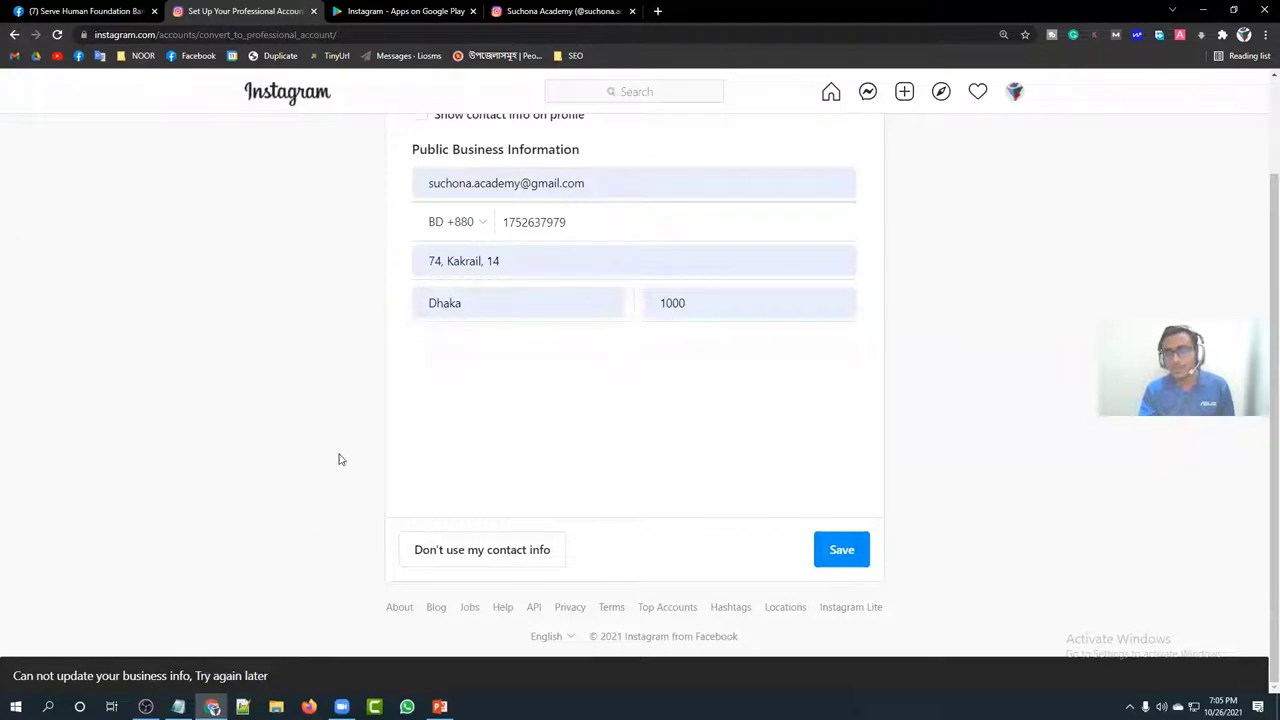
Leave the account setup for the Instagram home feed, and close the extra profile and Google Play pages
{"action": "left_click", "coordinate": [287, 100]}
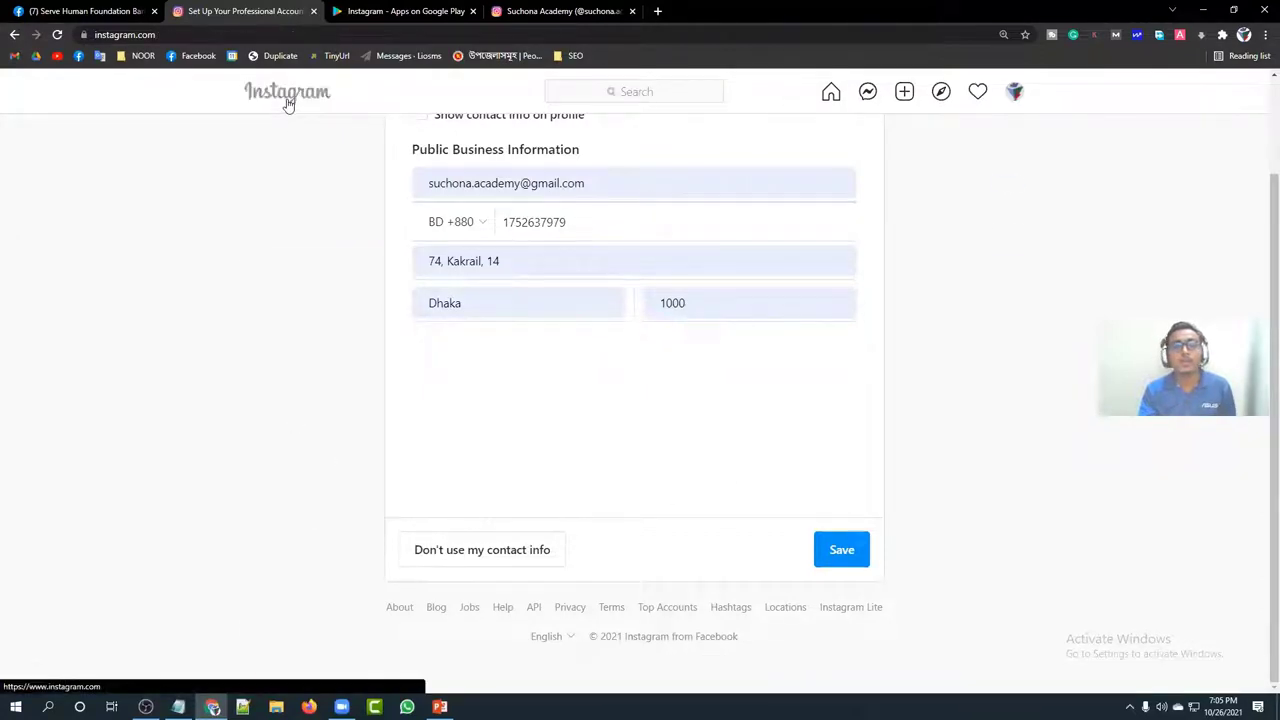
{"action": "left_click", "coordinate": [632, 14]}
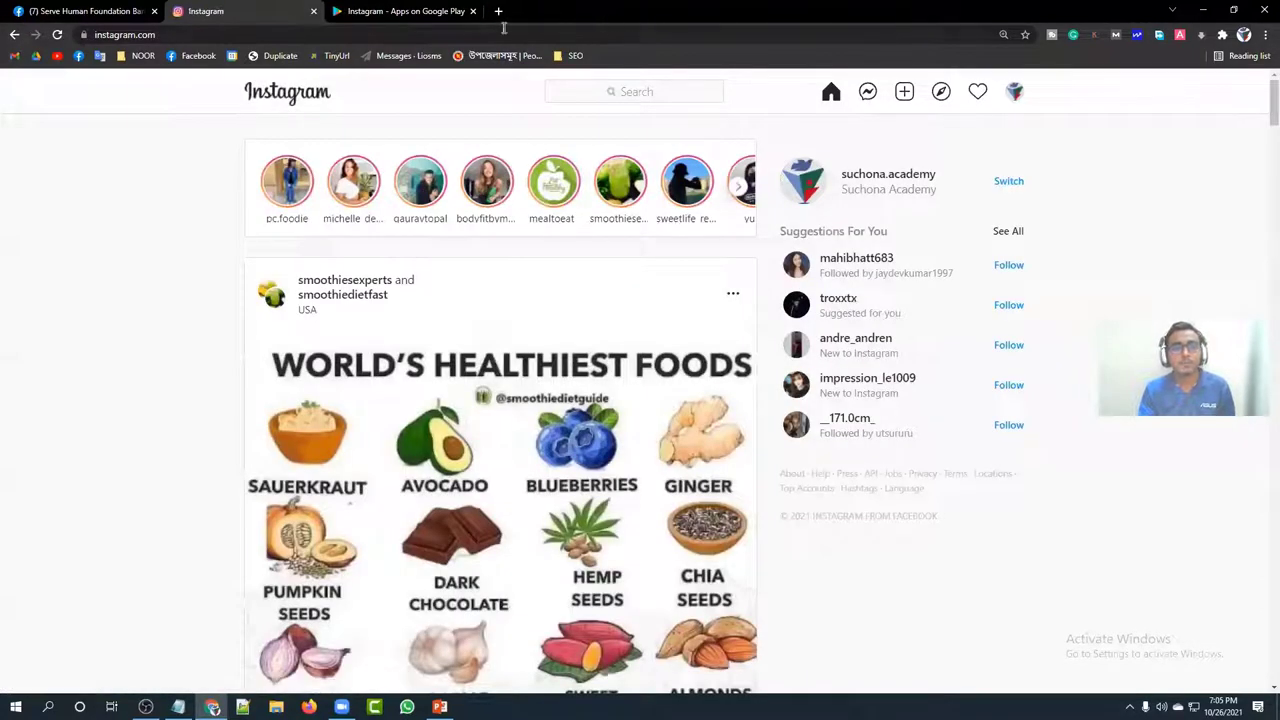
{"action": "left_click", "coordinate": [473, 11]}
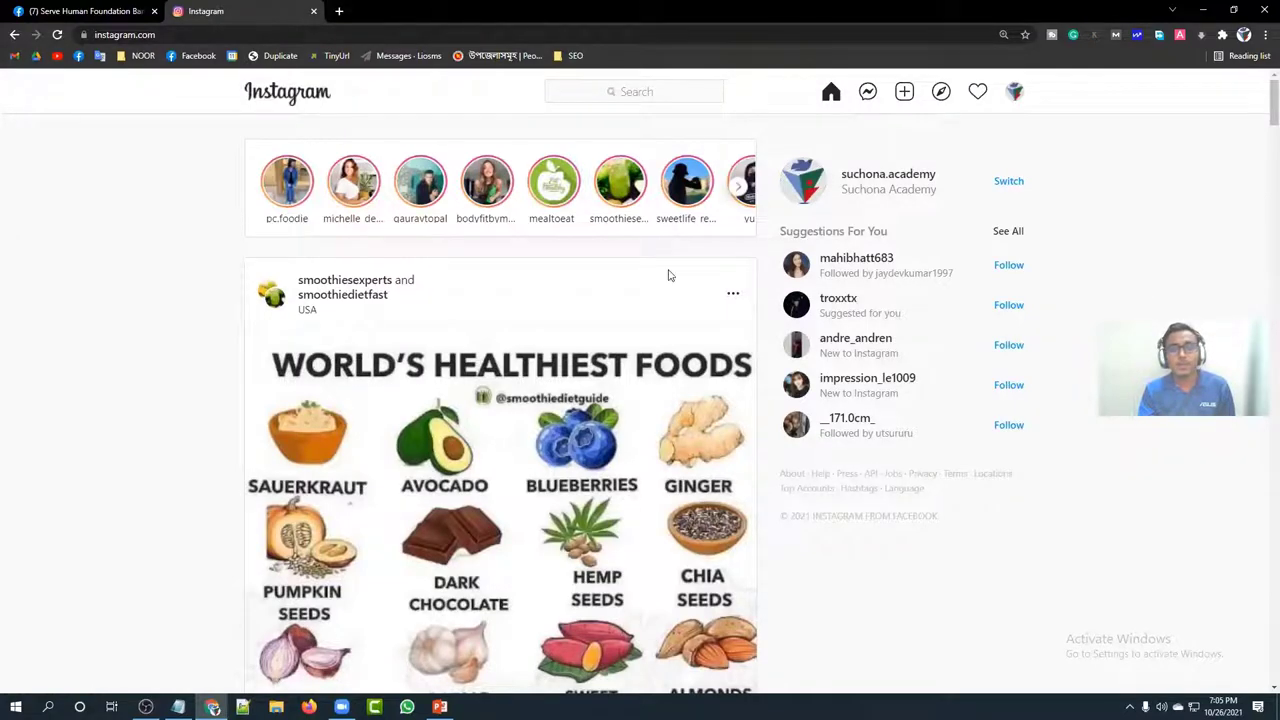
Open the account's profile, reload it and highlight the Product/Service category under the display name
{"action": "left_click", "coordinate": [1016, 93]}
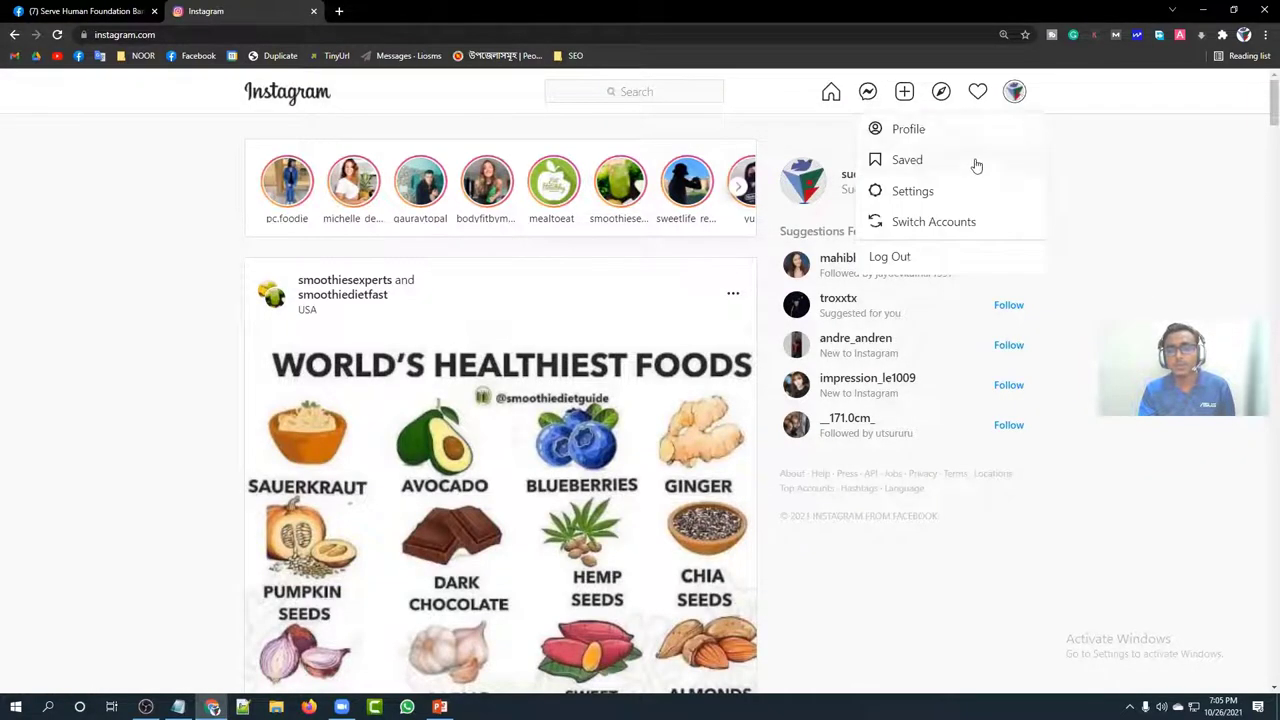
{"action": "left_click", "coordinate": [912, 128]}
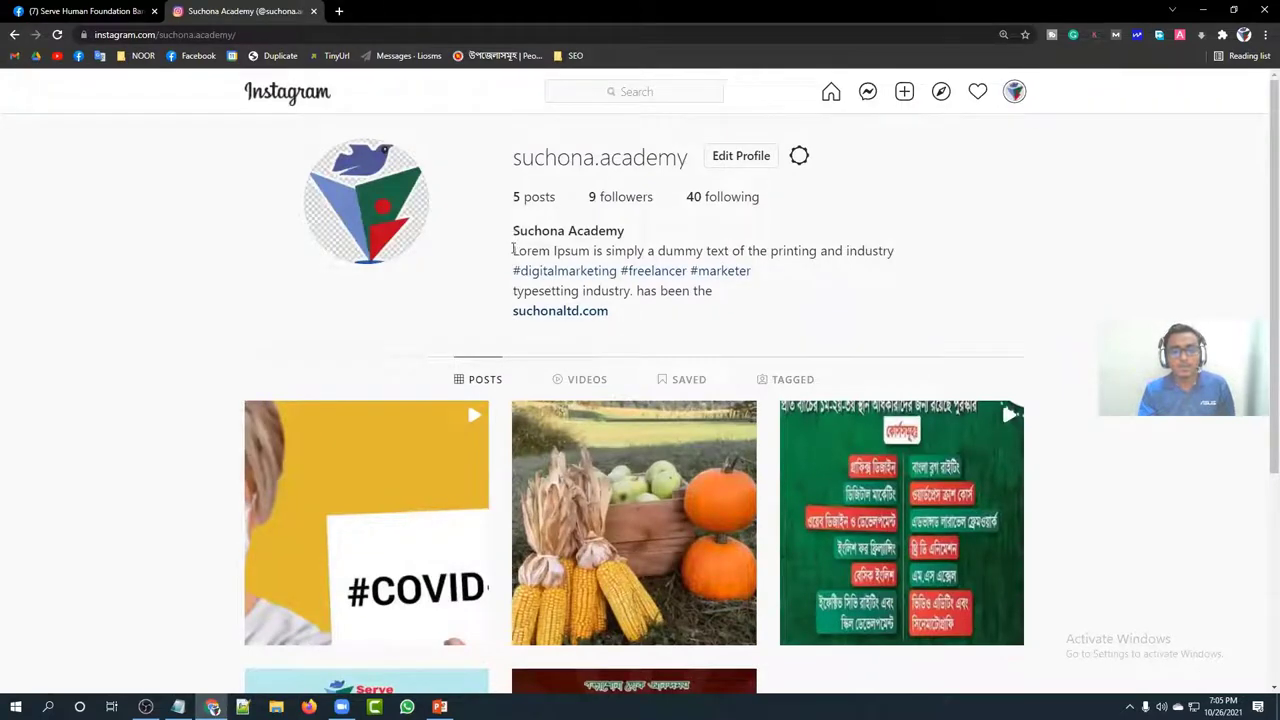
{"action": "left_click", "coordinate": [57, 35]}
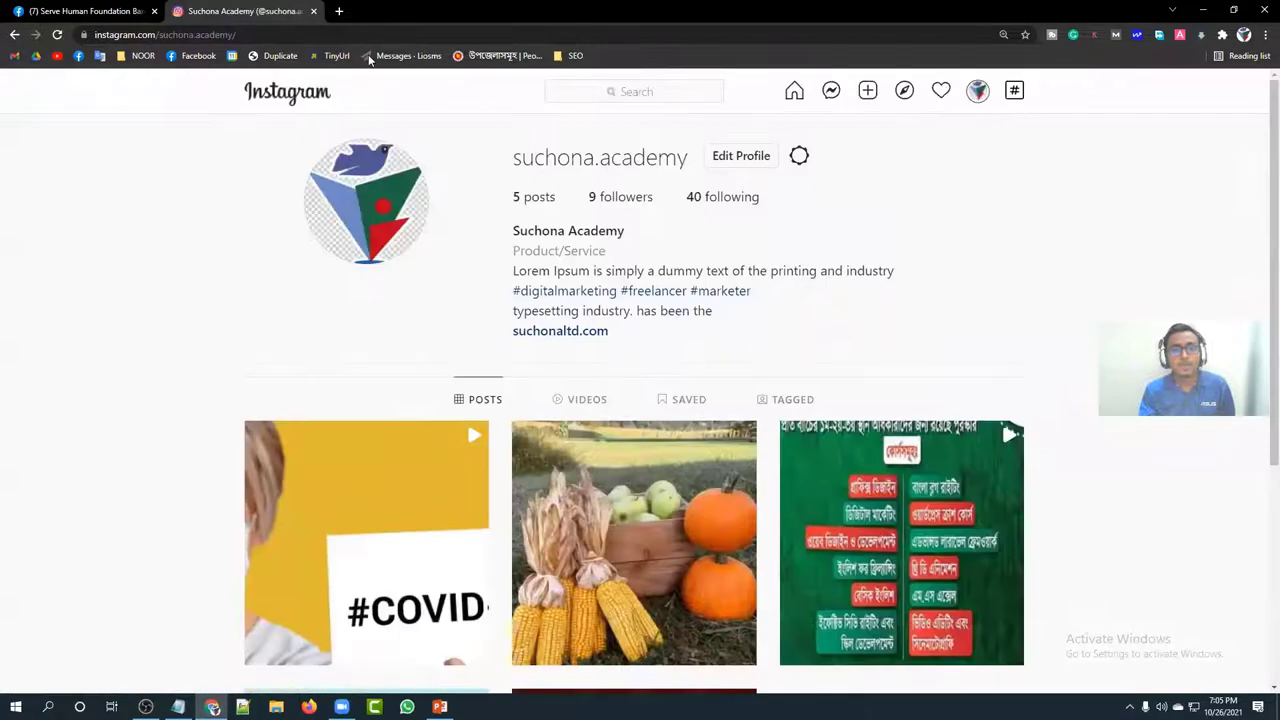
{"action": "mouse_move", "coordinate": [532, 251]}
{"action": "left_mouse_down"}
{"action": "mouse_move", "coordinate": [613, 259]}
{"action": "mouse_move", "coordinate": [513, 252]}
{"action": "left_mouse_up"}
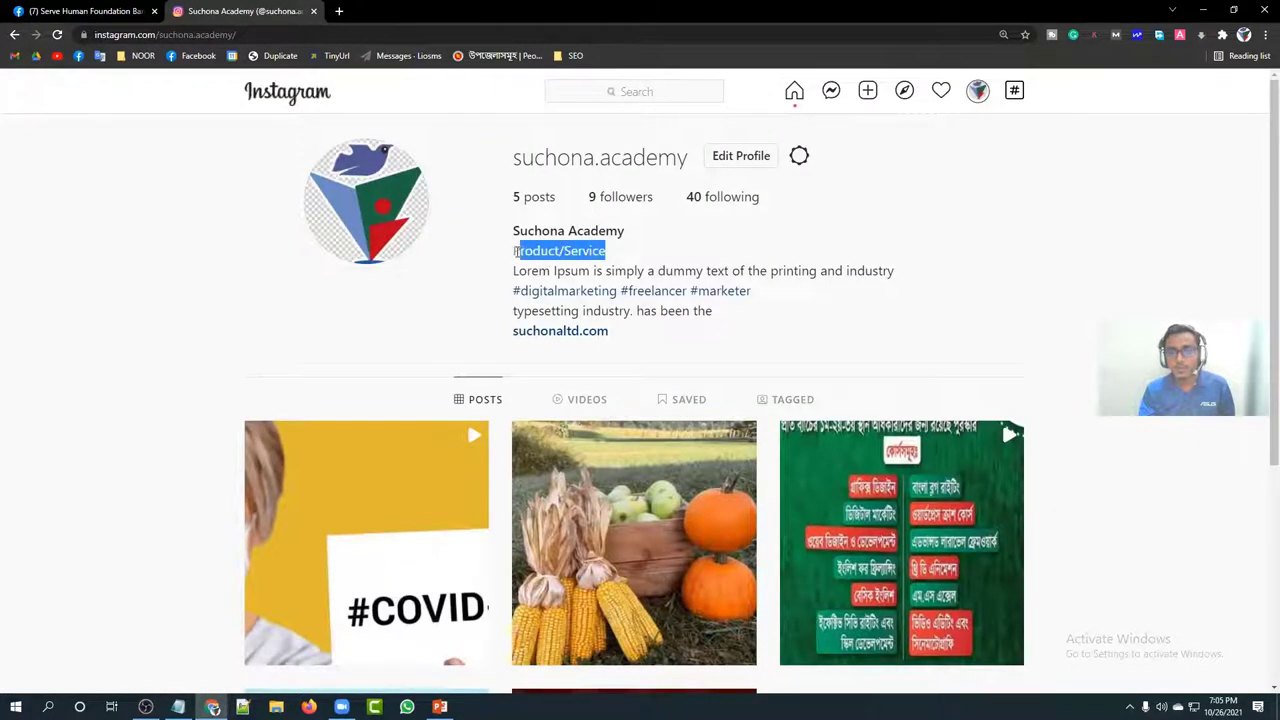
{"action": "left_click", "coordinate": [513, 252]}
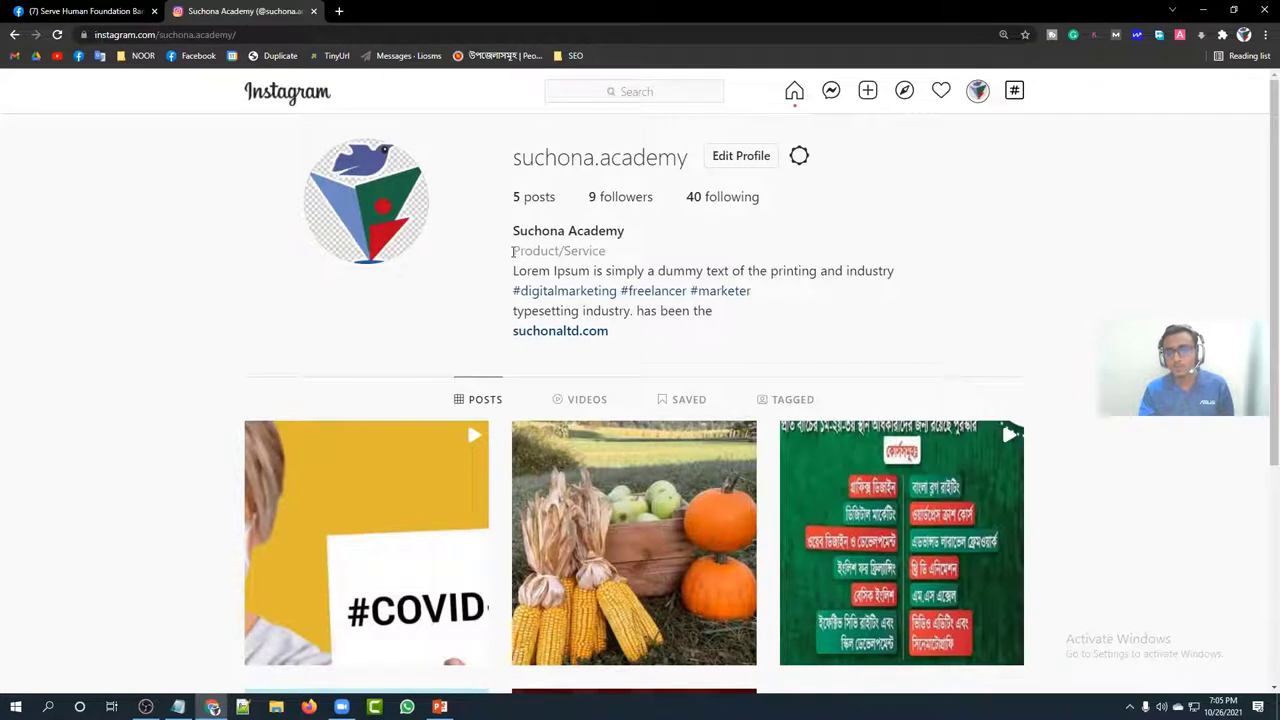
Point out the profile's display name and username, and examine the username within the profile's web address
{"action": "left_click_drag", "start_coordinate": [514, 231], "coordinate": [634, 234]}
{"action": "left_click", "coordinate": [644, 234]}
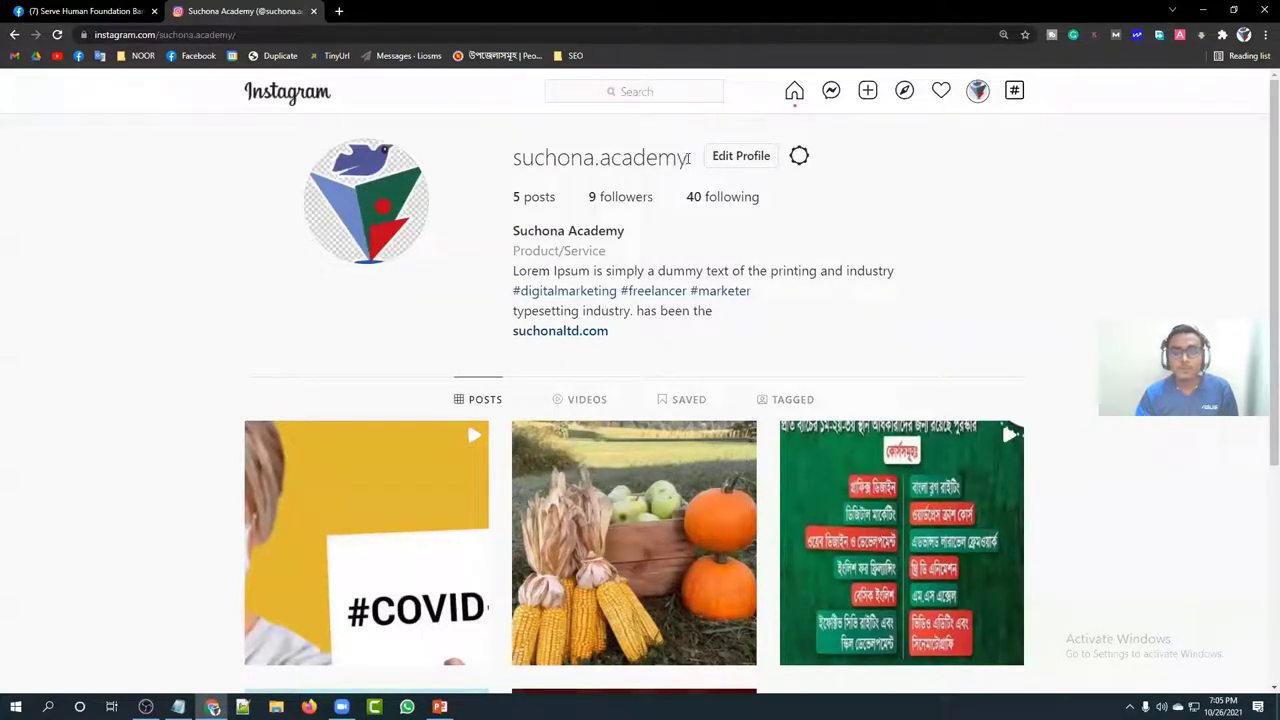
{"action": "left_click_drag", "start_coordinate": [688, 160], "coordinate": [534, 160]}
{"action": "left_click", "coordinate": [599, 161]}
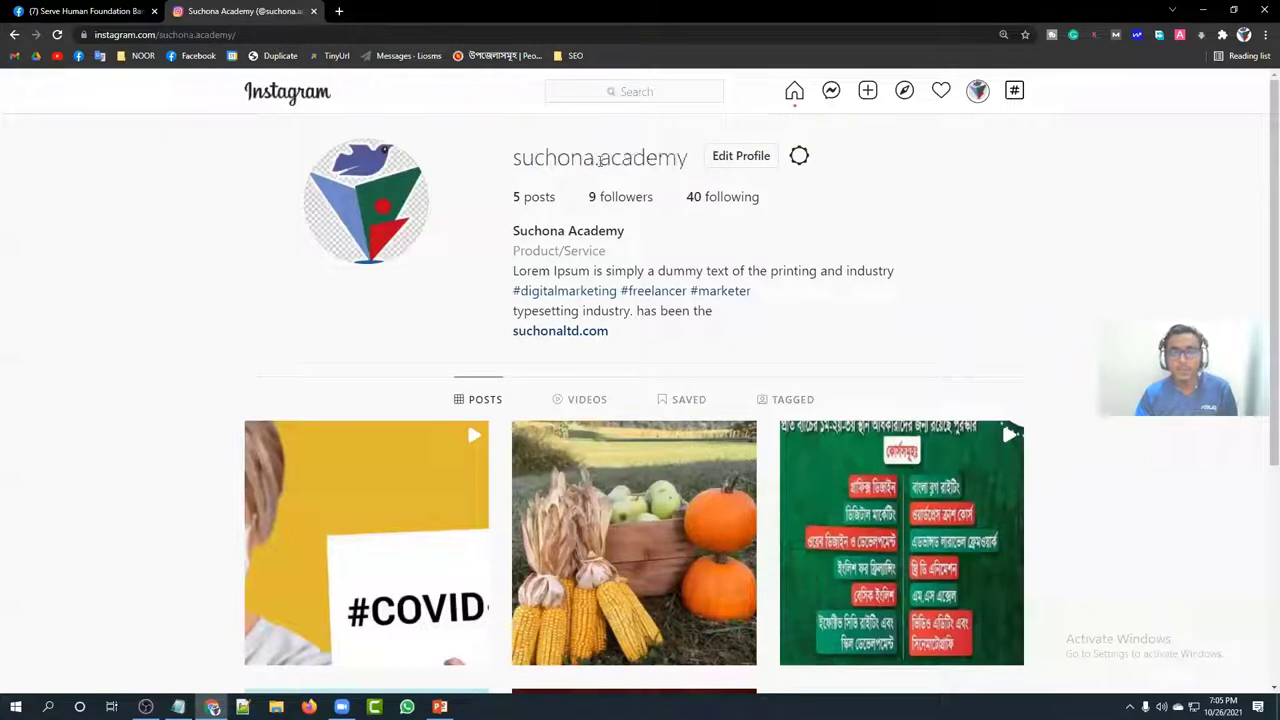
{"action": "left_click_drag", "start_coordinate": [627, 236], "coordinate": [530, 231]}
{"action": "left_click", "coordinate": [585, 231]}
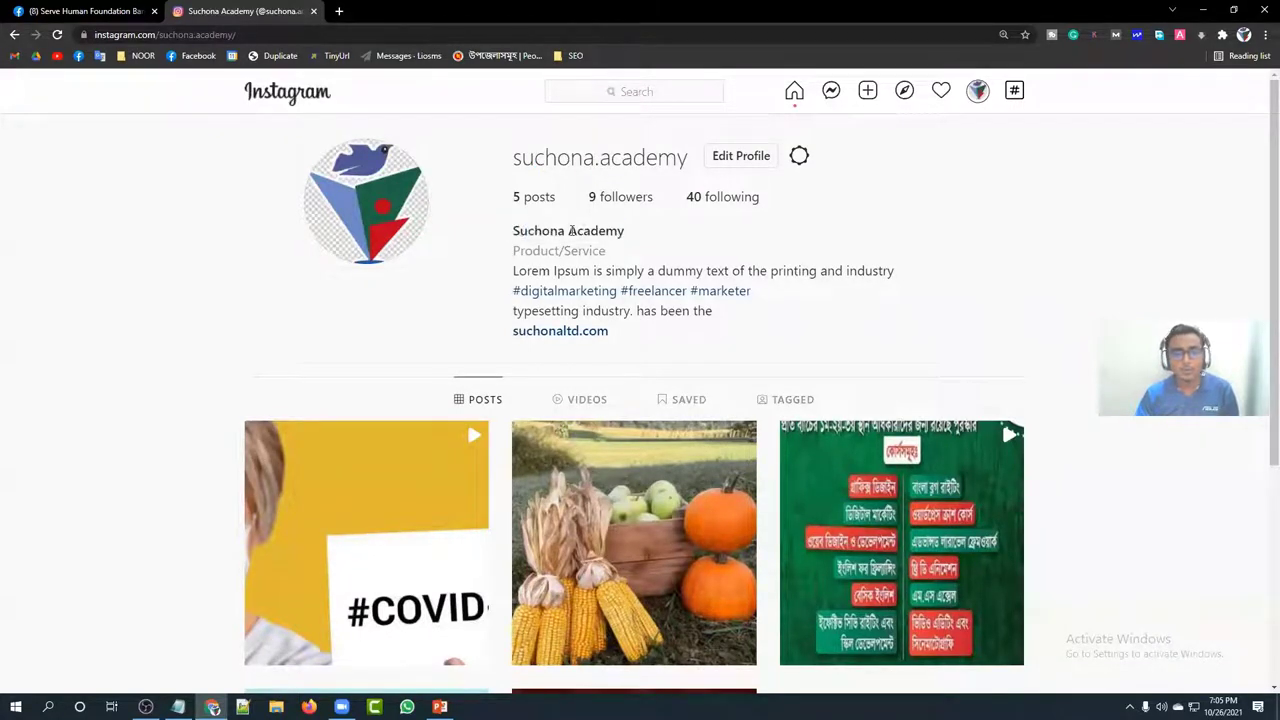
{"action": "left_click", "coordinate": [156, 36]}
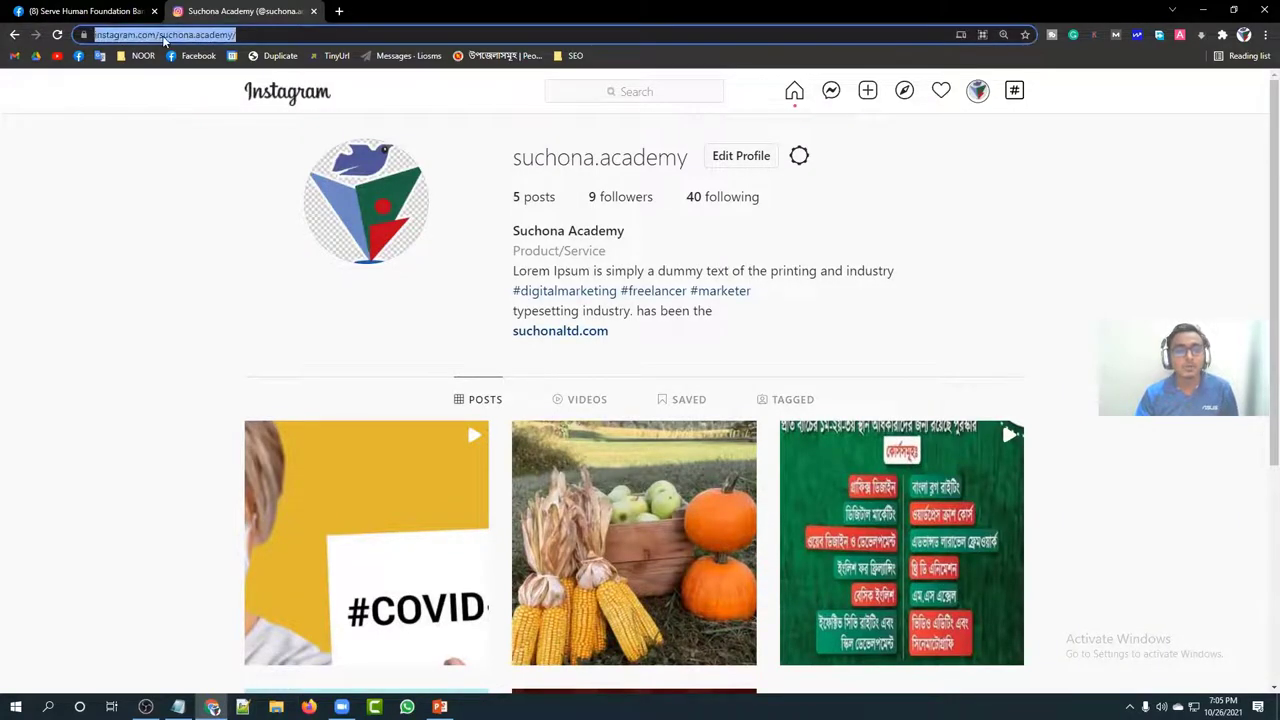
{"action": "left_click", "coordinate": [240, 36]}
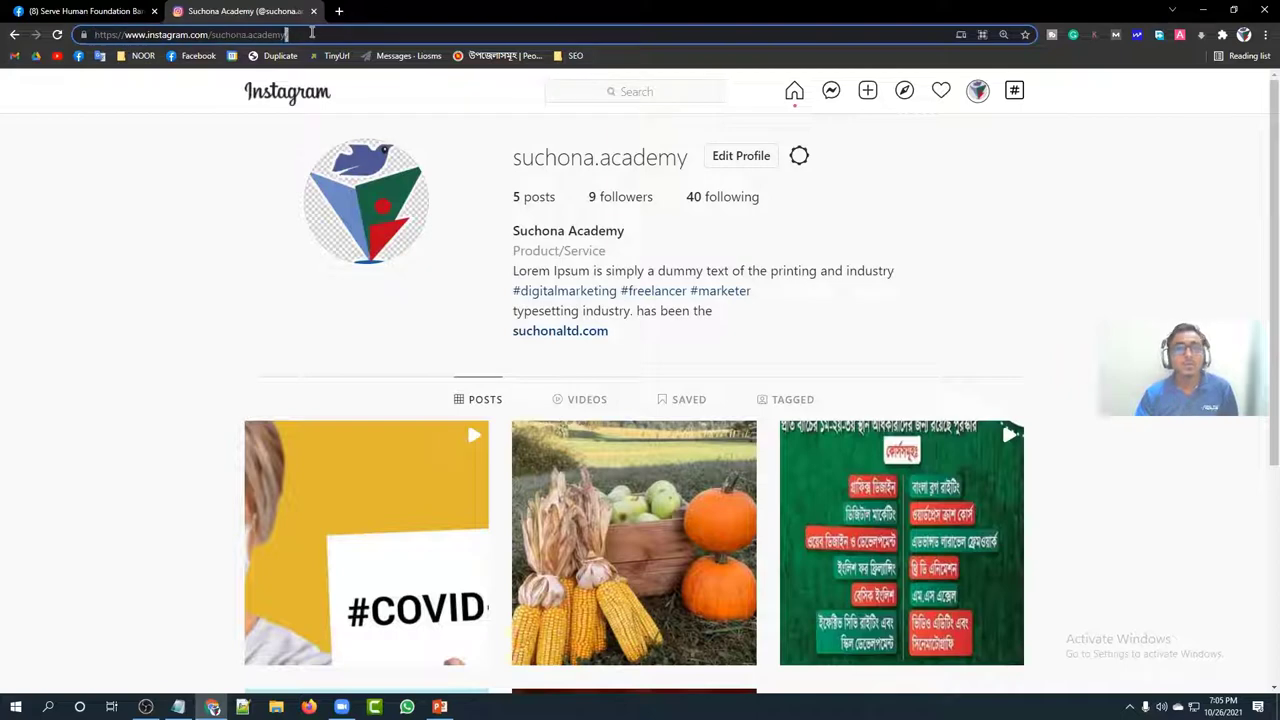
{"action": "left_click", "coordinate": [170, 204]}
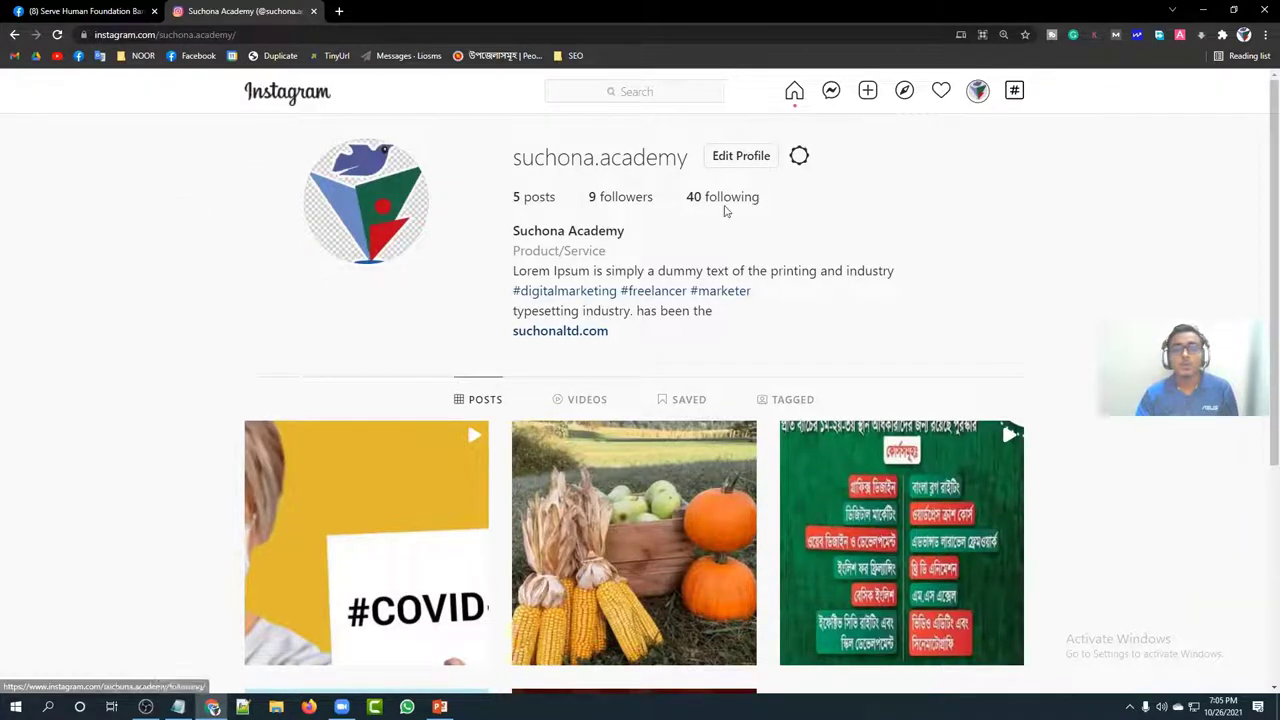
Open the profile for editing, remove the current profile photo and upload only logo.png in its place
{"action": "left_click", "coordinate": [740, 160]}
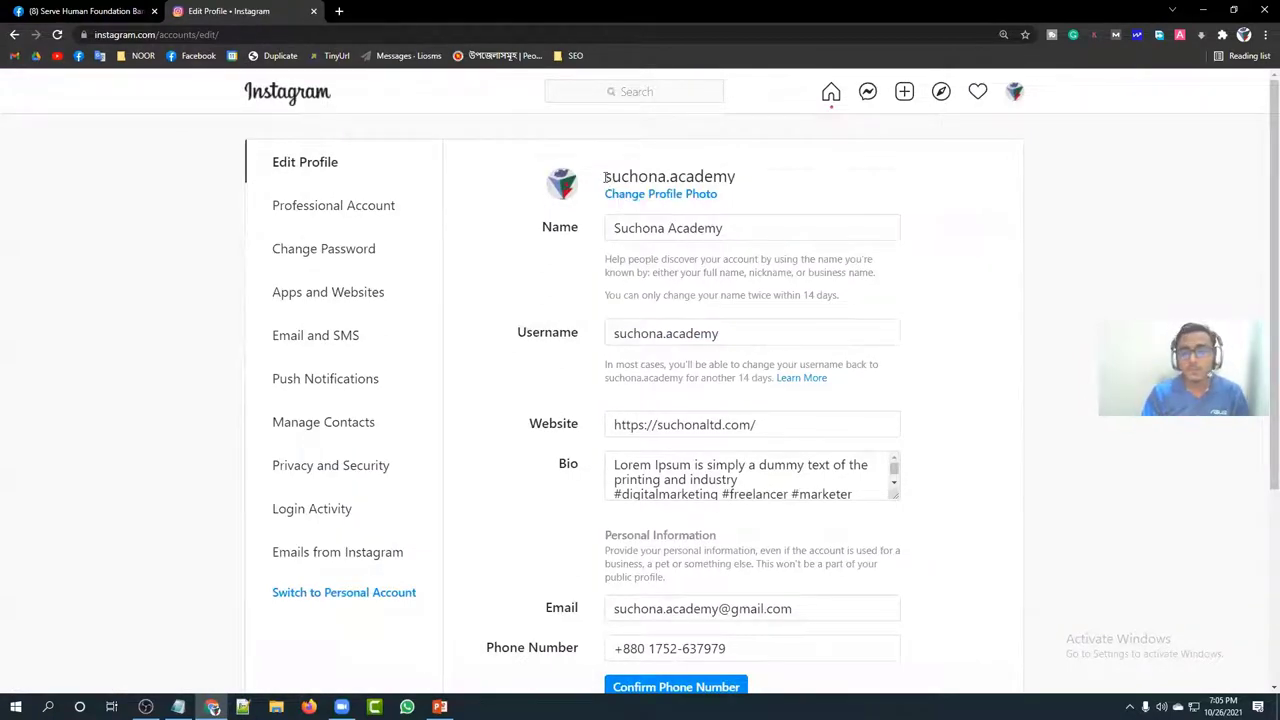
{"action": "left_click", "coordinate": [657, 196]}
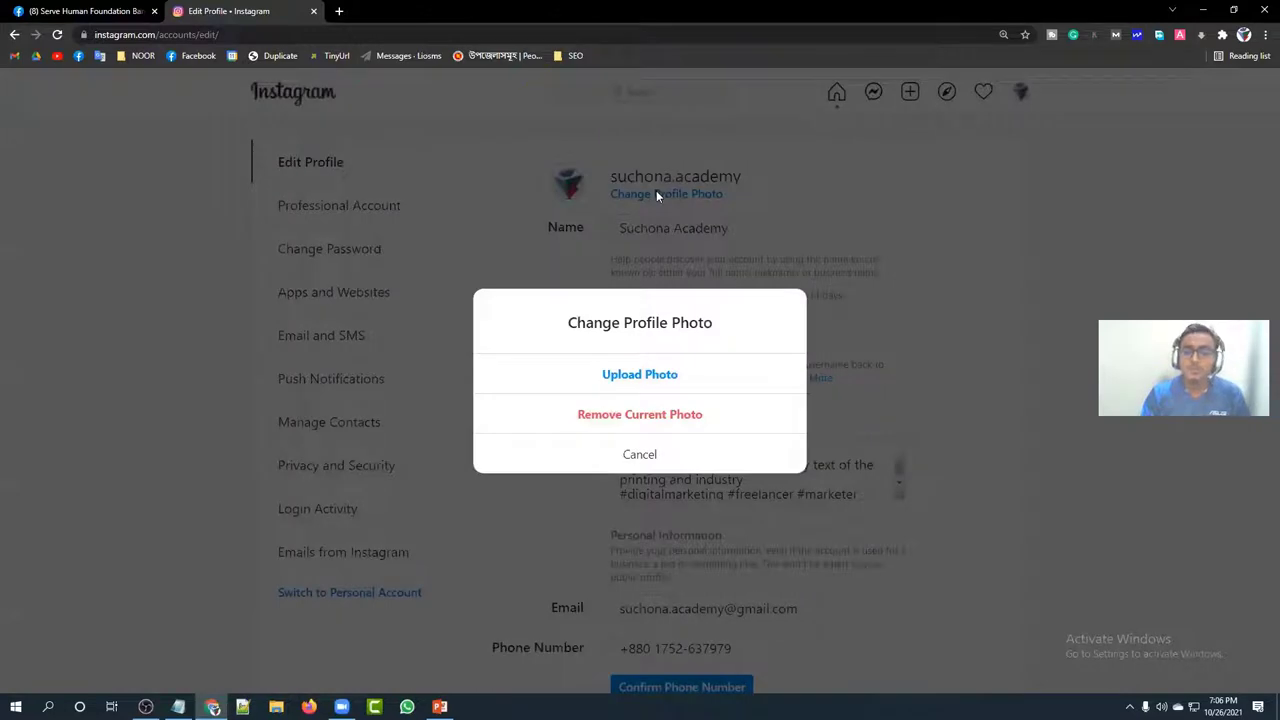
{"action": "left_click", "coordinate": [648, 414]}
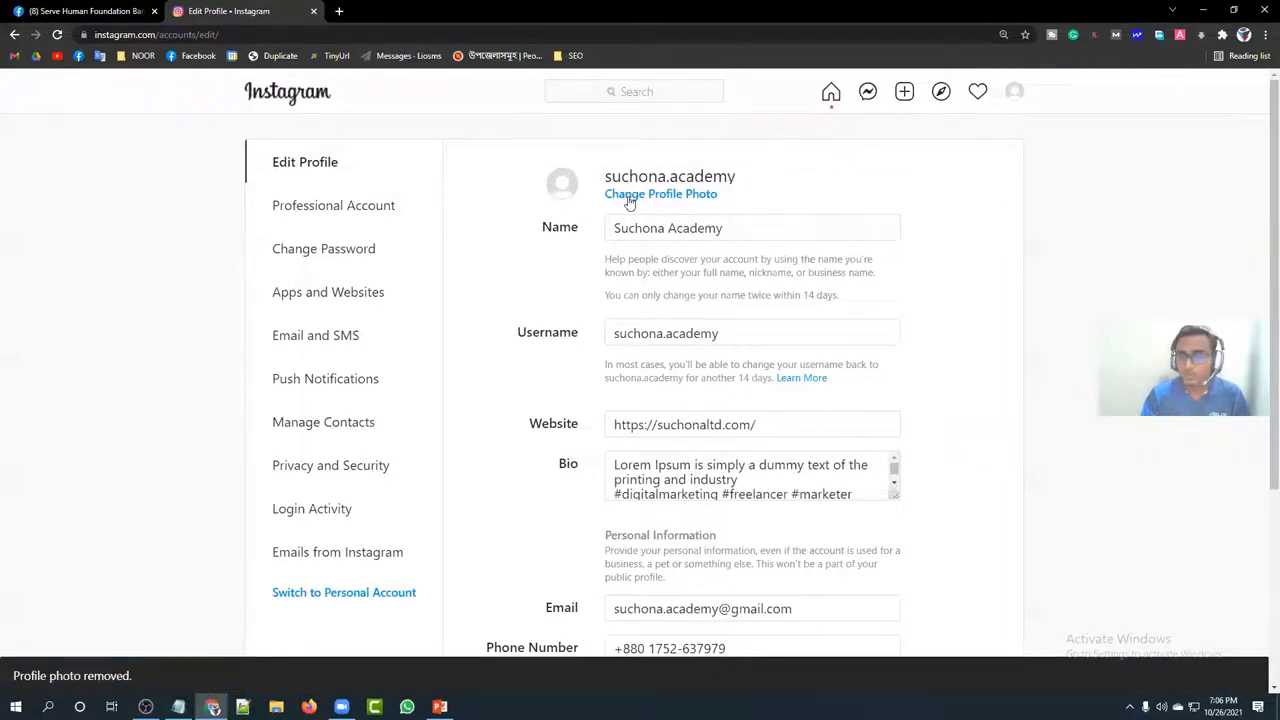
{"action": "left_click", "coordinate": [629, 197]}
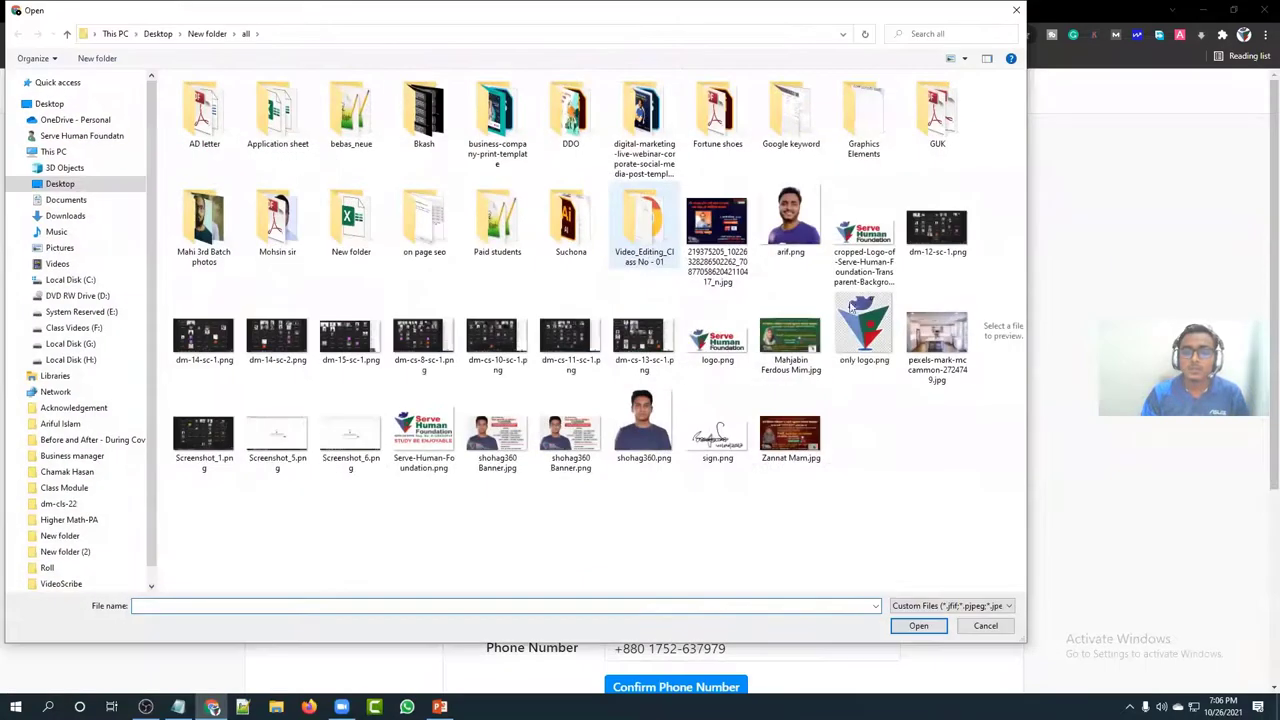
{"action": "double_click", "coordinate": [870, 330]}
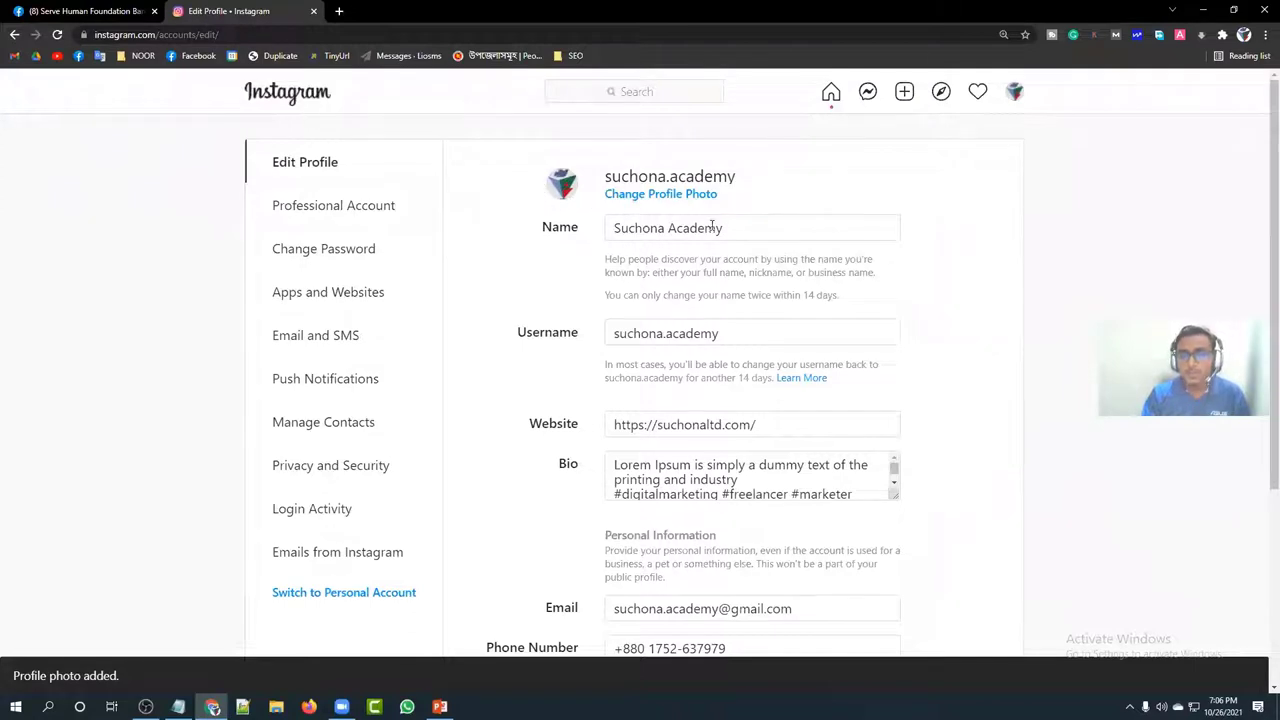
Highlight the Name field's text, and open the account's own Instagram profile in a new browser tab
{"action": "left_click_drag", "start_coordinate": [742, 227], "coordinate": [518, 235]}
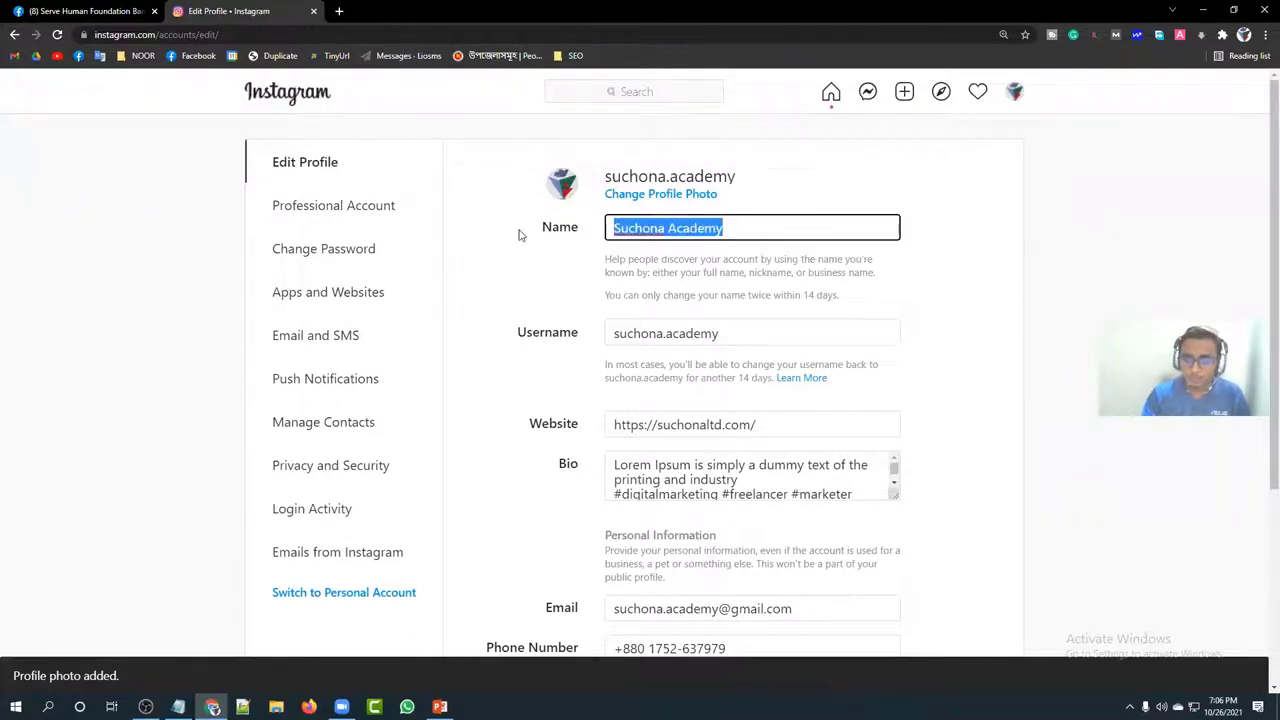
{"action": "left_click", "coordinate": [668, 228]}
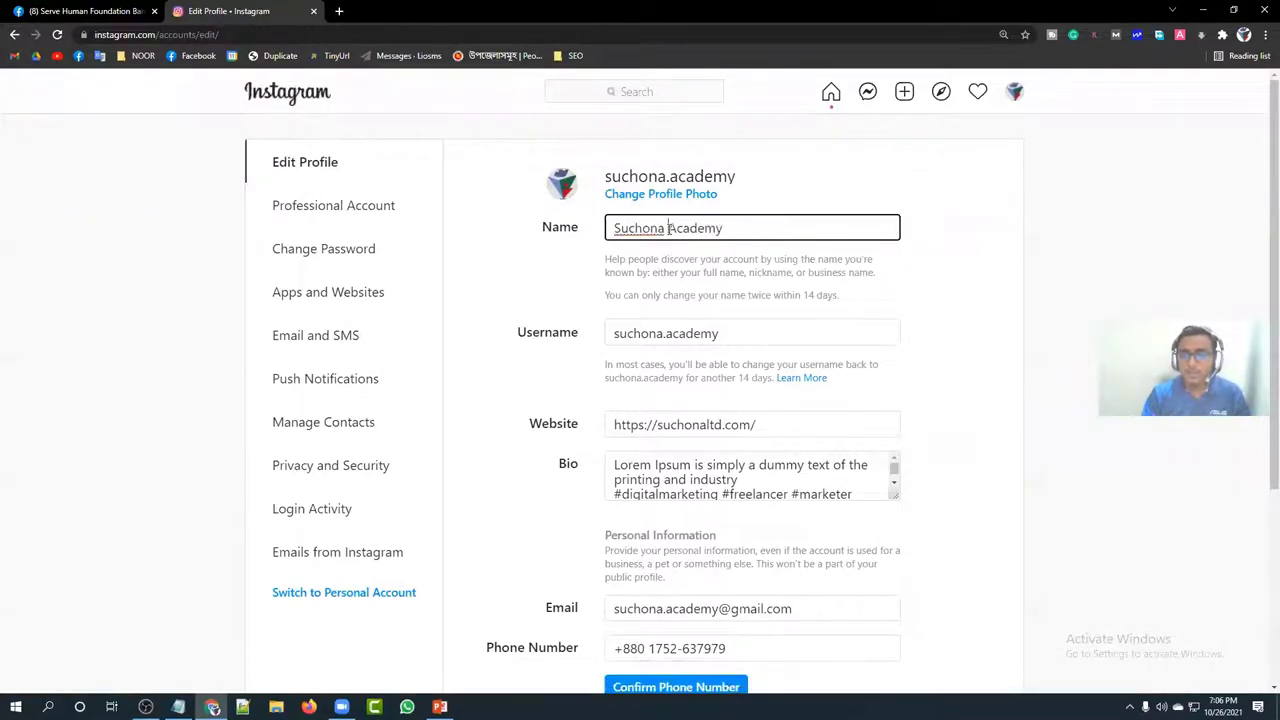
{"action": "left_click", "coordinate": [339, 11]}
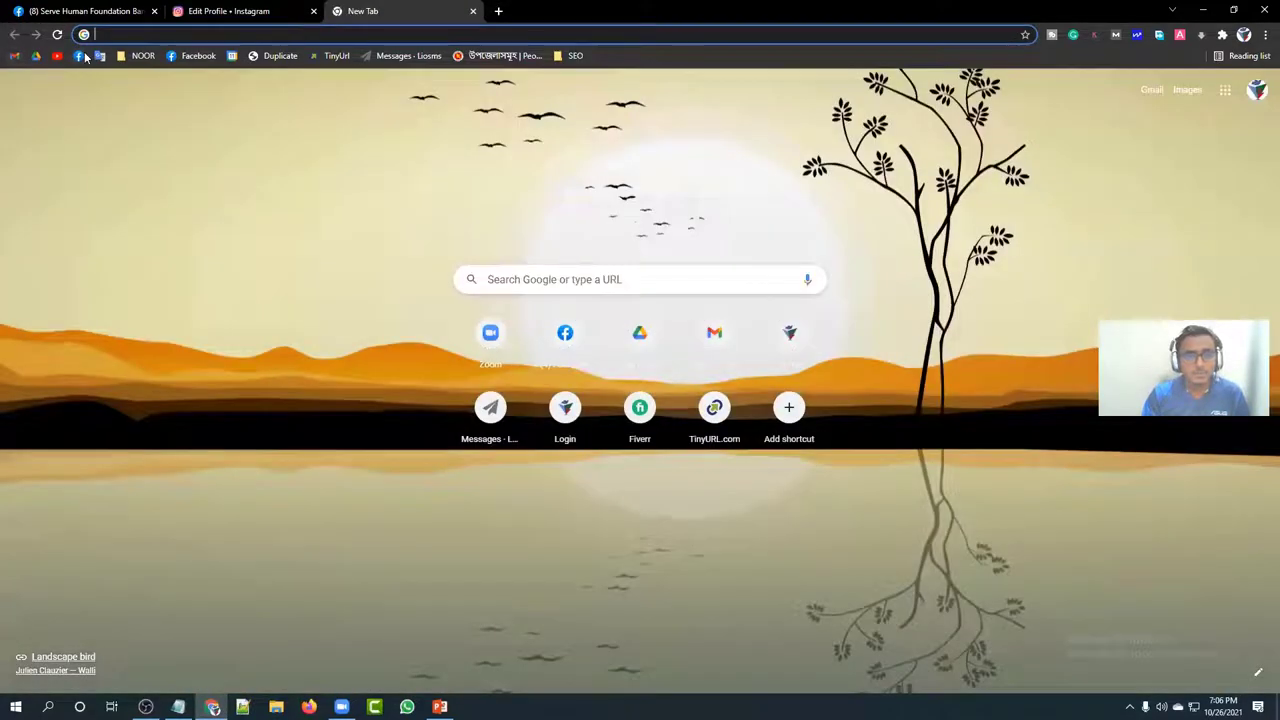
{"action": "type", "text": "in"}
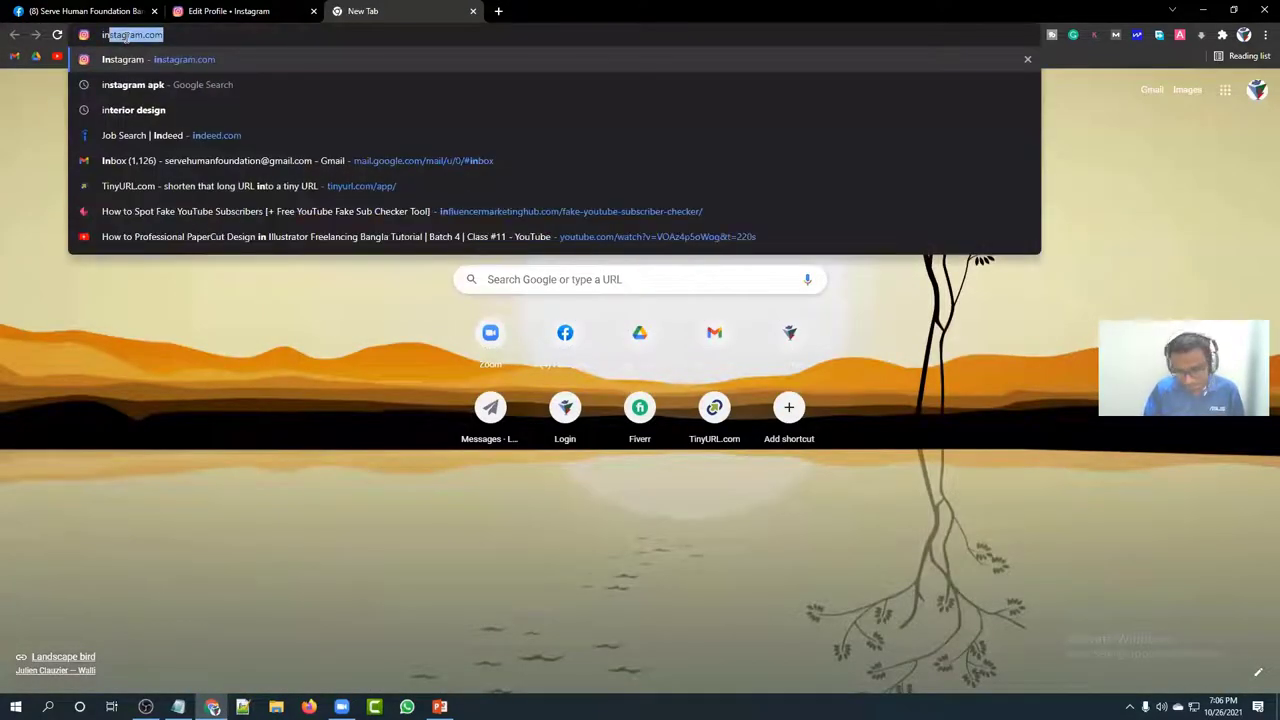
{"action": "key", "text": "Return"}
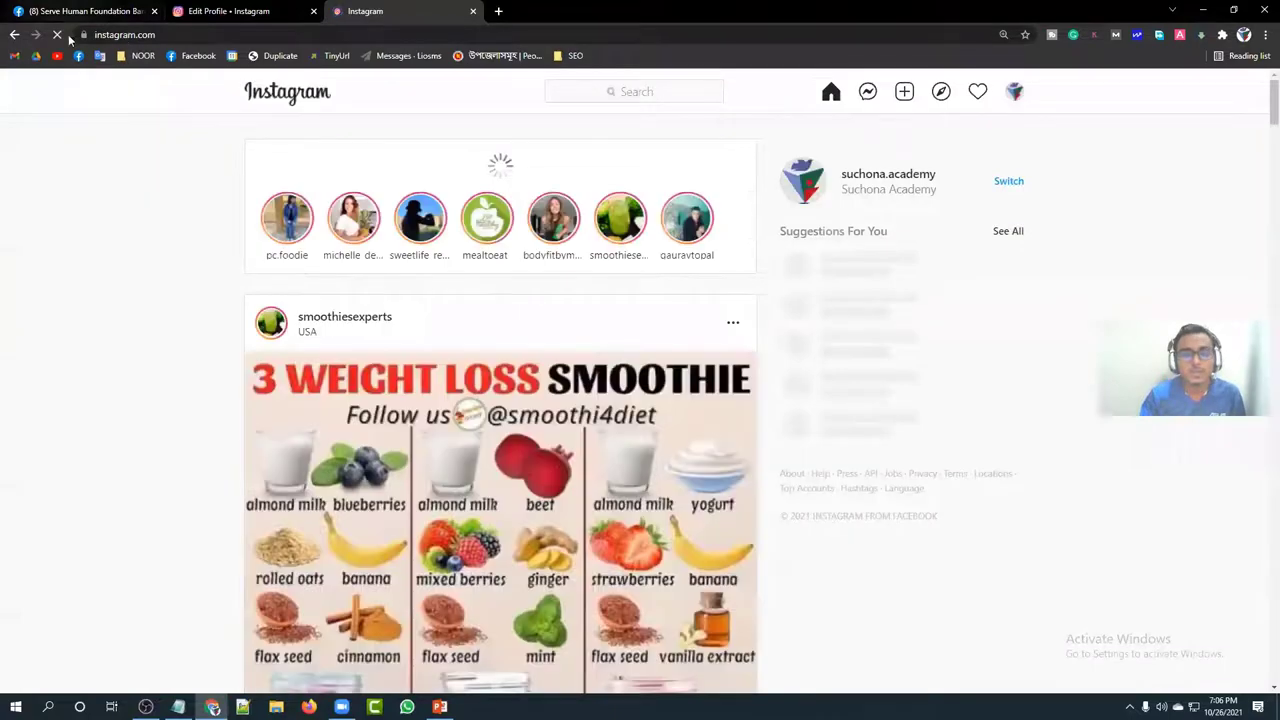
{"action": "left_click", "coordinate": [1016, 91]}
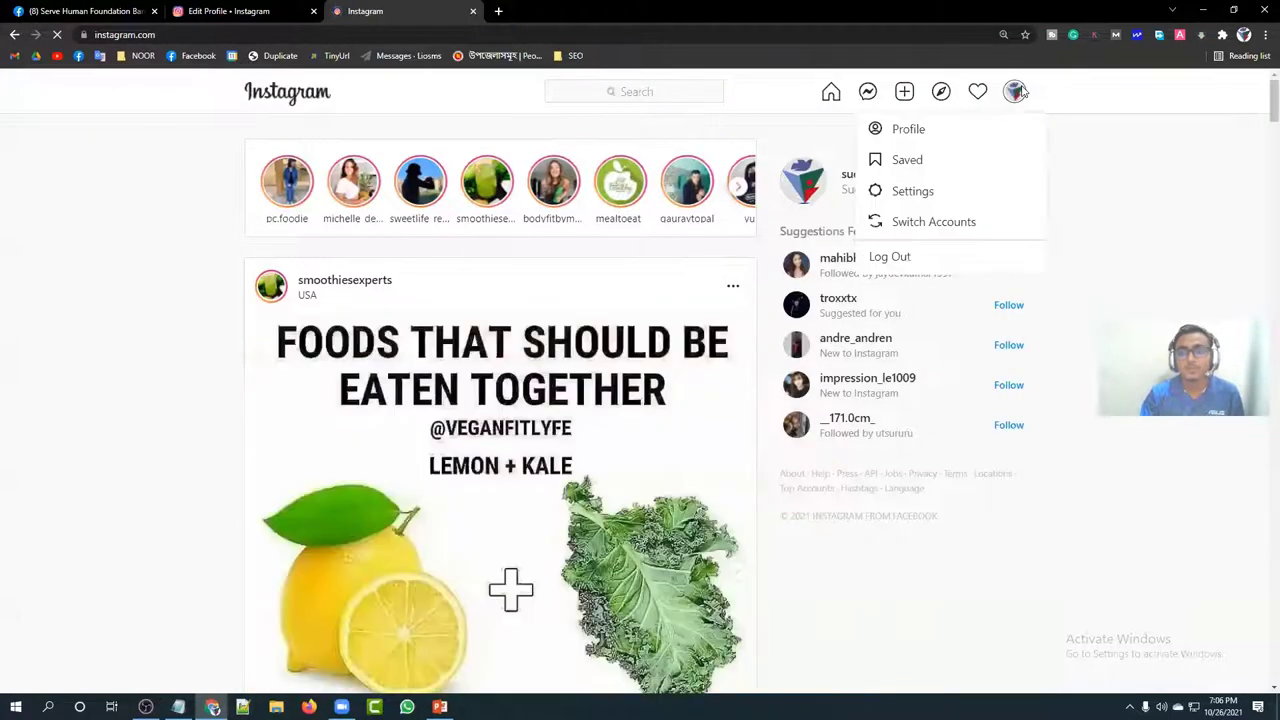
{"action": "left_click", "coordinate": [983, 129]}
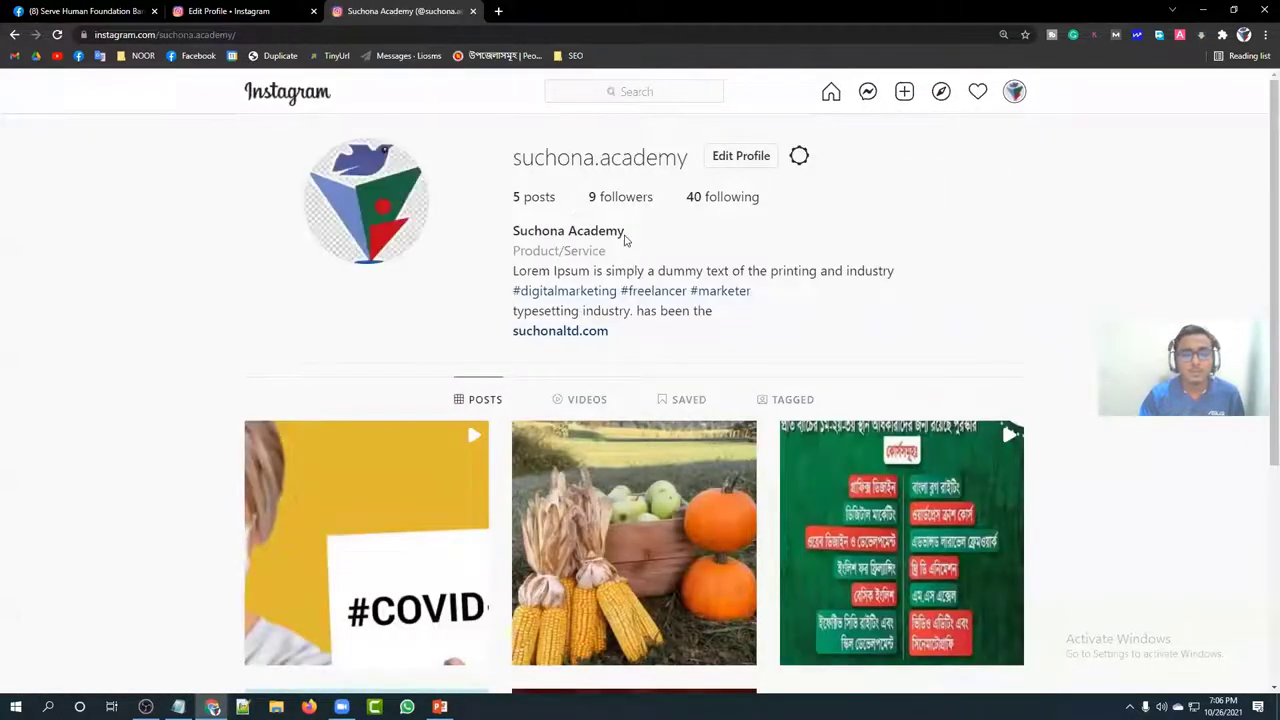
Compare the display name on the profile page with the Name field in the profile editing form
{"action": "left_click_drag", "start_coordinate": [624, 230], "coordinate": [508, 232]}
{"action": "left_click", "coordinate": [240, 11]}
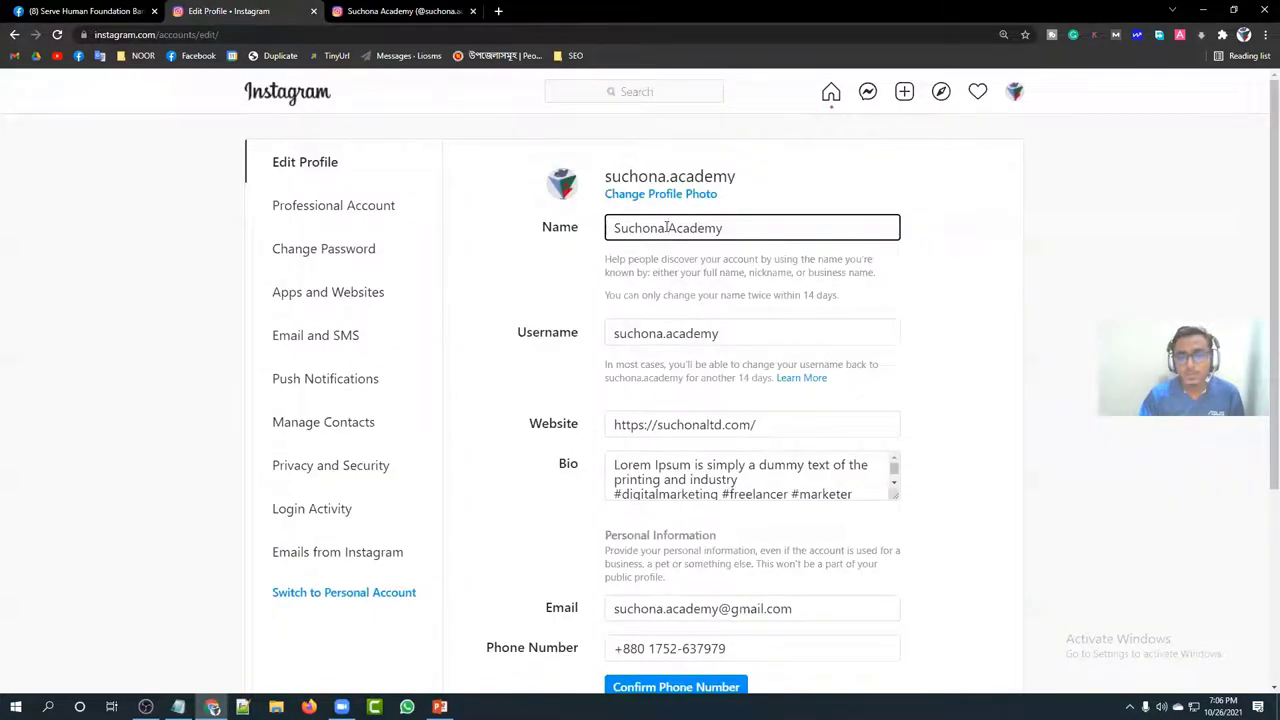
{"action": "left_click", "coordinate": [666, 228]}
{"action": "left_click", "coordinate": [893, 278]}
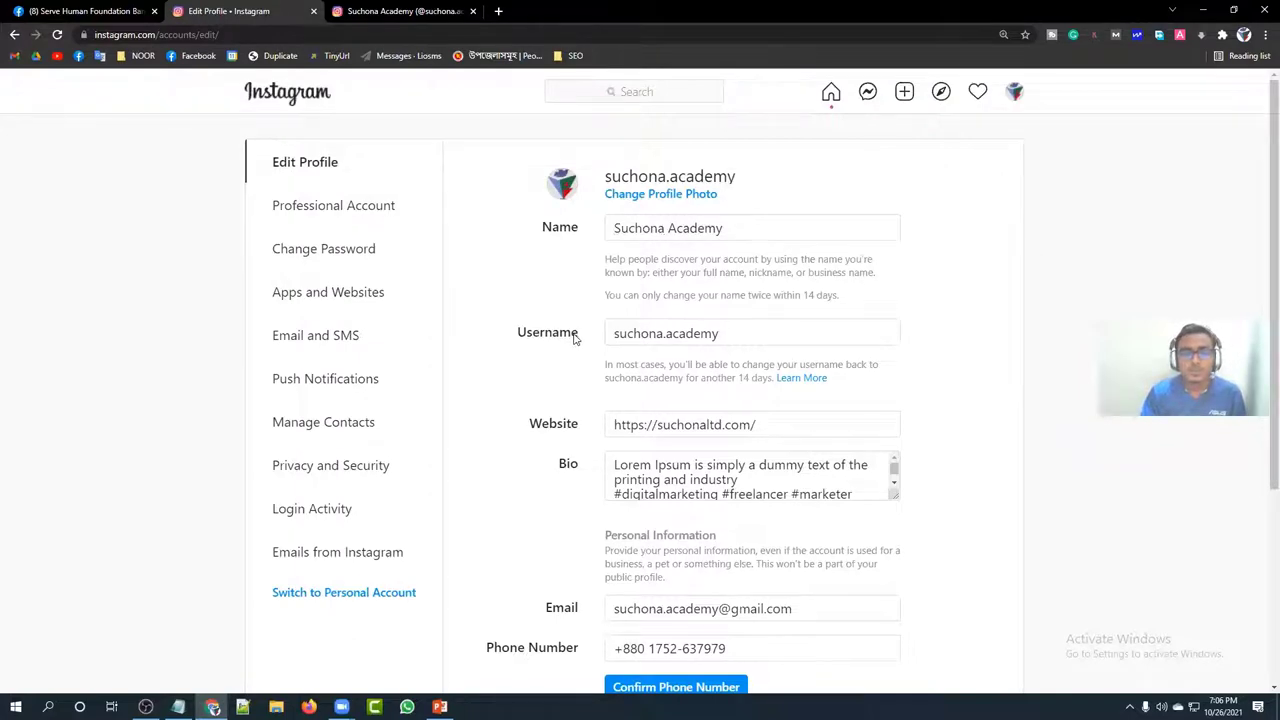
Return to the profile page and highlight the username above the follower counts to examine how it is written
{"action": "left_click", "coordinate": [338, 10]}
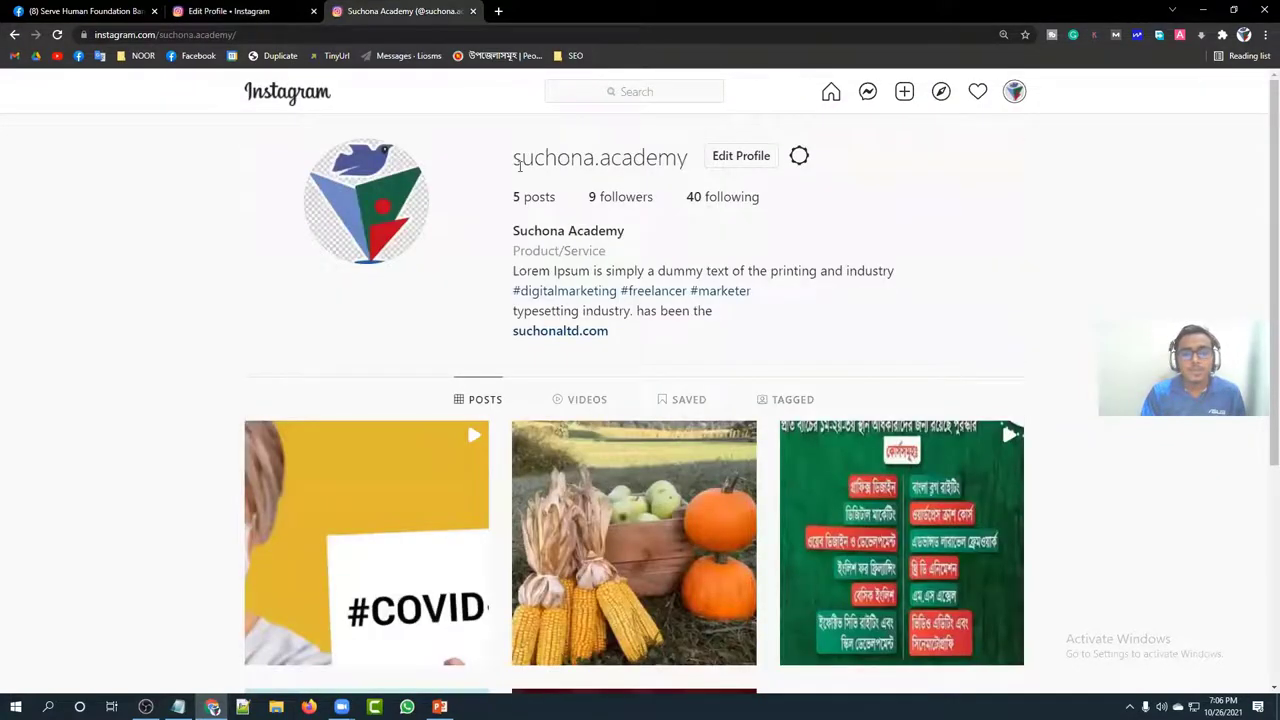
{"action": "left_click_drag", "start_coordinate": [517, 162], "coordinate": [690, 163]}
{"action": "left_click", "coordinate": [691, 165]}
{"action": "left_click", "coordinate": [535, 160]}
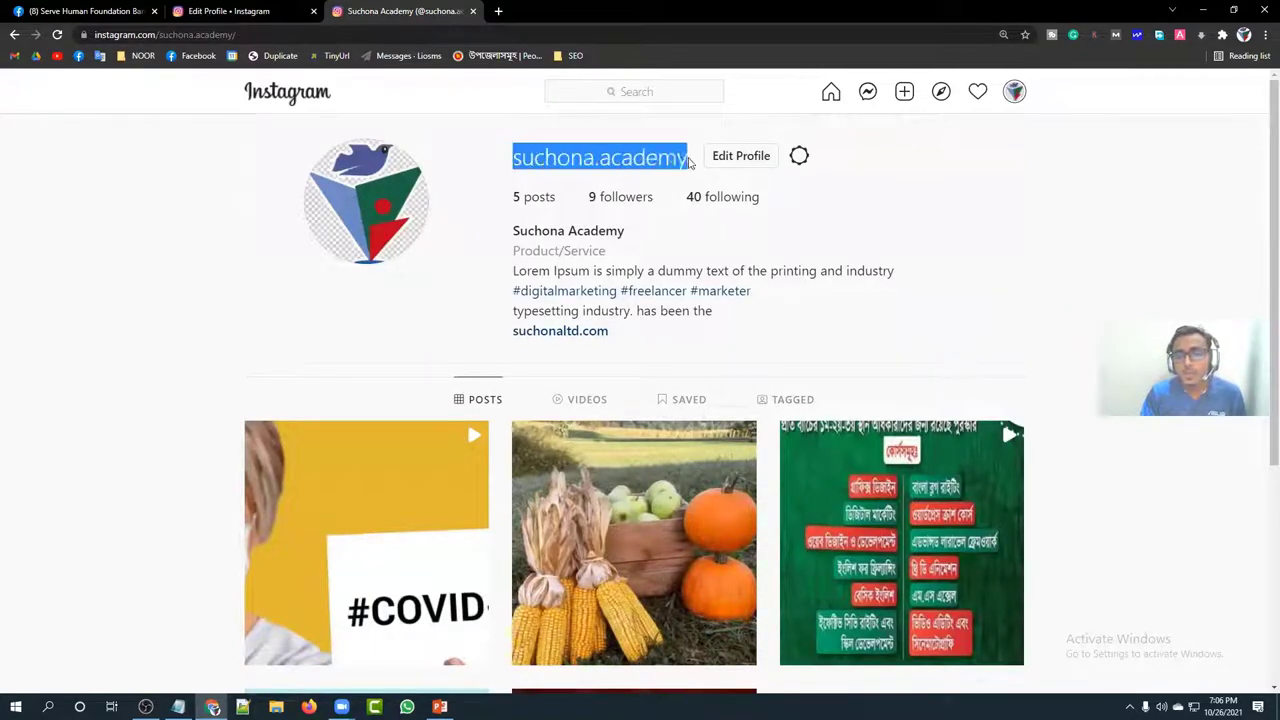
{"action": "left_click", "coordinate": [682, 160]}
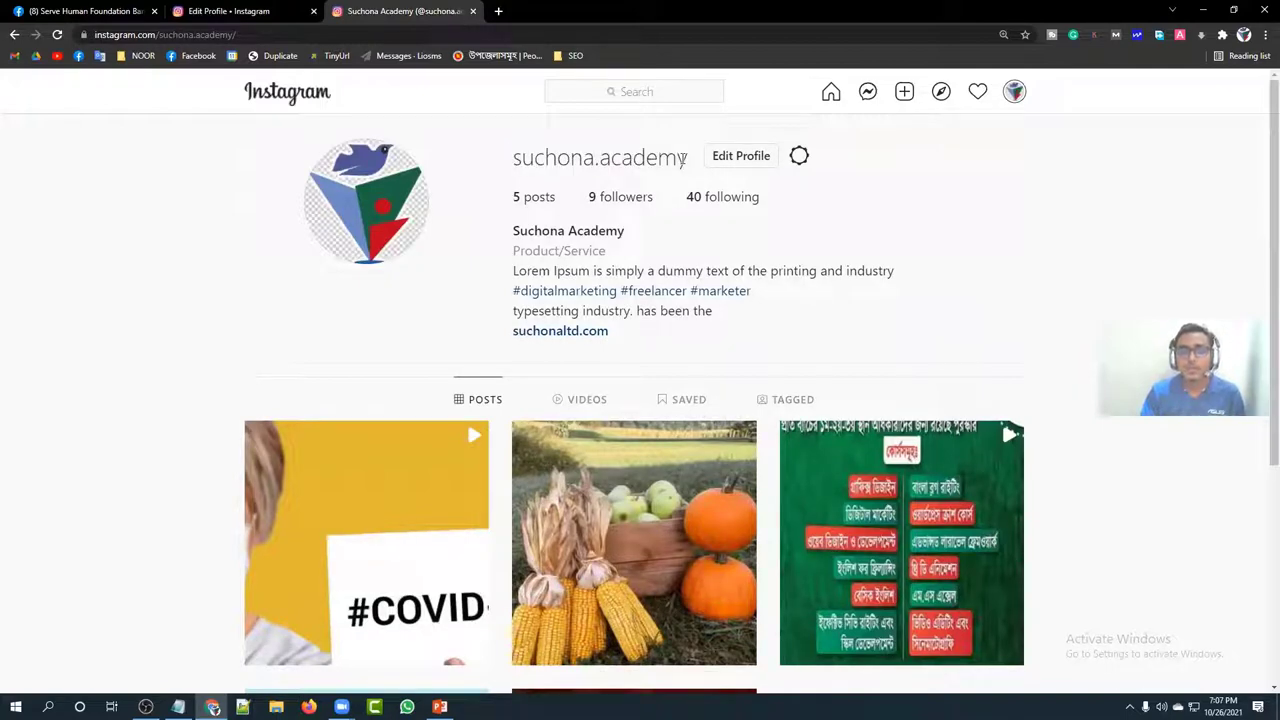
{"action": "left_click_drag", "start_coordinate": [688, 160], "coordinate": [509, 160]}
{"action": "left_click", "coordinate": [516, 160]}
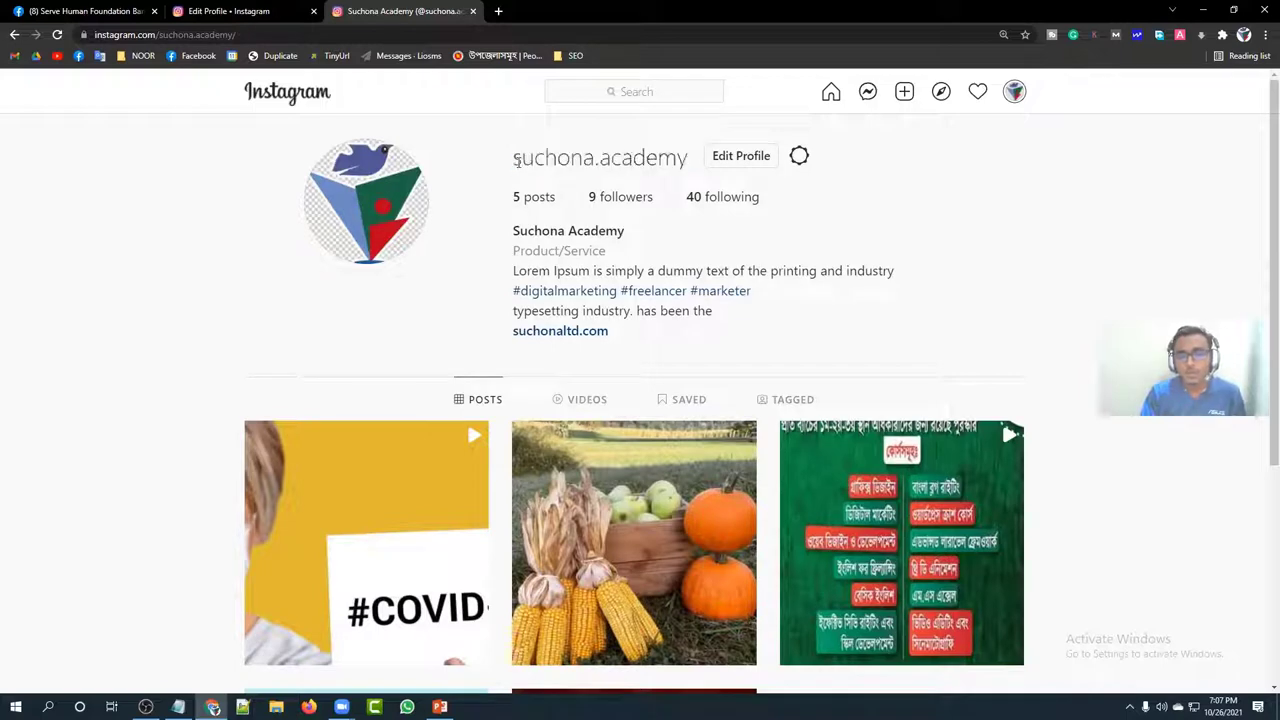
{"action": "left_click_drag", "start_coordinate": [516, 160], "coordinate": [679, 158]}
{"action": "left_click", "coordinate": [676, 158]}
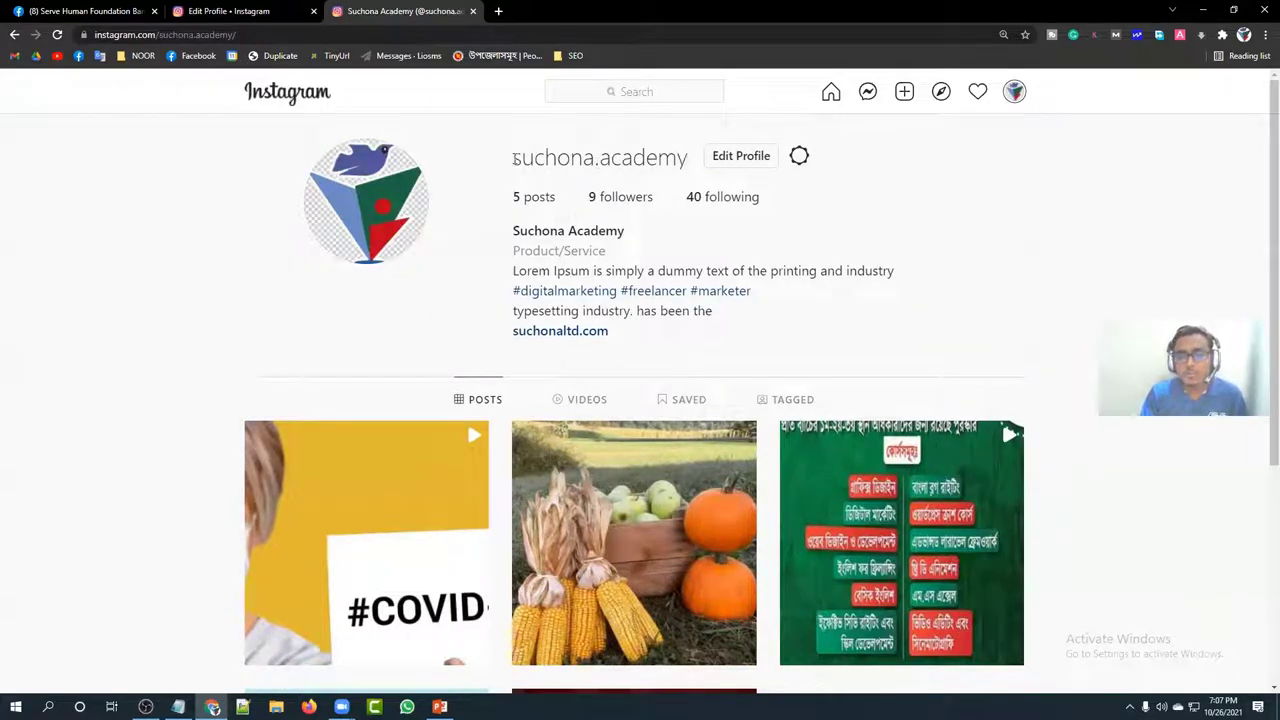
{"action": "left_click_drag", "start_coordinate": [512, 158], "coordinate": [689, 163]}
{"action": "left_click", "coordinate": [689, 163]}
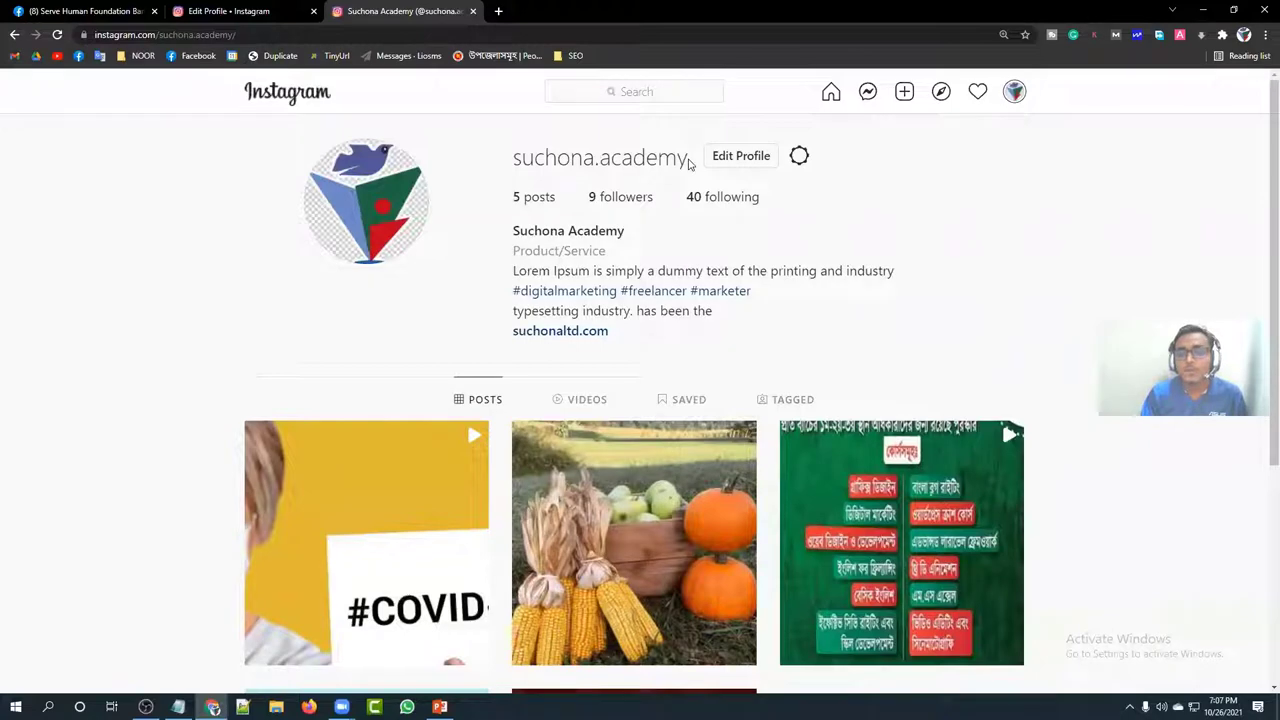
{"action": "left_click_drag", "start_coordinate": [689, 163], "coordinate": [508, 168]}
{"action": "left_click", "coordinate": [500, 167]}
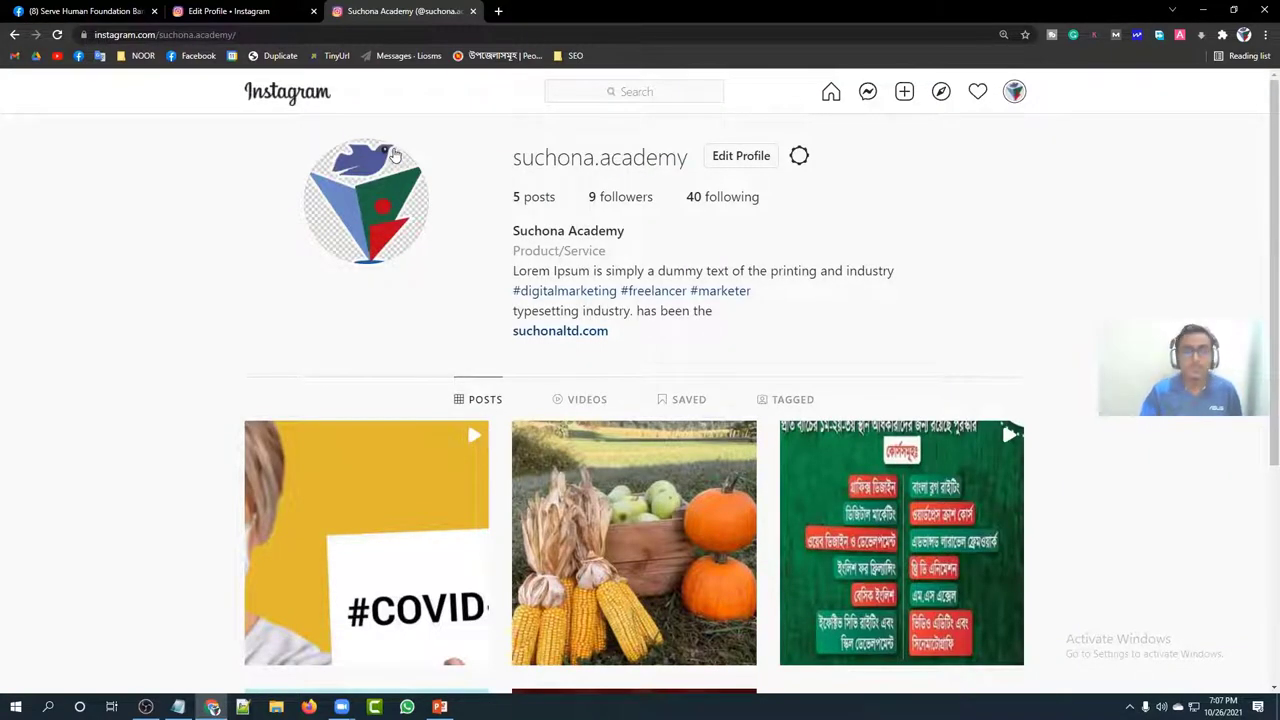
{"action": "mouse_move", "coordinate": [440, 707]}
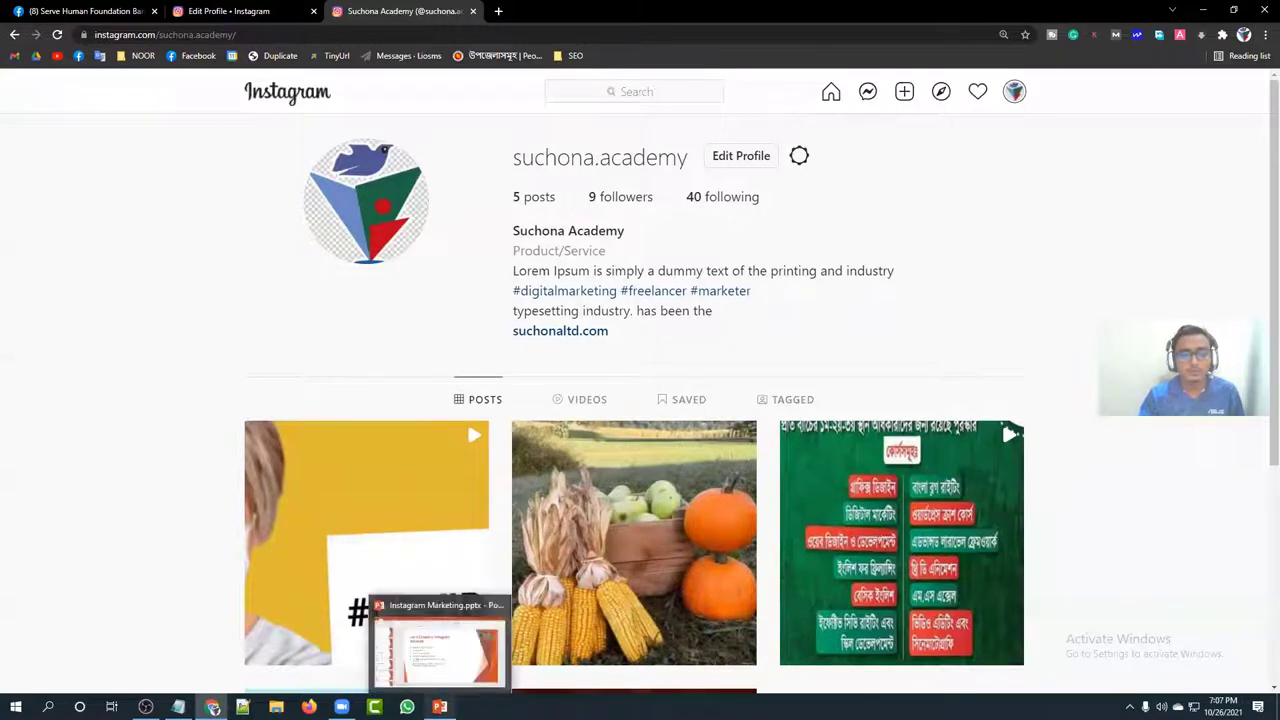
Return to the profile editing form and point out its Name and Username fields
{"action": "left_click", "coordinate": [228, 11]}
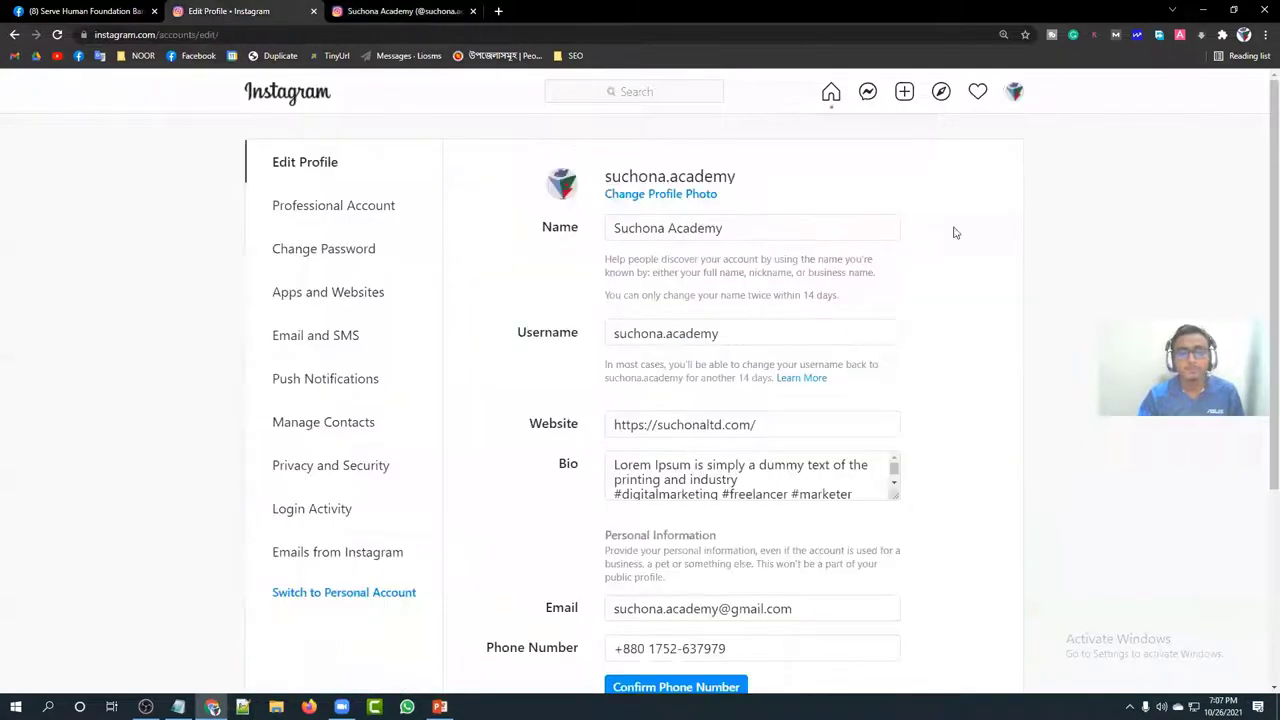
{"action": "left_click", "coordinate": [750, 226]}
{"action": "scroll", "coordinate": [781, 253], "scroll_direction": "down", "scroll_amount": 1}
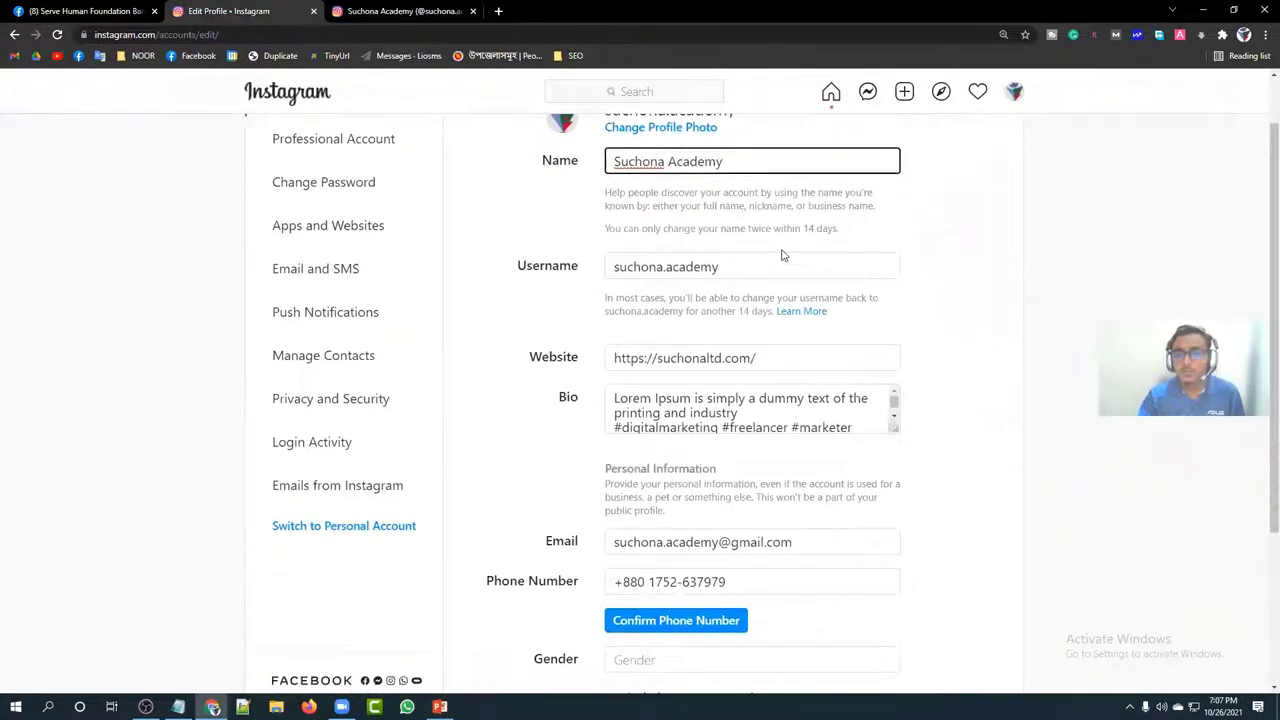
{"action": "left_click", "coordinate": [734, 266]}
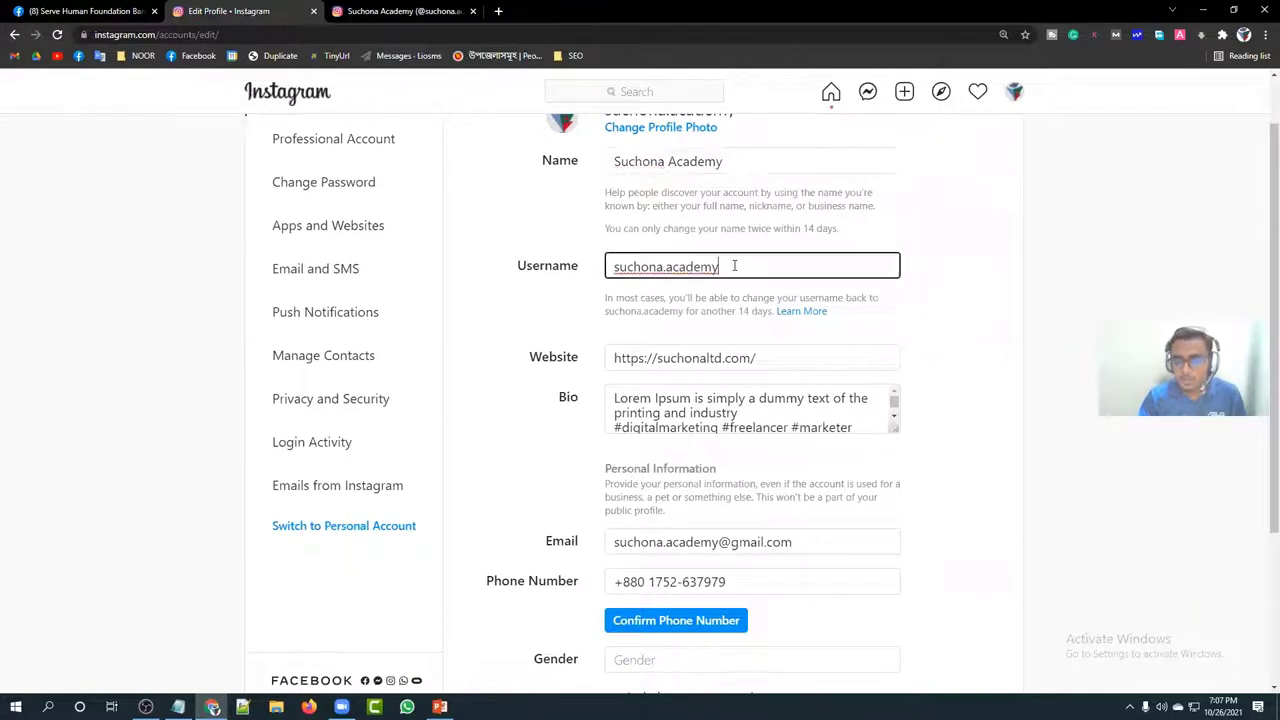
{"action": "left_click", "coordinate": [960, 287]}
Examine the Website field and compare it with the website link shown on the profile page
{"action": "scroll", "coordinate": [962, 289], "scroll_direction": "down", "scroll_amount": 2}
{"action": "left_click", "coordinate": [775, 223]}
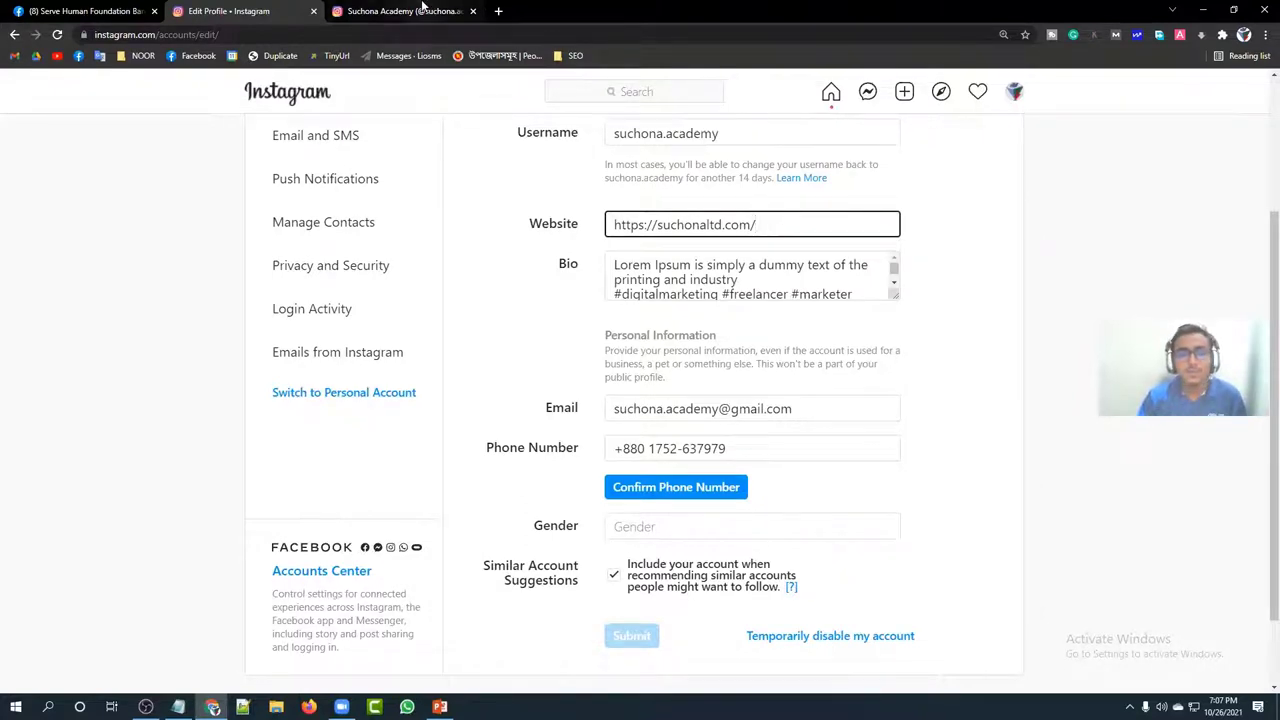
{"action": "left_click", "coordinate": [455, 9]}
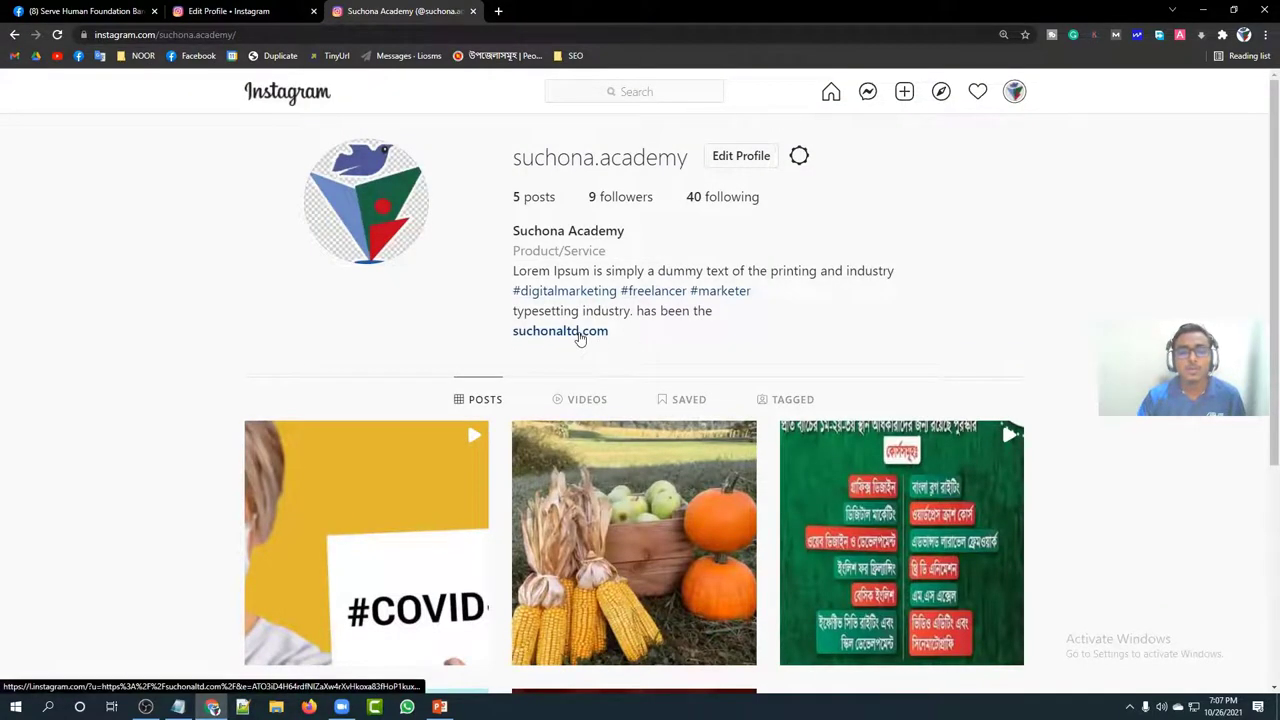
{"action": "left_click", "coordinate": [229, 11]}
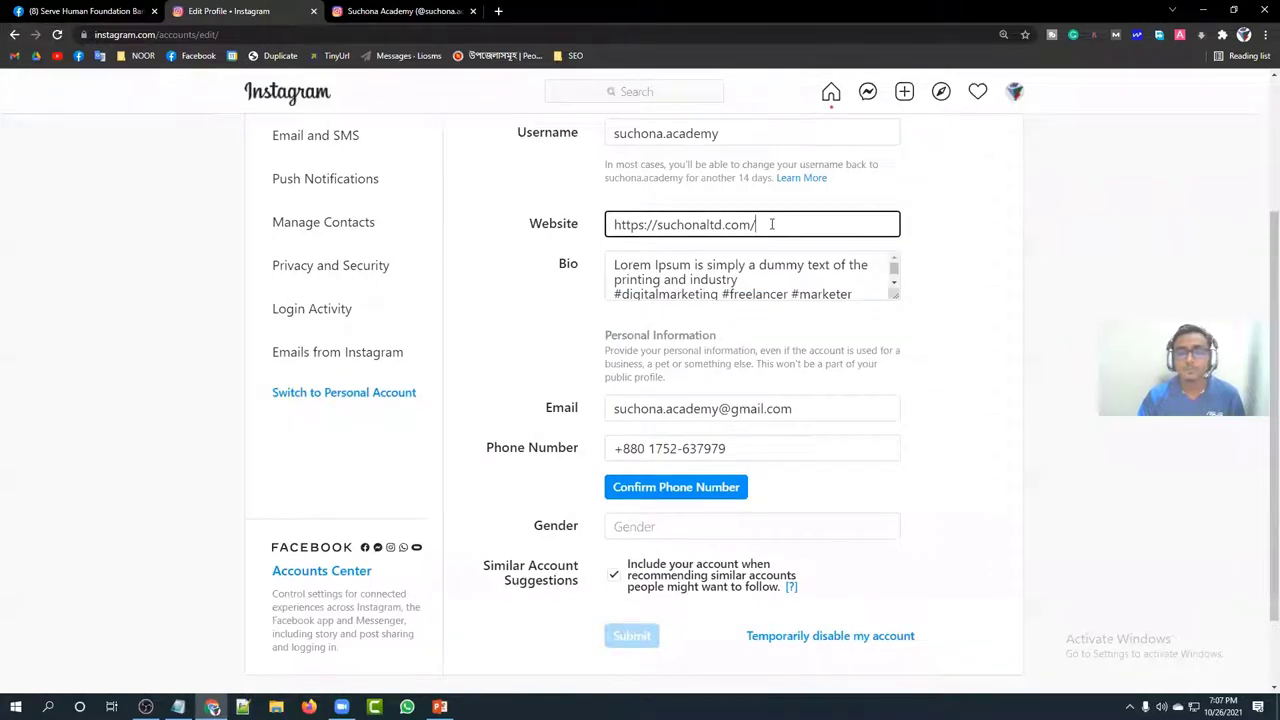
Enlarge the Bio box, copy and clear its entire text, and paste the same text back
{"action": "left_click_drag", "start_coordinate": [896, 294], "coordinate": [895, 362]}
{"action": "left_click", "coordinate": [829, 310]}
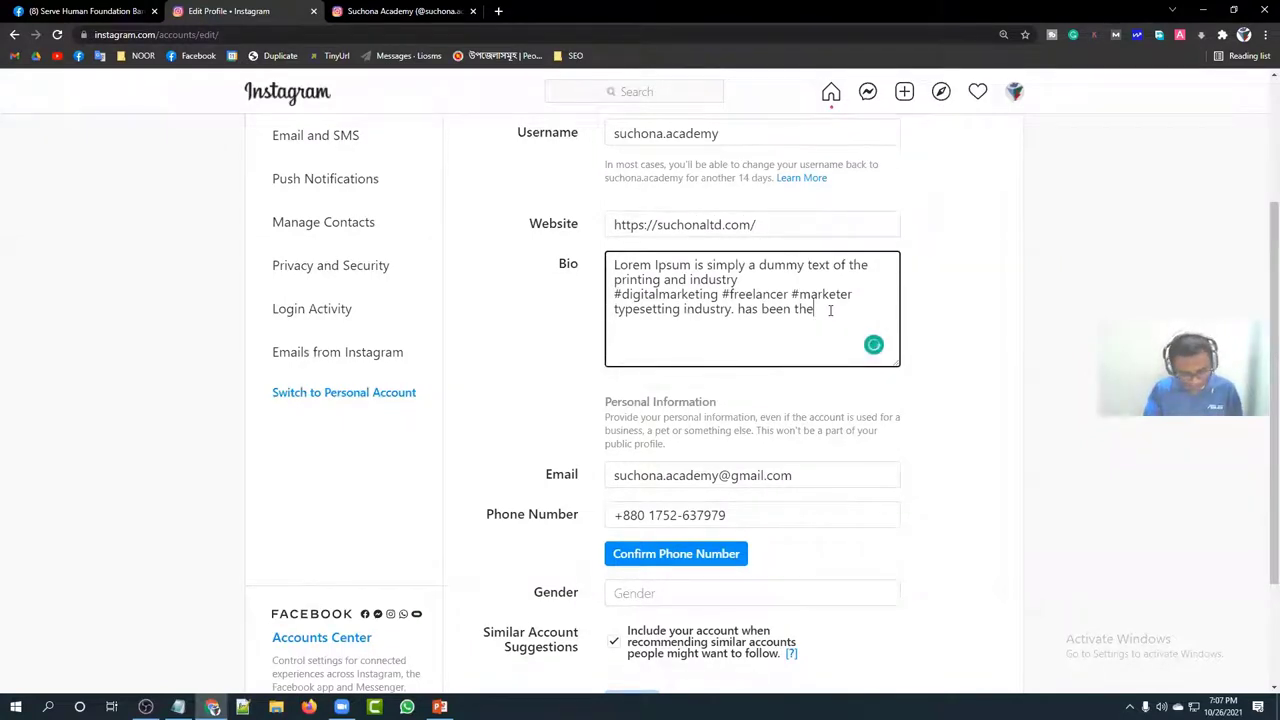
{"action": "key", "text": "ctrl+a"}
{"action": "key", "text": "ctrl+c"}
{"action": "key", "text": "BackSpace"}
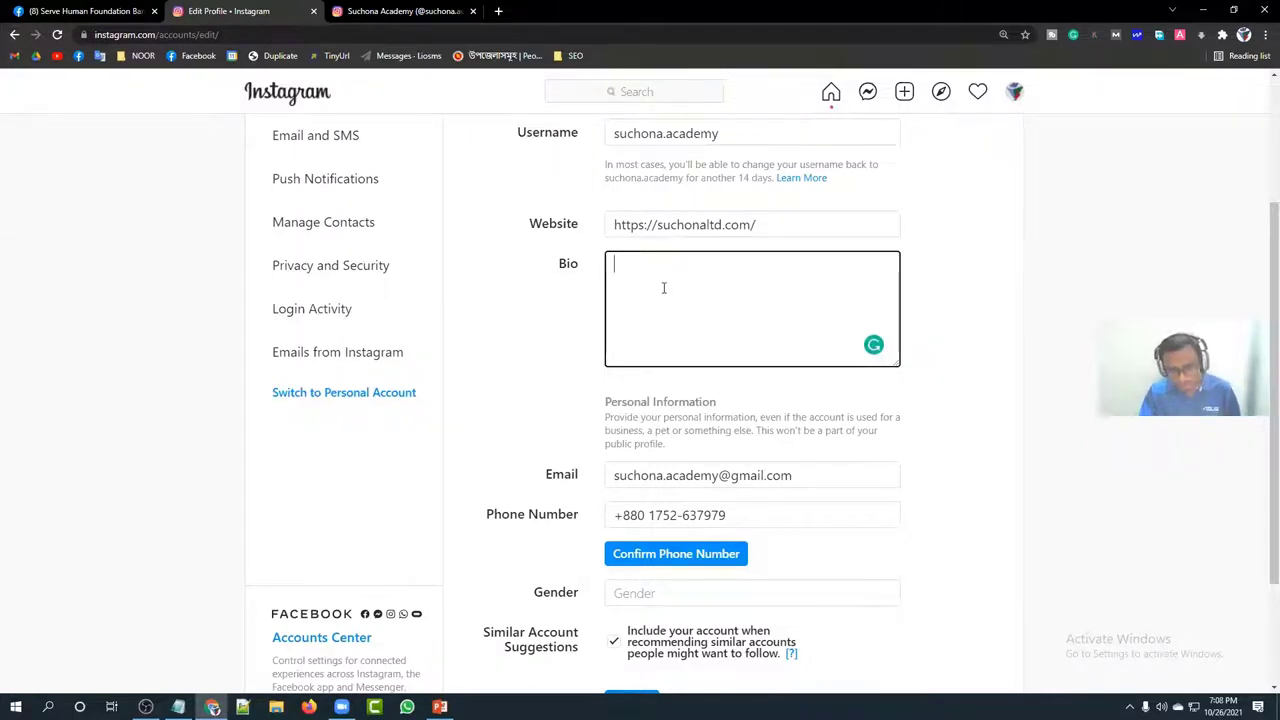
{"action": "left_click_drag", "start_coordinate": [580, 266], "coordinate": [557, 264]}
{"action": "left_click", "coordinate": [620, 272]}
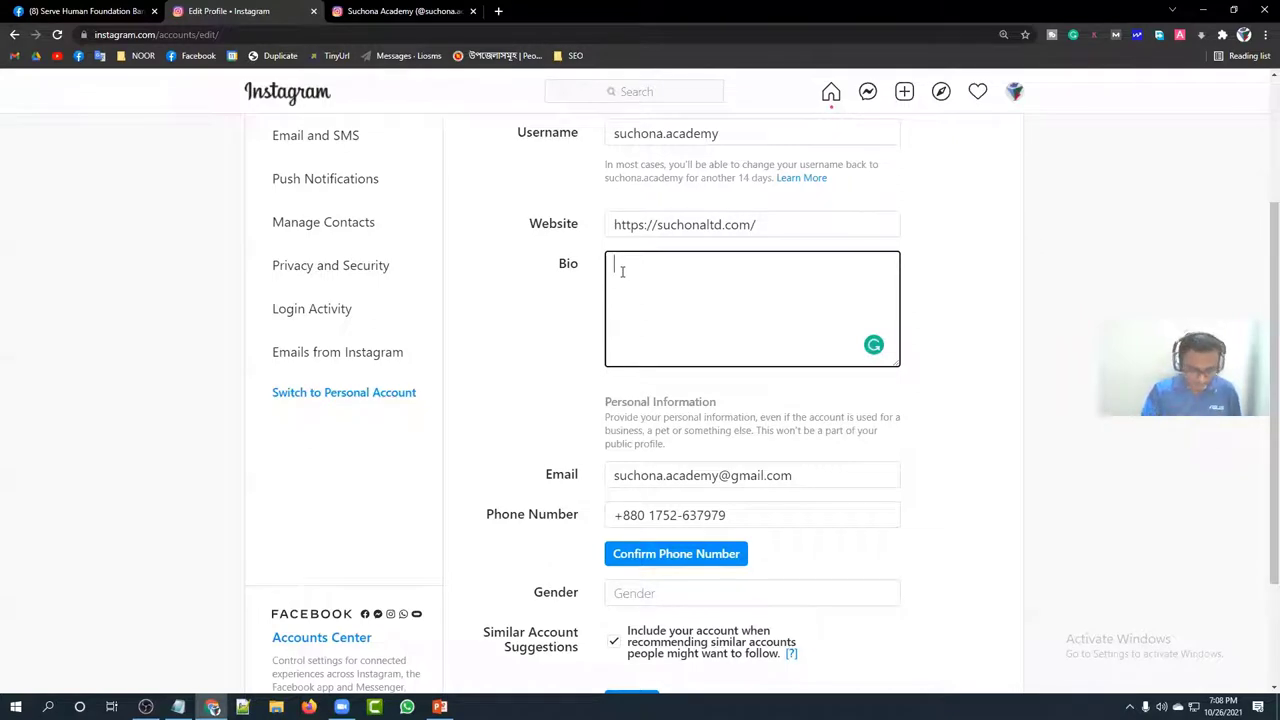
{"action": "key", "text": "ctrl+v"}
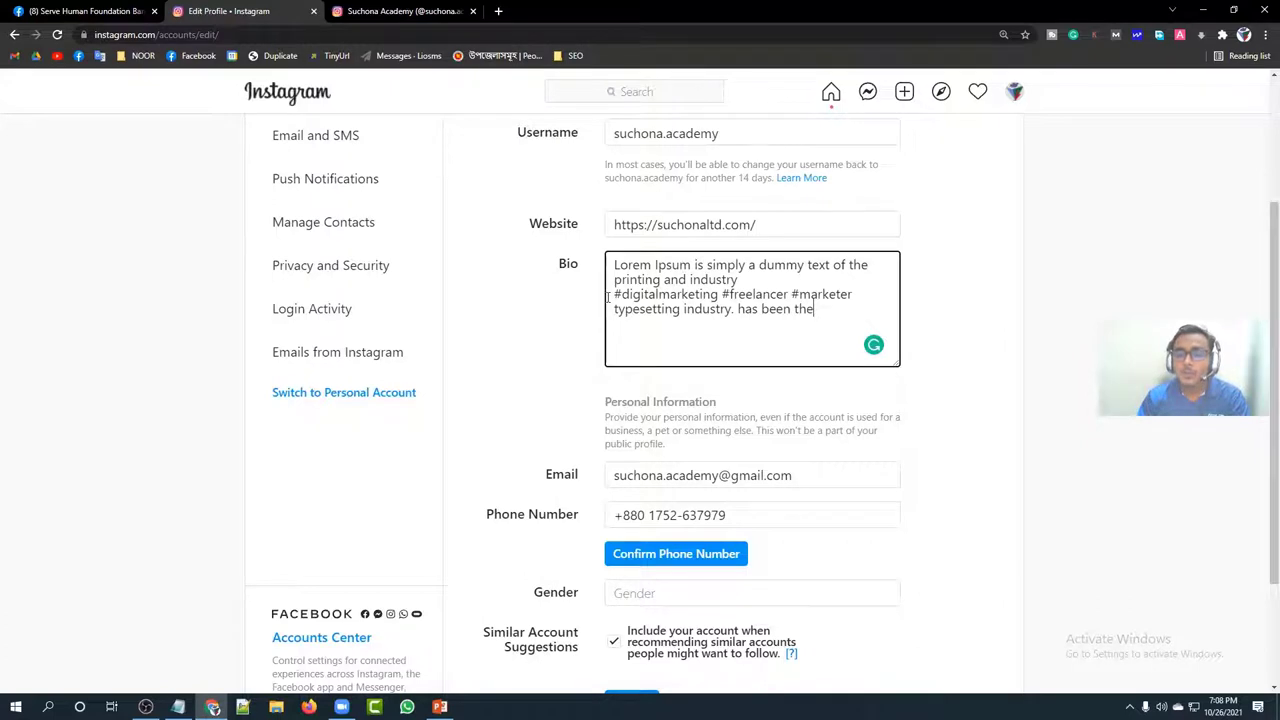
Highlight the hashtags #digitalmarketing and #freelancer in the Bio text to point them out
{"action": "left_click_drag", "start_coordinate": [612, 295], "coordinate": [721, 294]}
{"action": "left_click", "coordinate": [788, 294]}
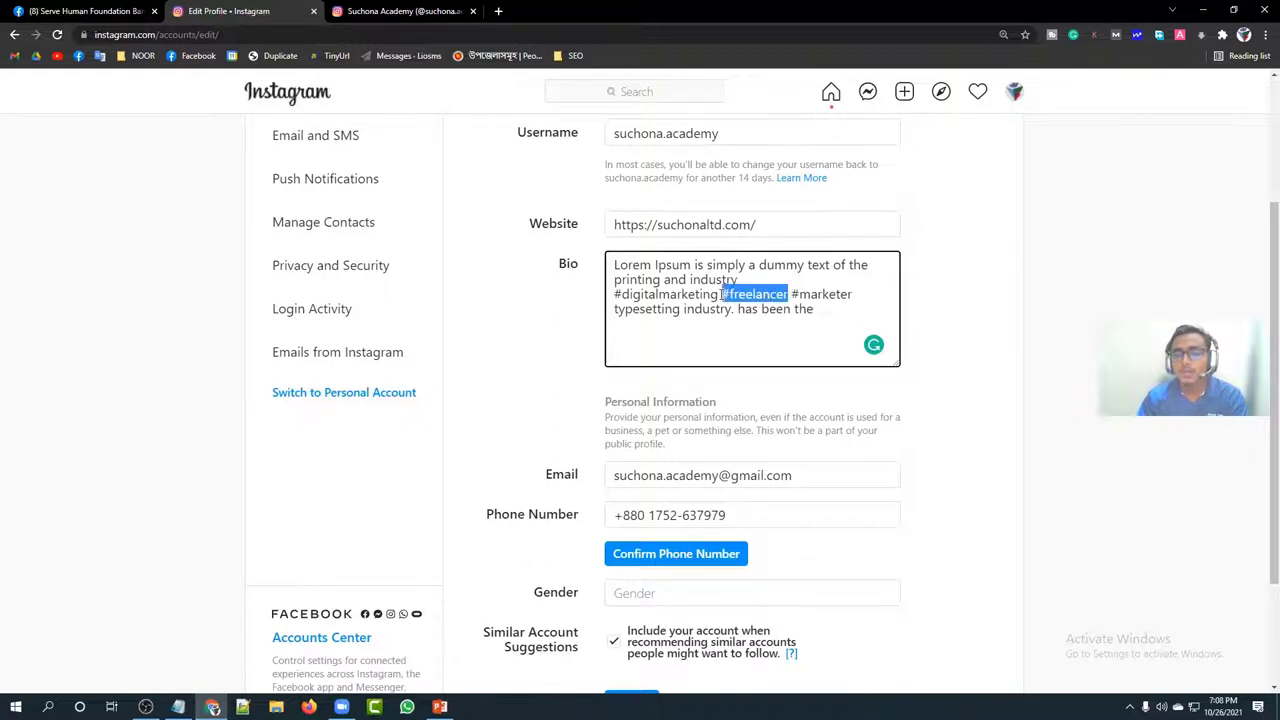
{"action": "left_click", "coordinate": [721, 294]}
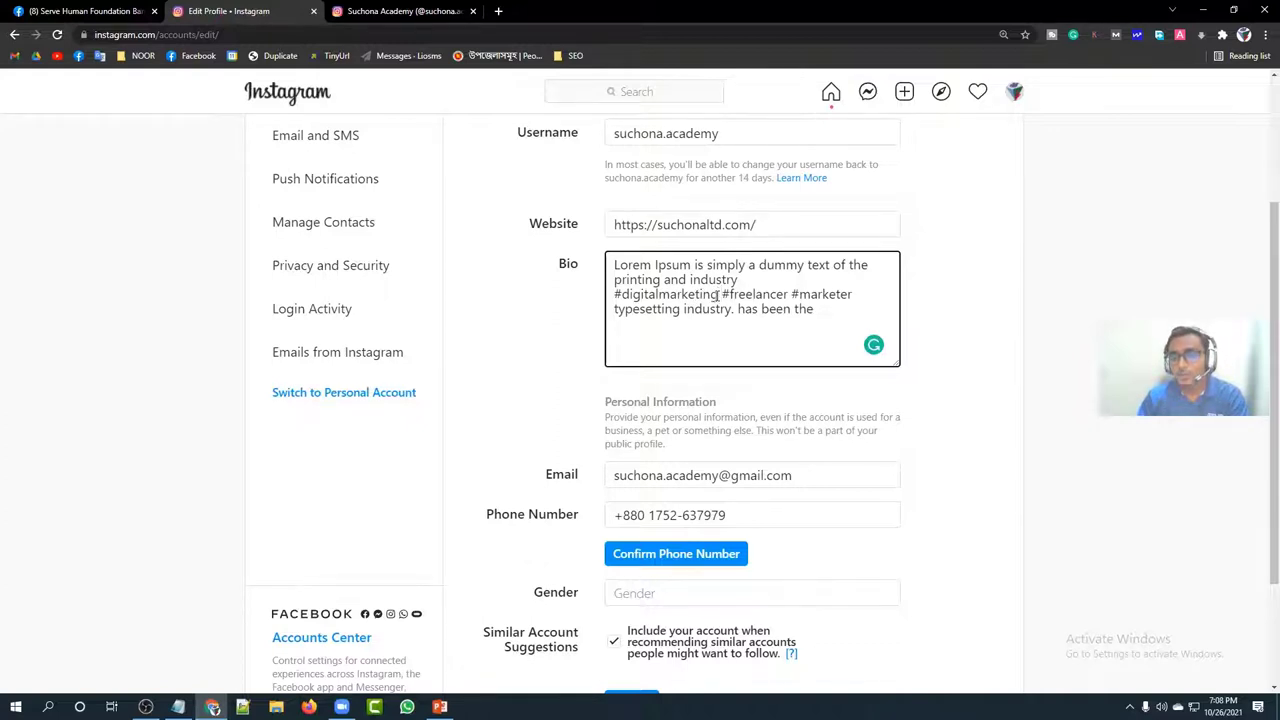
{"action": "left_click_drag", "start_coordinate": [719, 294], "coordinate": [616, 296]}
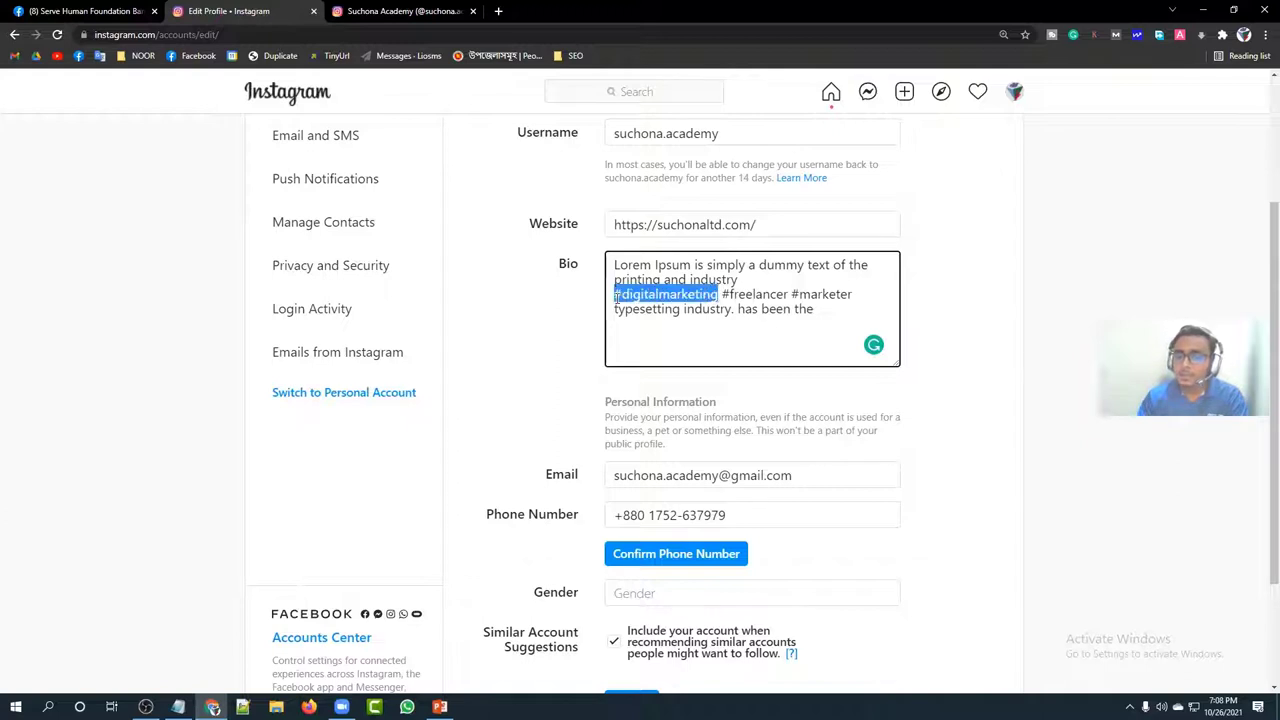
Remove the trailing words "has been the" from the end of the Bio text
{"action": "left_click", "coordinate": [616, 295]}
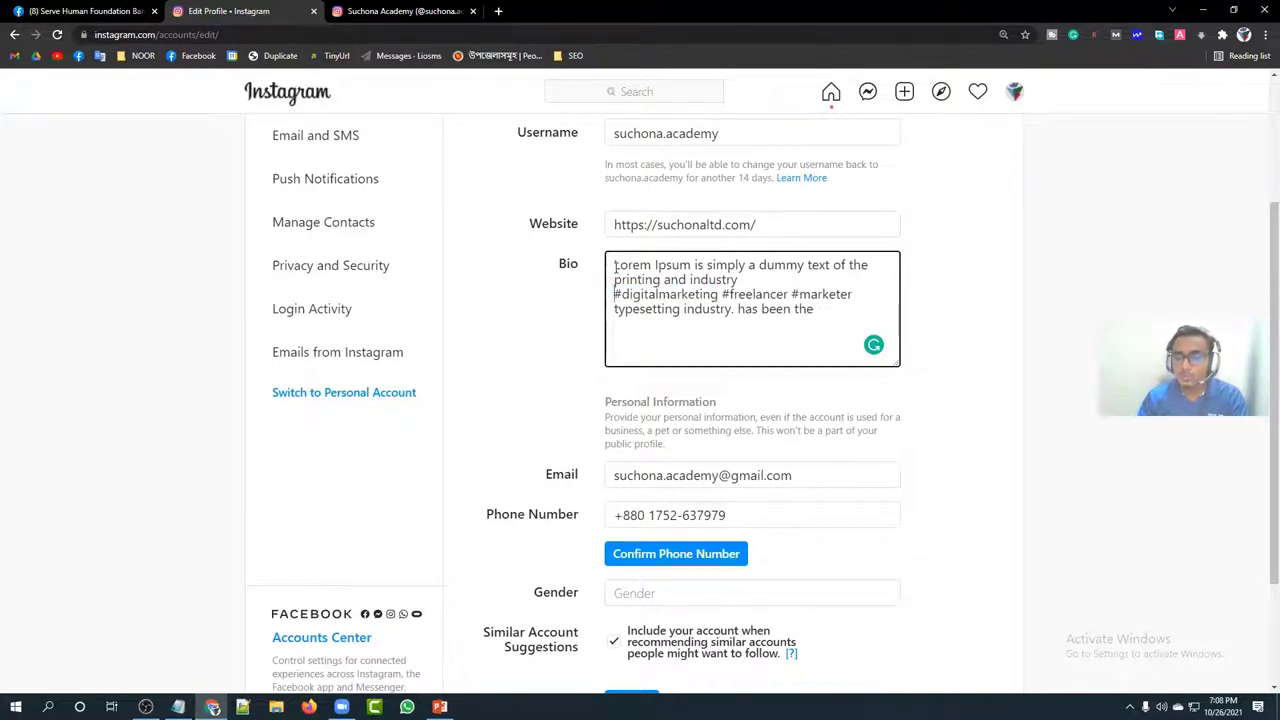
{"action": "left_click_drag", "start_coordinate": [614, 265], "coordinate": [734, 310]}
{"action": "left_click", "coordinate": [815, 310]}
{"action": "key", "text": "BackSpace"}
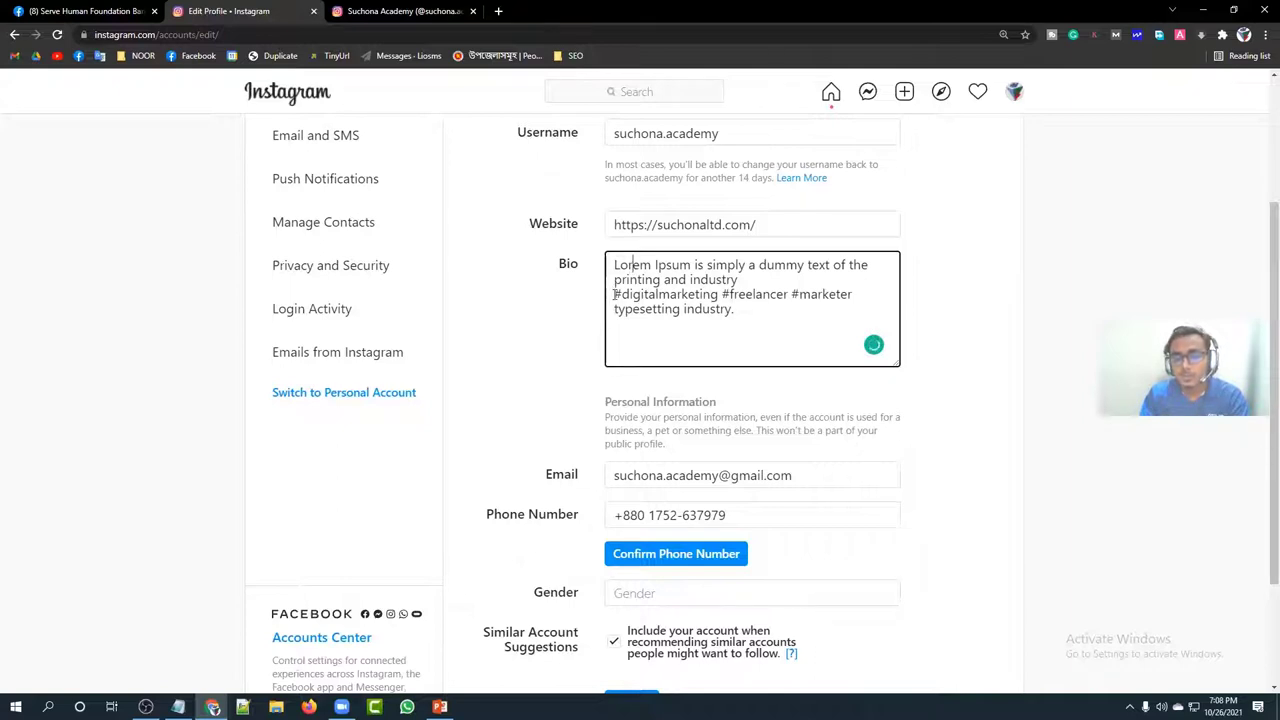
Point out the hashtags #digitalmarketing and #freelancer individually in the shortened Bio
{"action": "left_click_drag", "start_coordinate": [614, 294], "coordinate": [722, 294]}
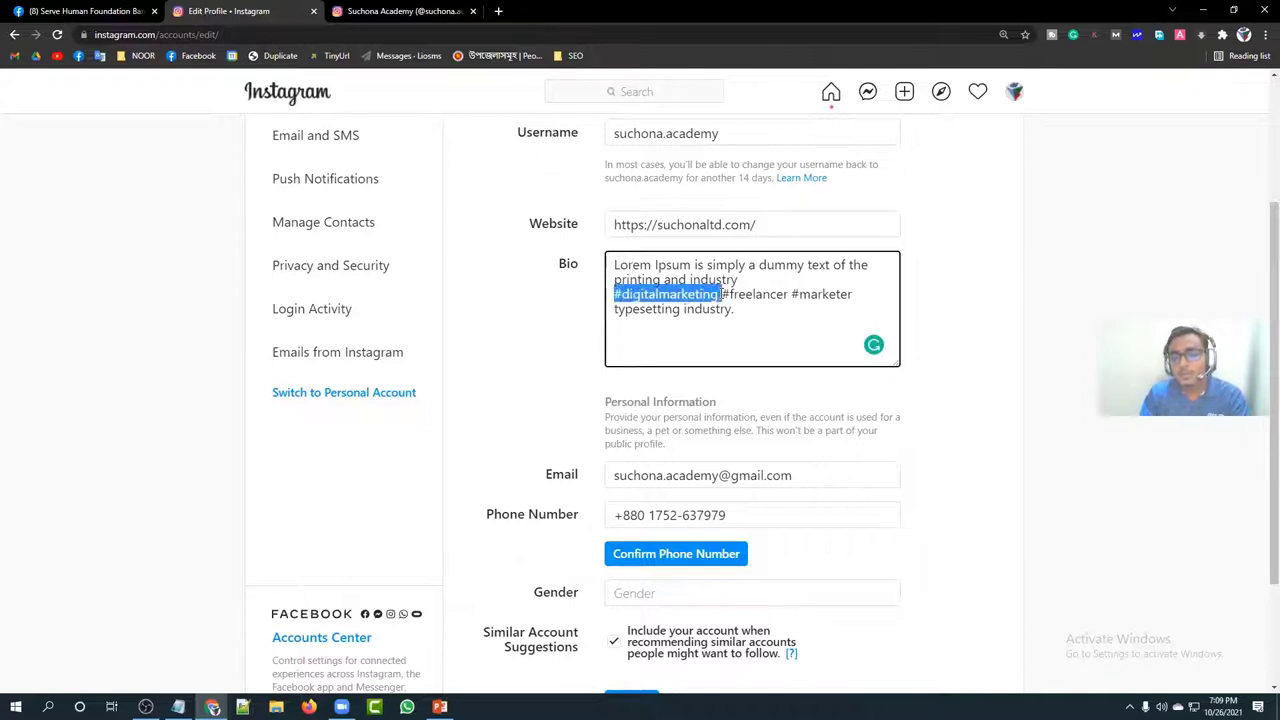
{"action": "left_click", "coordinate": [617, 294]}
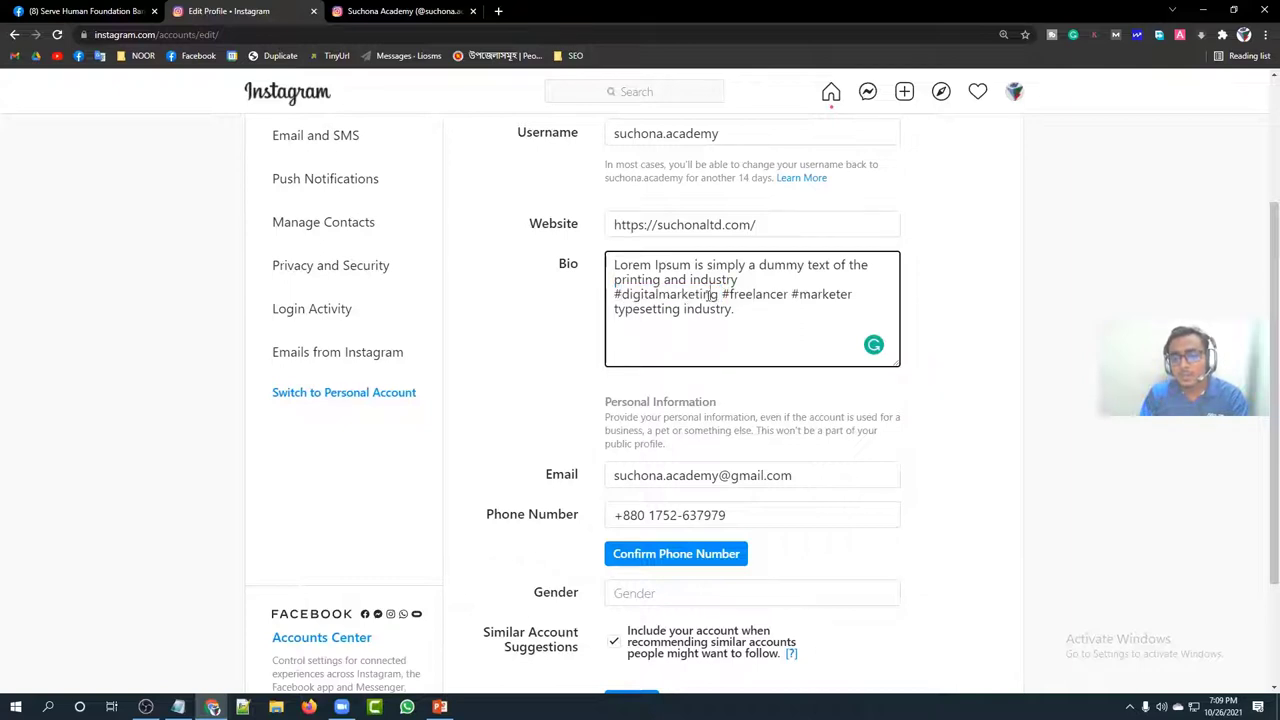
{"action": "left_click_drag", "start_coordinate": [722, 294], "coordinate": [789, 294]}
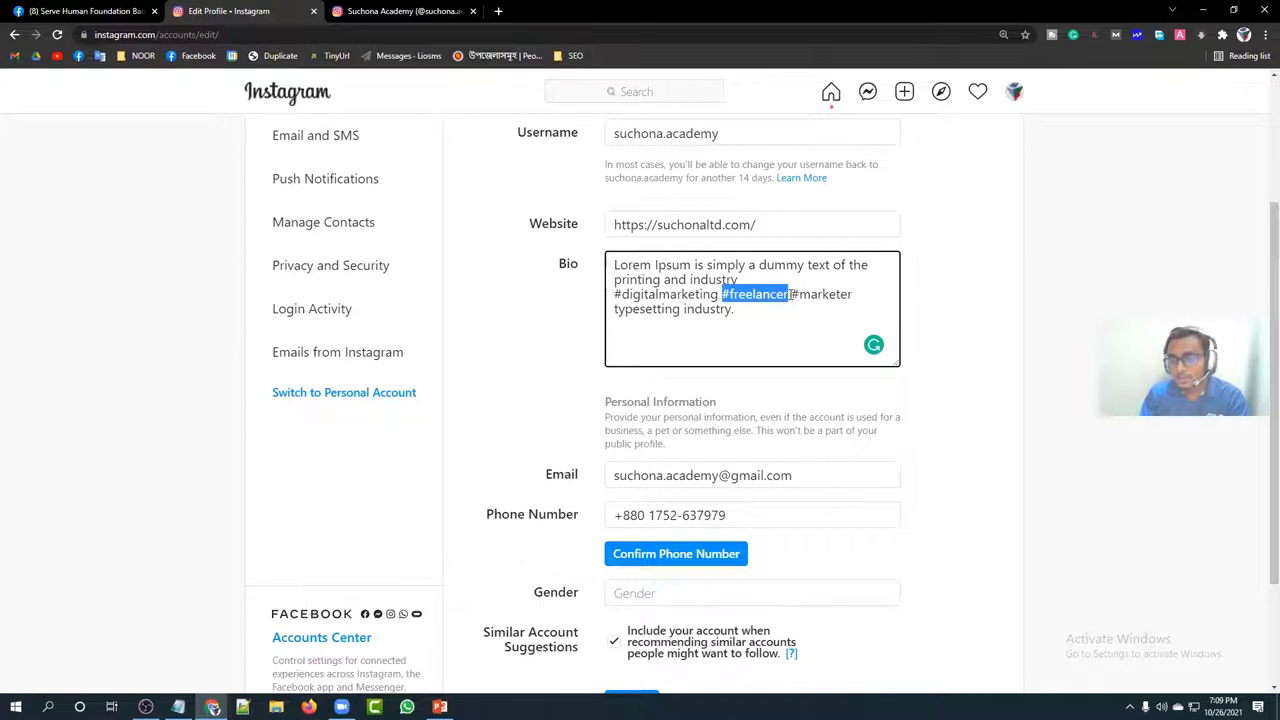
{"action": "left_click", "coordinate": [789, 294]}
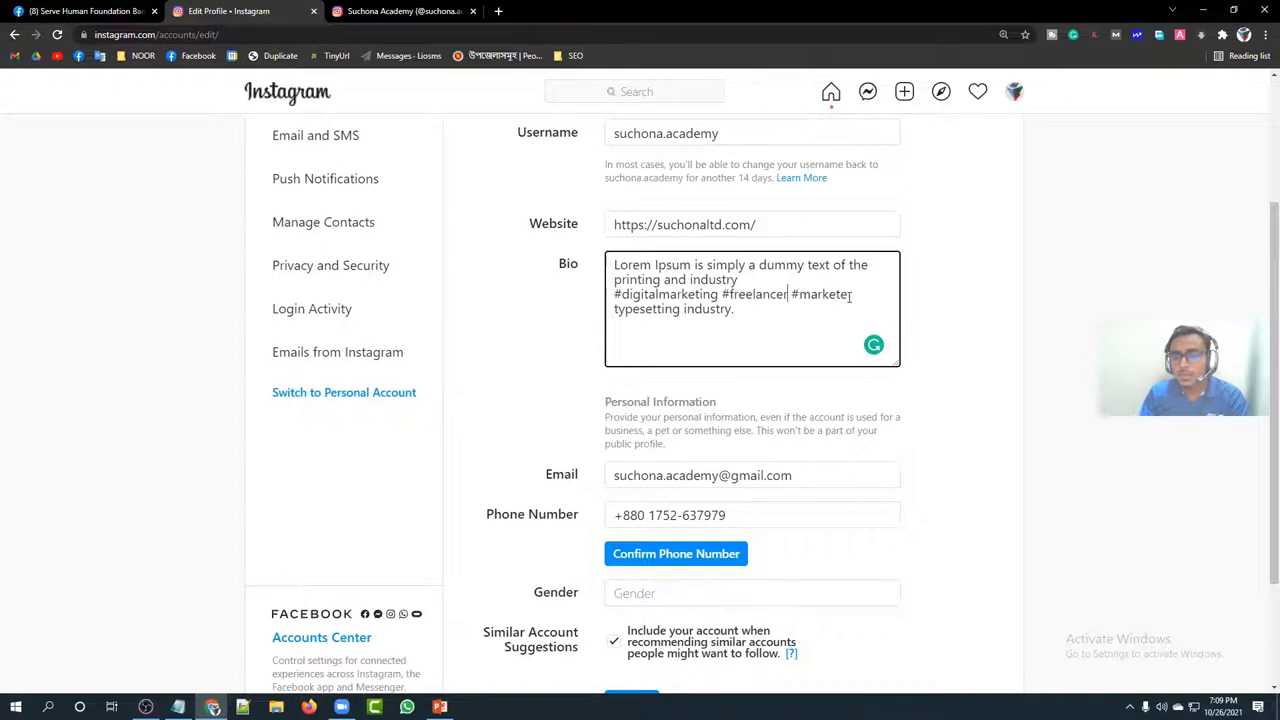
{"action": "left_click", "coordinate": [745, 310]}
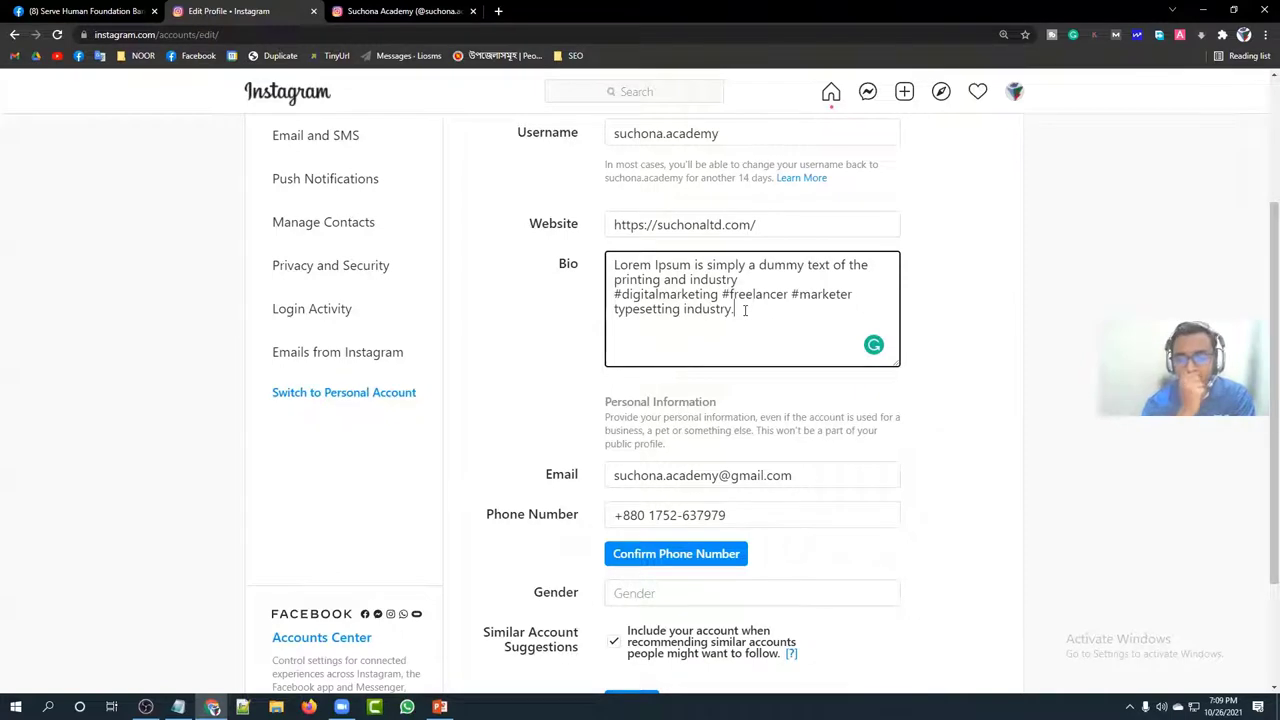
Copy the whole Bio text, paste repeated copies of it into the Bio, and try to submit the form
{"action": "scroll", "coordinate": [771, 397], "scroll_direction": "down", "scroll_amount": 2}
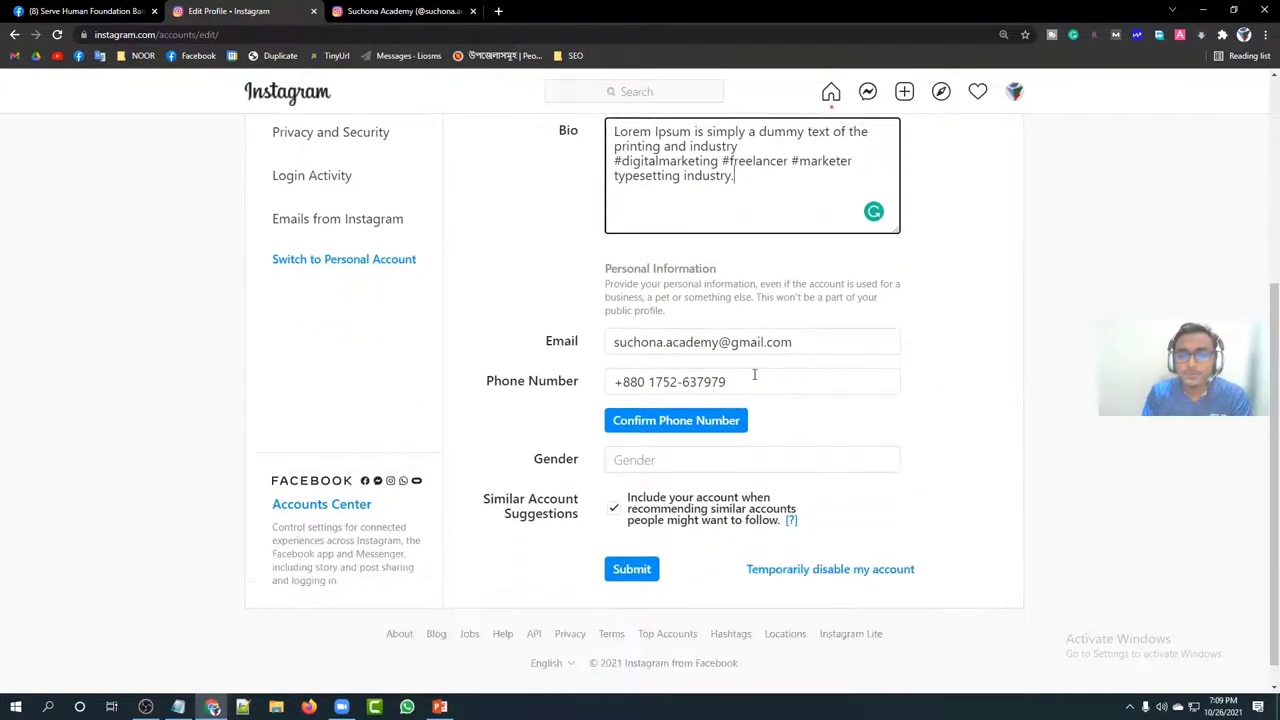
{"action": "key", "text": "ctrl+a"}
{"action": "key", "text": "ctrl+c"}
{"action": "left_click", "coordinate": [760, 190]}
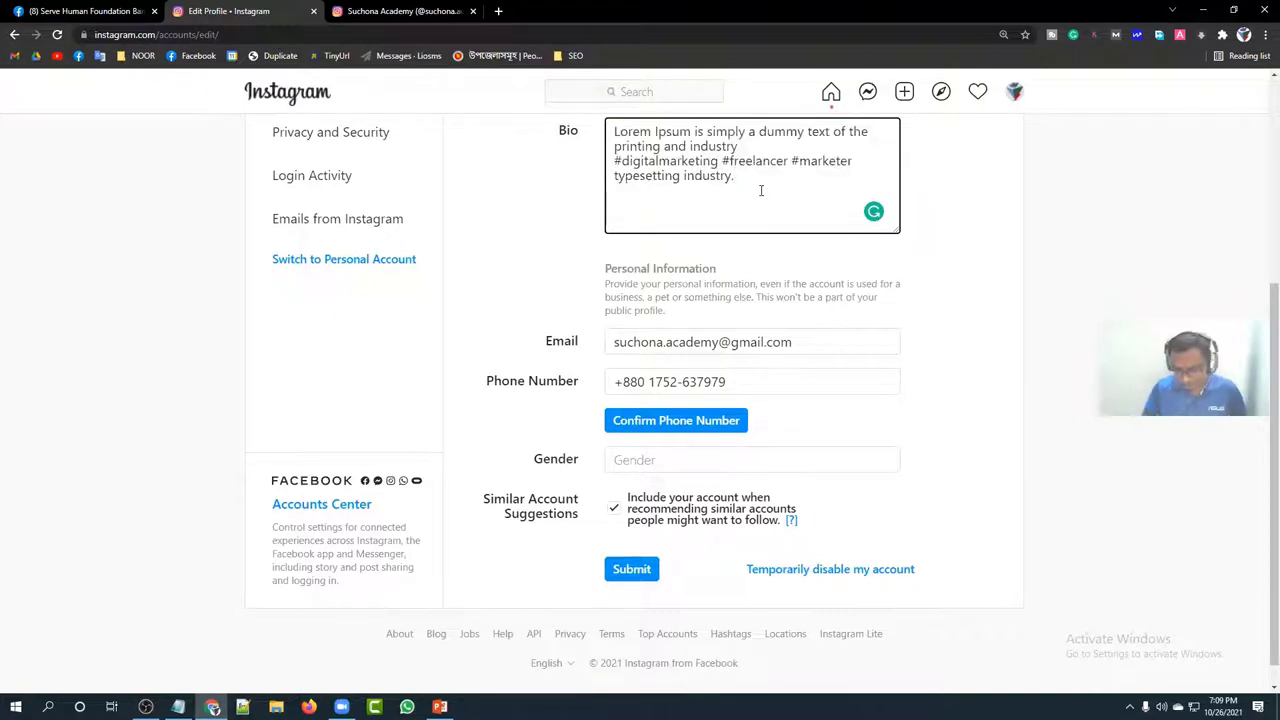
{"action": "key", "text": "ctrl+v"}
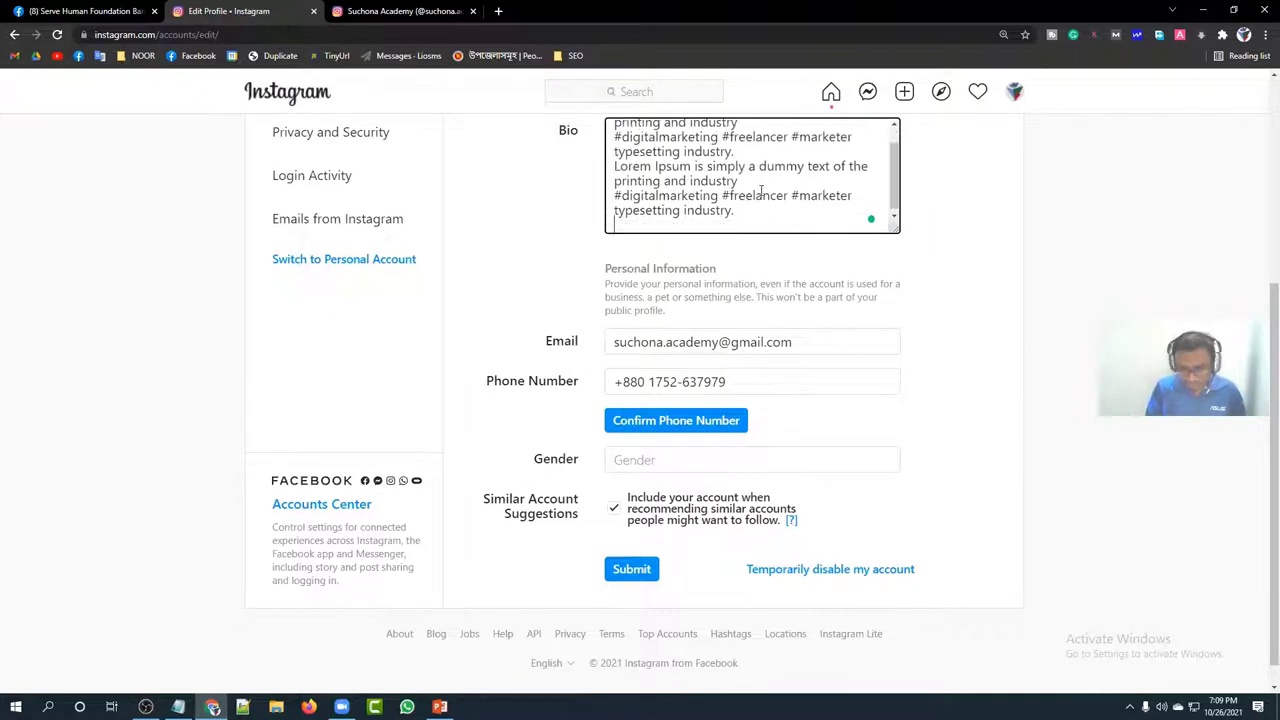
{"action": "scroll", "coordinate": [820, 255], "scroll_direction": "up", "scroll_amount": 1}
{"action": "scroll", "coordinate": [820, 265], "scroll_direction": "up", "scroll_amount": 3}
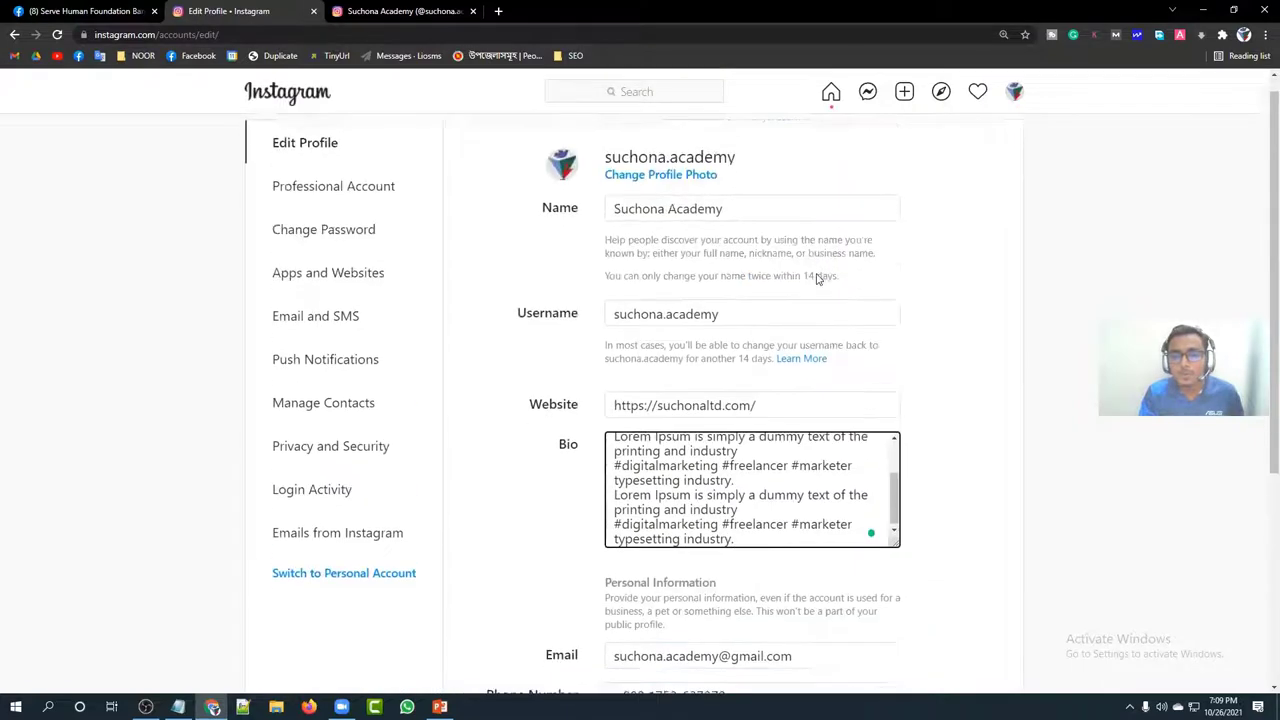
{"action": "scroll", "coordinate": [750, 400], "scroll_direction": "down", "scroll_amount": 3}
{"action": "left_click", "coordinate": [631, 636]}
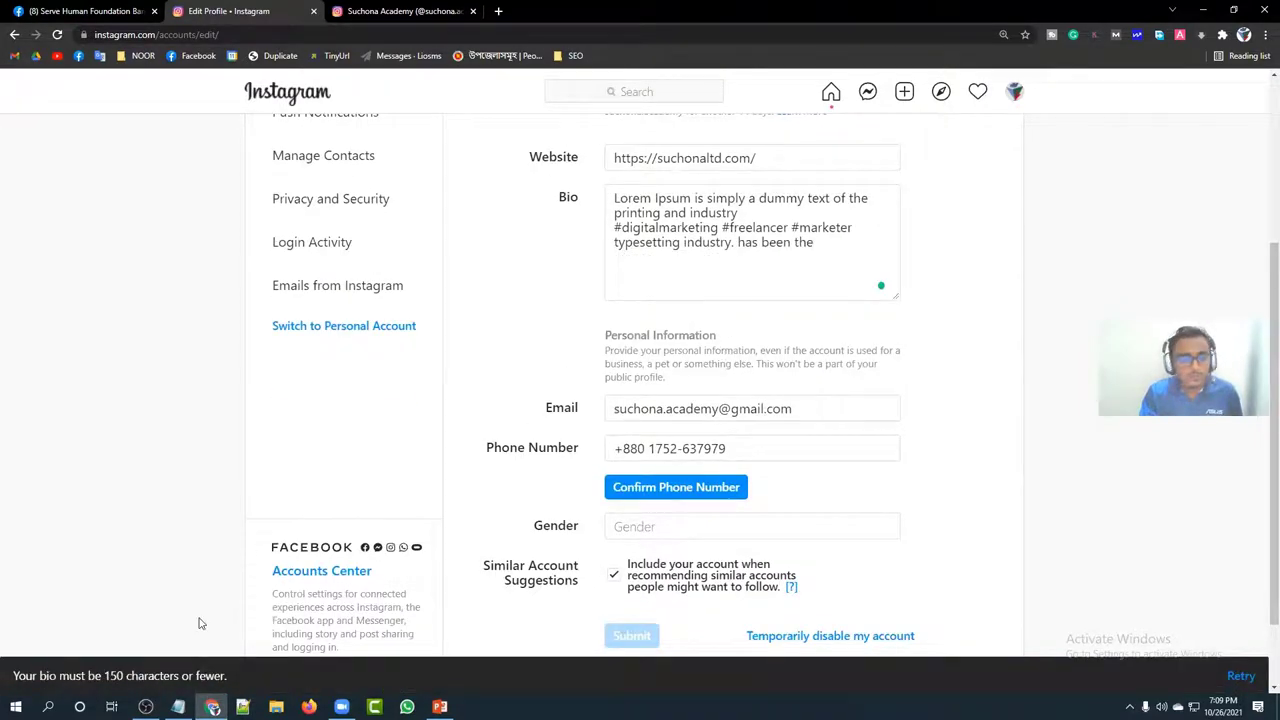
{"action": "left_click_drag", "start_coordinate": [103, 678], "coordinate": [121, 677]}
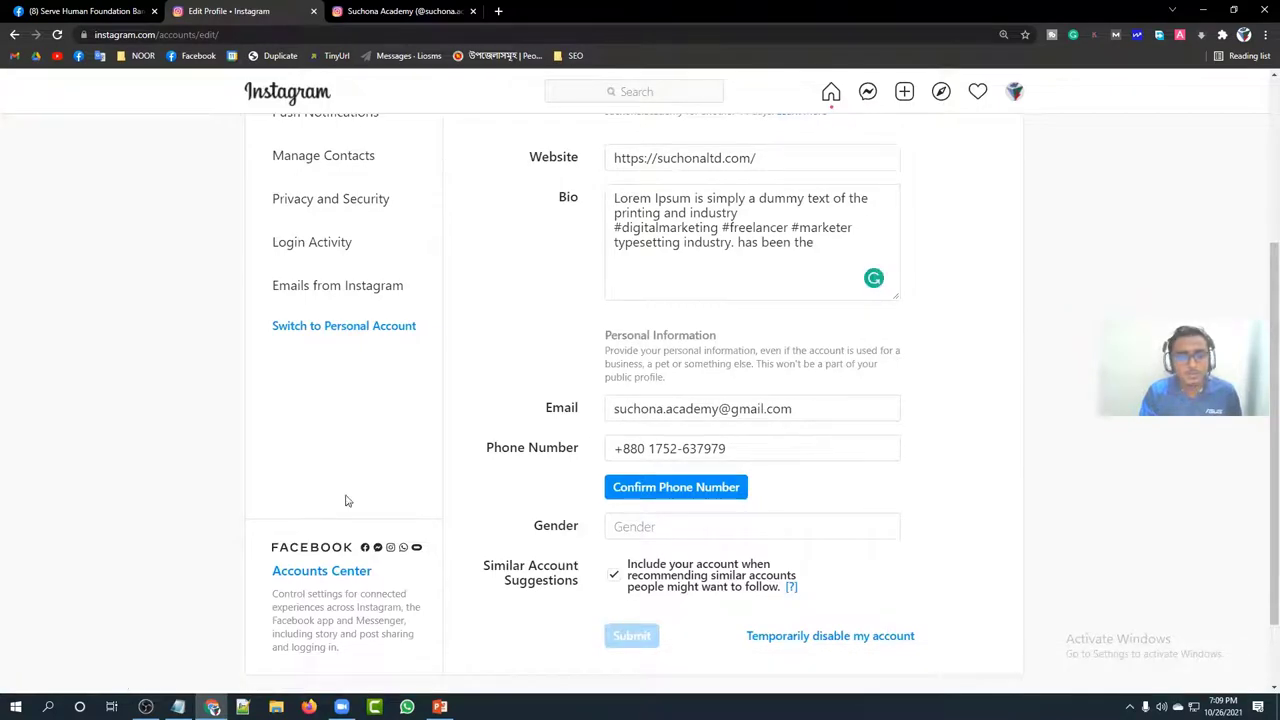
Paste the copied text twice below the restored Bio and try to submit the overlong Bio again
{"action": "scroll", "coordinate": [785, 256], "scroll_direction": "up", "scroll_amount": 2}
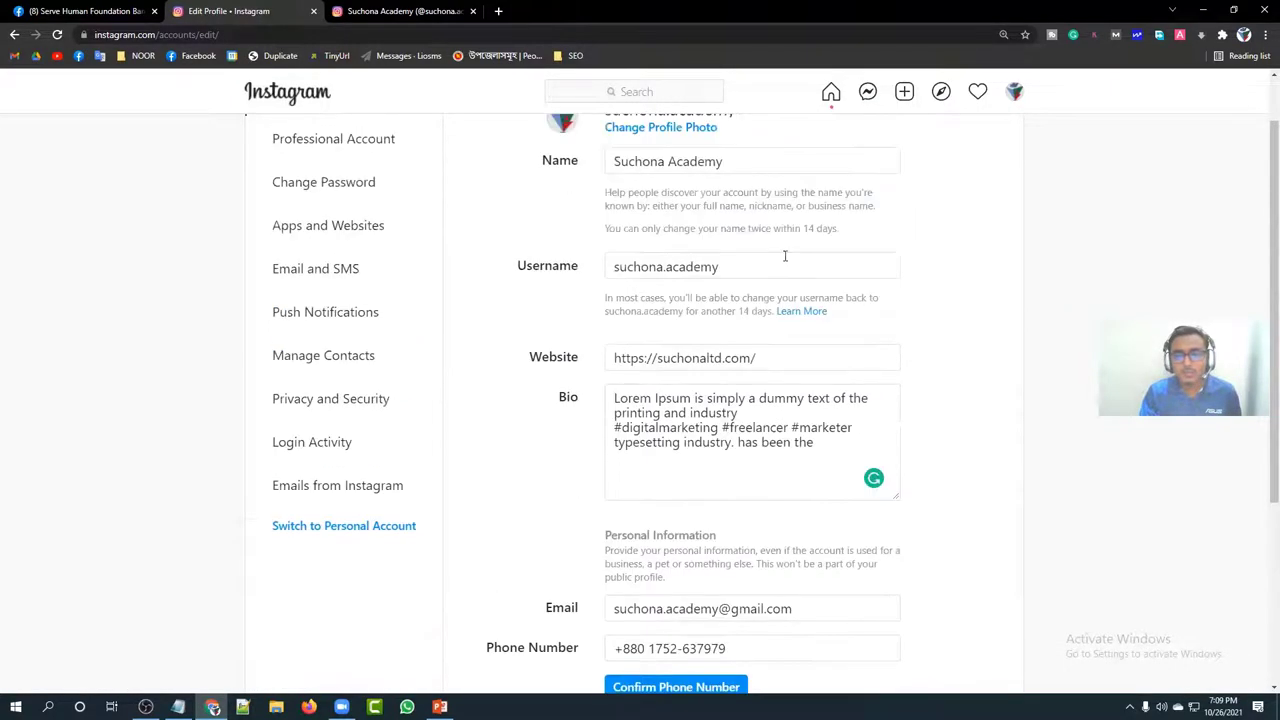
{"action": "left_click", "coordinate": [783, 442]}
{"action": "left_click", "coordinate": [825, 442]}
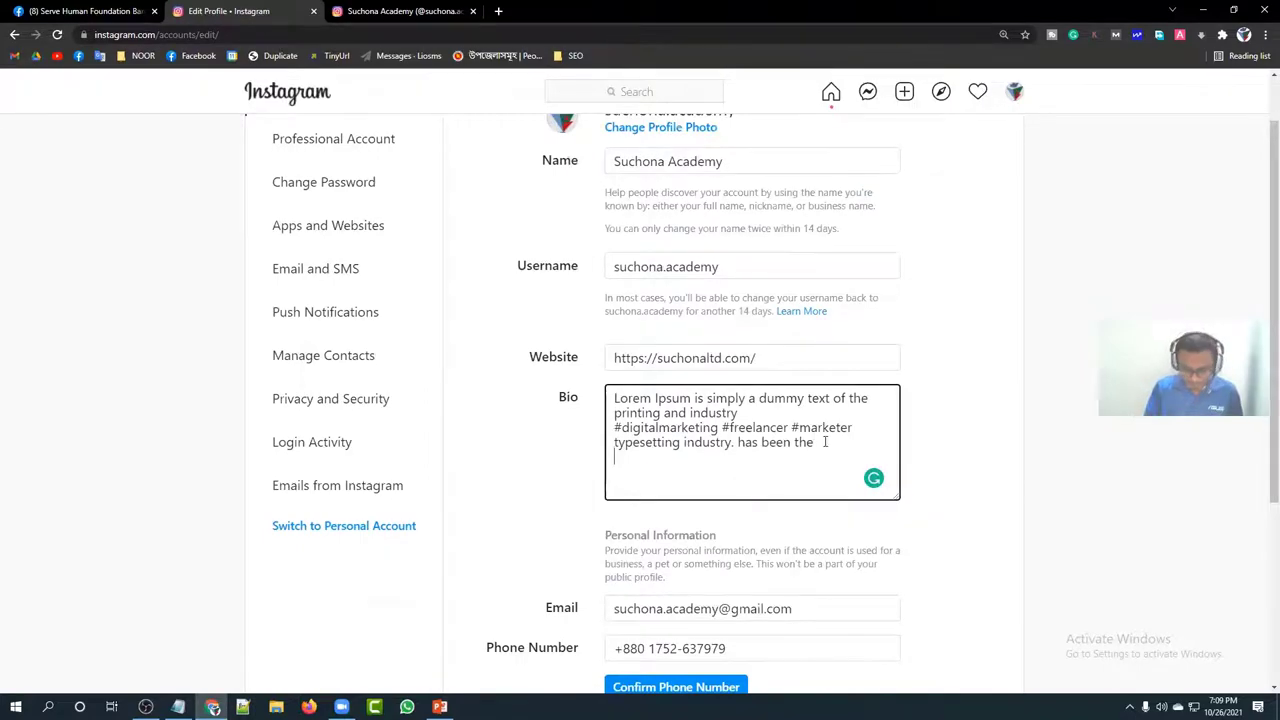
{"action": "key", "text": "ctrl+v"}
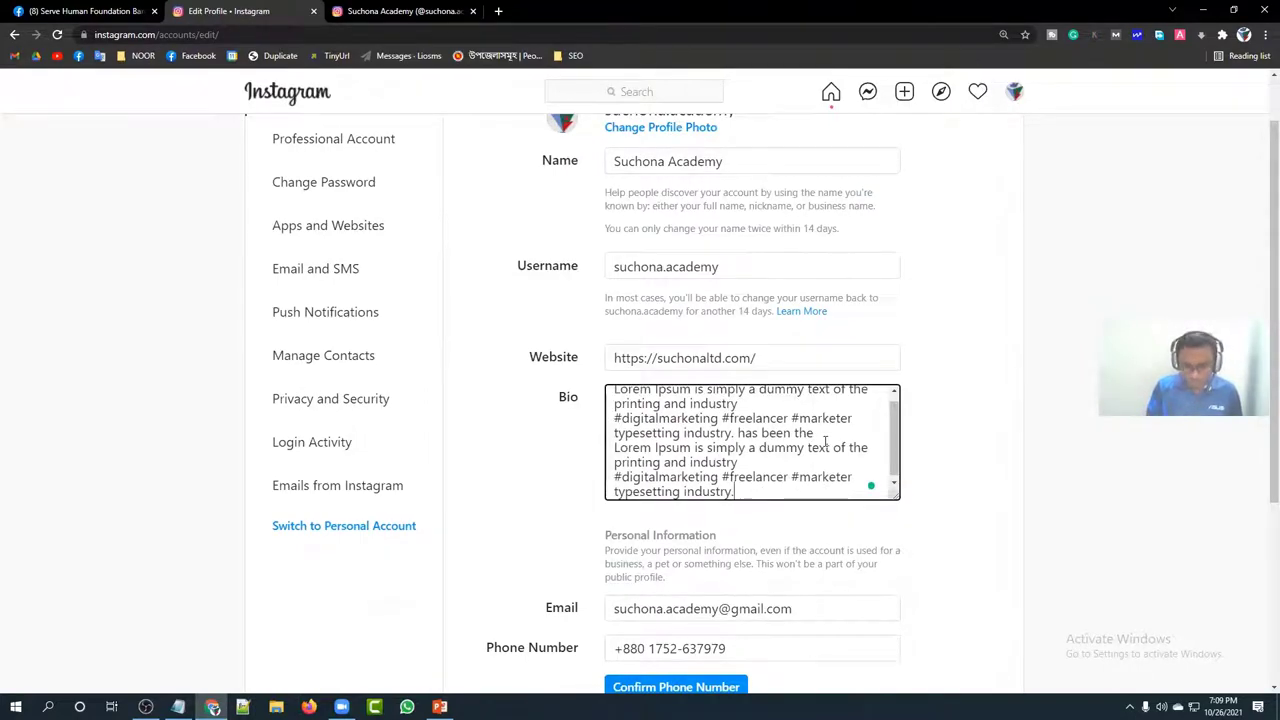
{"action": "key", "text": "ctrl+v"}
{"action": "scroll", "coordinate": [730, 457], "scroll_direction": "down", "scroll_amount": 3}
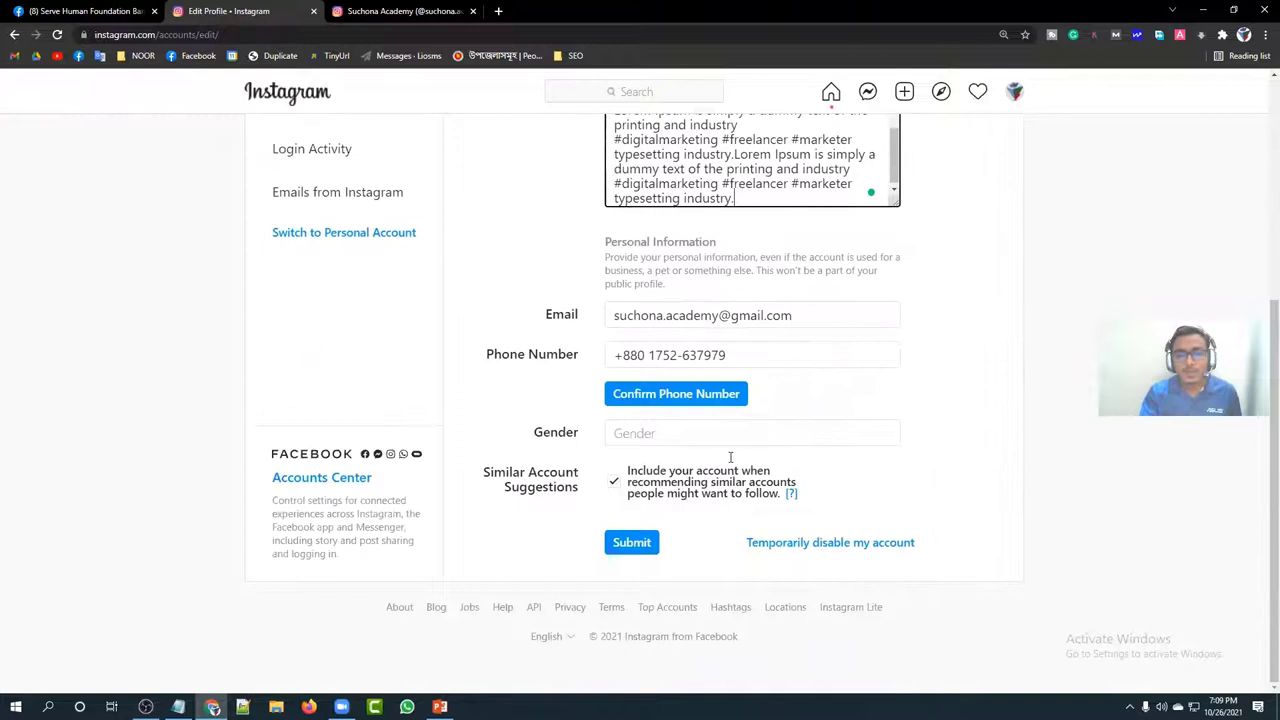
{"action": "left_click", "coordinate": [640, 542]}
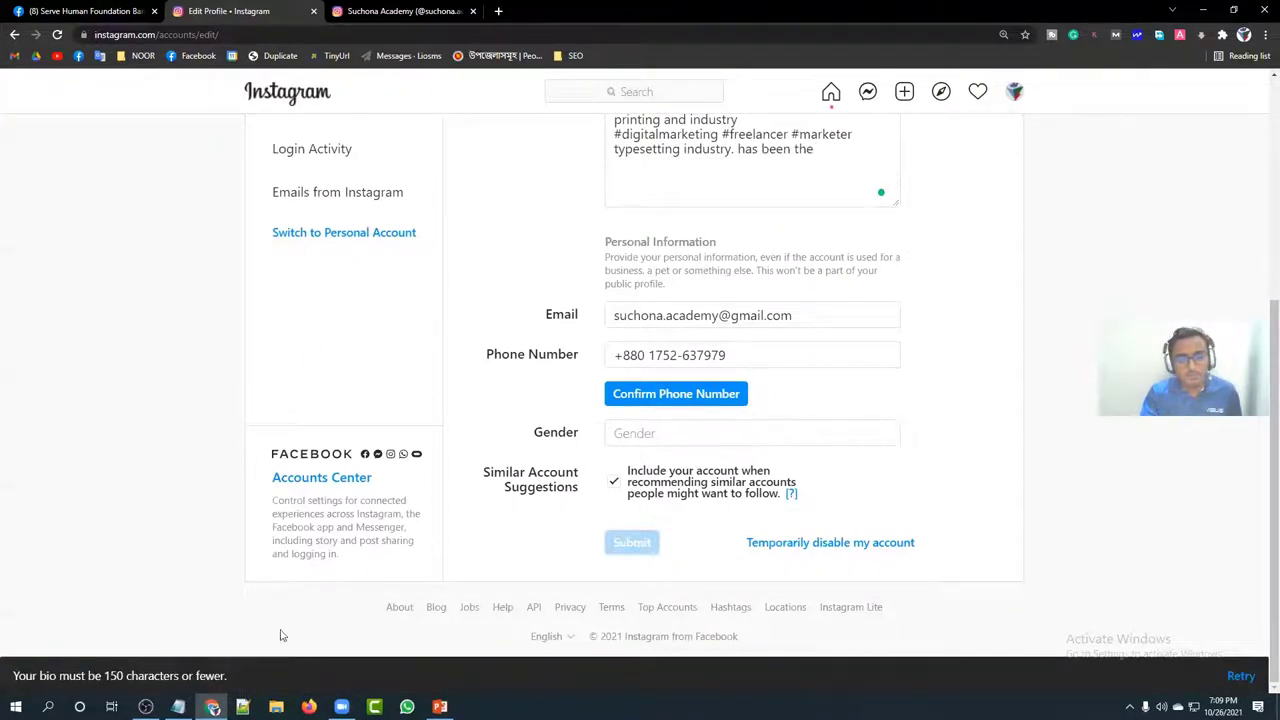
Delete "has been the" so the Bio ends with "typesetting industry."
{"action": "scroll", "coordinate": [735, 250], "scroll_direction": "up", "scroll_amount": 3}
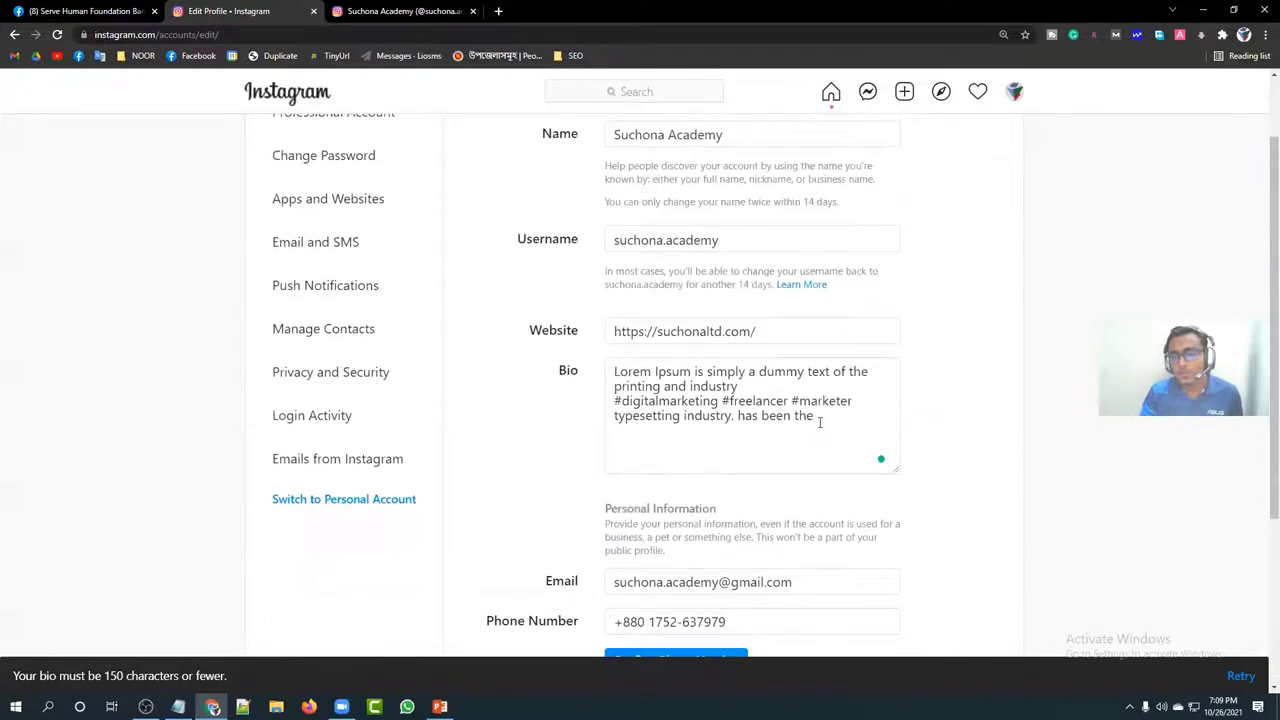
{"action": "left_click", "coordinate": [820, 416]}
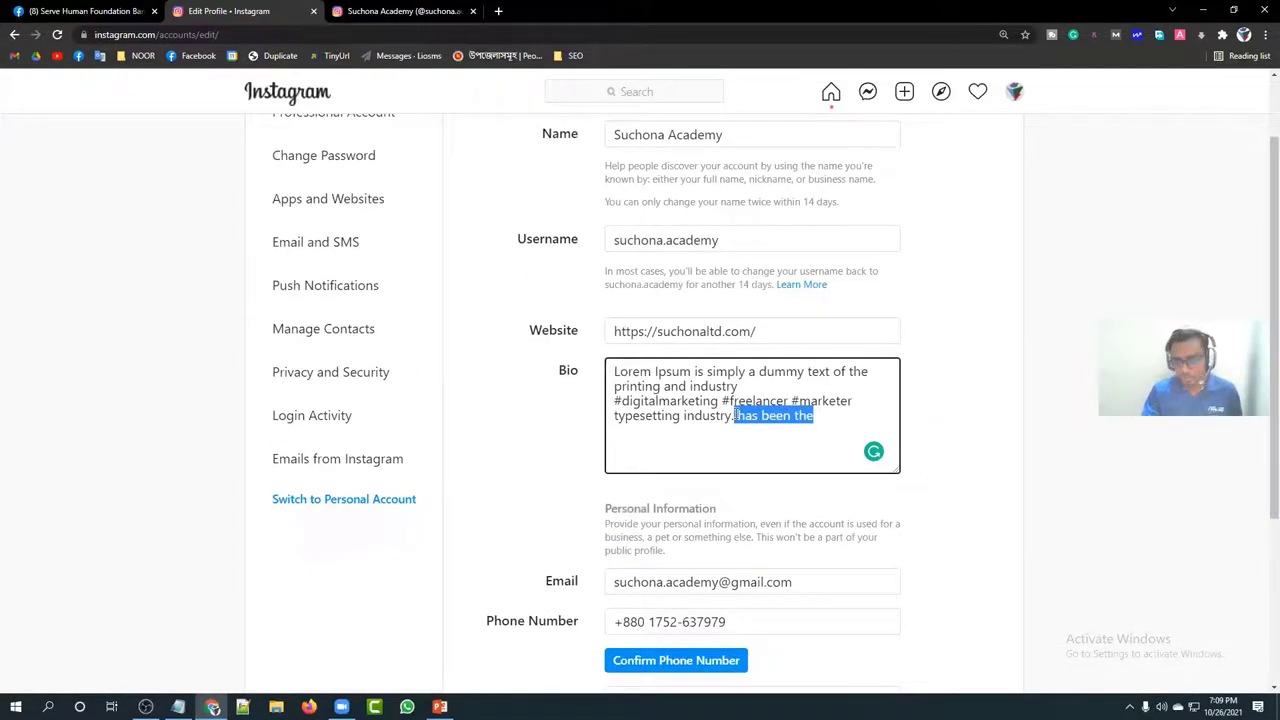
{"action": "key", "text": "BackSpace"}
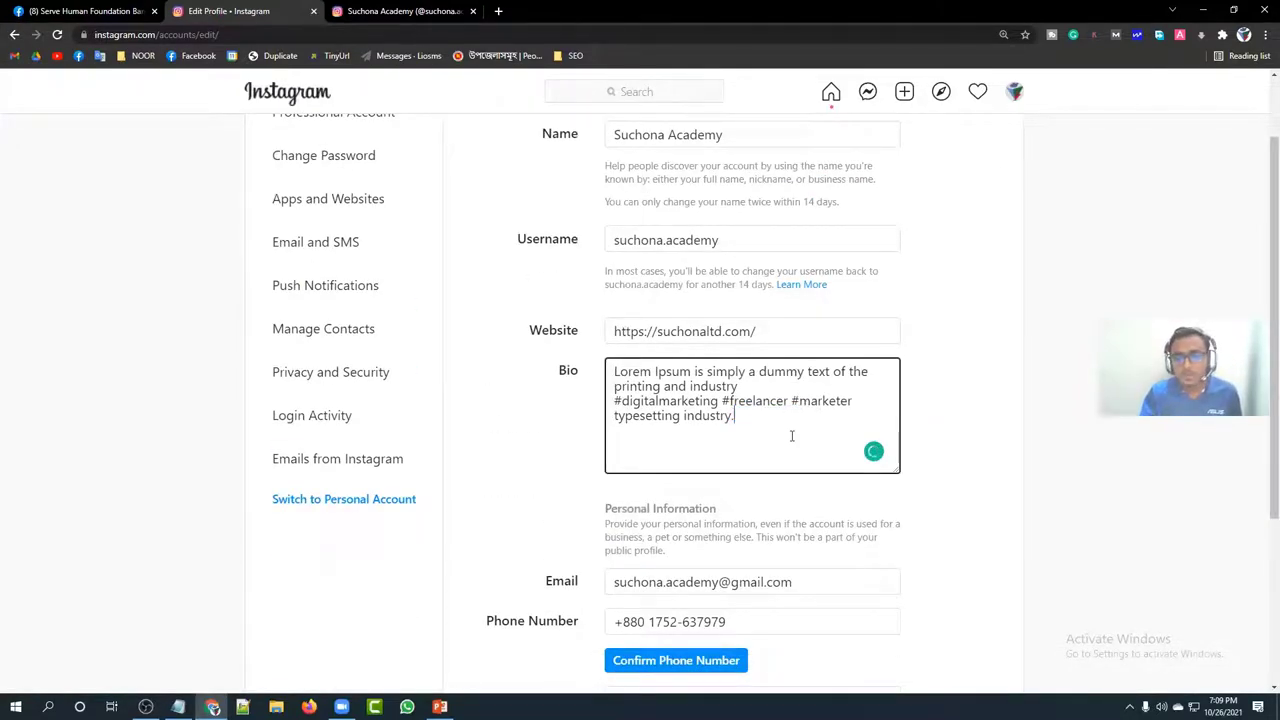
Point out the Email field in the Personal Information section without changing it
{"action": "scroll", "coordinate": [791, 436], "scroll_direction": "down", "scroll_amount": 1}
{"action": "left_click", "coordinate": [831, 443]}
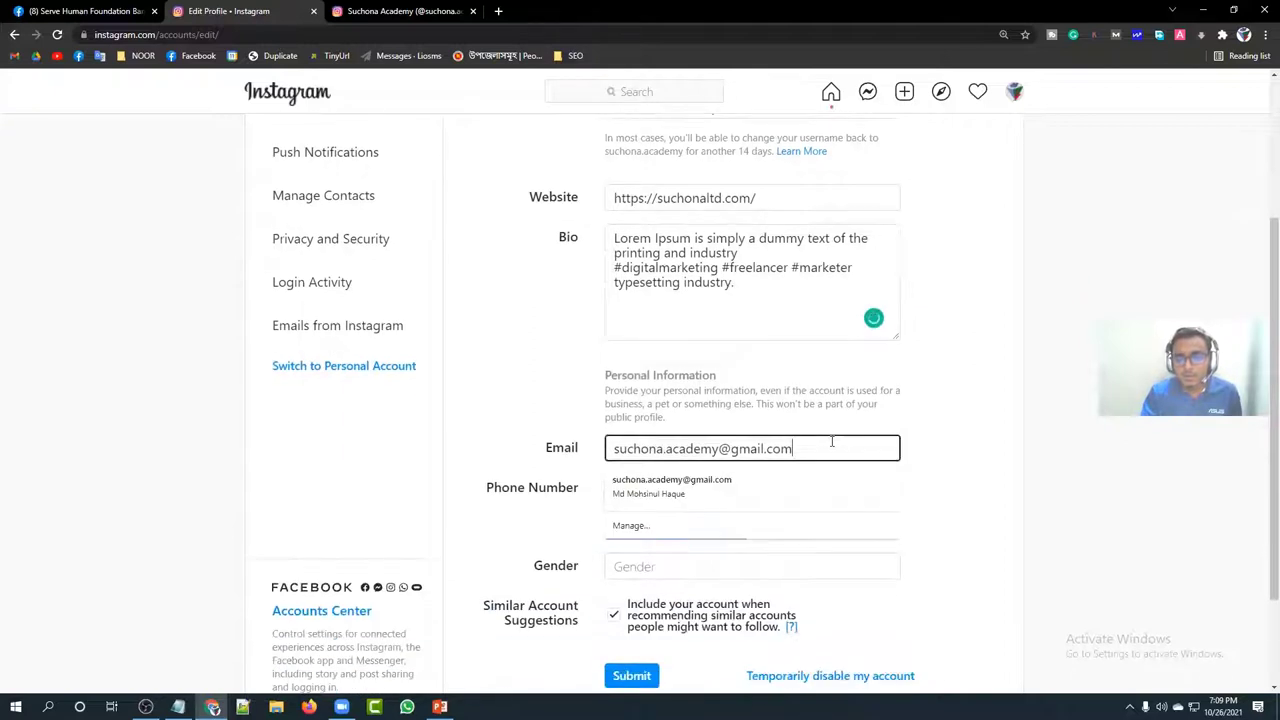
{"action": "left_click", "coordinate": [958, 420]}
{"action": "scroll", "coordinate": [914, 408], "scroll_direction": "down", "scroll_amount": 1}
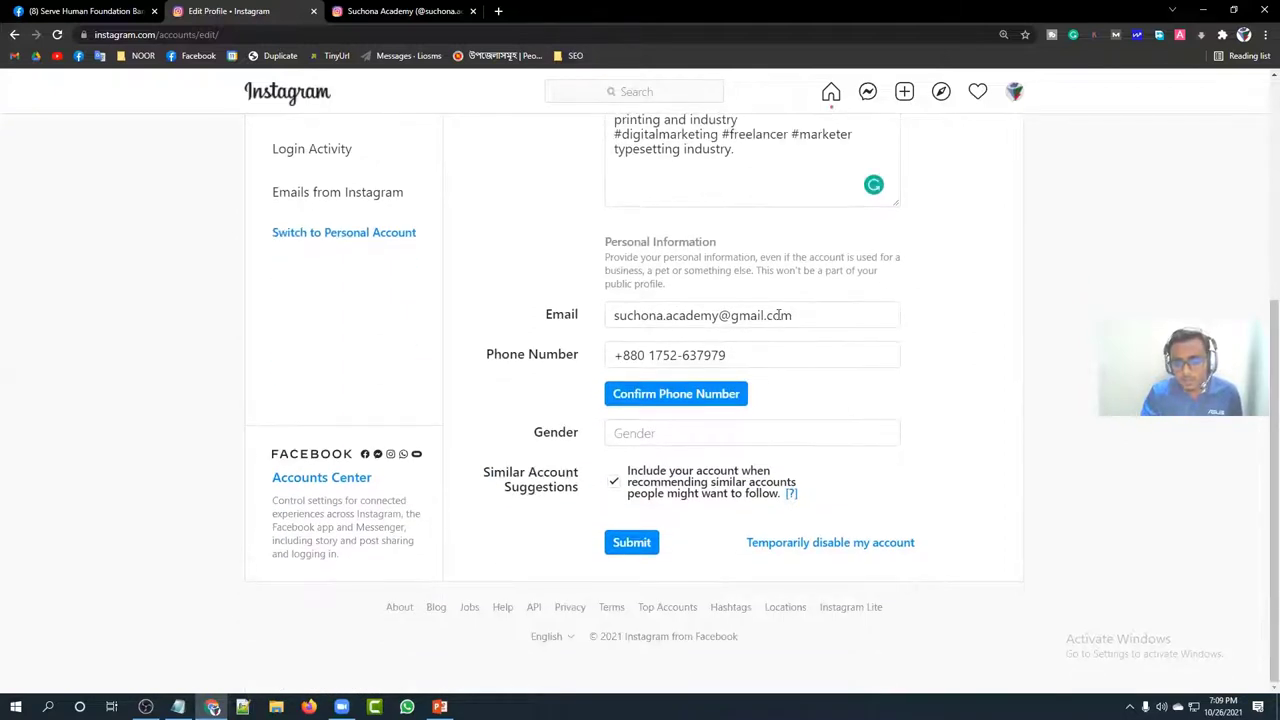
Set the gender to Male and submit the edited profile form
{"action": "left_click", "coordinate": [670, 431]}
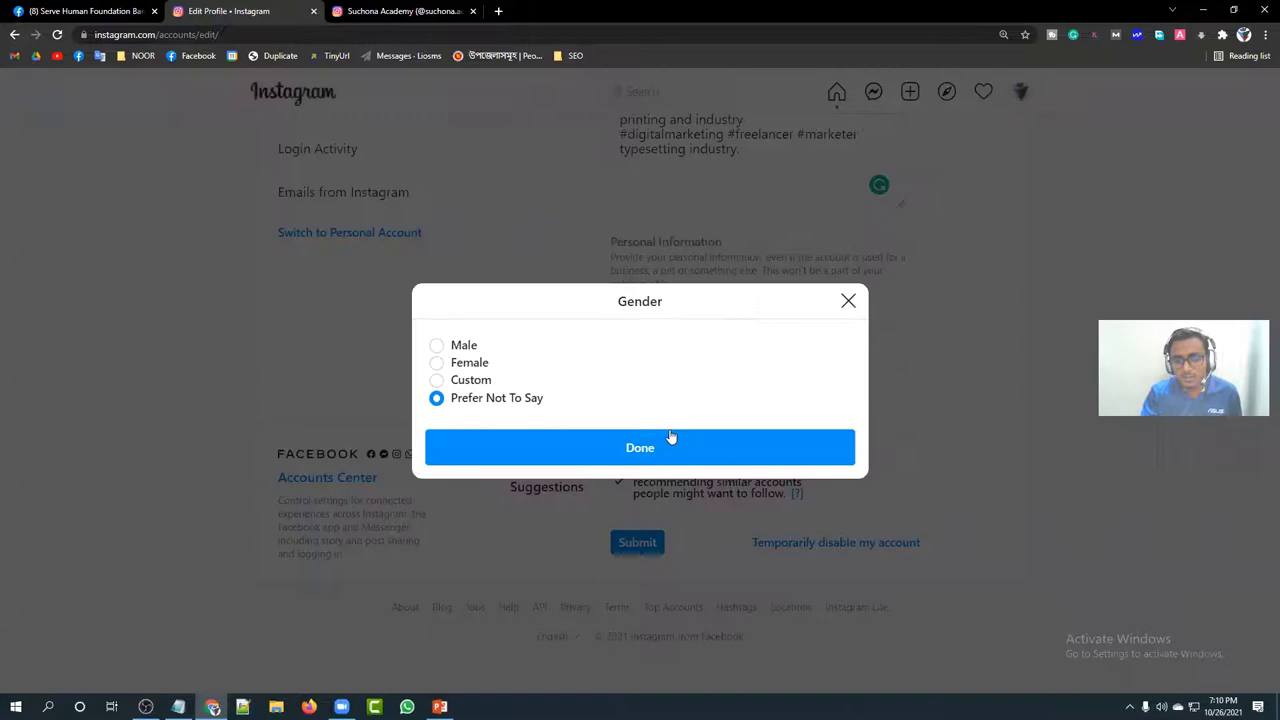
{"action": "left_click", "coordinate": [486, 350]}
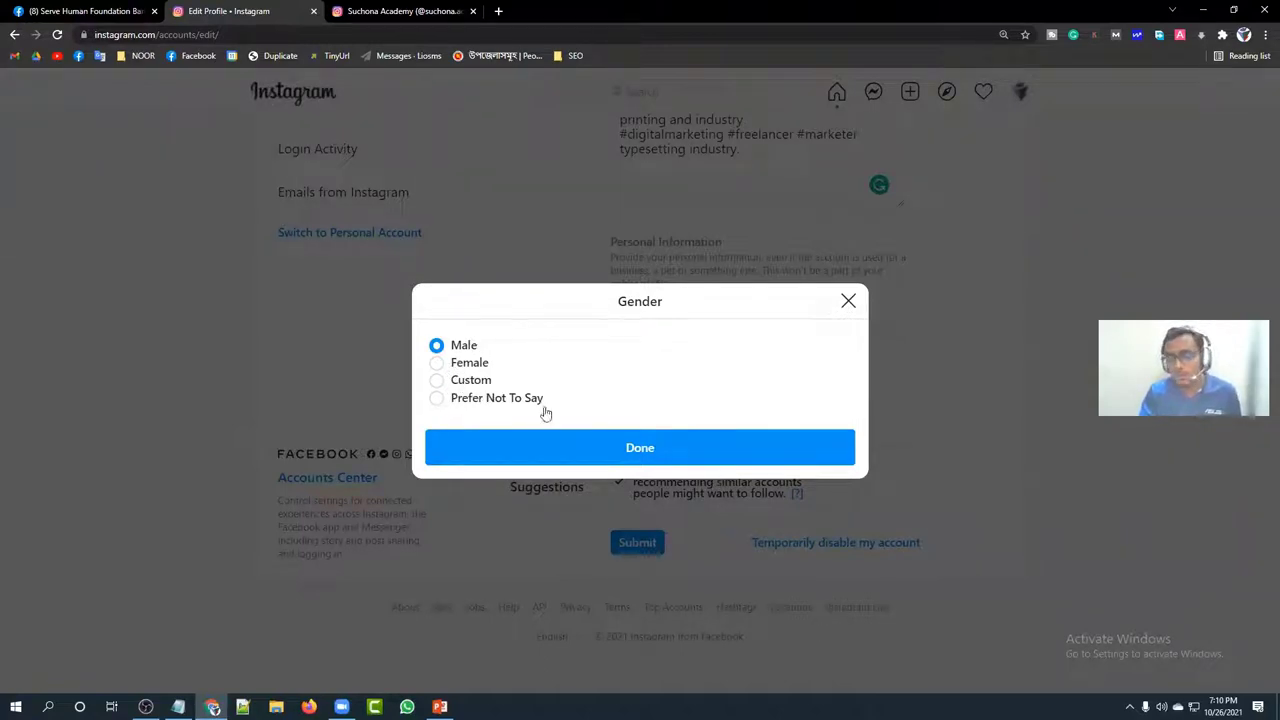
{"action": "left_click", "coordinate": [604, 458]}
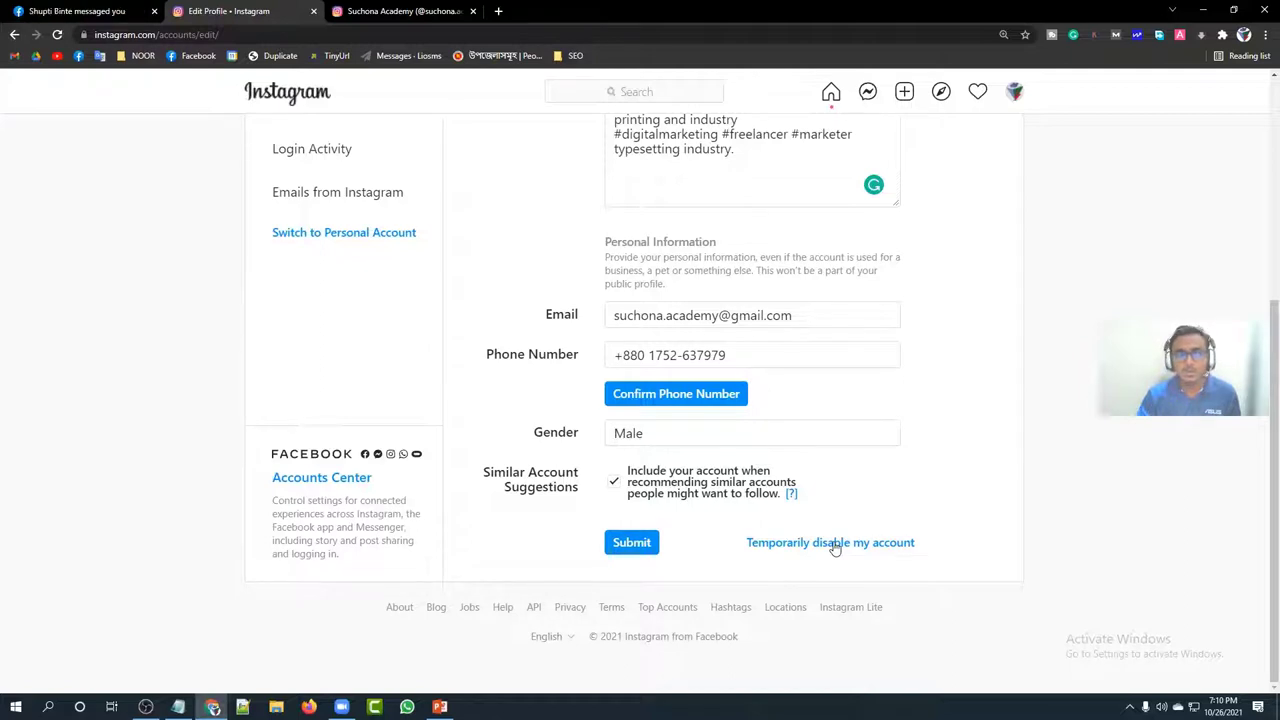
{"action": "left_click", "coordinate": [634, 546]}
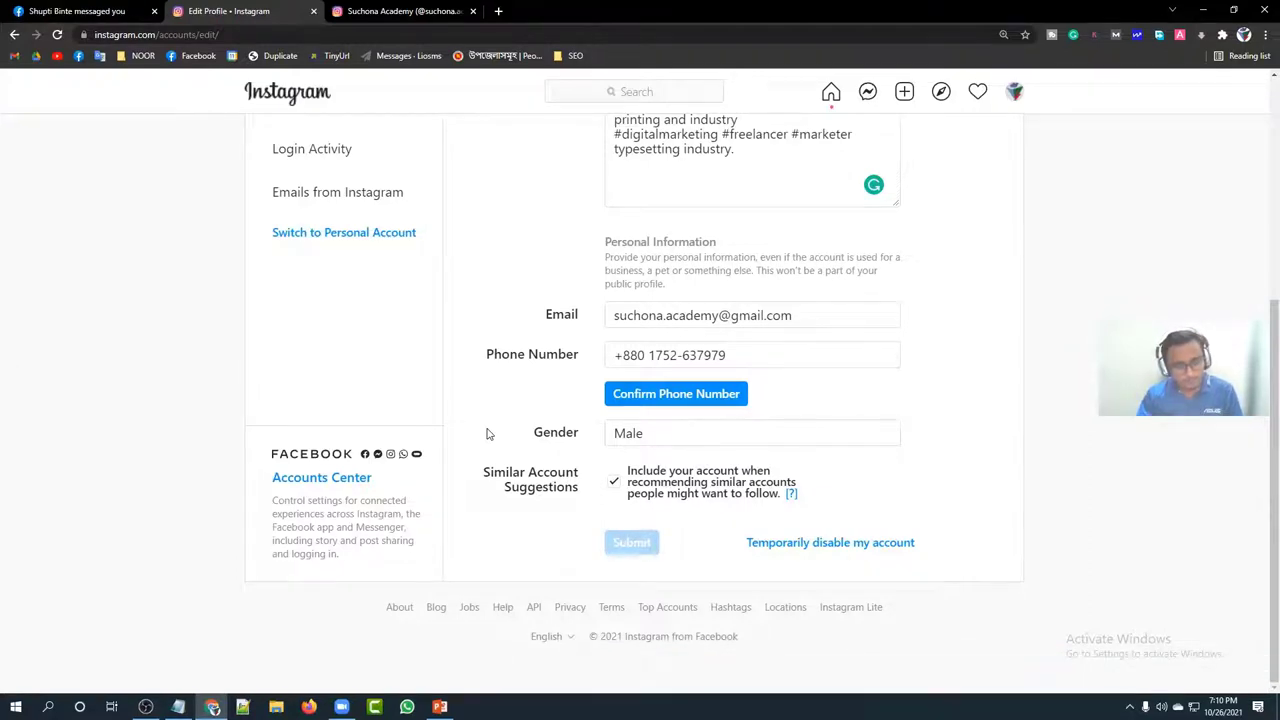
Open the Change Password settings and point out the Old Password field
{"action": "scroll", "coordinate": [526, 323], "scroll_direction": "up", "scroll_amount": 4}
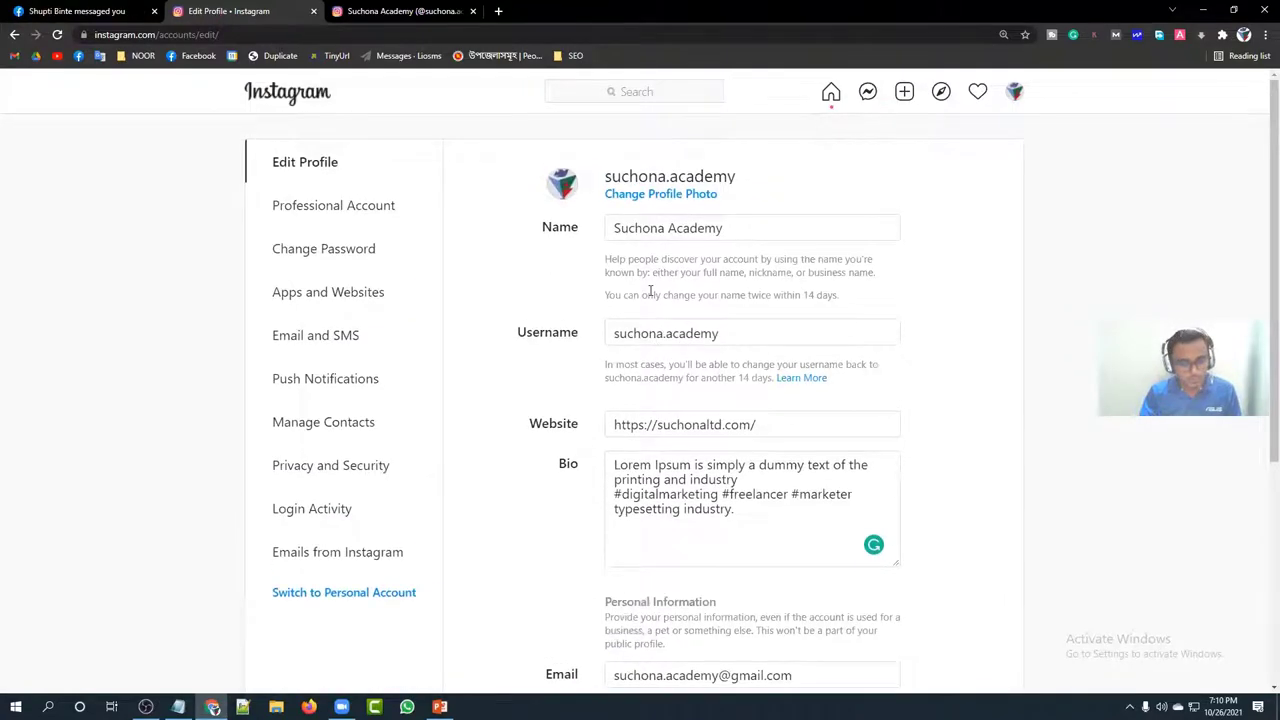
{"action": "left_click", "coordinate": [367, 253]}
{"action": "left_click", "coordinate": [657, 232]}
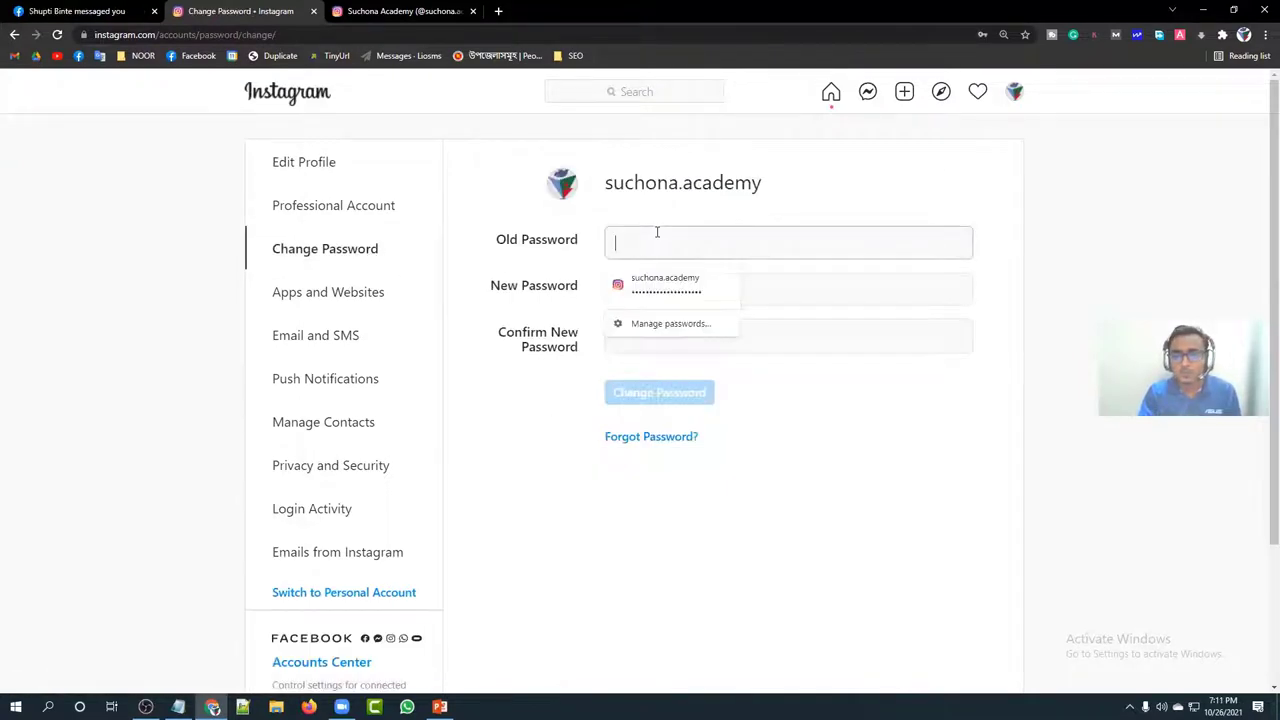
Review the Active, Expired and Removed lists in the Apps and Websites settings
{"action": "left_click", "coordinate": [316, 292]}
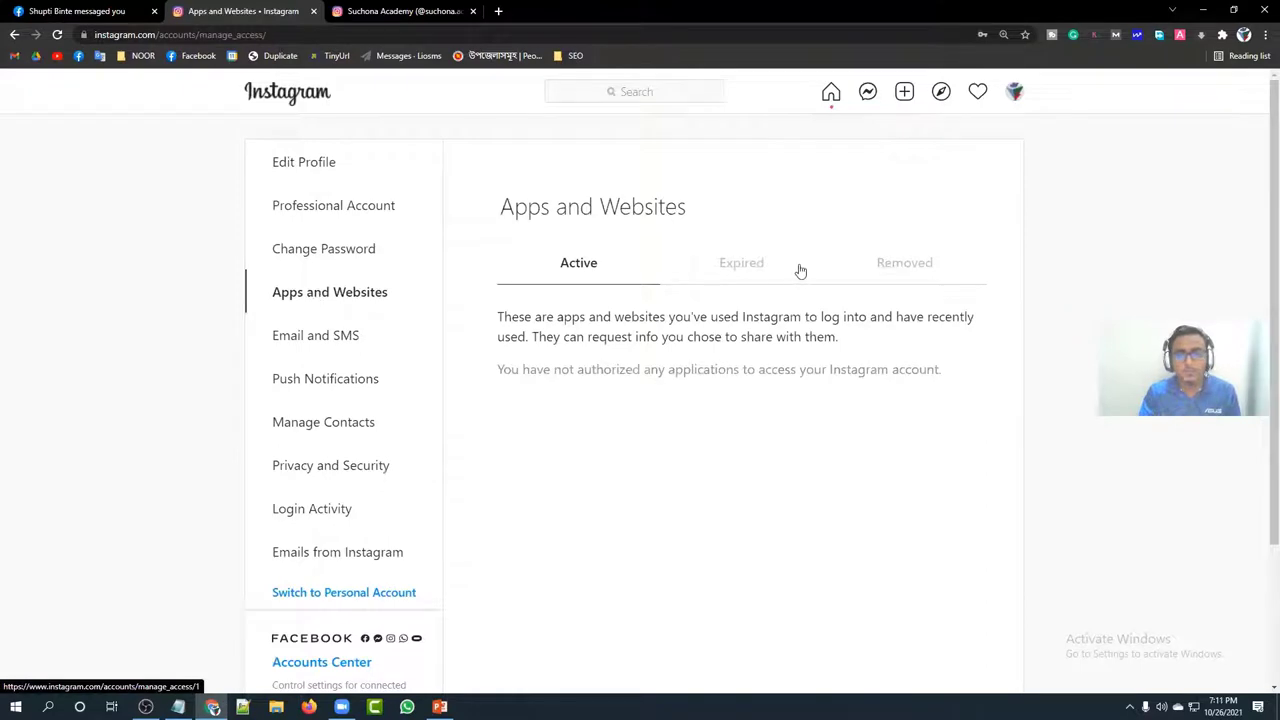
{"action": "left_click", "coordinate": [775, 270]}
{"action": "left_click", "coordinate": [934, 272]}
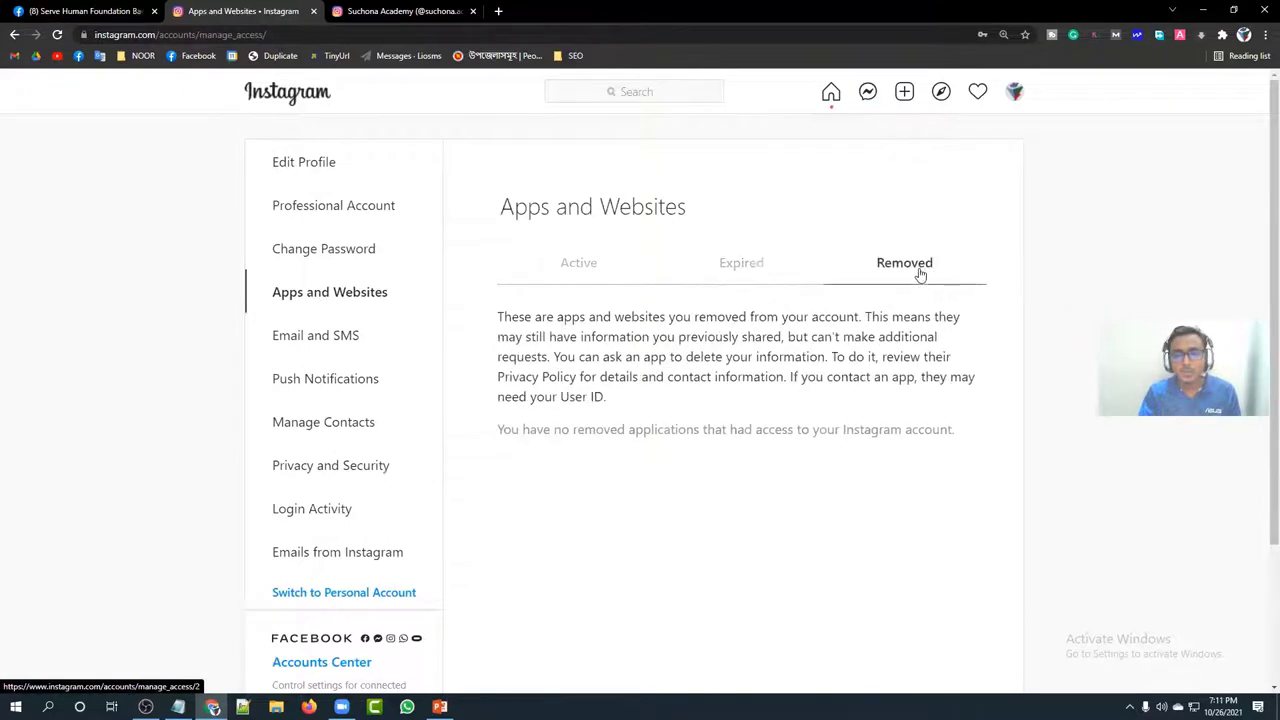
{"action": "left_click", "coordinate": [598, 270]}
In the Email and SMS settings, unsubscribe from Feedback, Reminder, Product and News emails
{"action": "left_click", "coordinate": [315, 337]}
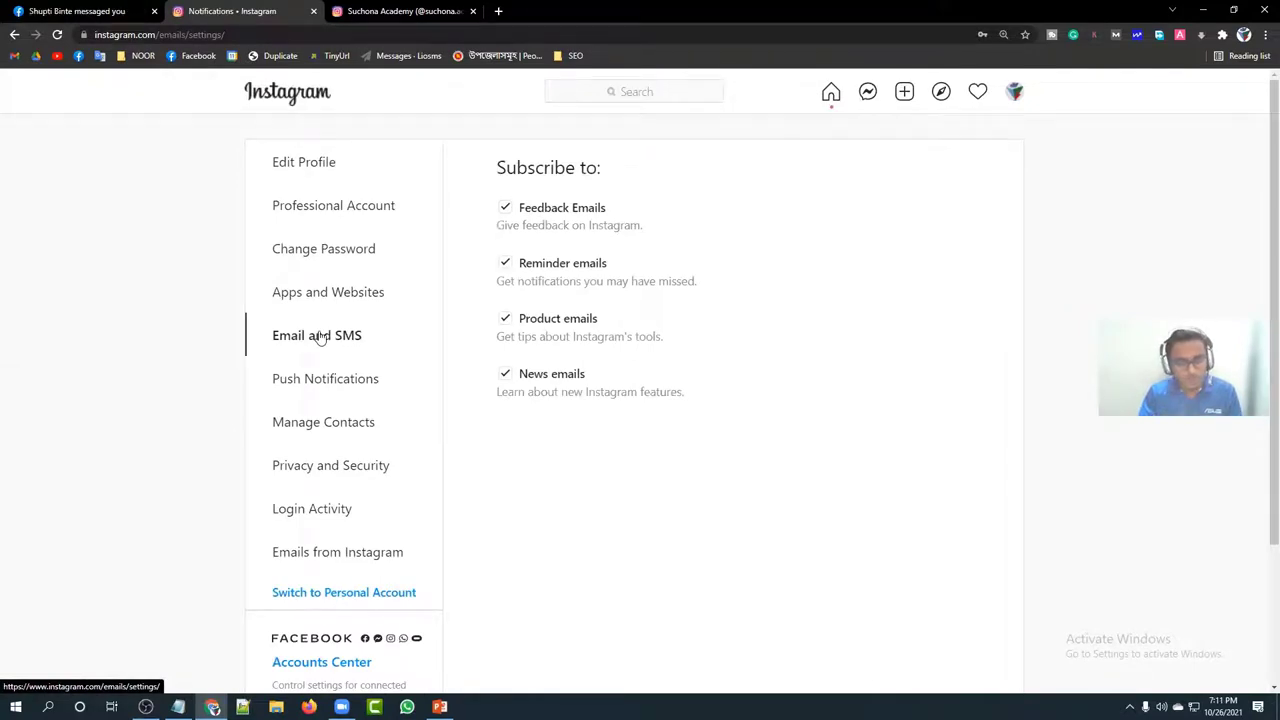
{"action": "left_click", "coordinate": [505, 210]}
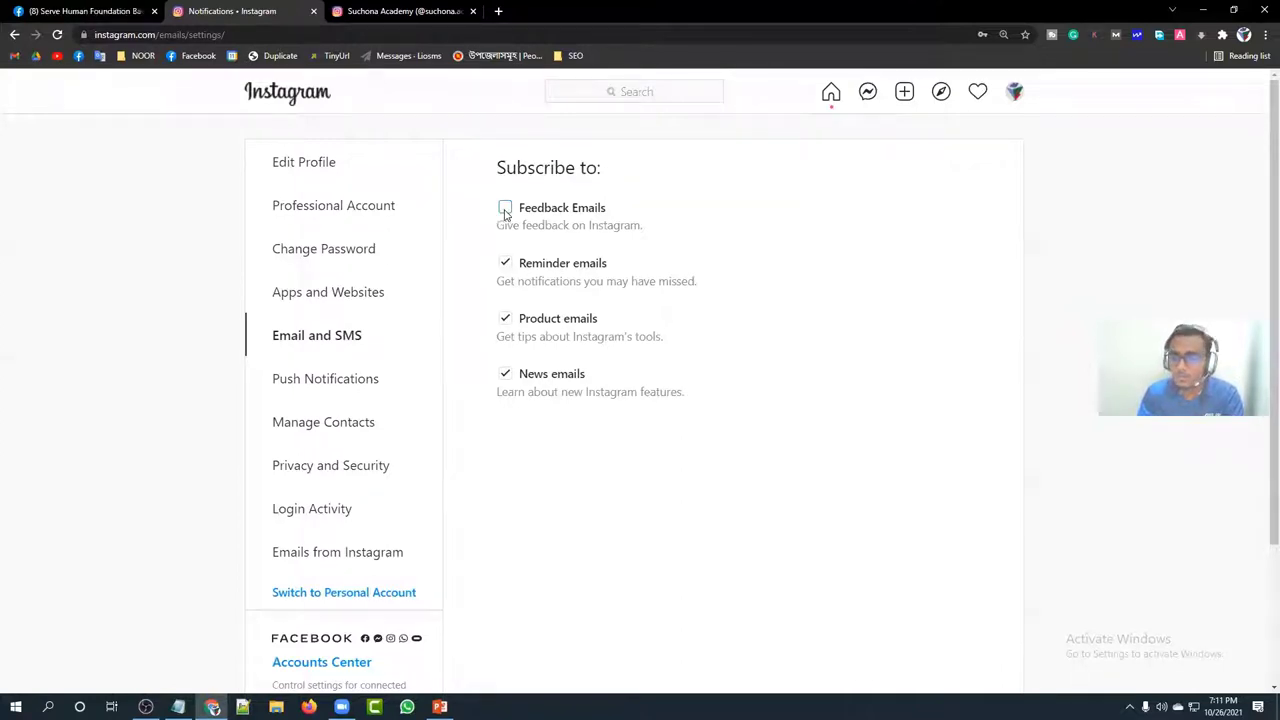
{"action": "left_click", "coordinate": [505, 264]}
{"action": "left_click", "coordinate": [505, 319]}
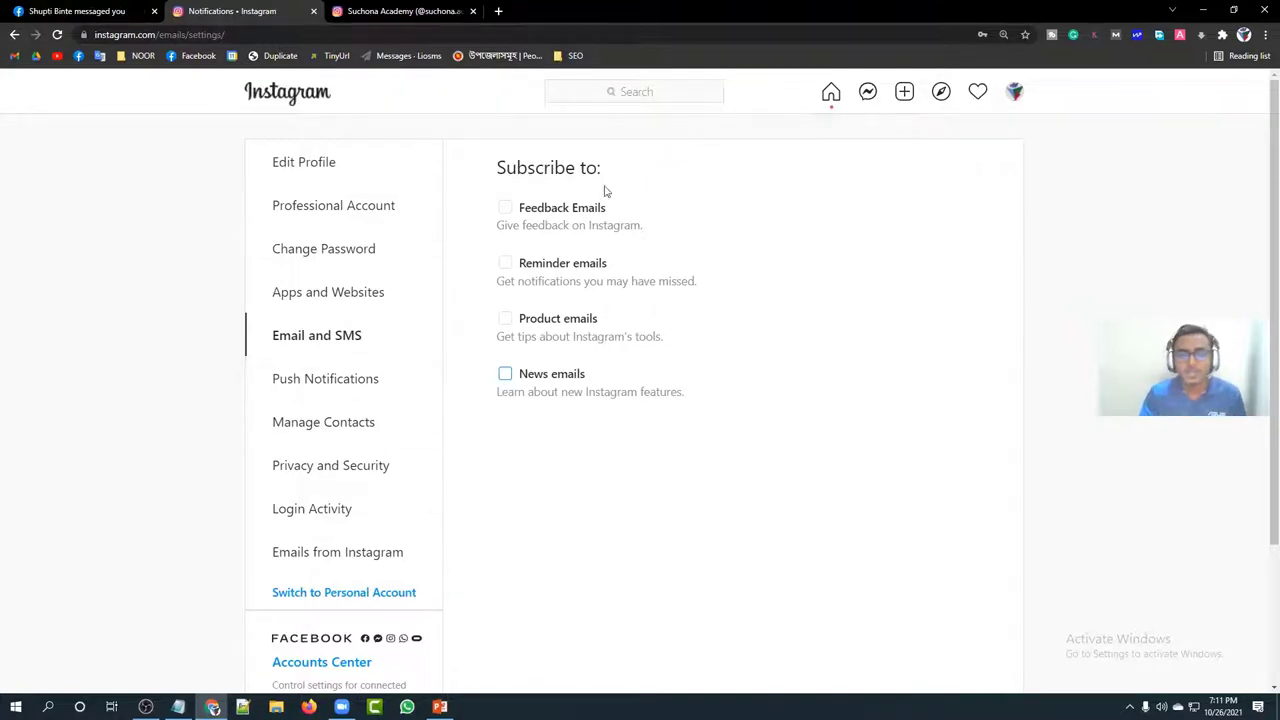
Review the Push Notifications settings, from Likes and Comments through Support Requests and Live Videos
{"action": "left_click", "coordinate": [346, 376]}
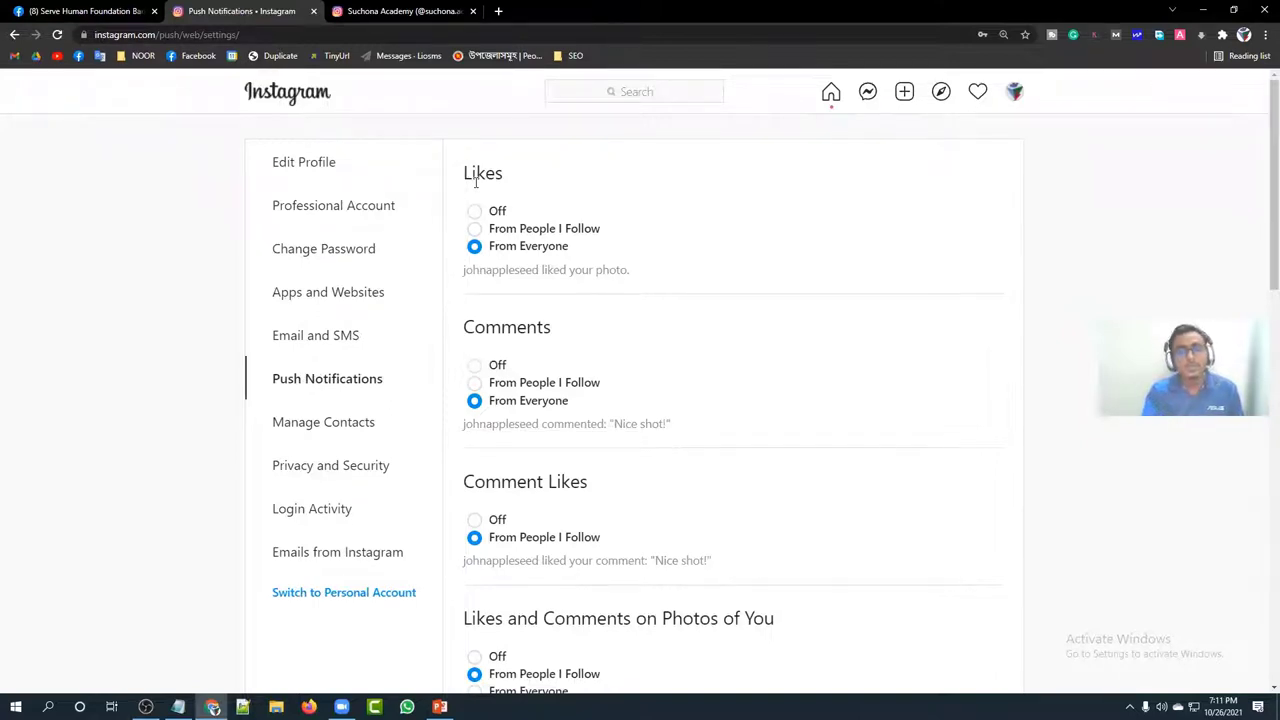
{"action": "scroll", "coordinate": [525, 402], "scroll_direction": "down", "scroll_amount": 2}
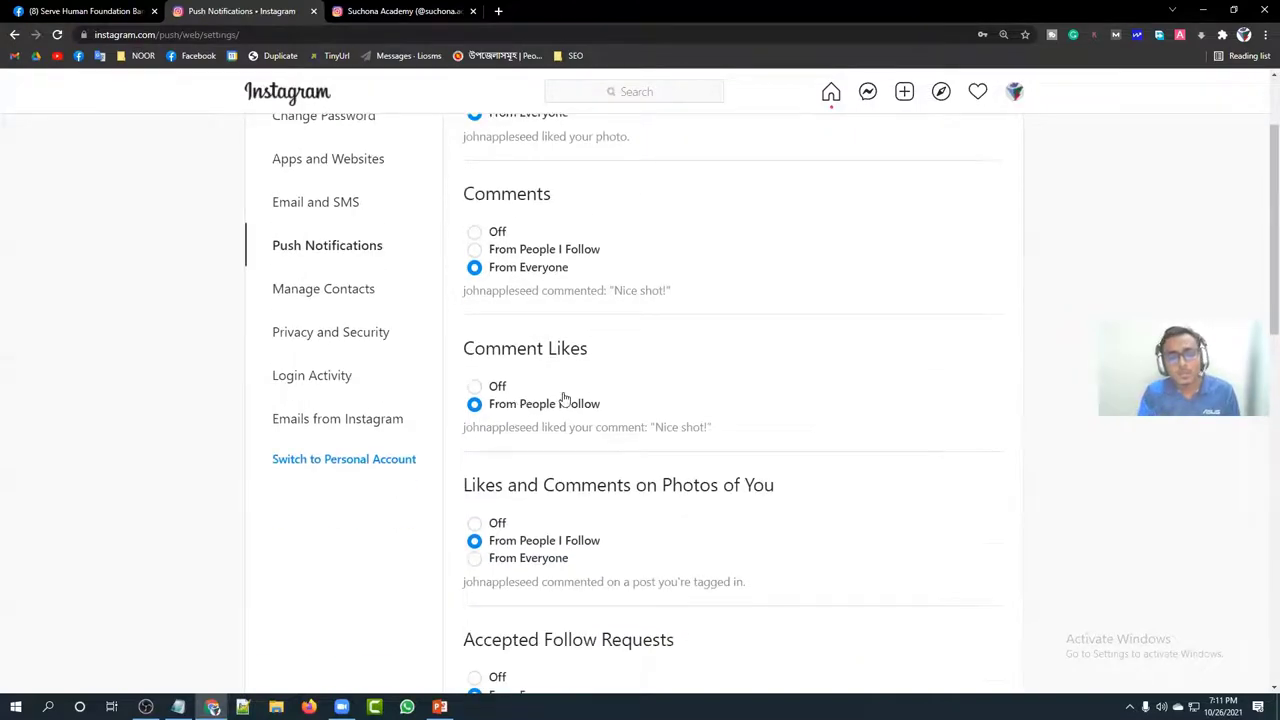
{"action": "scroll", "coordinate": [555, 395], "scroll_direction": "down", "scroll_amount": 10}
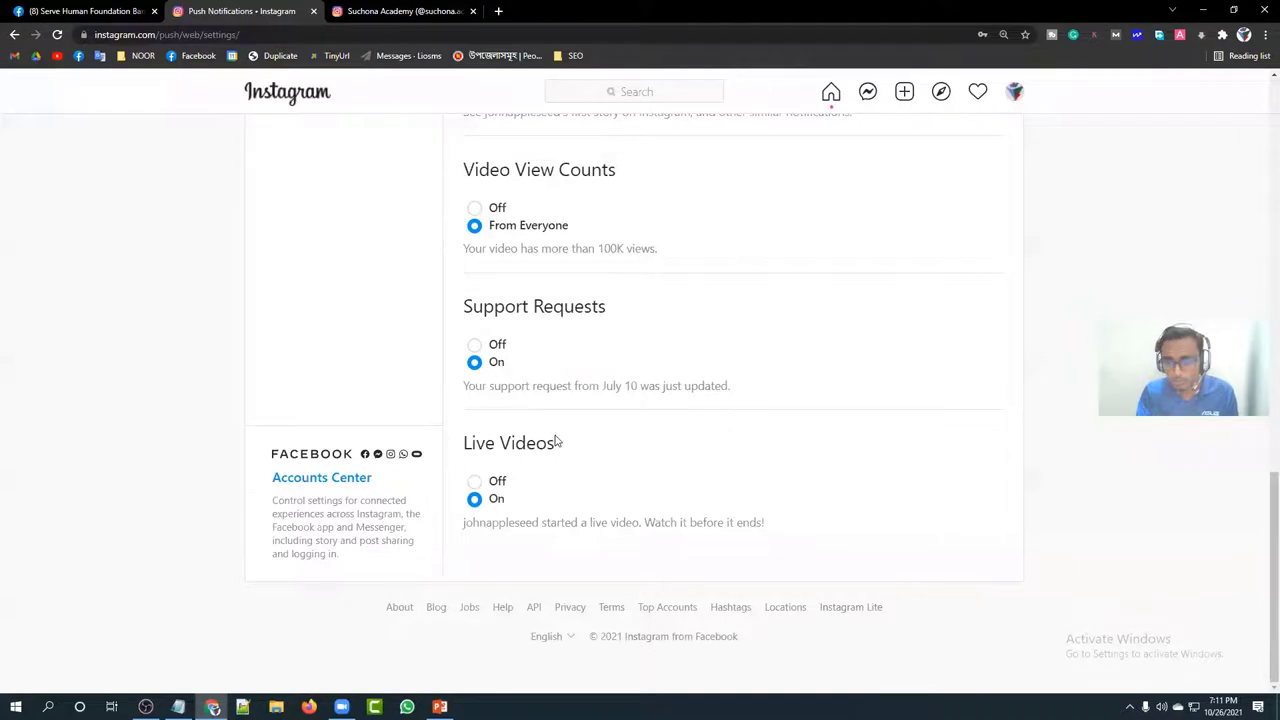
{"action": "scroll", "coordinate": [557, 441], "scroll_direction": "up", "scroll_amount": 4}
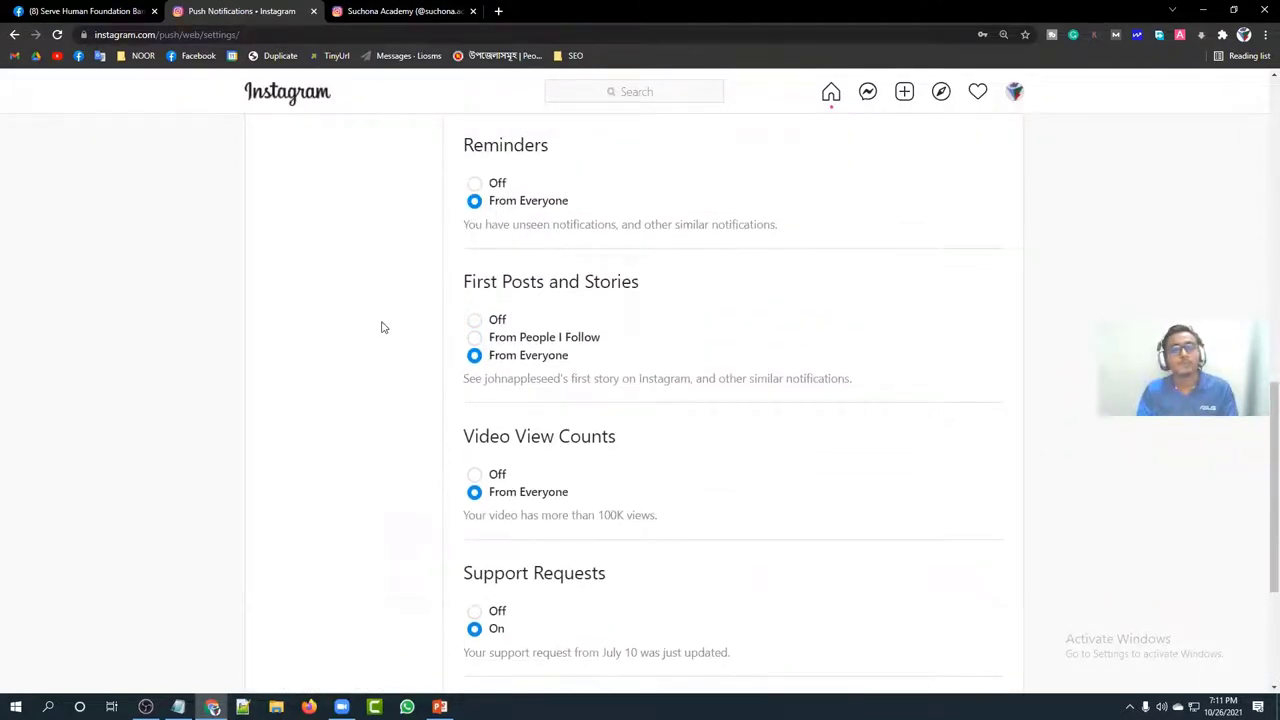
{"action": "scroll", "coordinate": [408, 326], "scroll_direction": "up", "scroll_amount": 10}
{"action": "scroll", "coordinate": [409, 326], "scroll_direction": "down", "scroll_amount": 4}
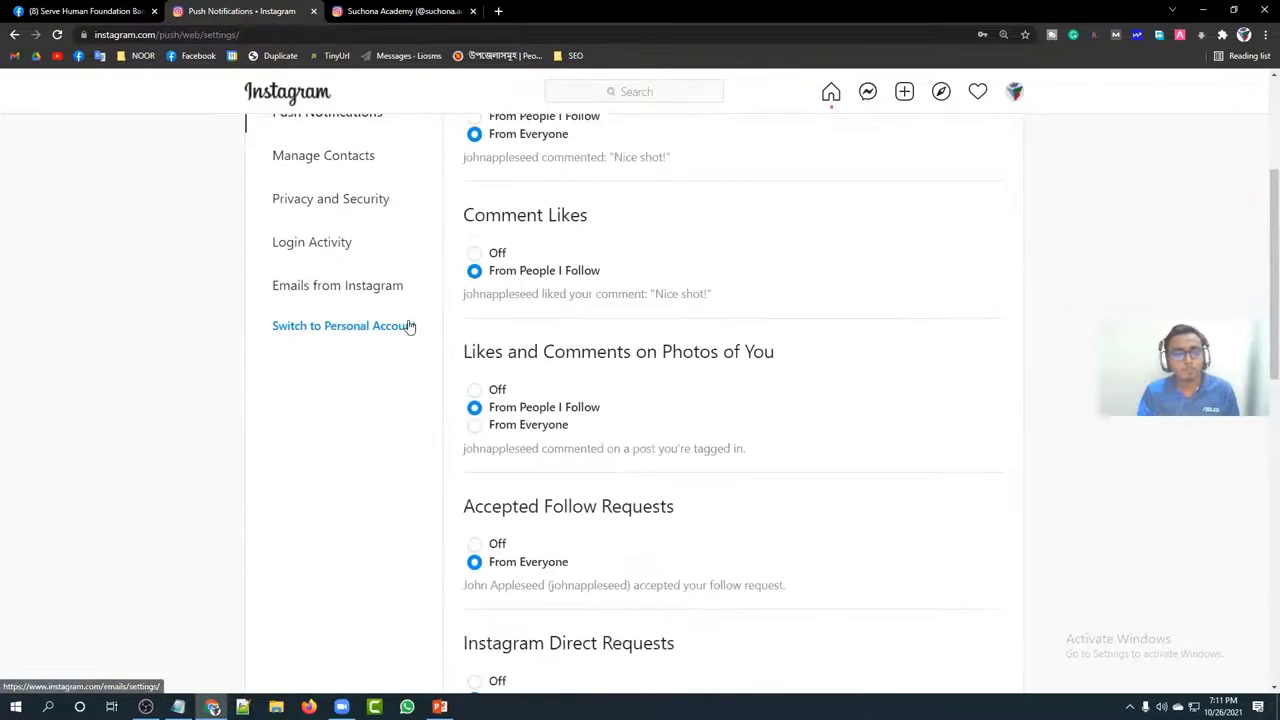
Open the Manage Contacts settings and point out the synced contacts count
{"action": "scroll", "coordinate": [390, 310], "scroll_direction": "up", "scroll_amount": 2}
{"action": "left_click", "coordinate": [317, 294]}
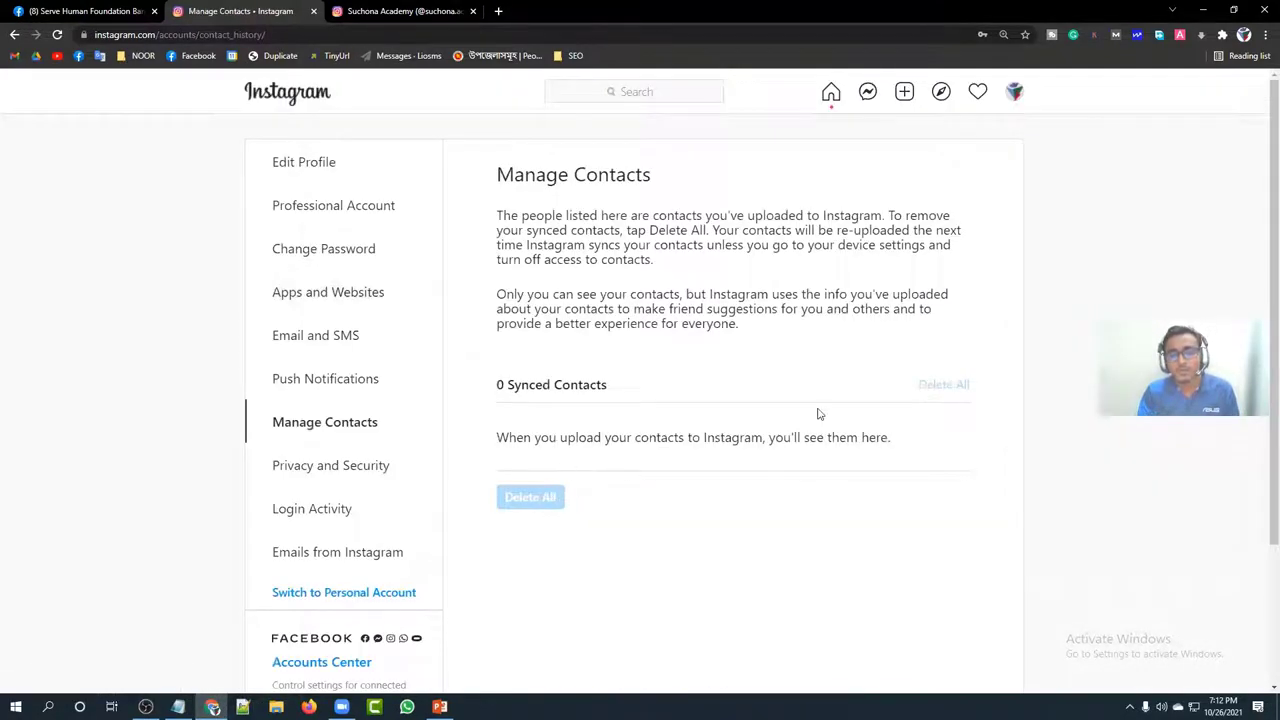
{"action": "scroll", "coordinate": [611, 346], "scroll_direction": "down", "scroll_amount": 2}
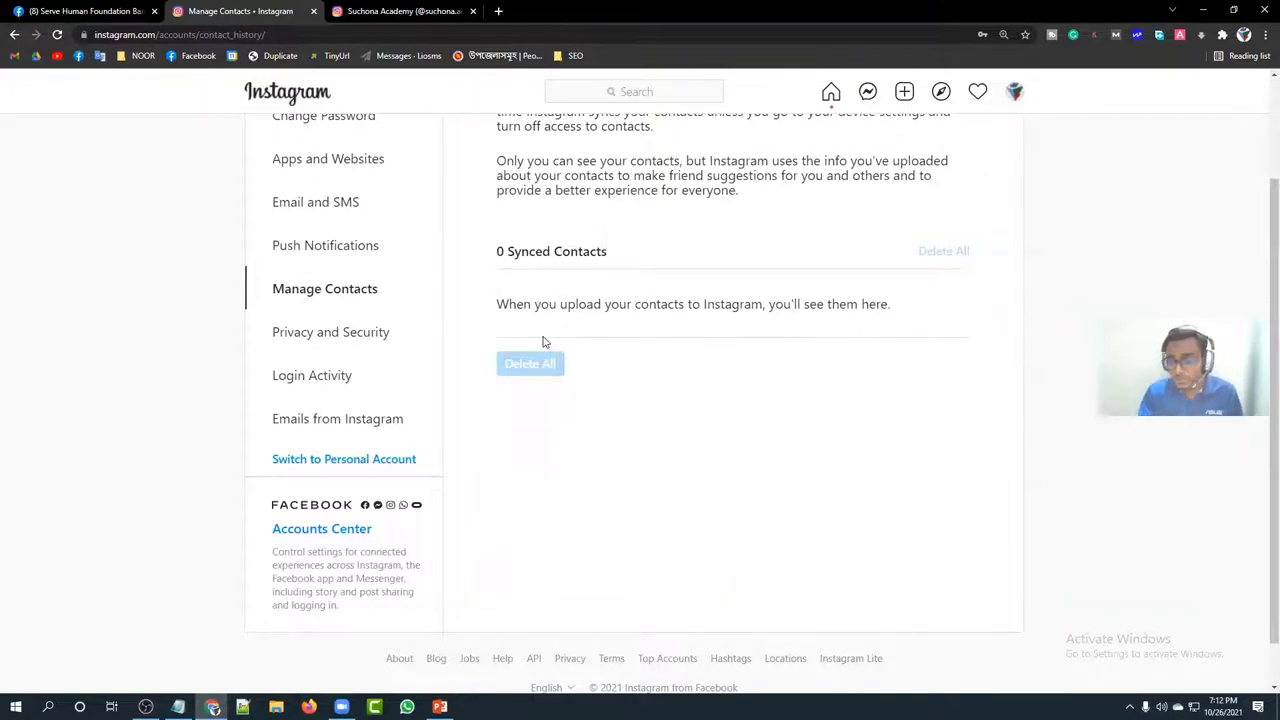
{"action": "left_click_drag", "start_coordinate": [494, 254], "coordinate": [629, 254]}
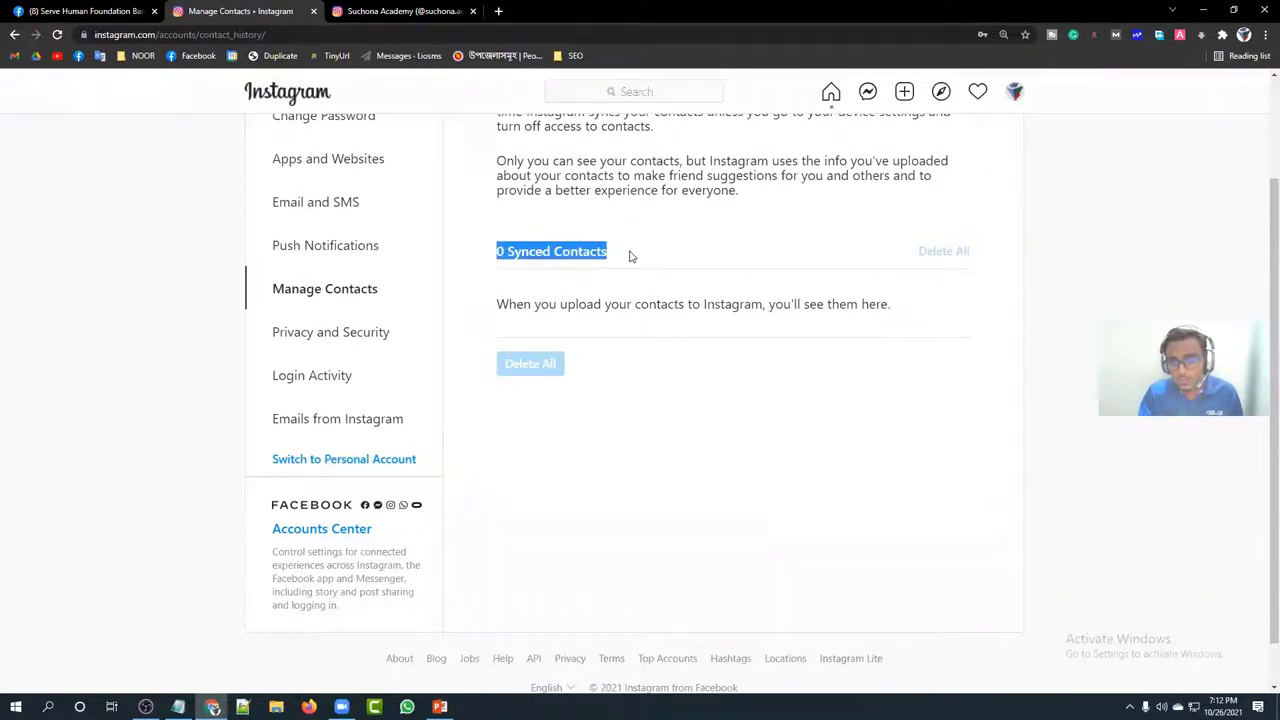
{"action": "left_click", "coordinate": [541, 305]}
Review the Privacy and Security settings, from Account Privacy through Two-Factor Authentication and Data Download
{"action": "left_click", "coordinate": [340, 333]}
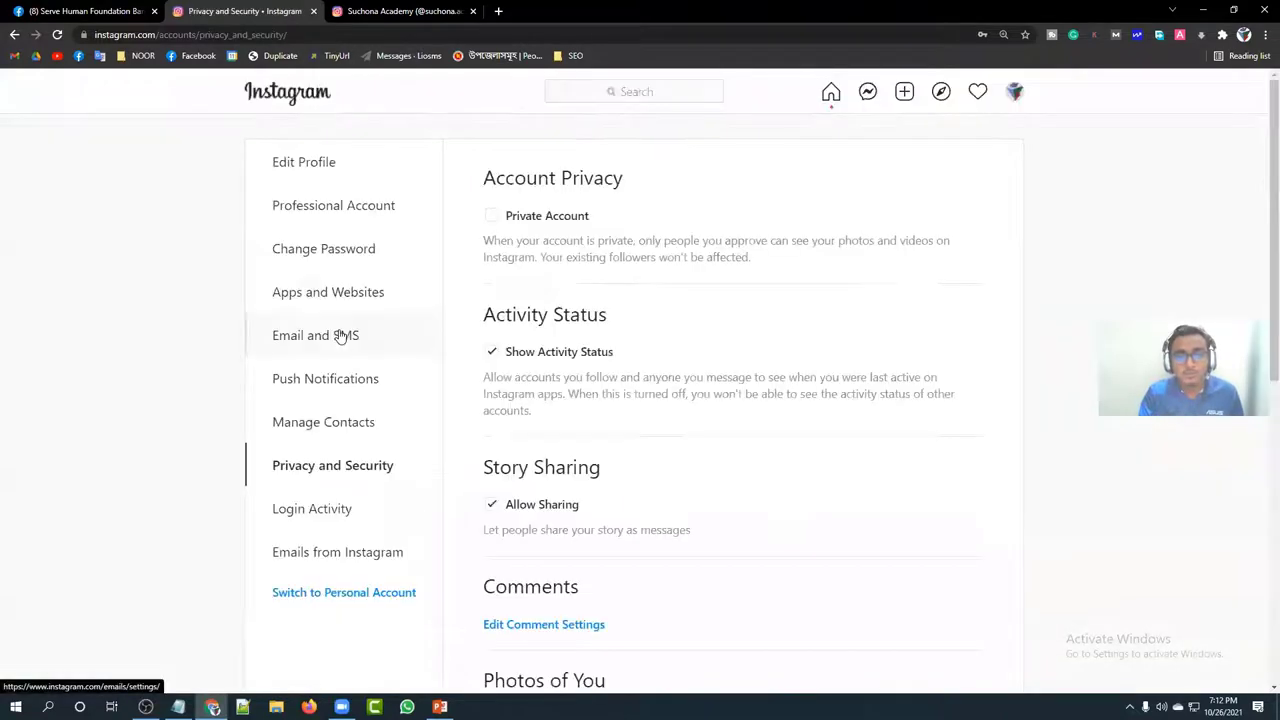
{"action": "scroll", "coordinate": [563, 289], "scroll_direction": "down", "scroll_amount": 3}
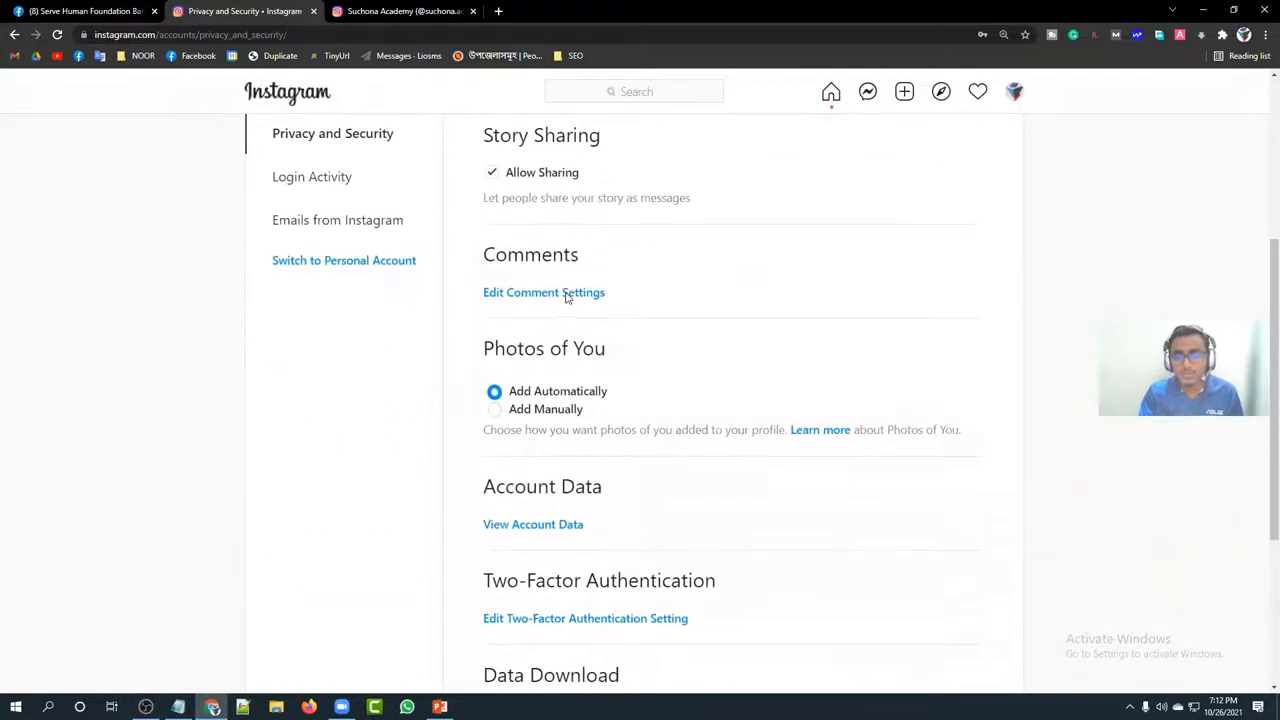
{"action": "scroll", "coordinate": [566, 300], "scroll_direction": "down", "scroll_amount": 3}
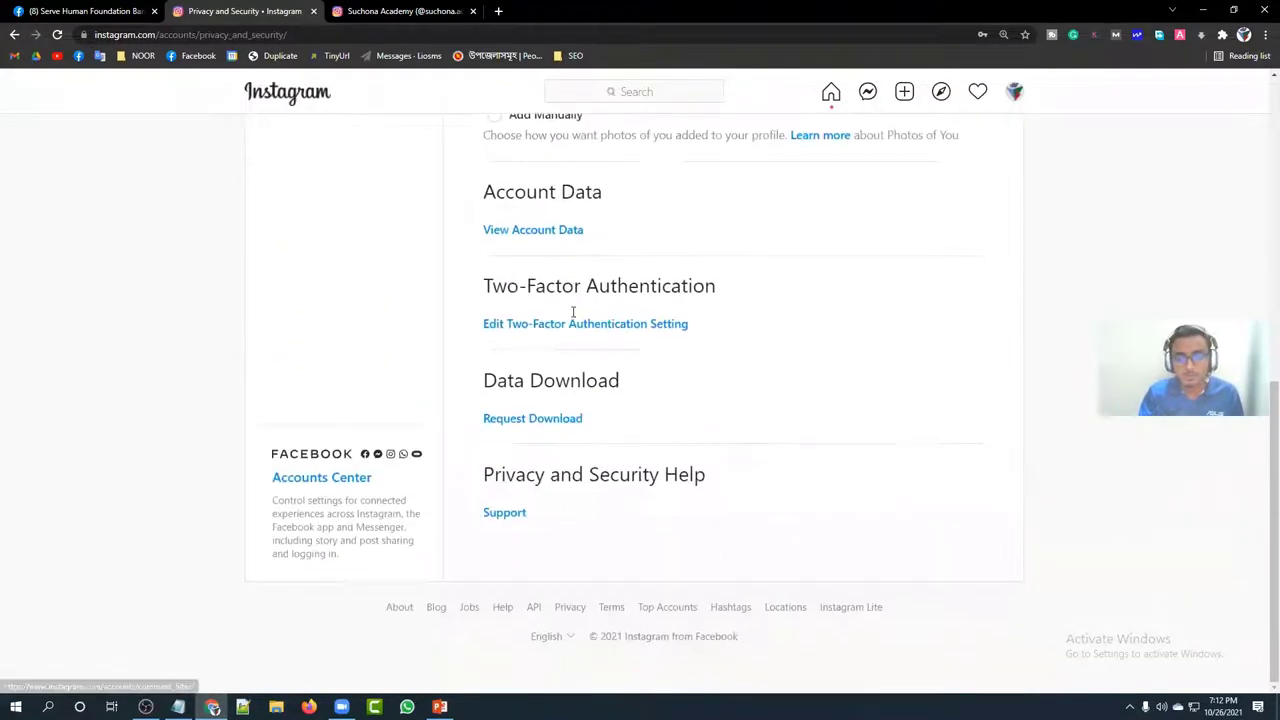
{"action": "scroll", "coordinate": [538, 384], "scroll_direction": "up", "scroll_amount": 6}
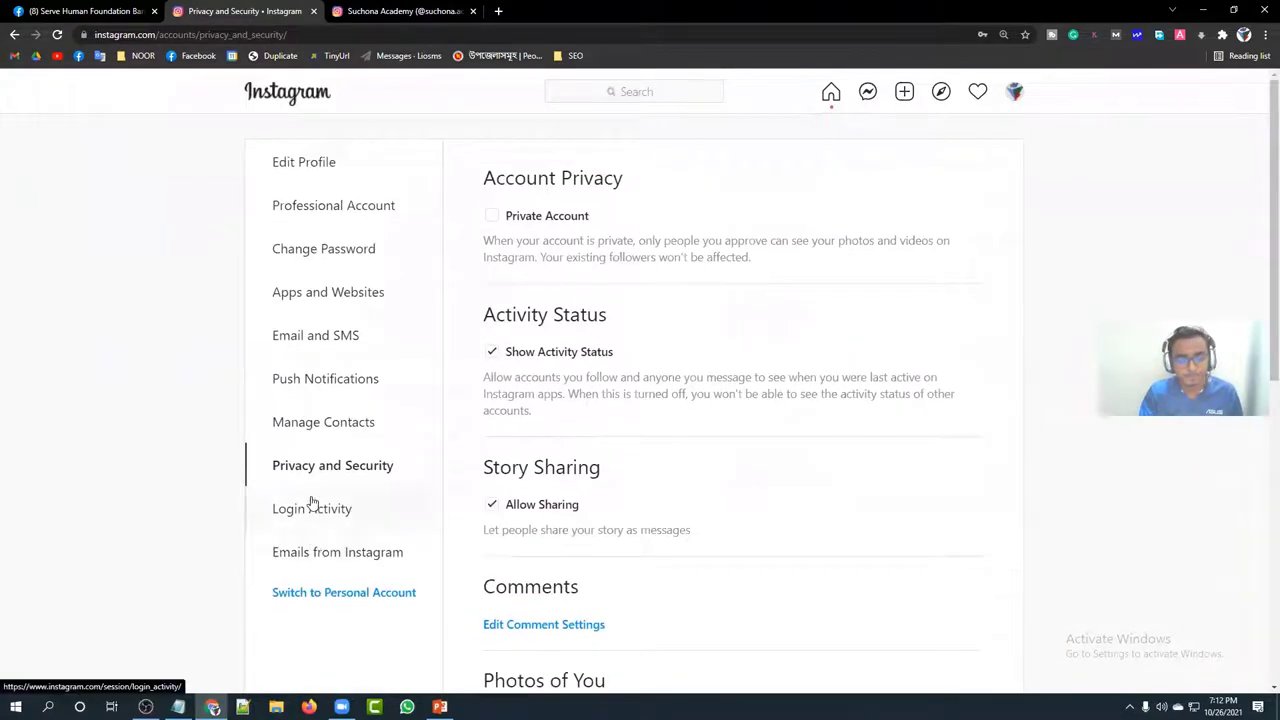
Log out the September 9 Windows session in the Login Activity settings and continue to the Change Password form
{"action": "left_click", "coordinate": [309, 513]}
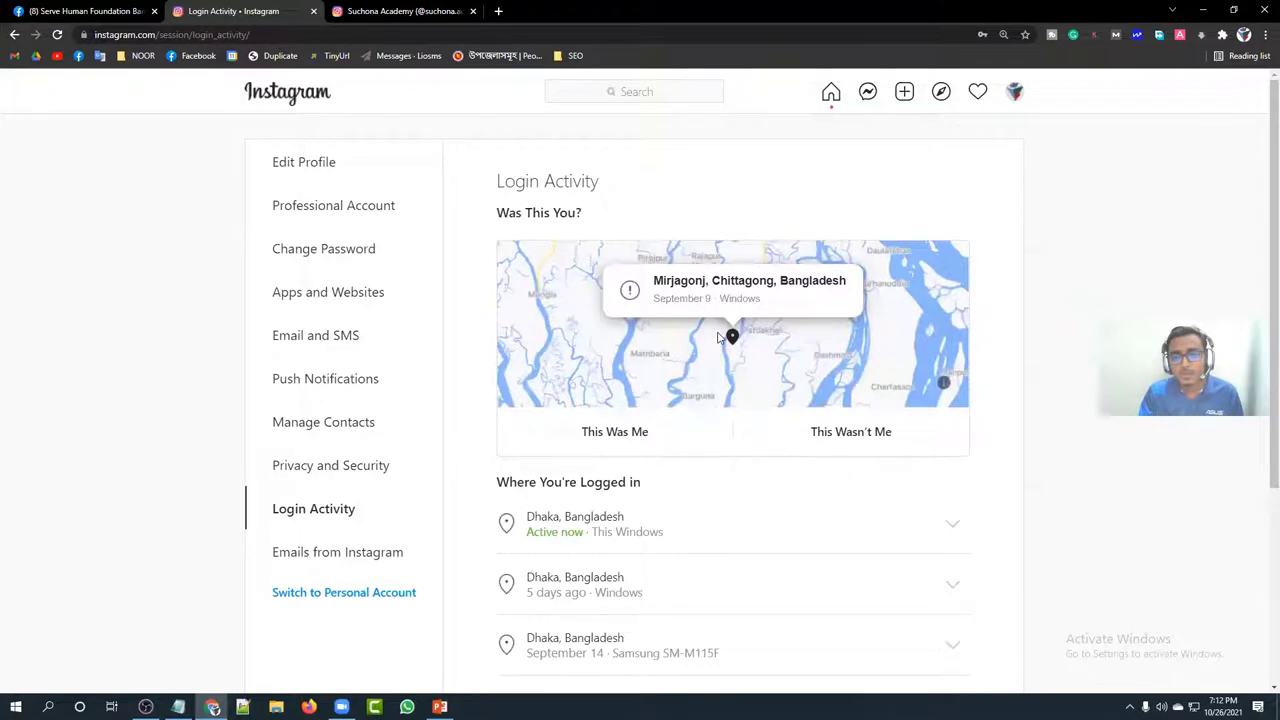
{"action": "scroll", "coordinate": [683, 363], "scroll_direction": "down", "scroll_amount": 3}
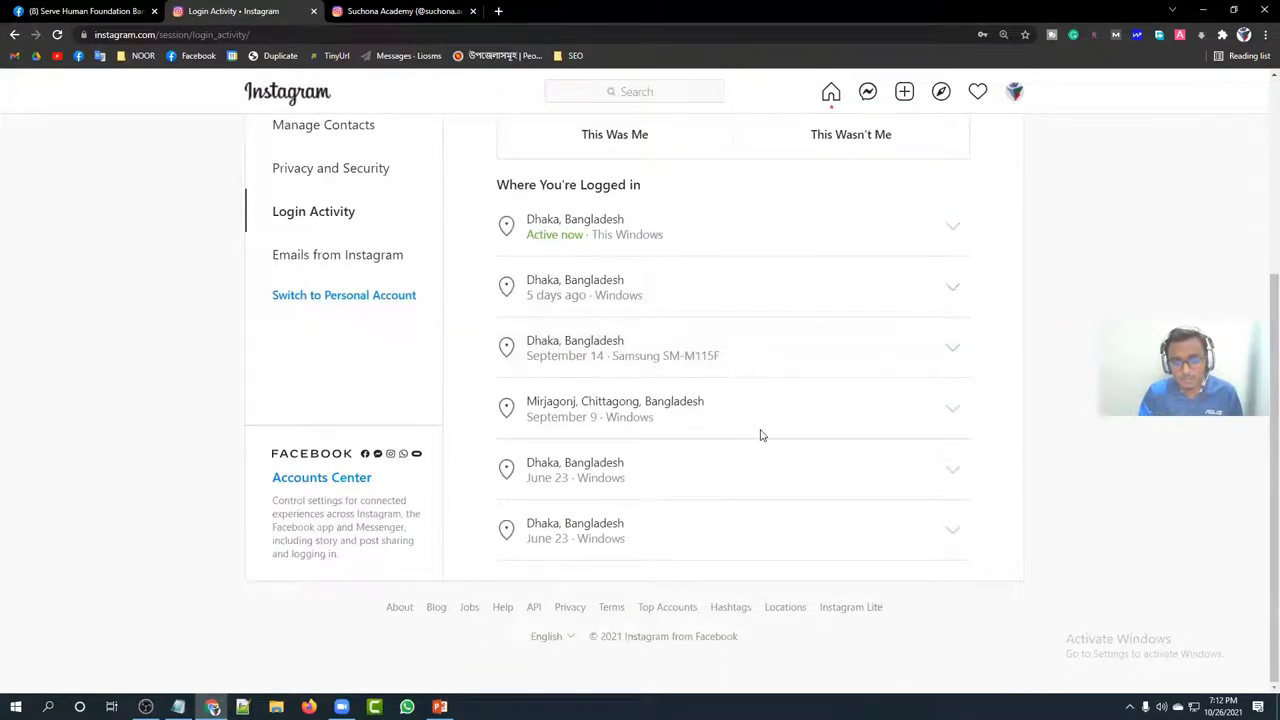
{"action": "left_click", "coordinate": [938, 415]}
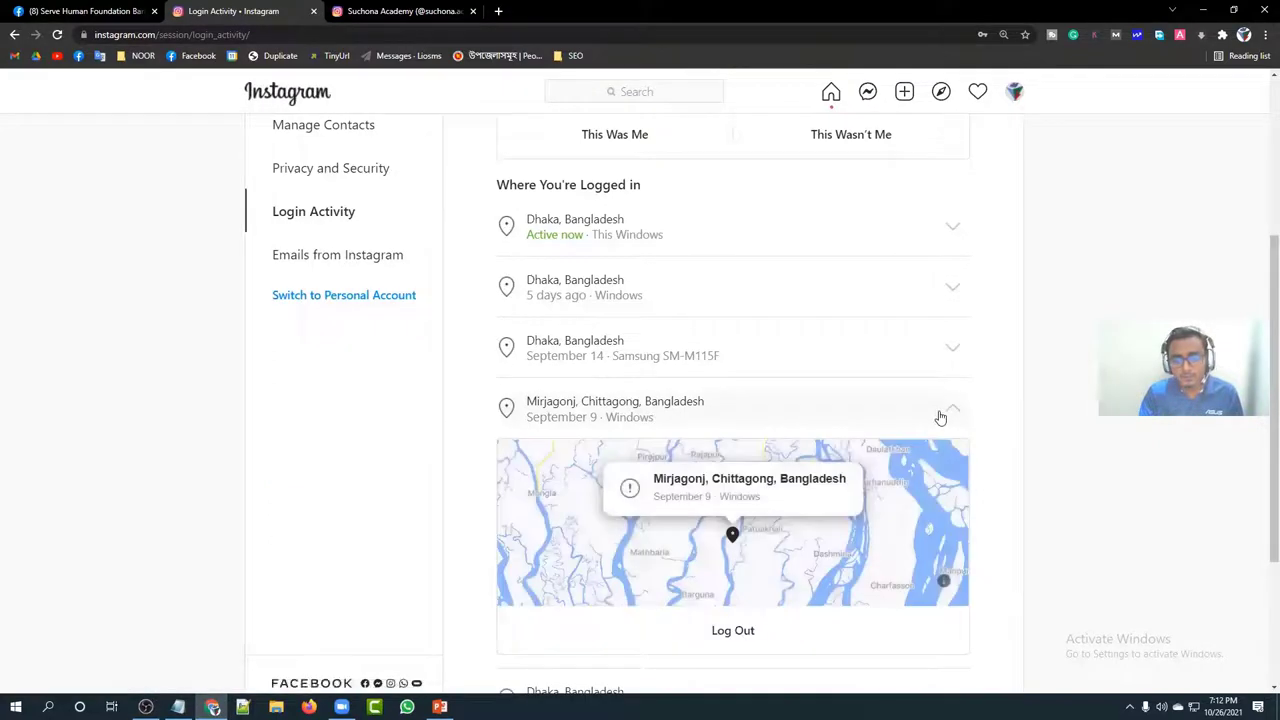
{"action": "left_click", "coordinate": [725, 632]}
{"action": "left_click", "coordinate": [650, 430]}
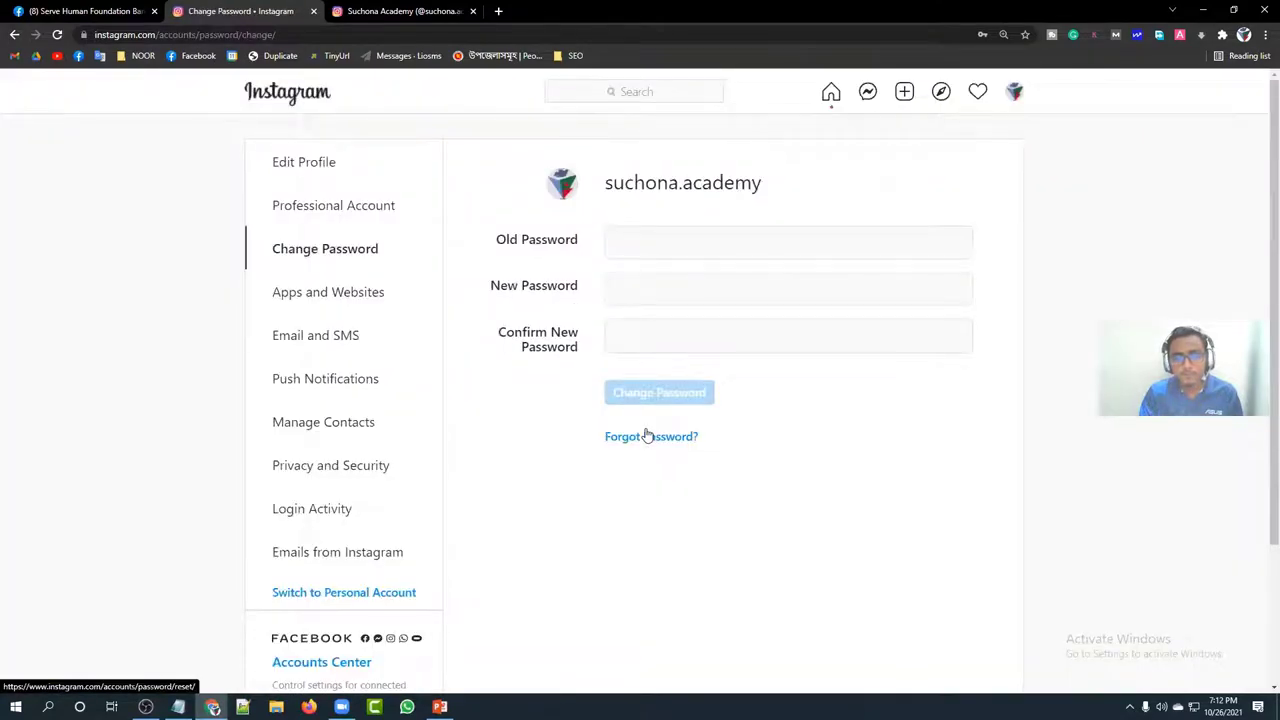
Leave the account settings and return to the Instagram home feed
{"action": "left_click", "coordinate": [306, 163]}
{"action": "left_click", "coordinate": [278, 100]}
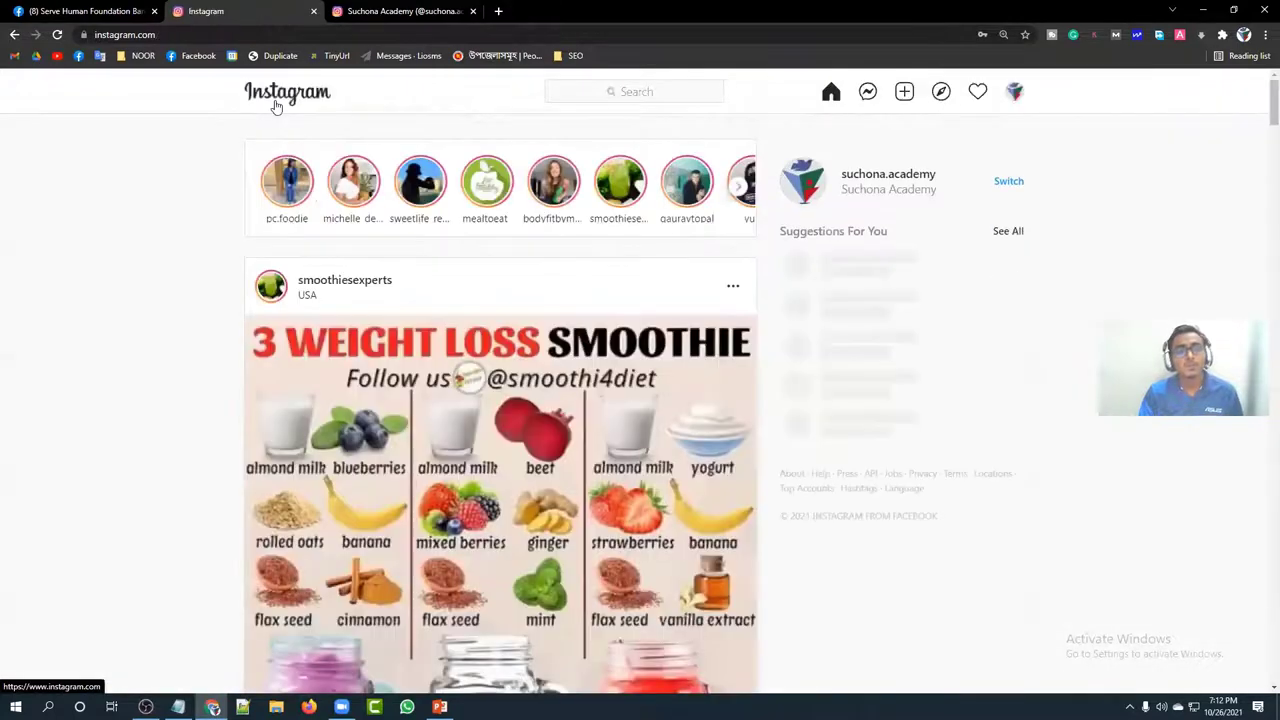